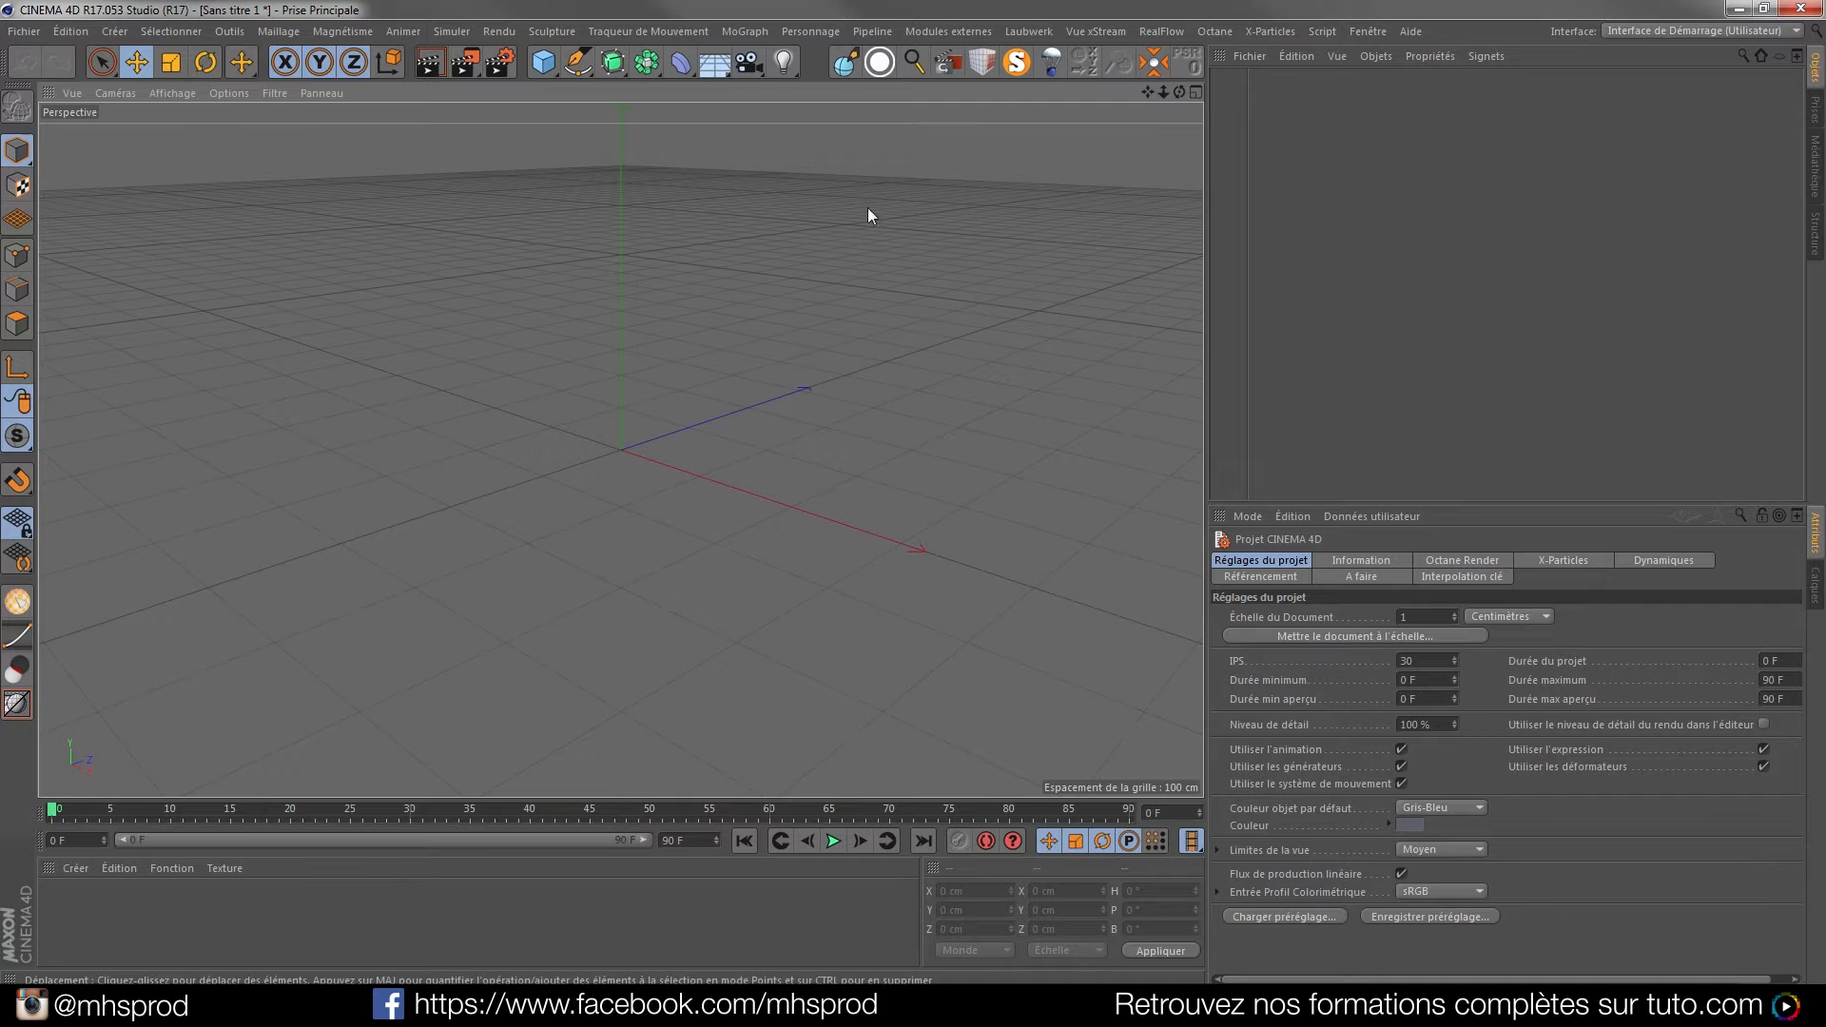
Draw three spheres of different sizes with the Primitive Sketch tool, and delete them all
left_click(844, 66)
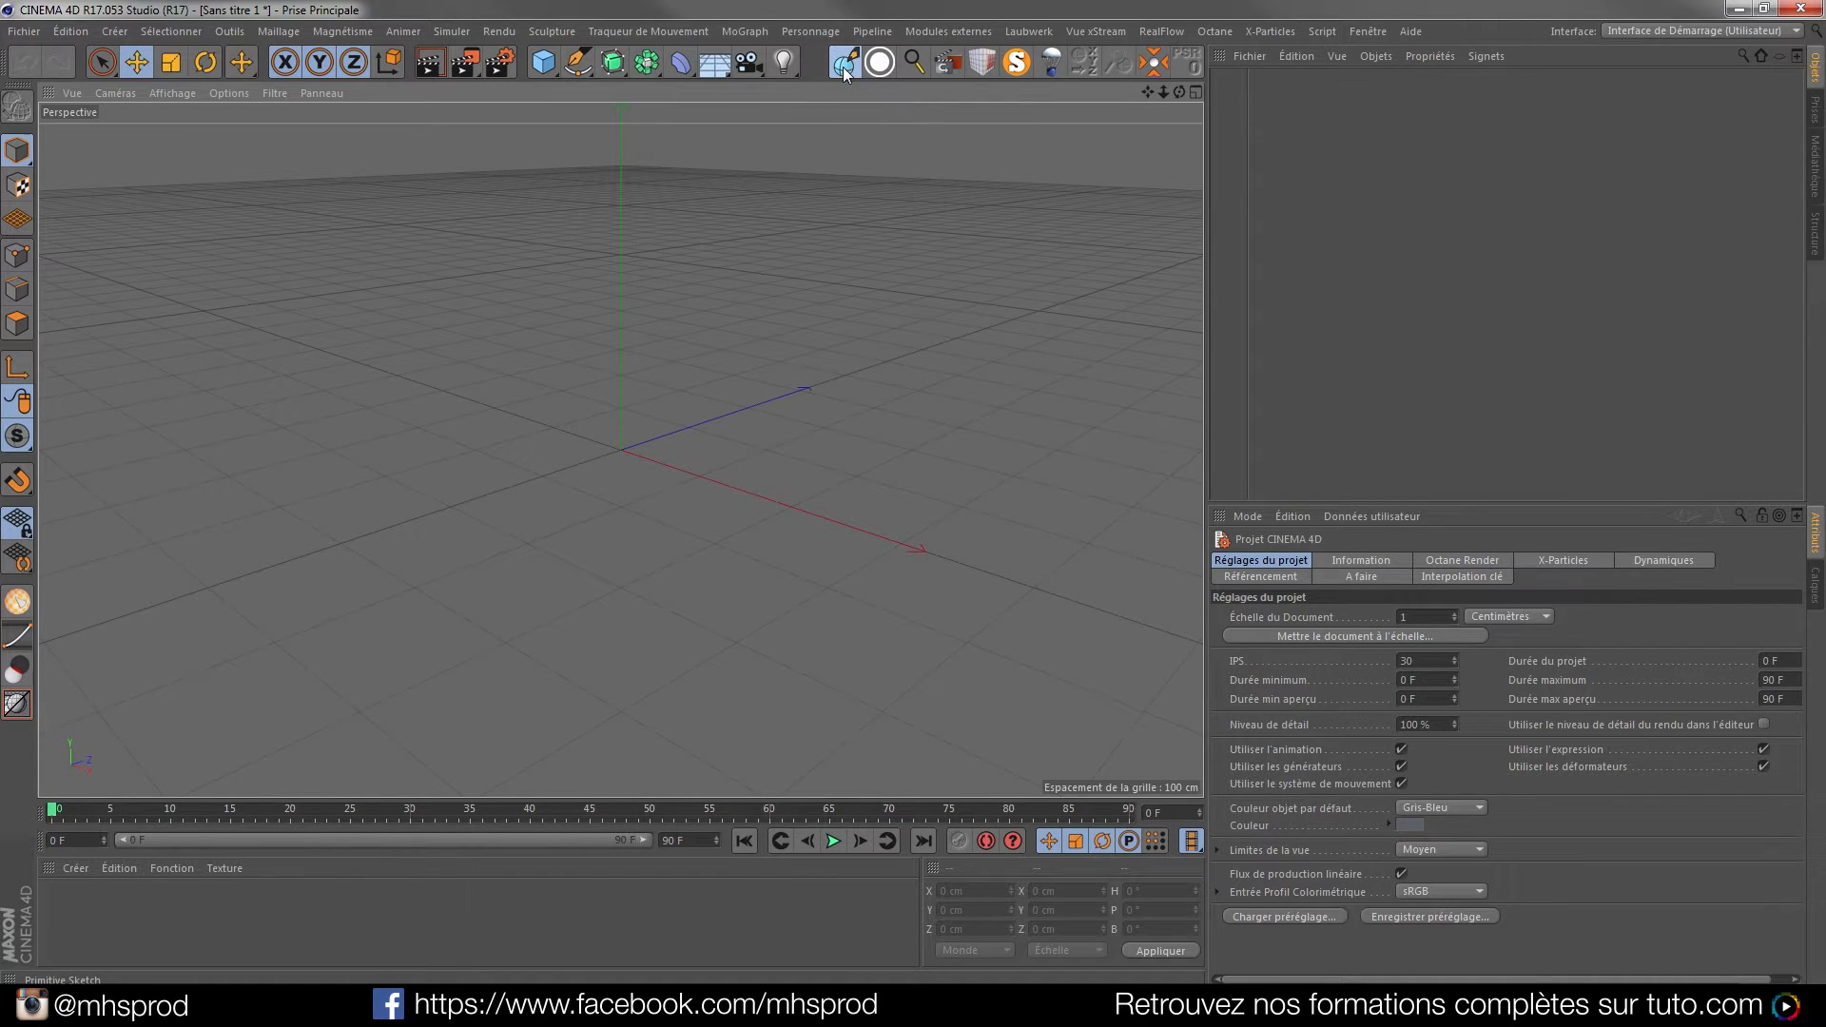
mouse_move(638, 455)
left_mouse_down()
mouse_move(728, 634)
mouse_move(694, 481)
left_mouse_up()
left_click_drag(507, 390, 516, 405)
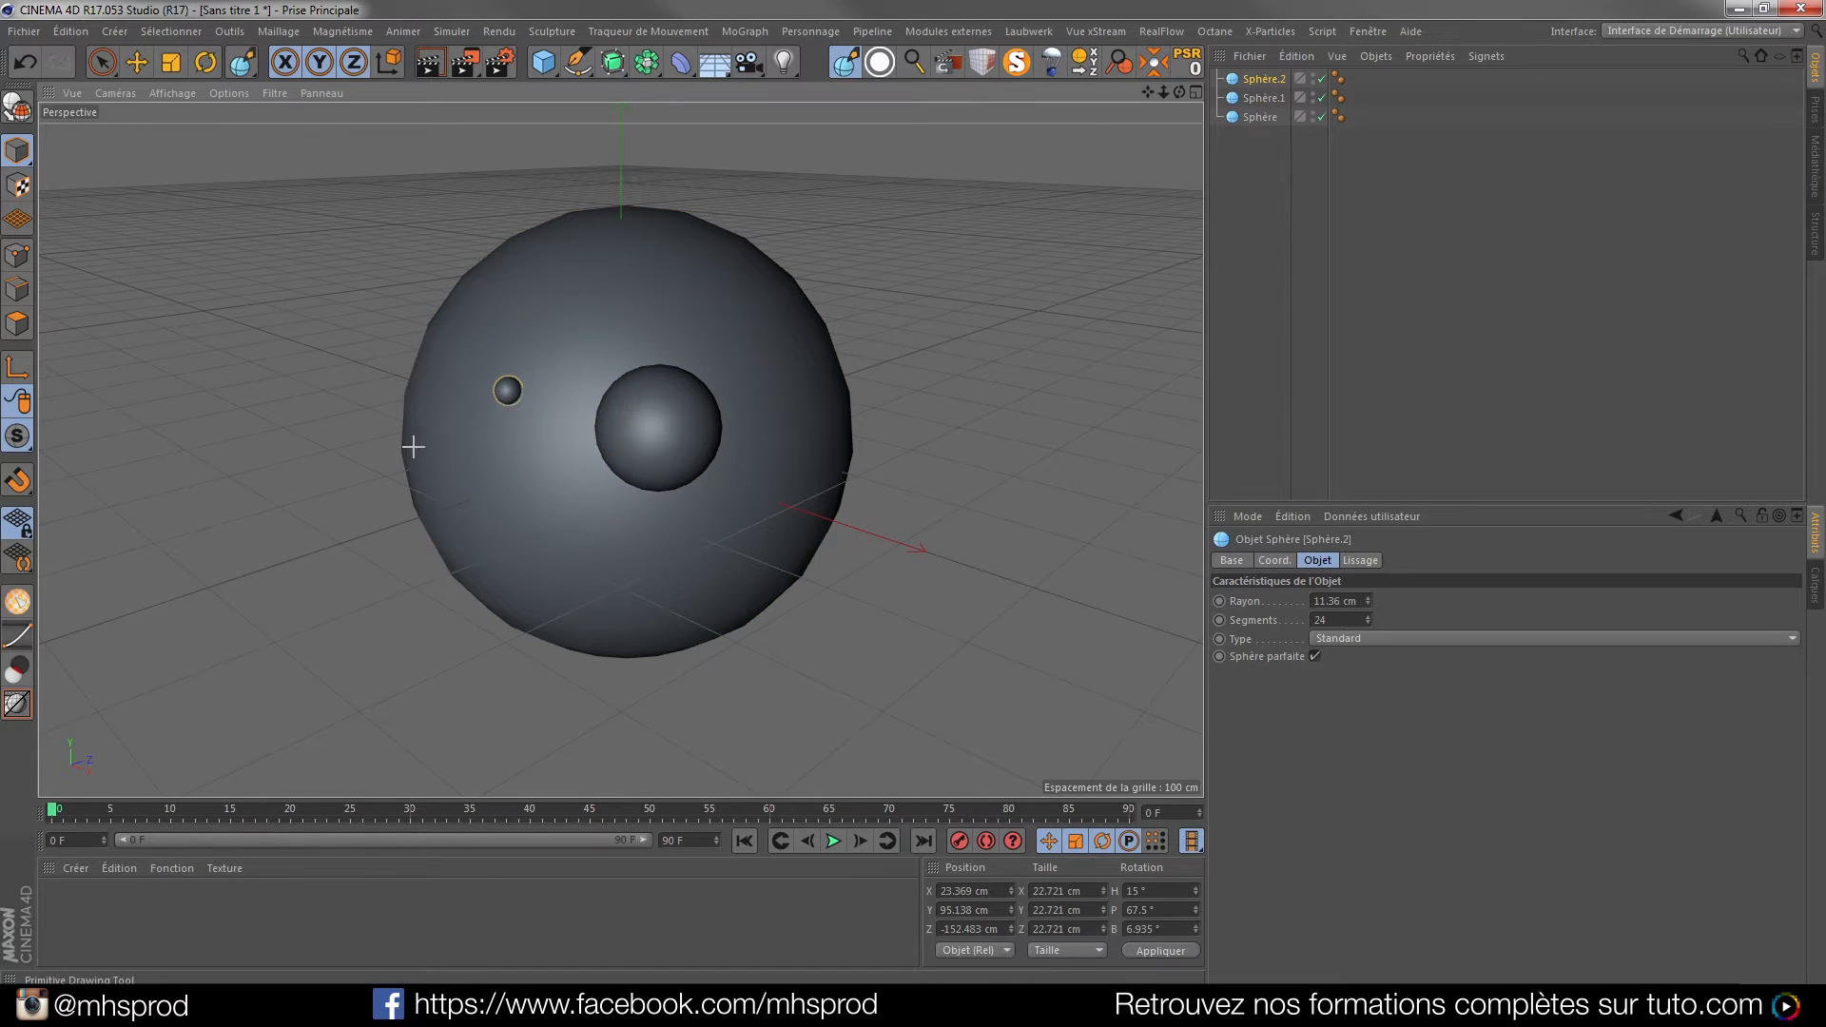
left_click_drag(1247, 156, 1256, 75)
key("Delete")
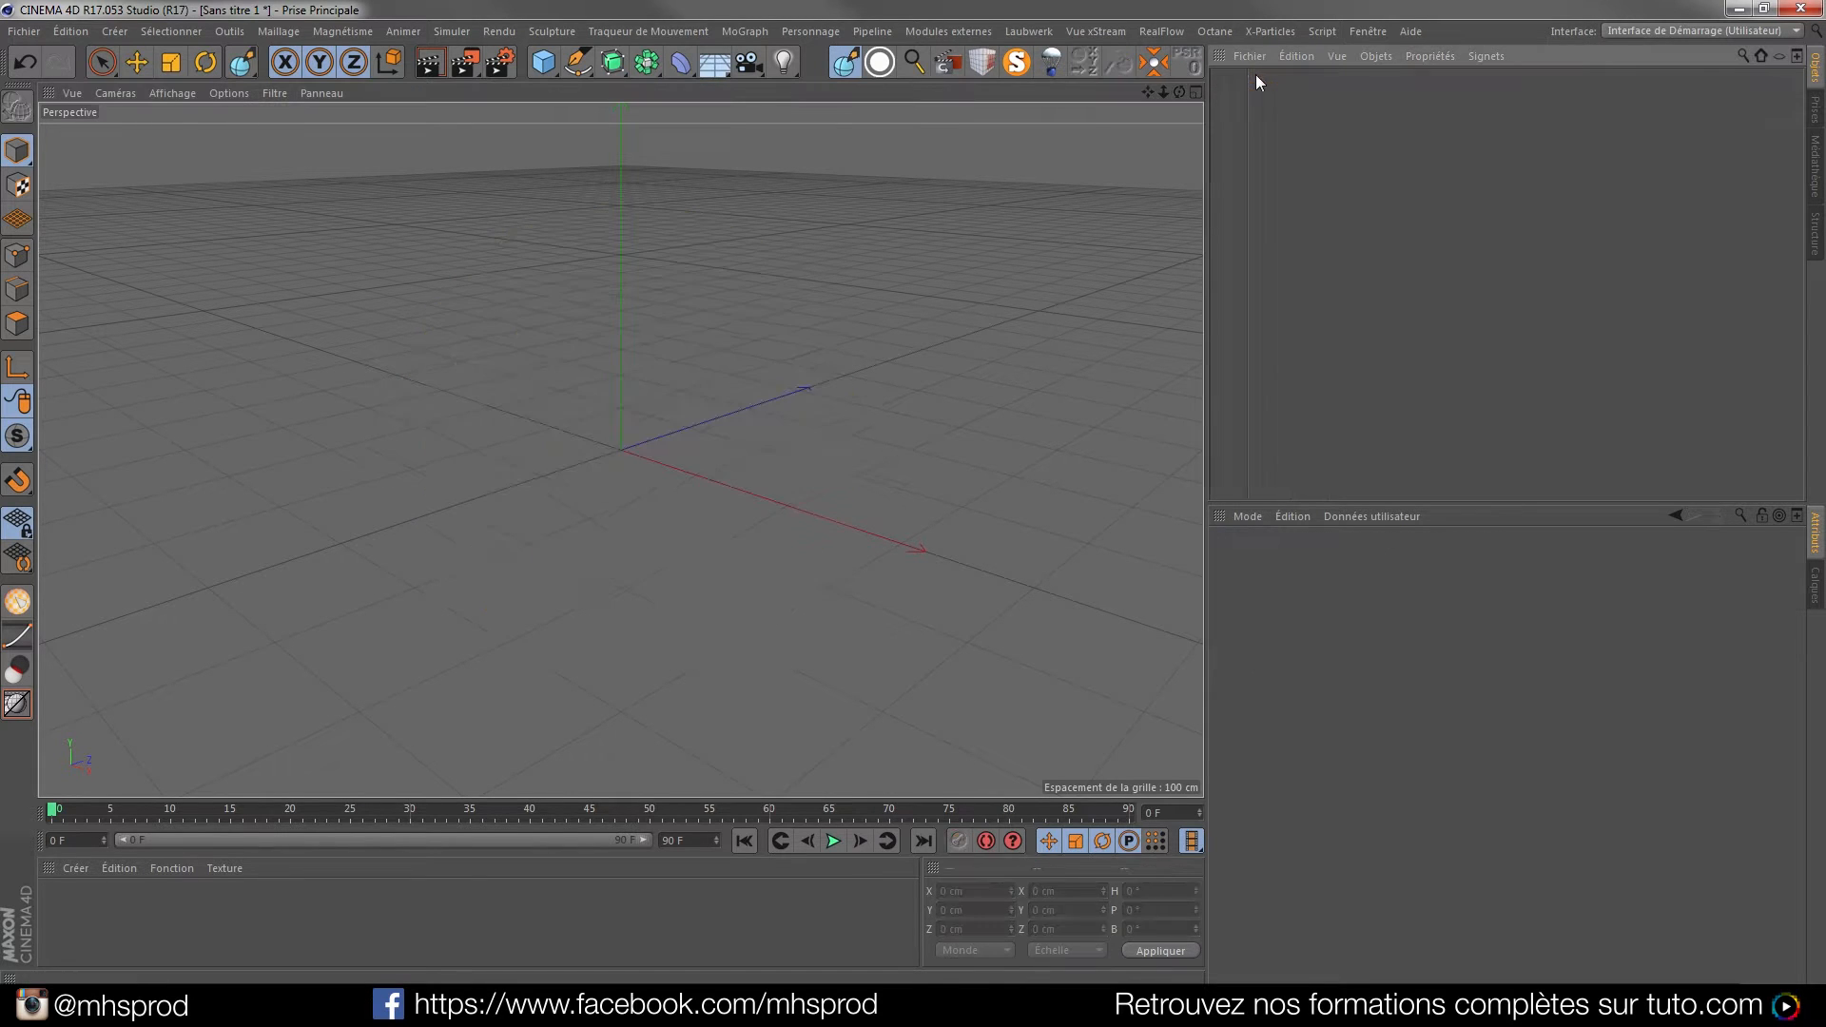
Add a cube with 3 segments along X, Y and Z, and display it with Gouraud shading and lines
left_click(543, 61)
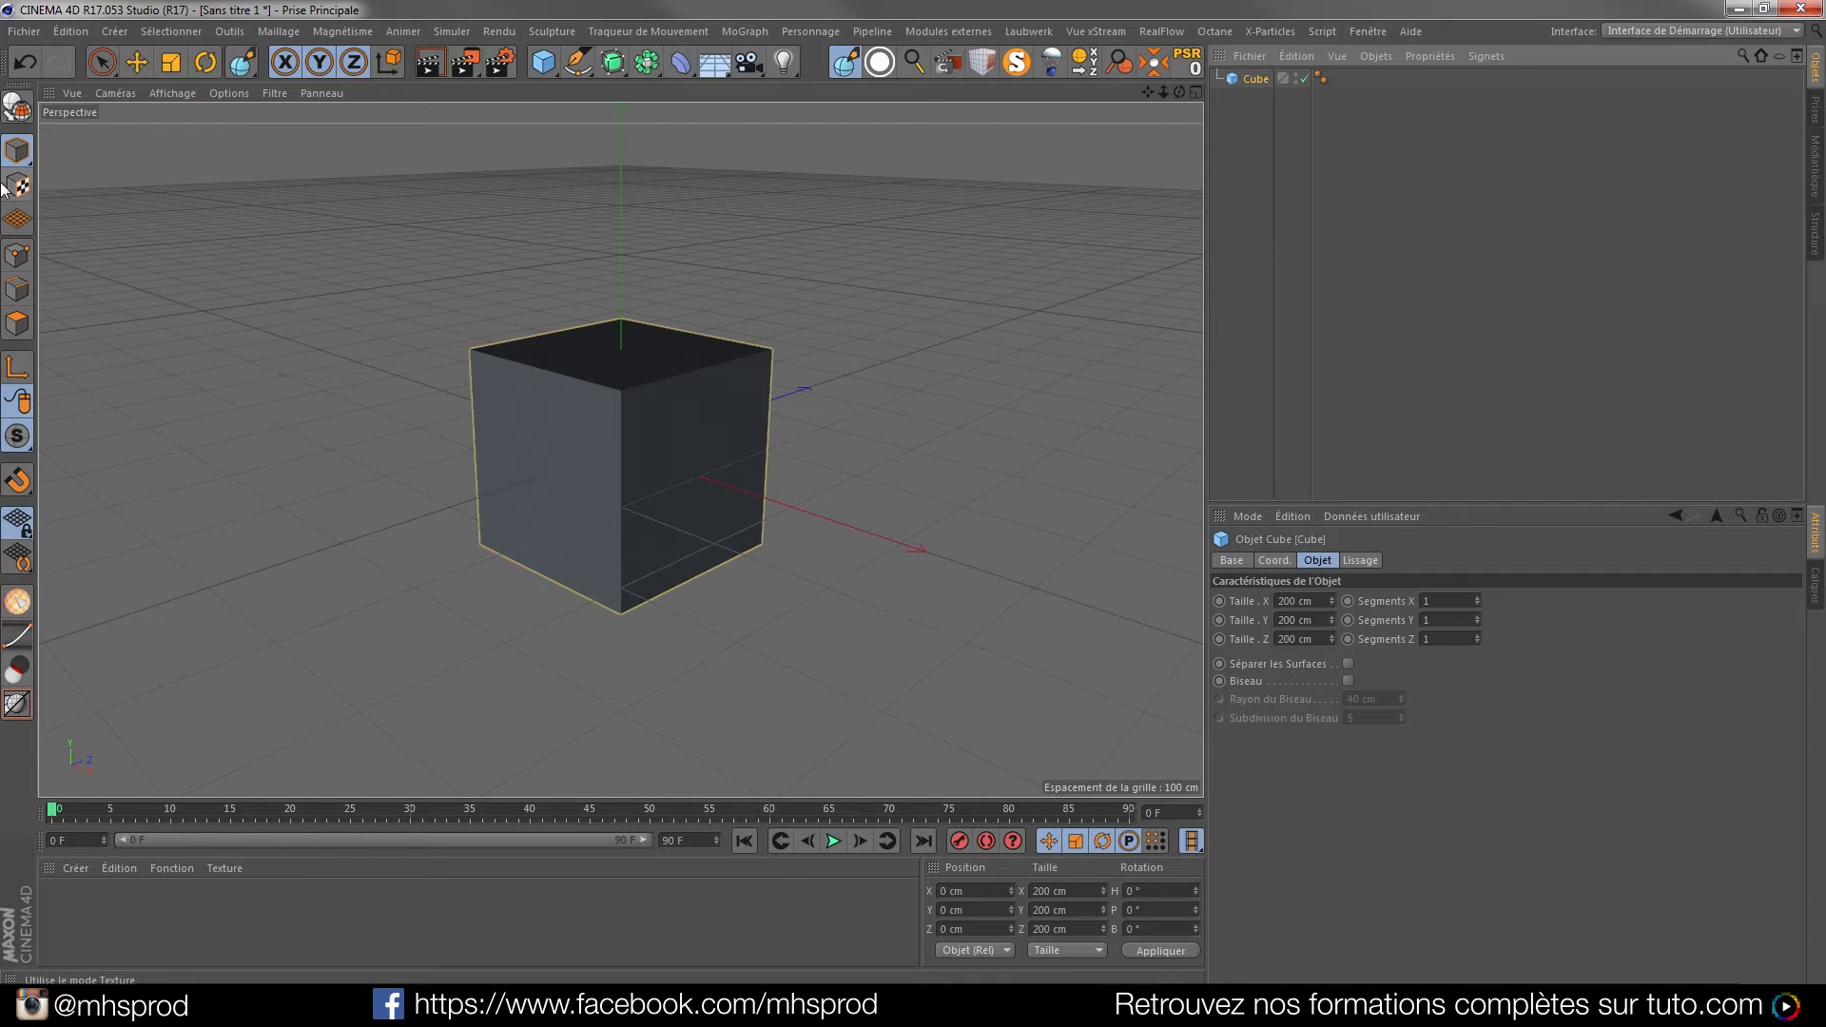
left_click(1475, 596)
left_click(1475, 596)
left_click(117, 88)
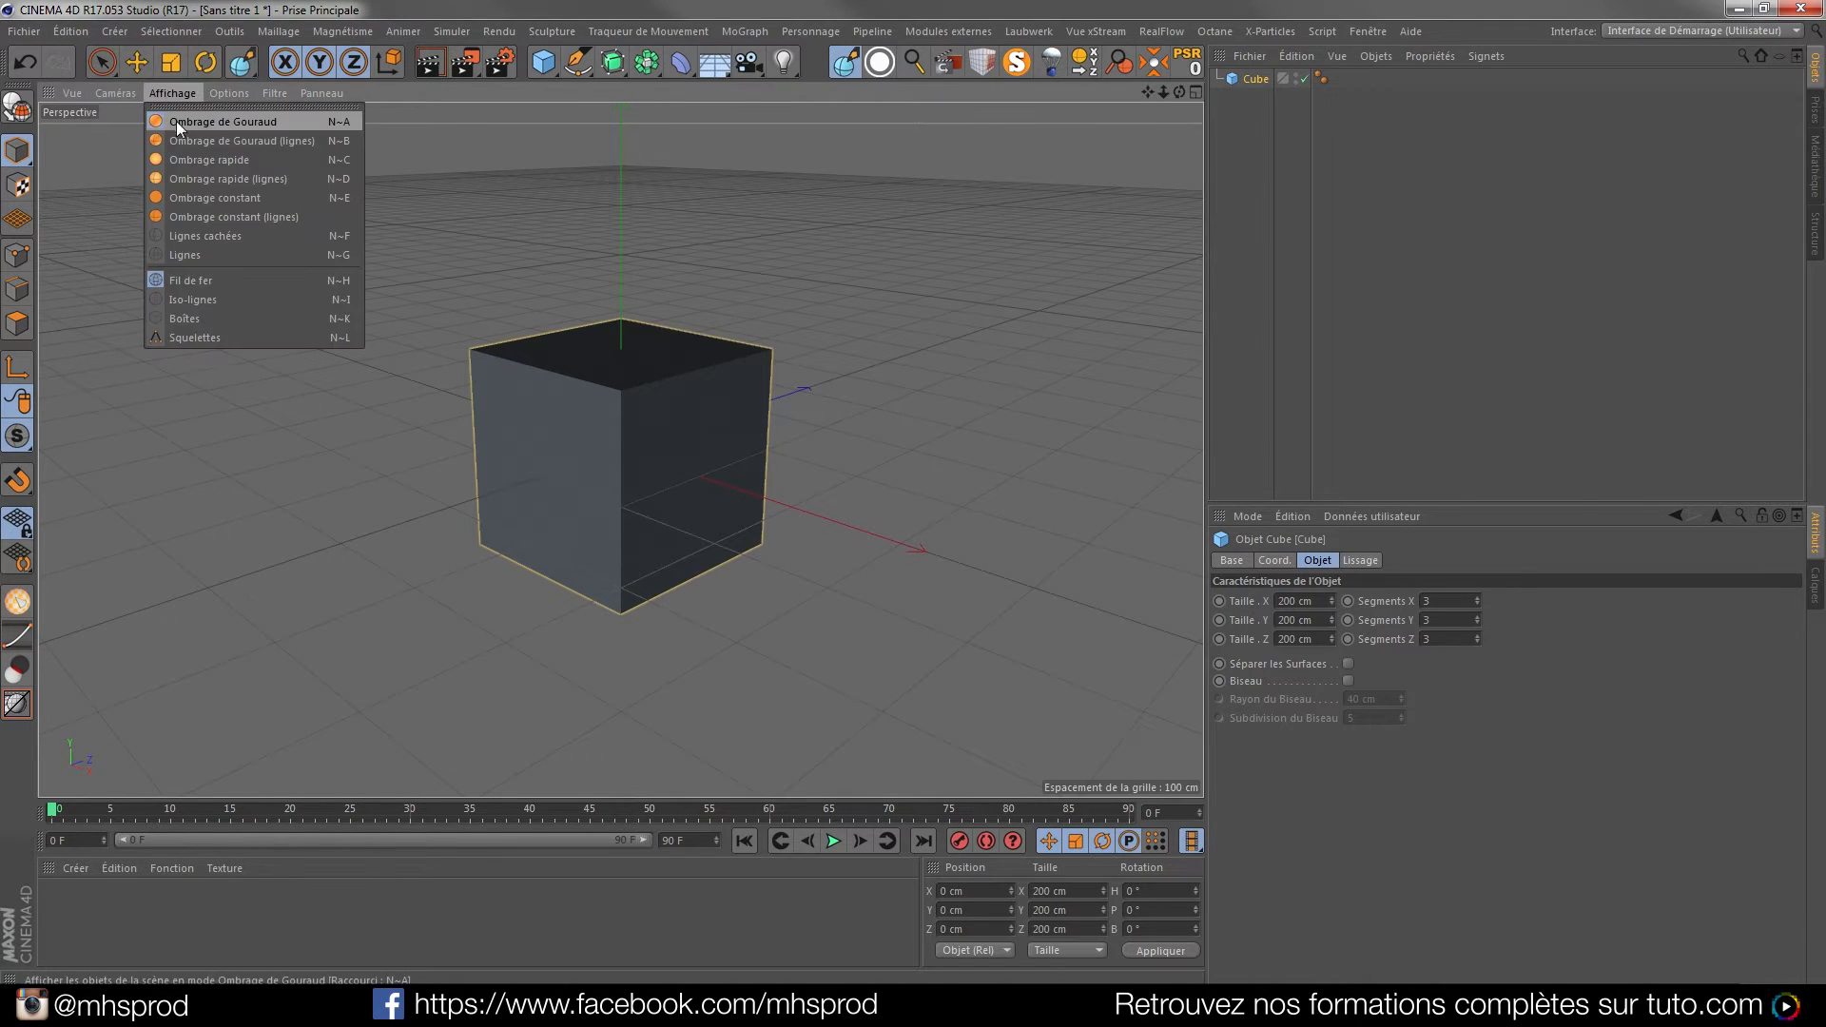
left_click(180, 140)
Make the cube an editable polygon object and switch to polygon mode
key("c")
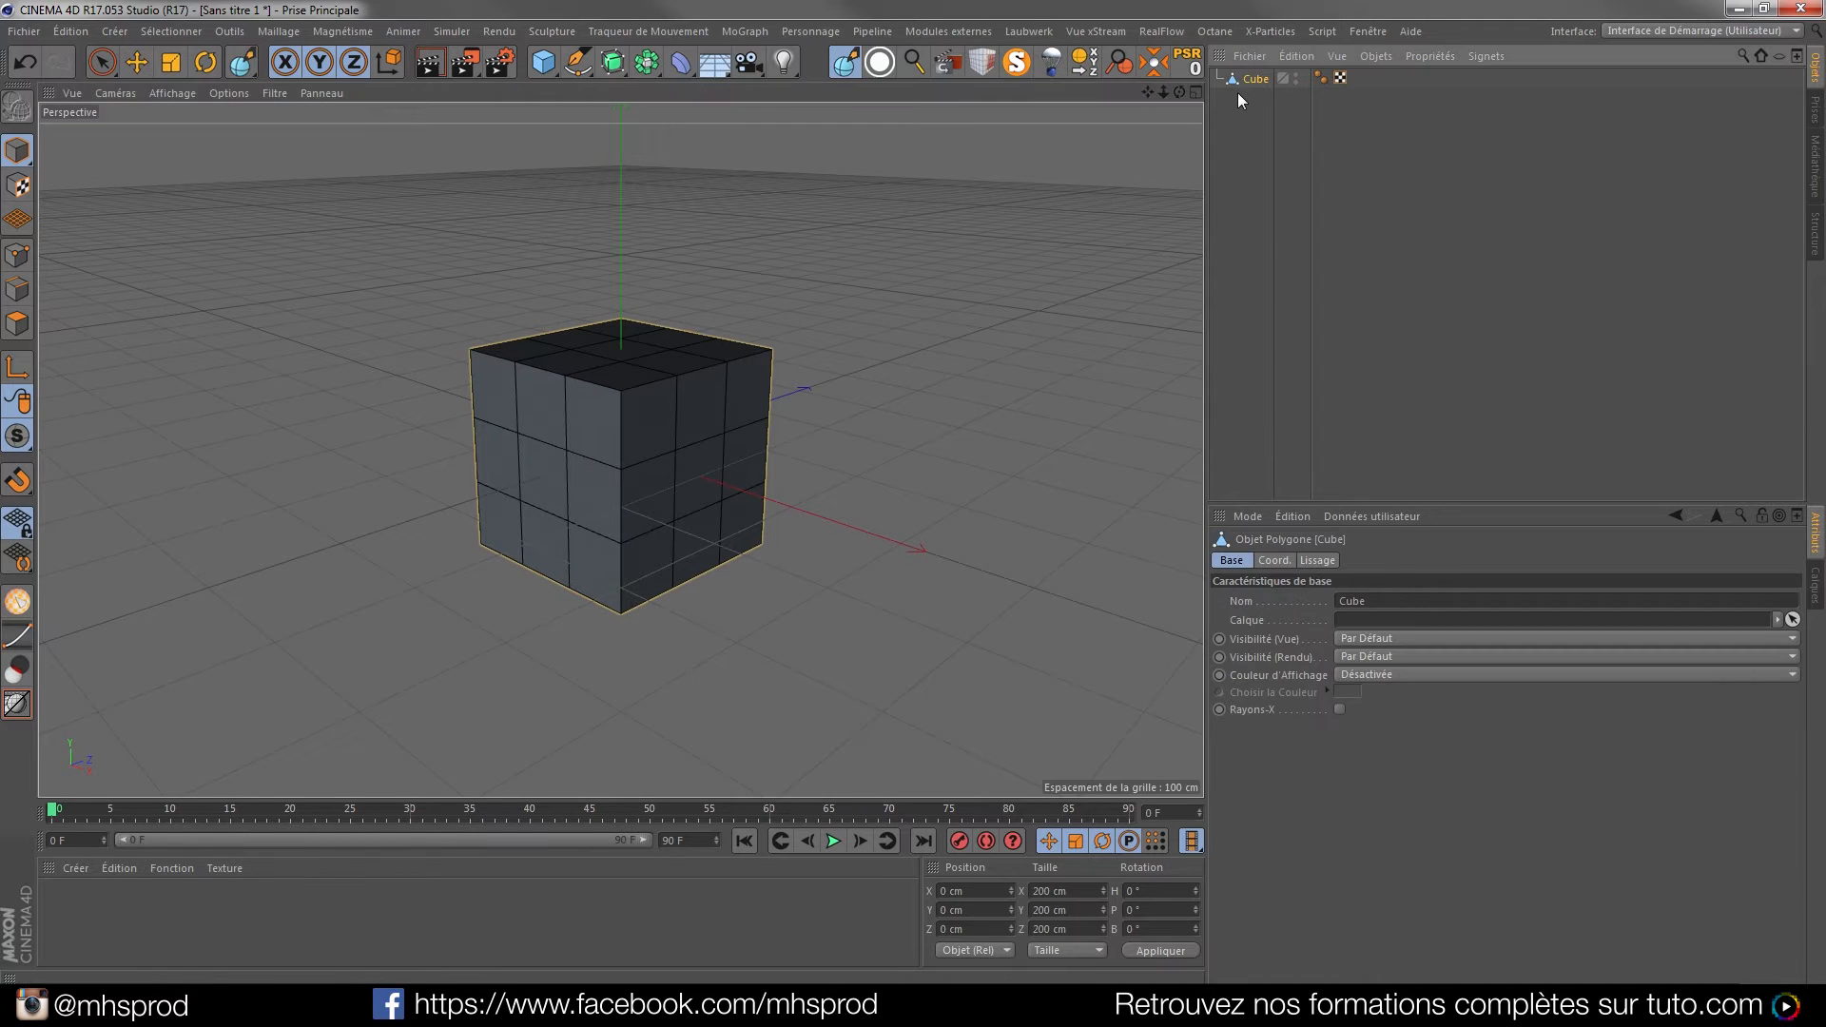
left_click(17, 323)
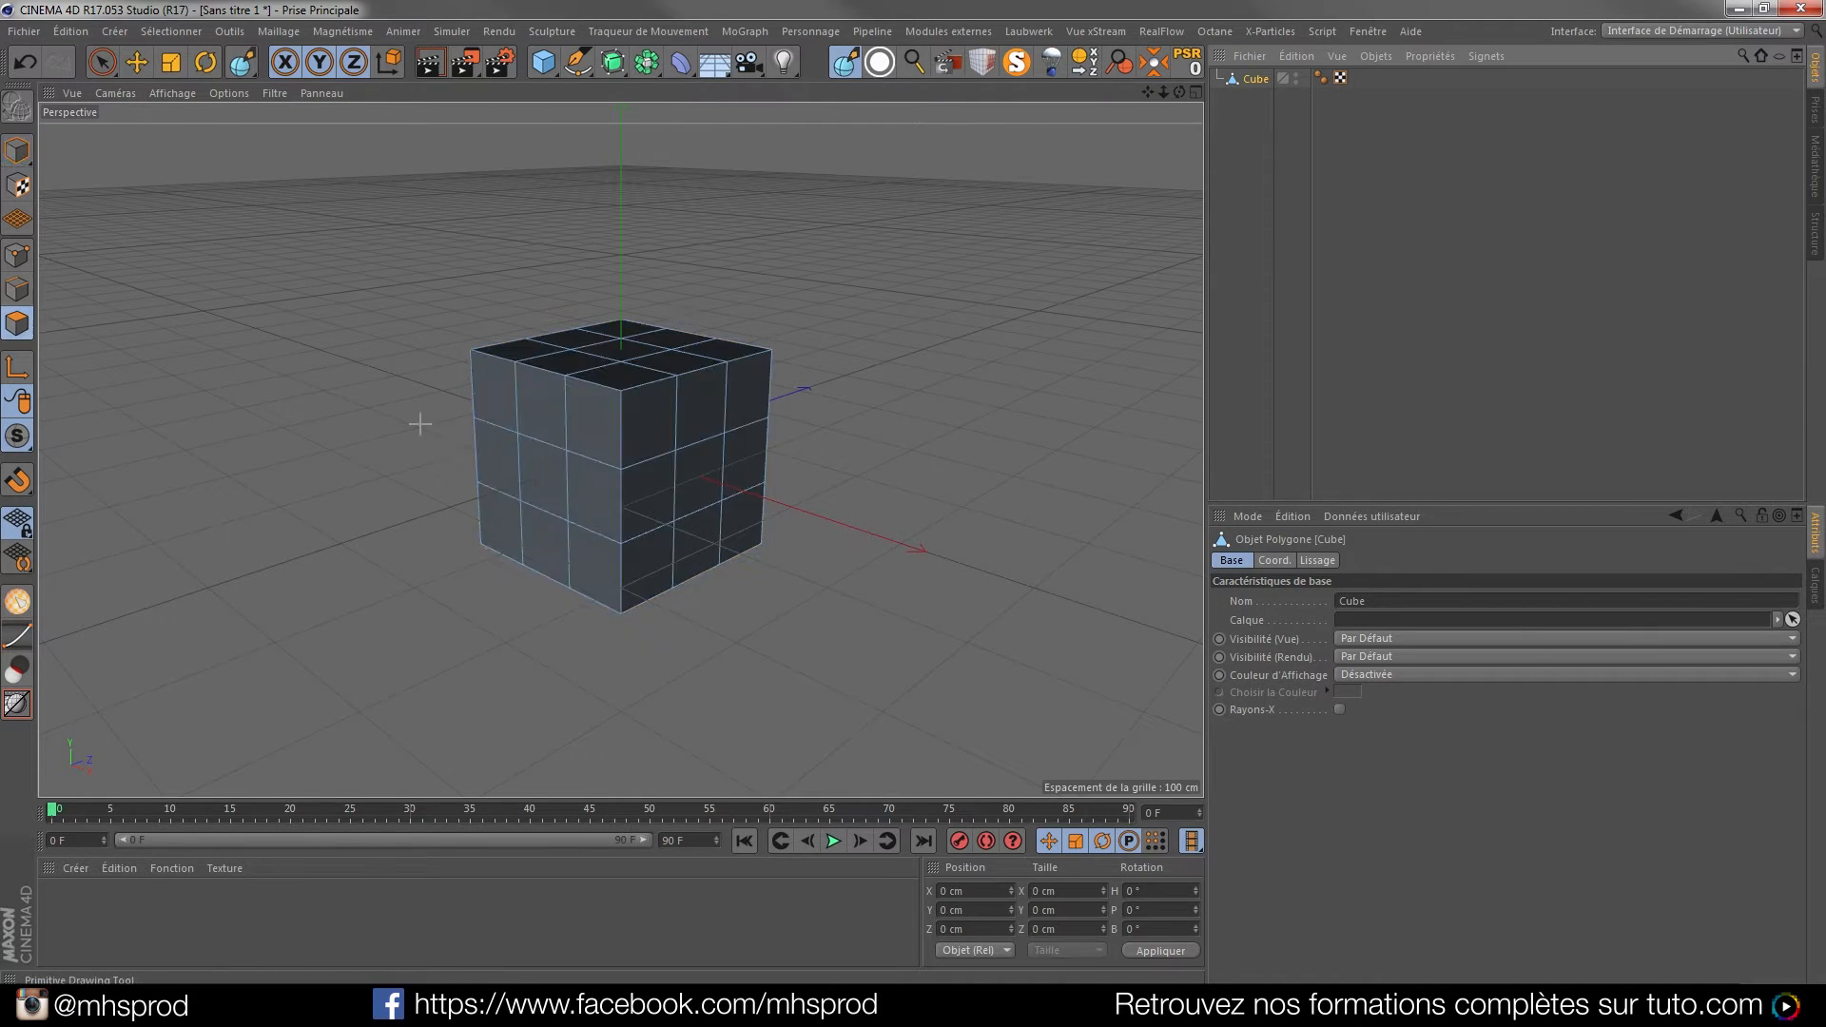
Activate the selection brush, delete the stray sphere from the scene, and reselect the cube
left_click(591, 427)
left_click(105, 65)
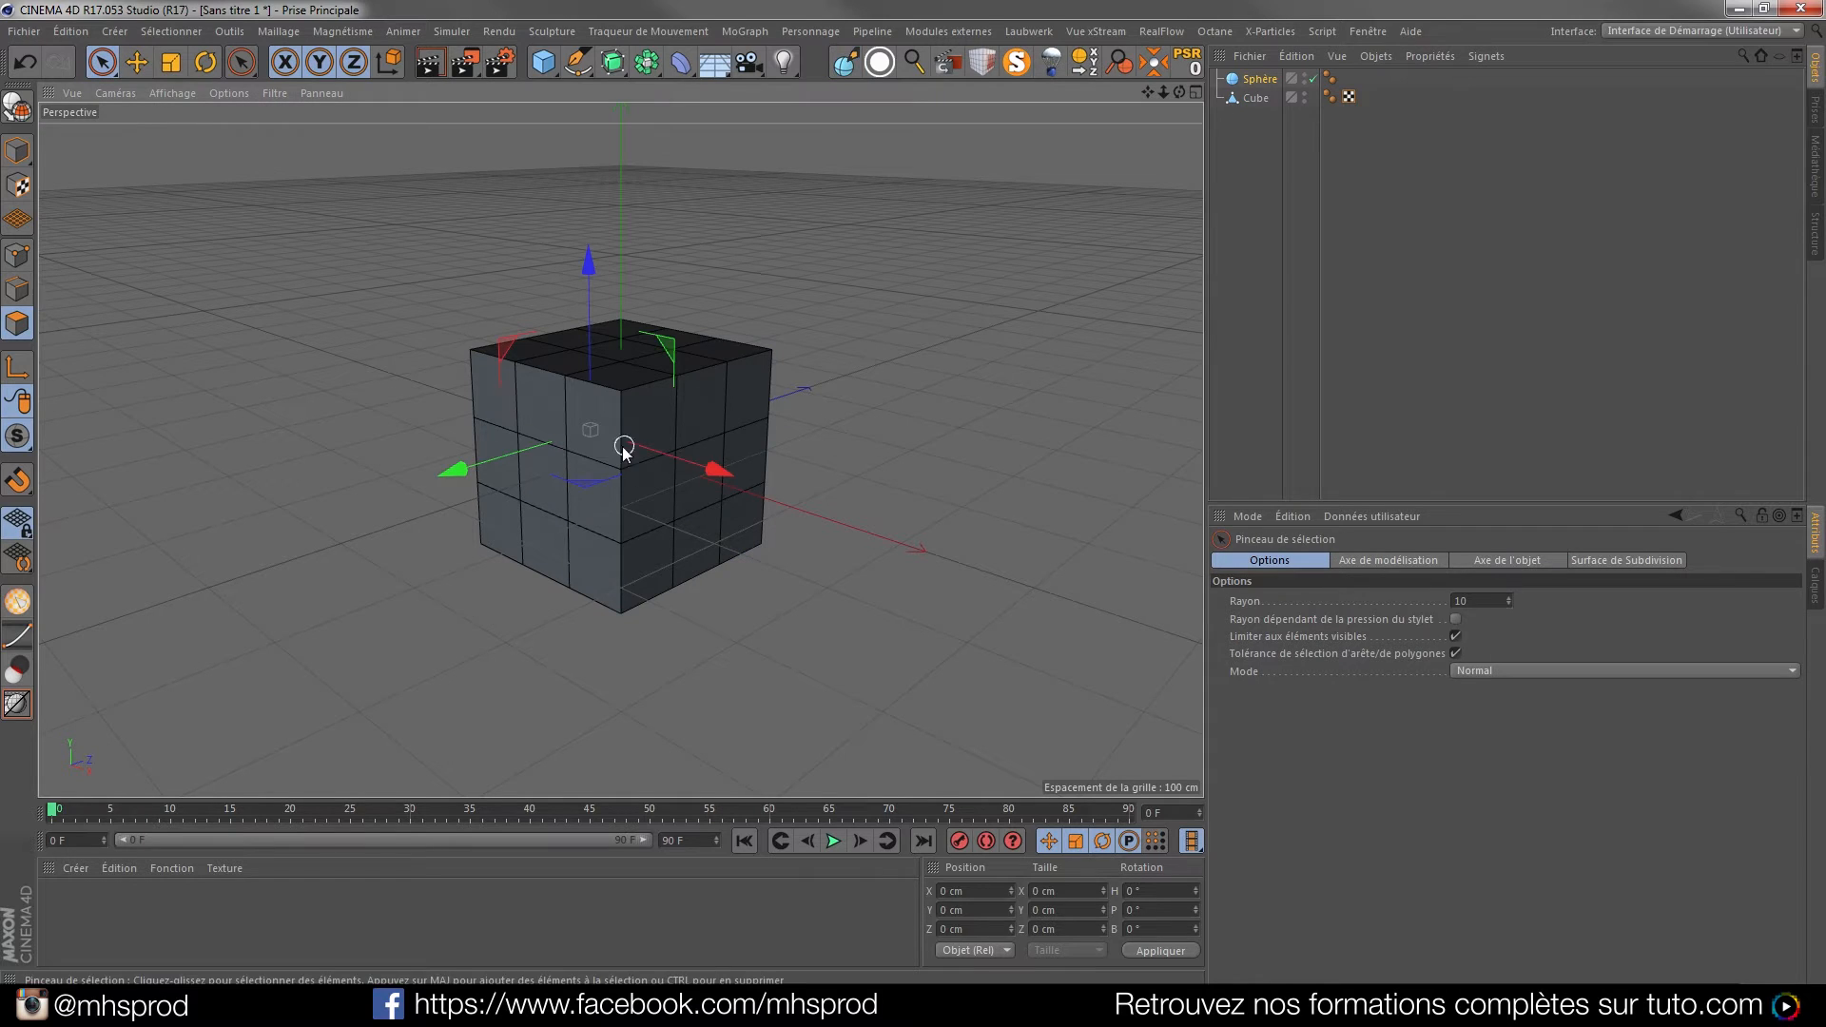
key("Delete")
left_click(1249, 80)
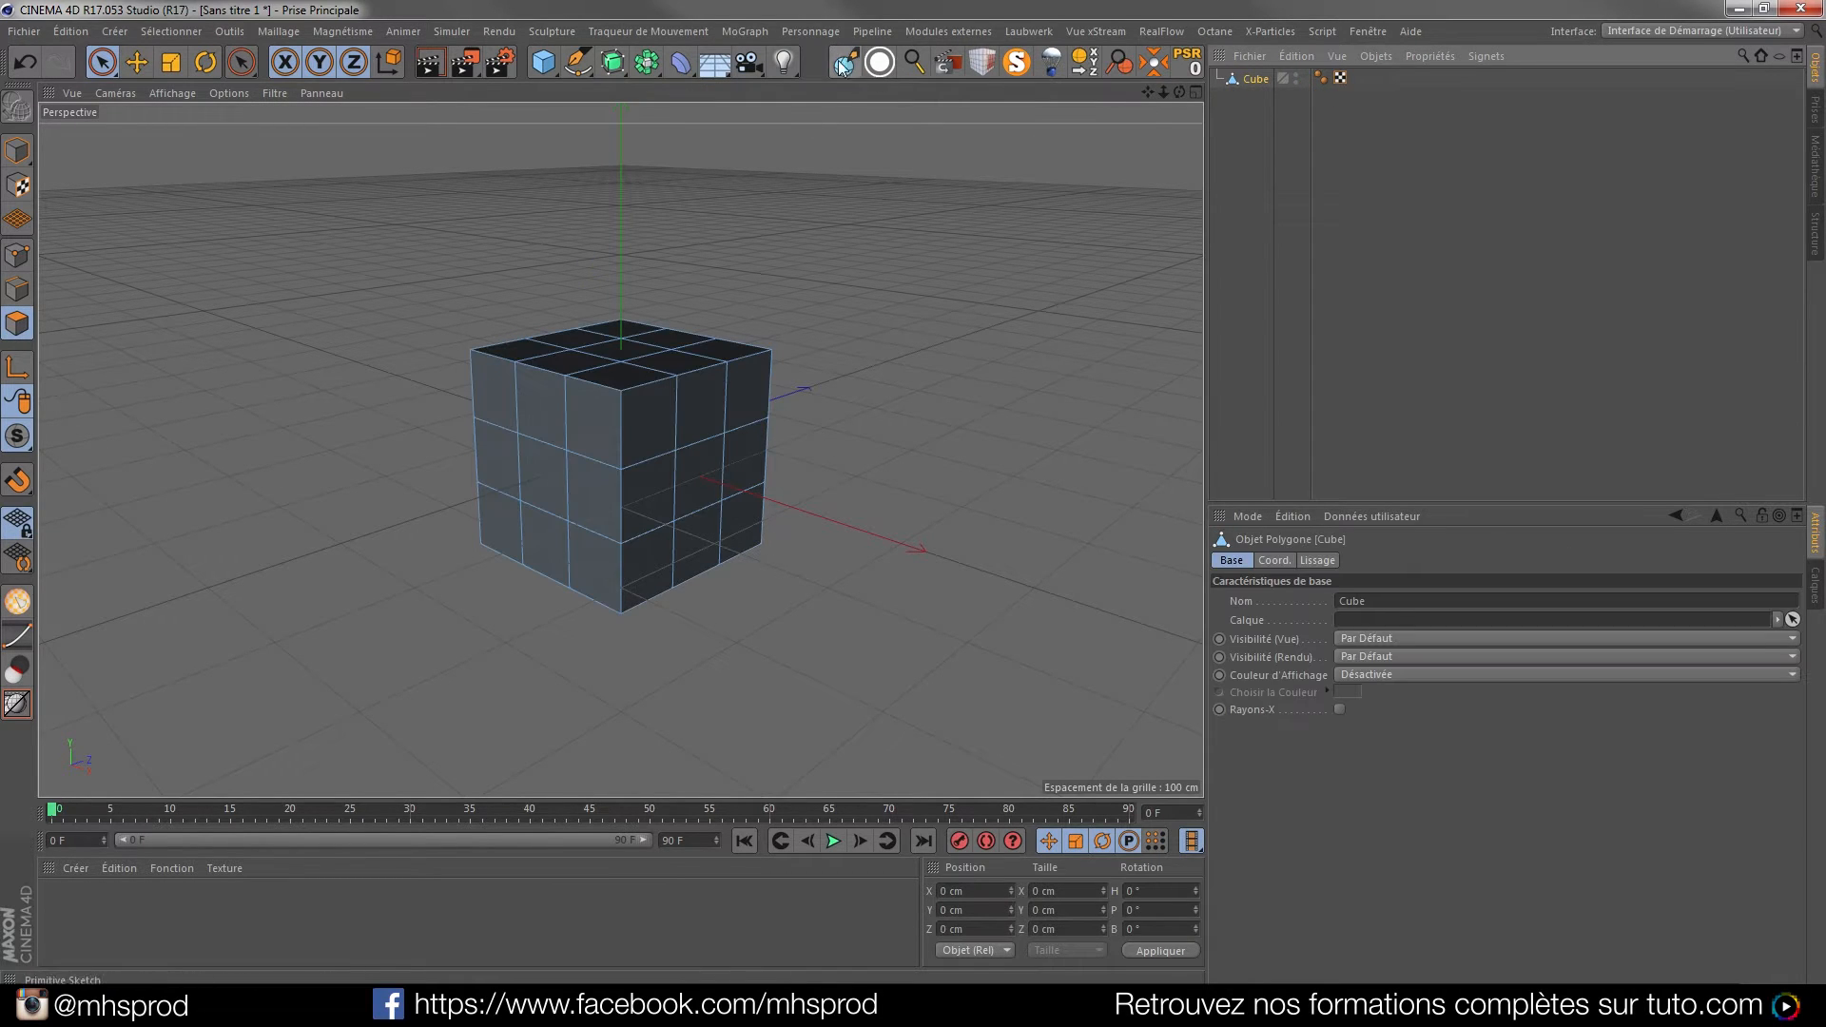
Select the four polygons in the upper corner of the cube's front face and separate them with the Perfect Split plugin
left_click(571, 428)
left_click_drag(571, 421, 557, 440)
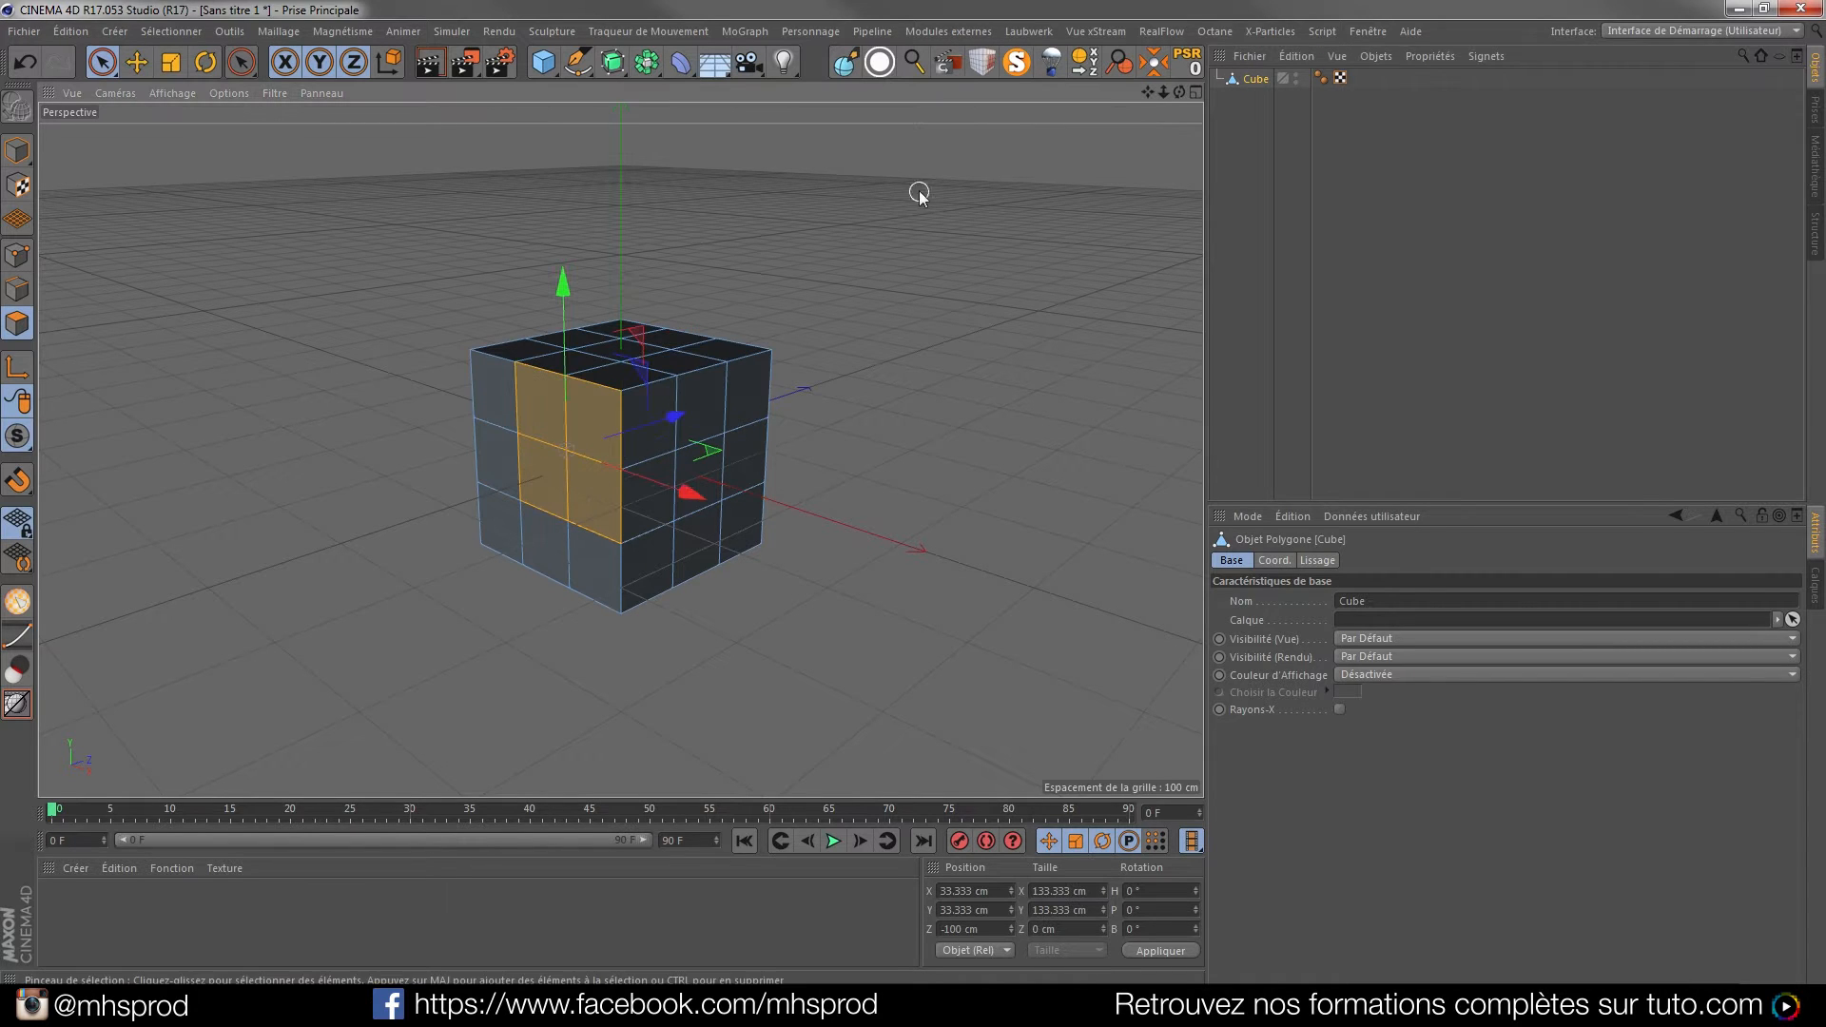
left_click(982, 62)
Move the split-off panel away from the cube along Z to about -206.5 cm, and inspect the opening left behind
left_click_drag(725, 469, 1194, 232, "alt")
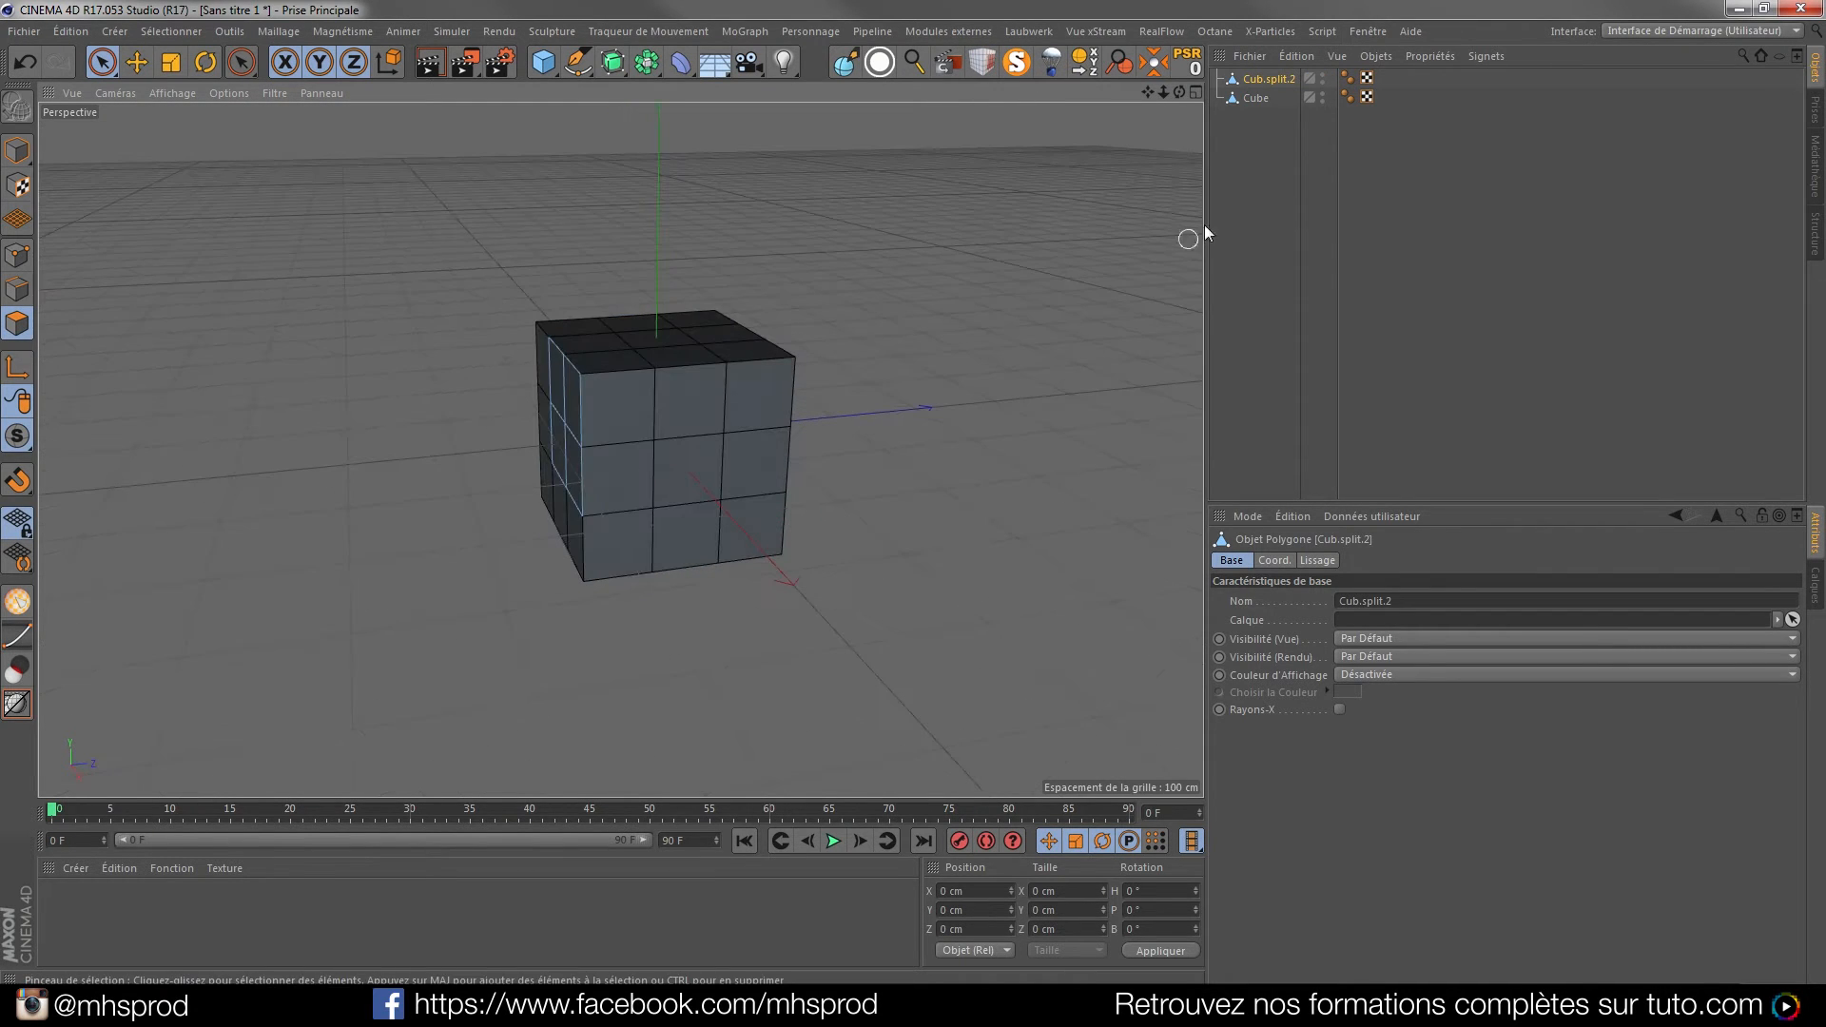
left_click(18, 151)
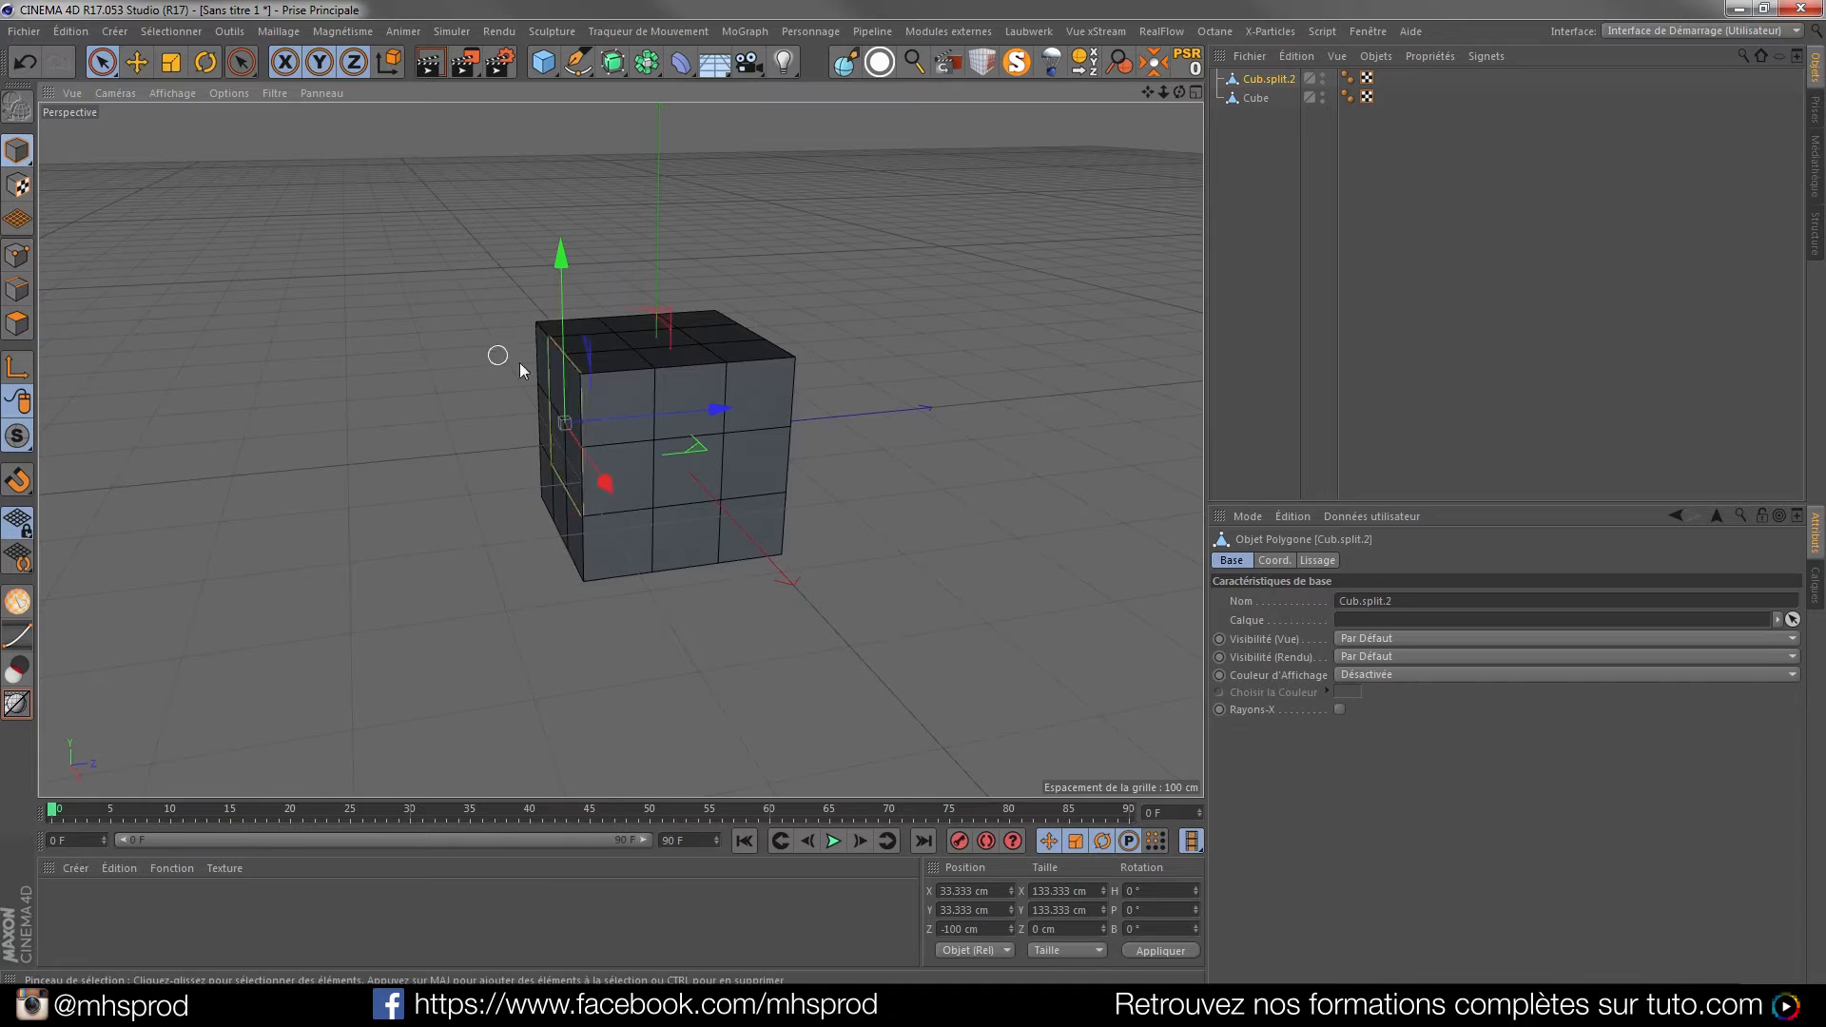
left_click_drag(692, 415, 580, 427)
left_click_drag(590, 533, 710, 523, "alt")
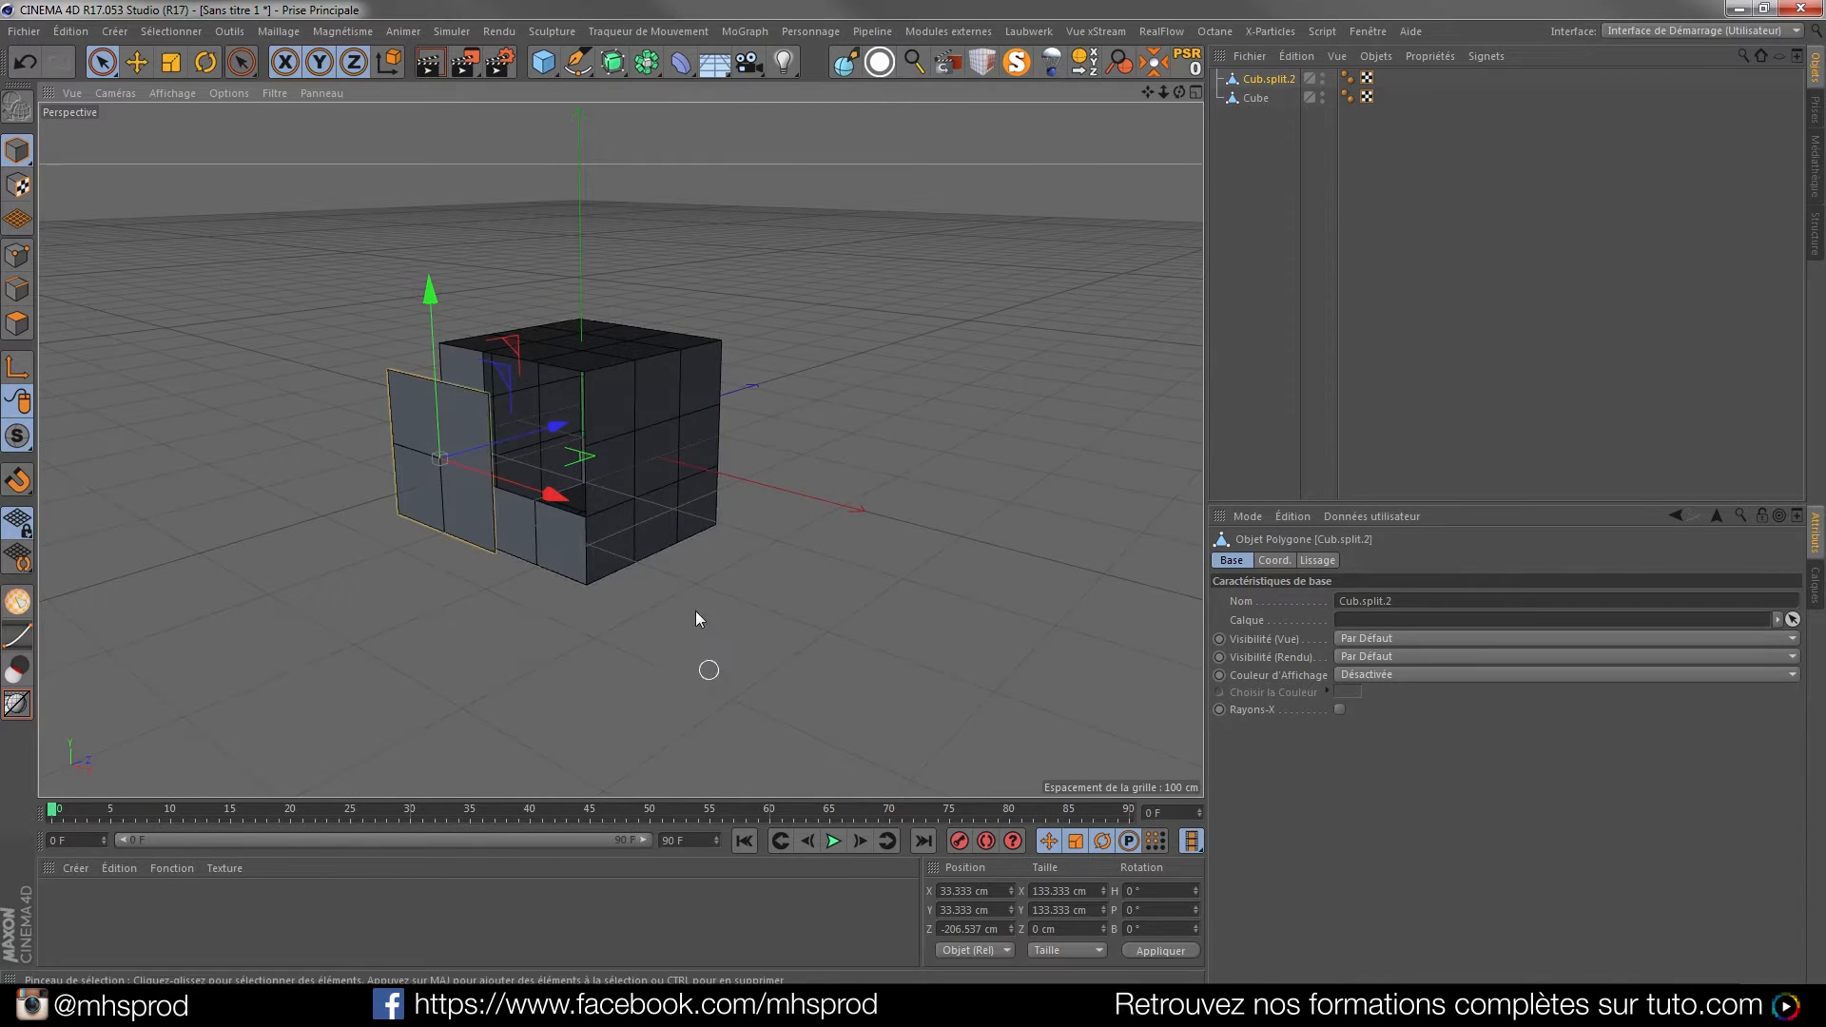
left_click(608, 423)
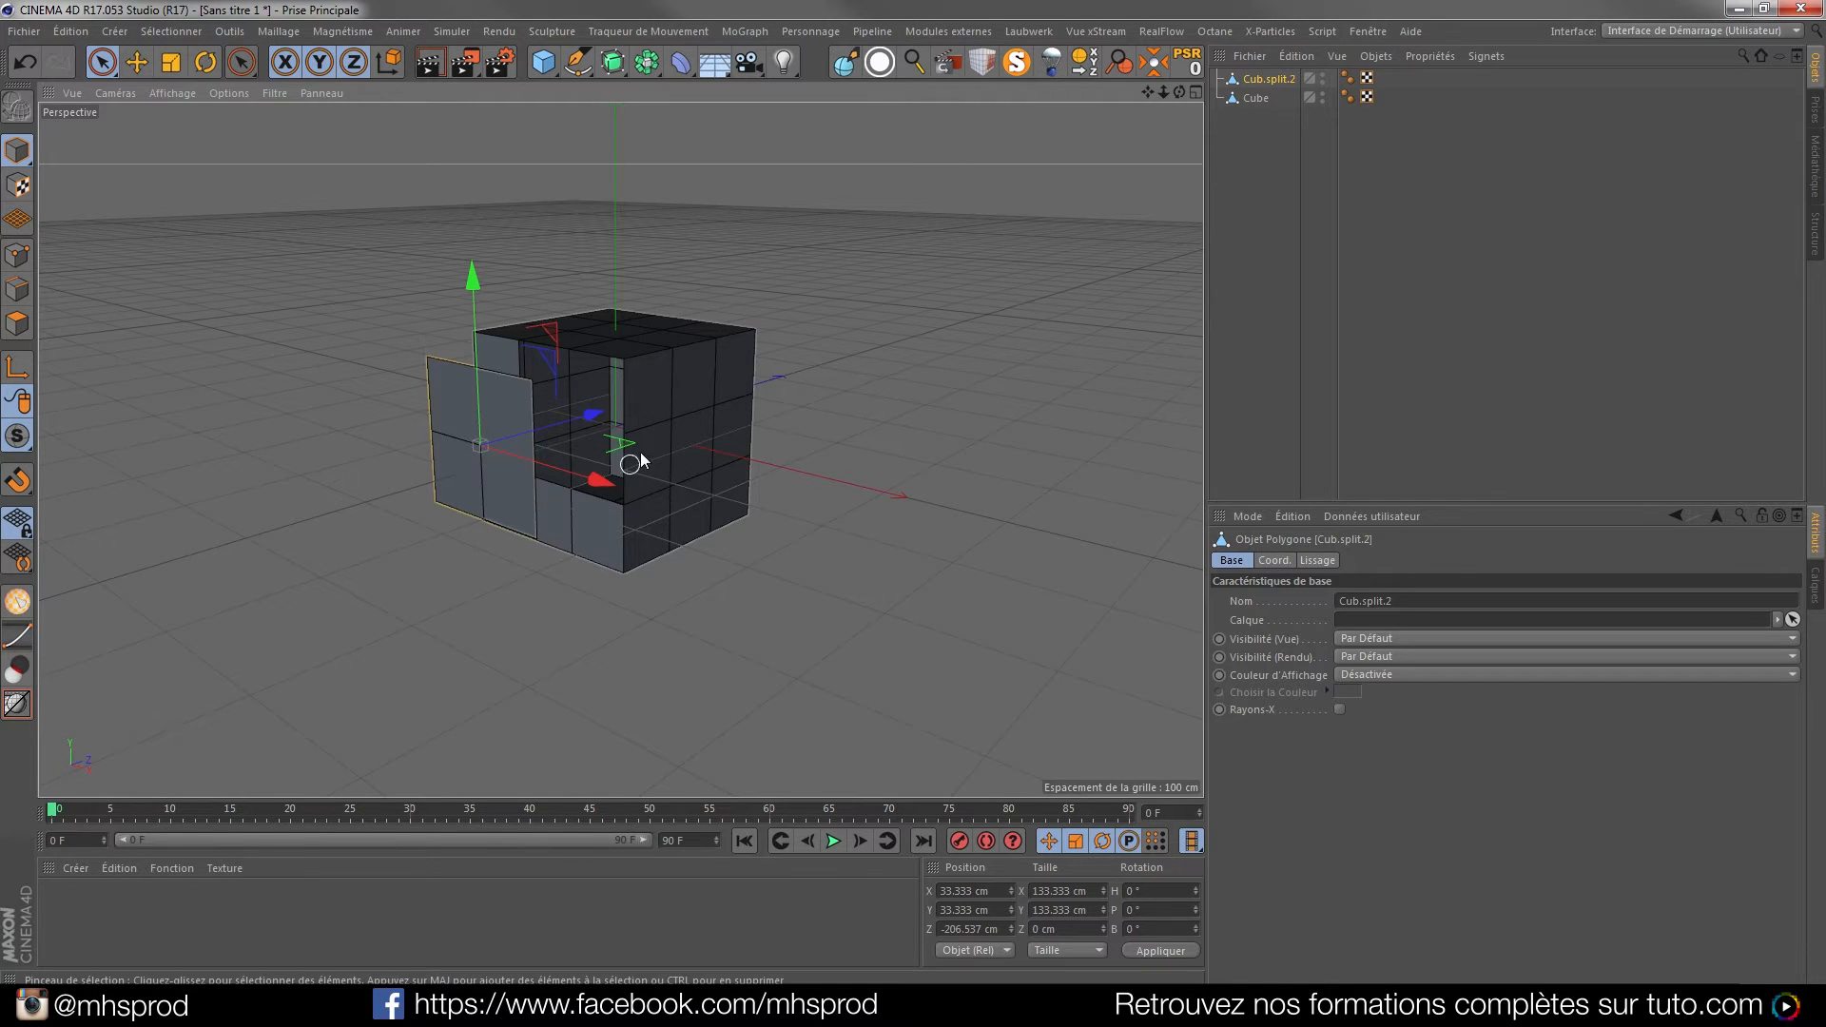
left_click_drag(655, 464, 628, 275, "alt")
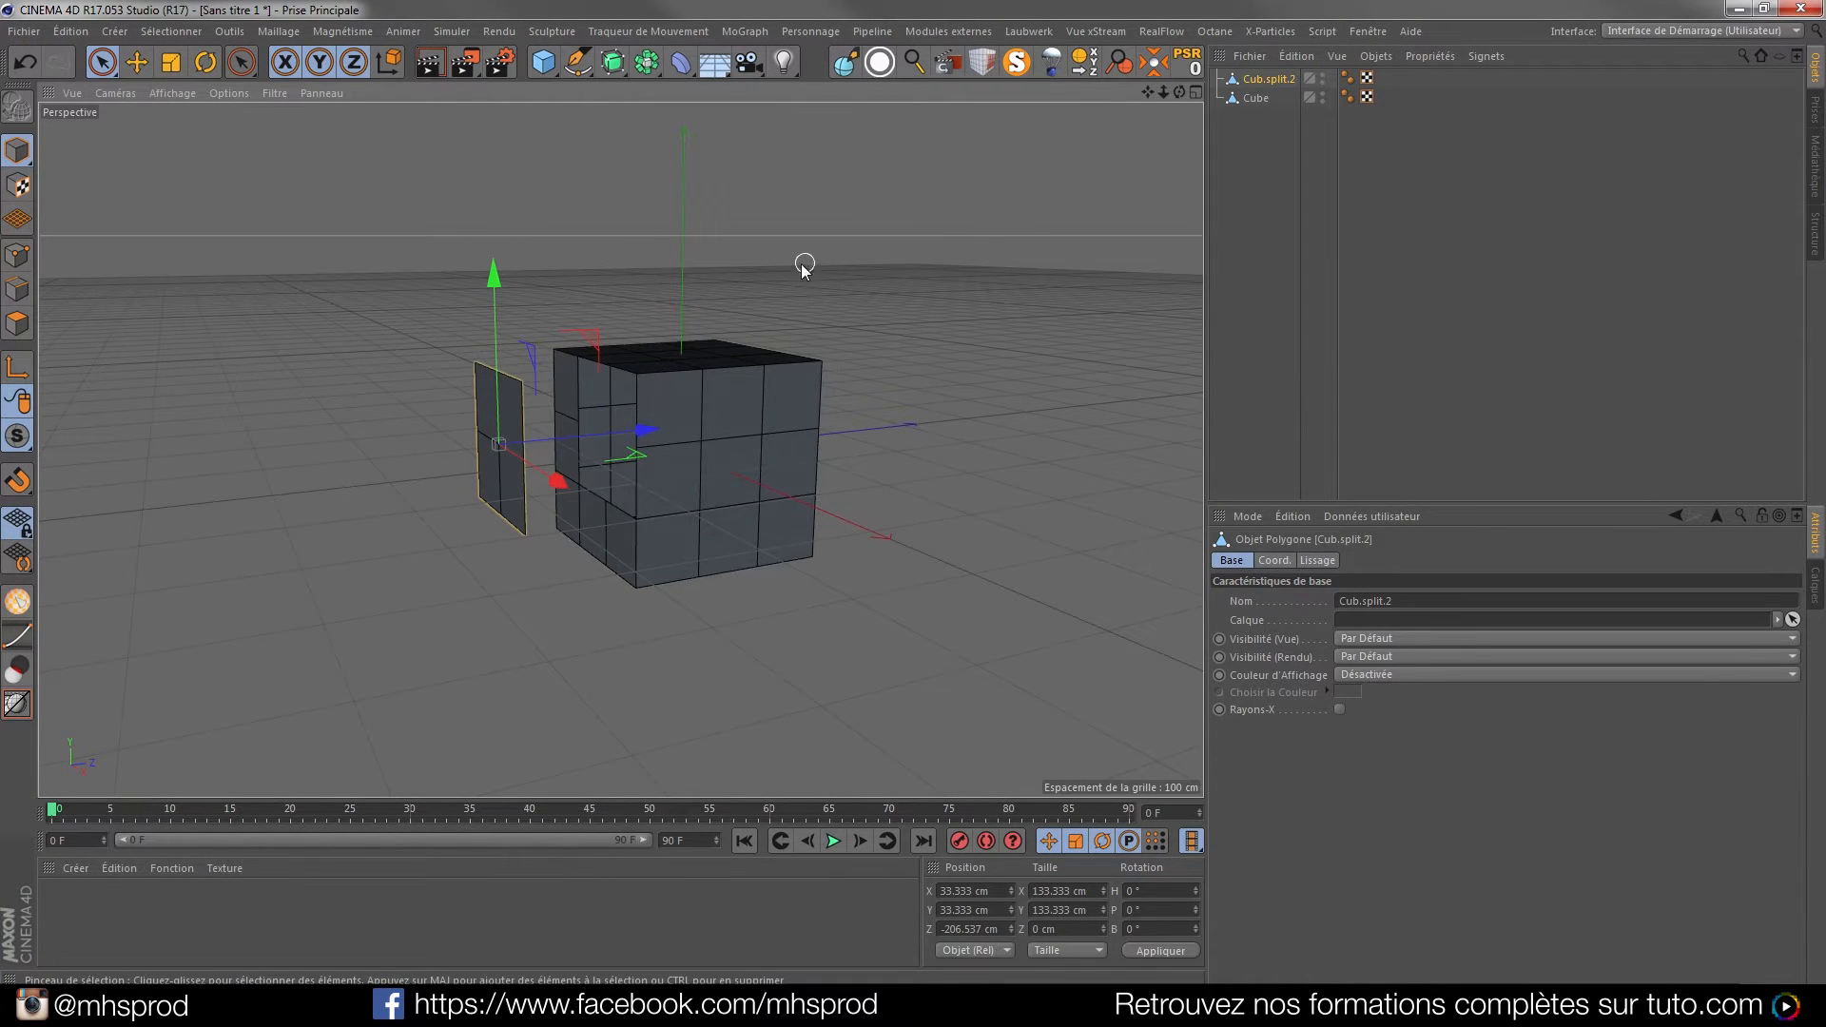
left_click_drag(685, 440, 692, 472, "alt")
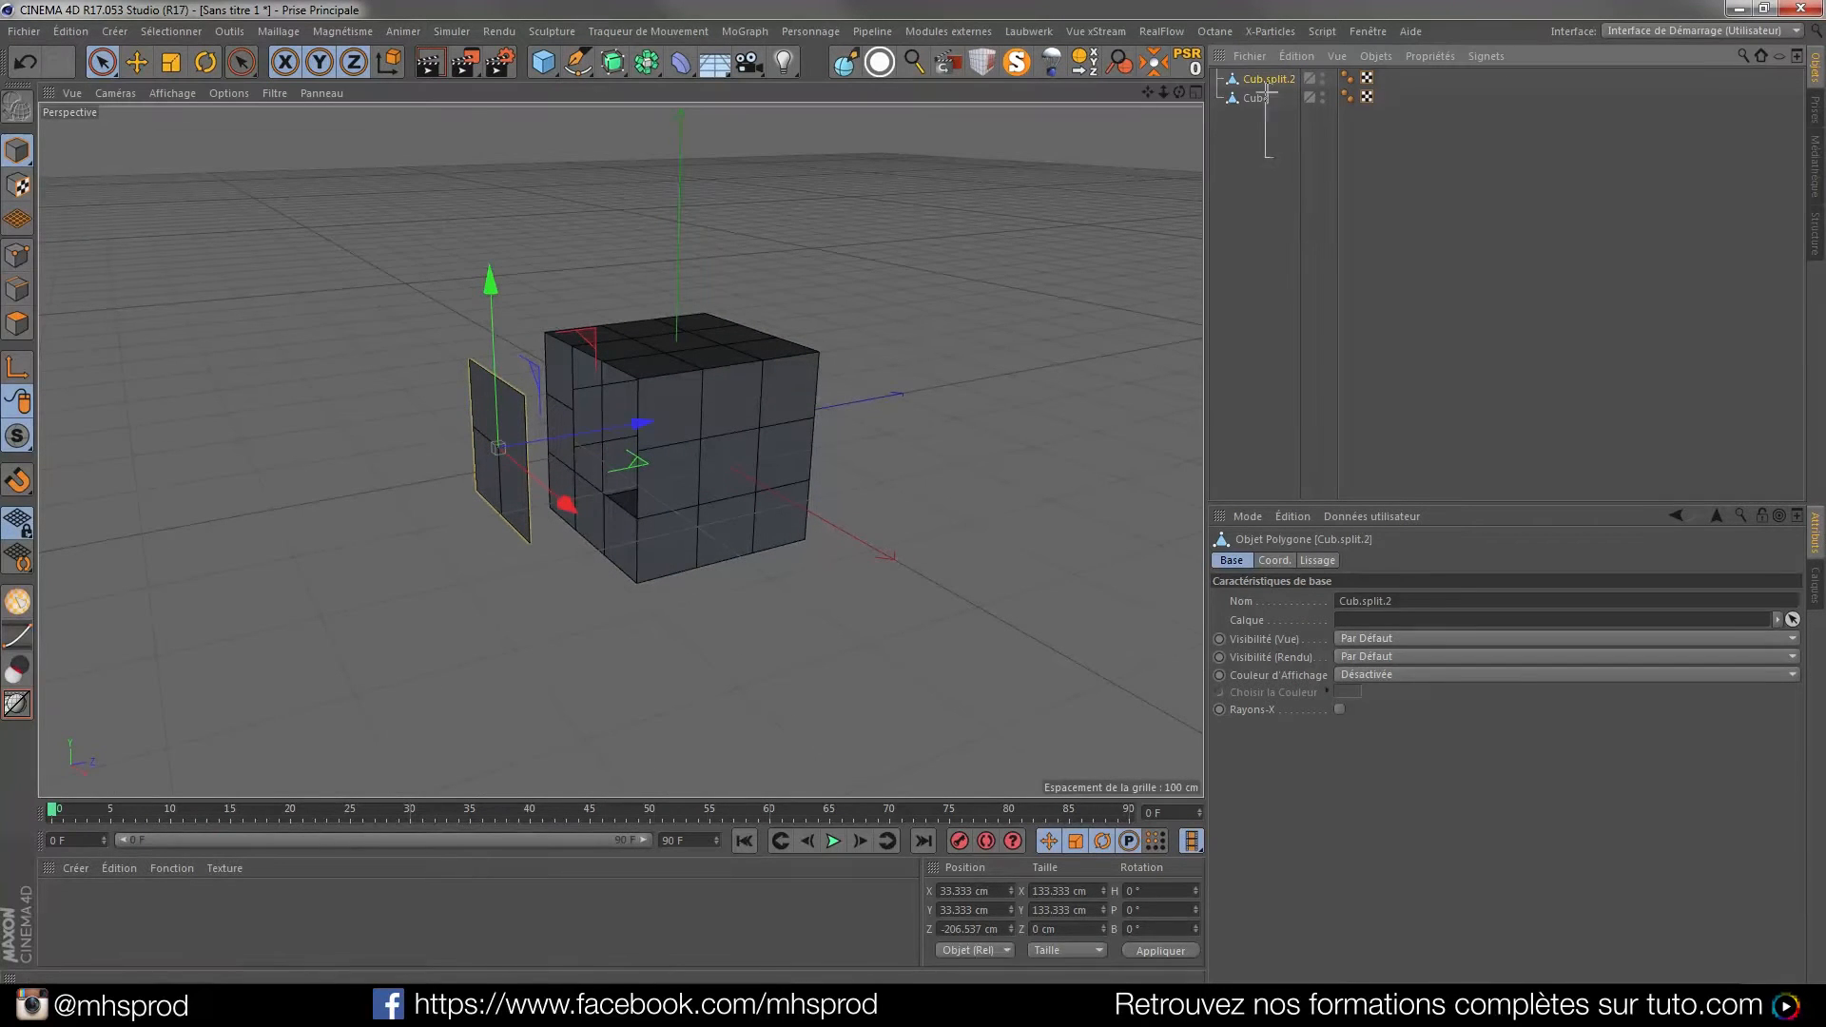
Delete both the cube and its split-off panel to empty the scene
key("ctrl+a")
key("Delete")
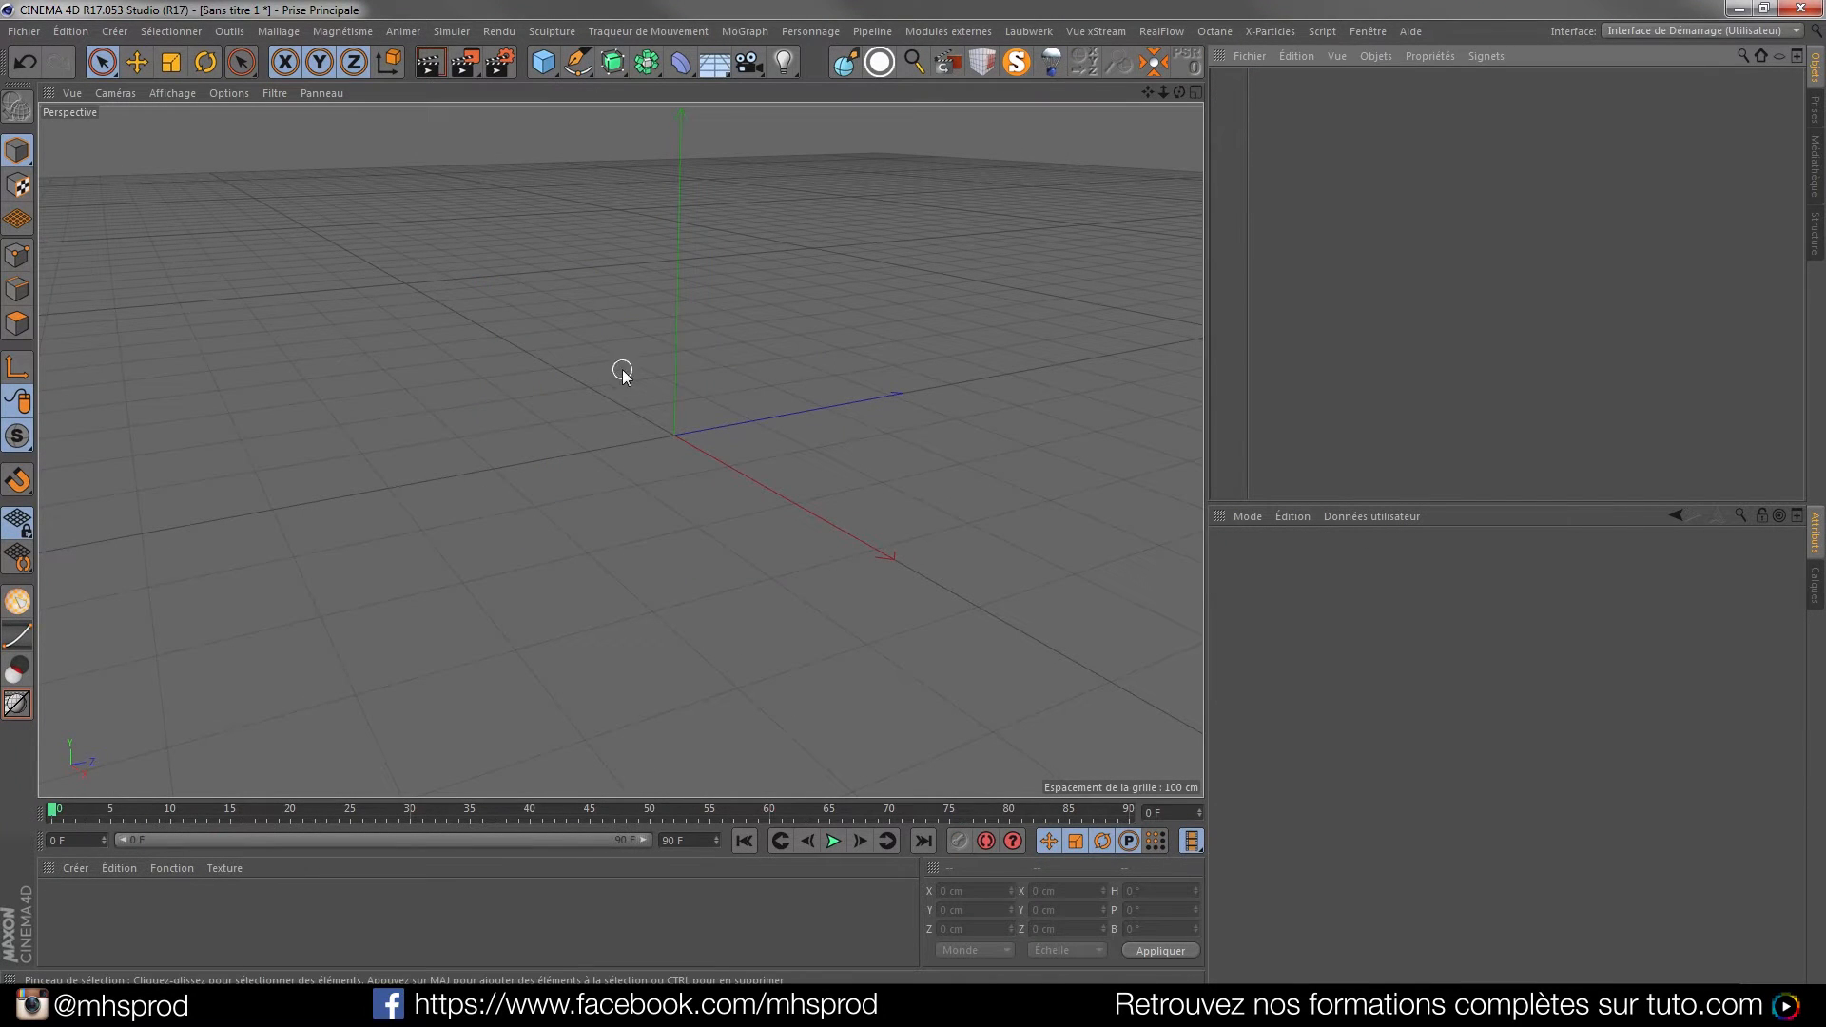
Switch to the browser and read through the Cinema 4D plugin posts on the C4D PLUG Facebook page
left_click(219, 1001)
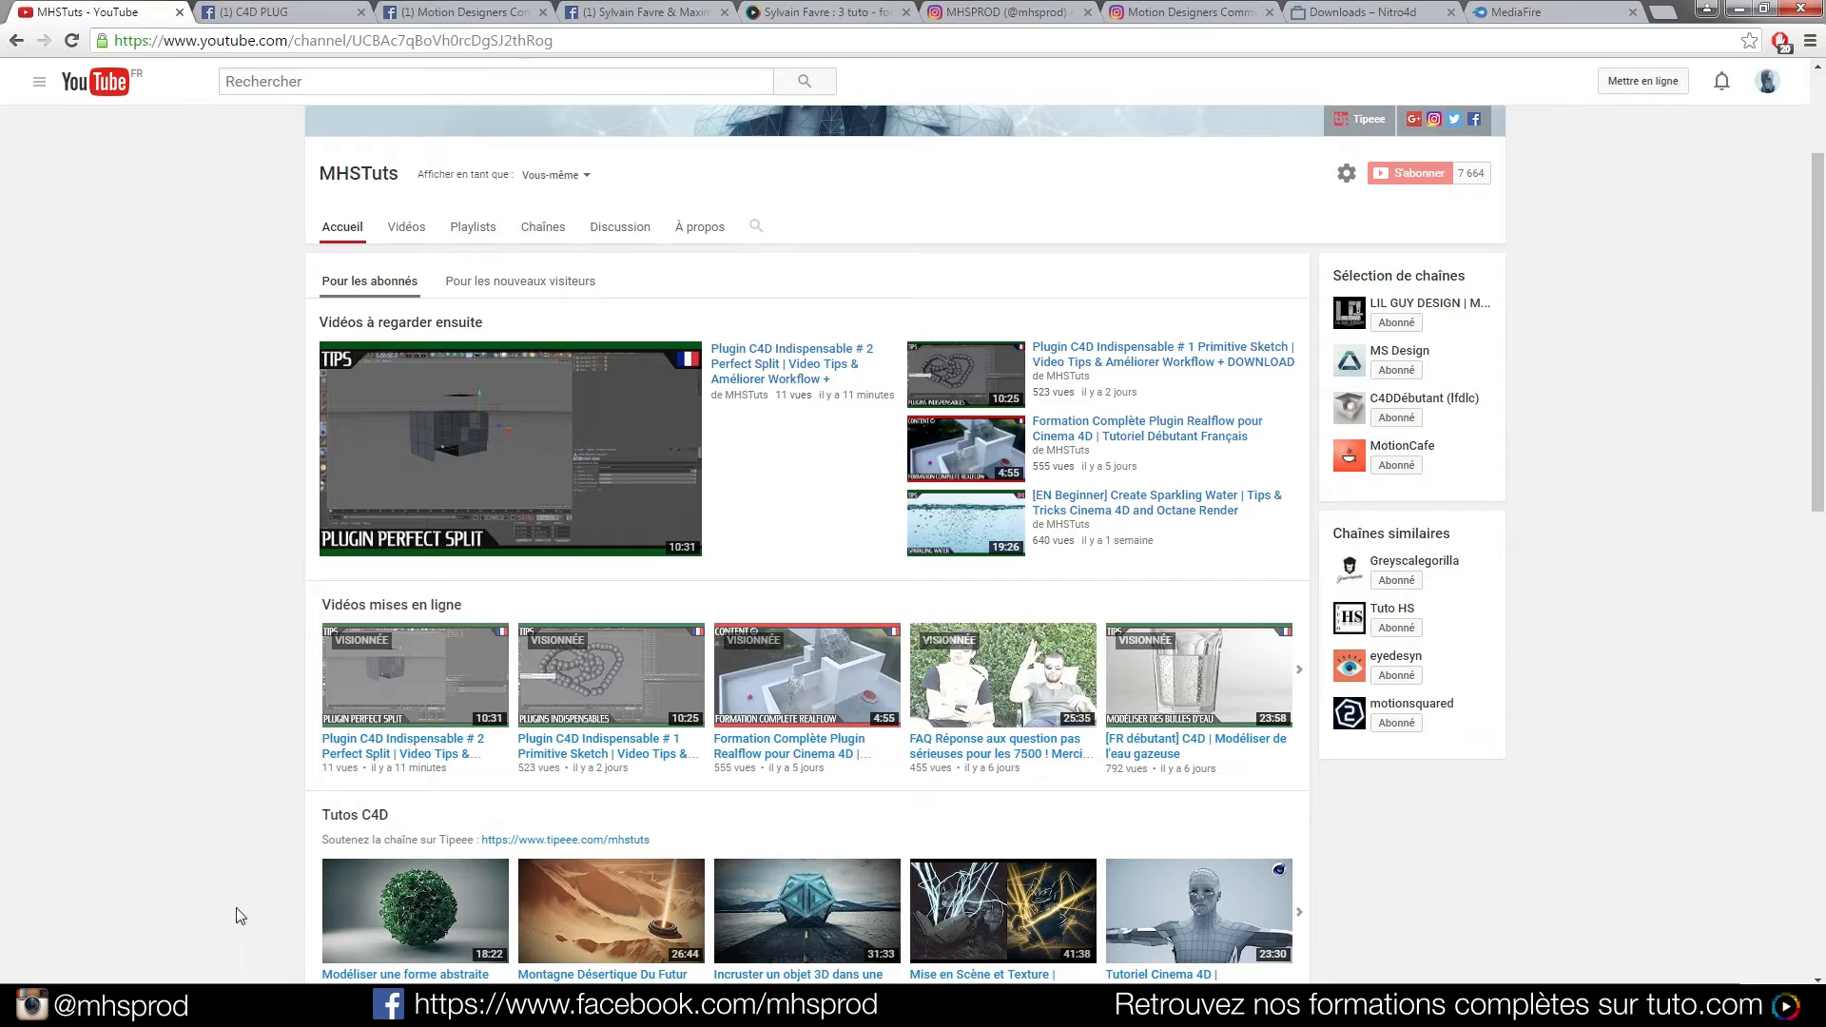
left_click(276, 14)
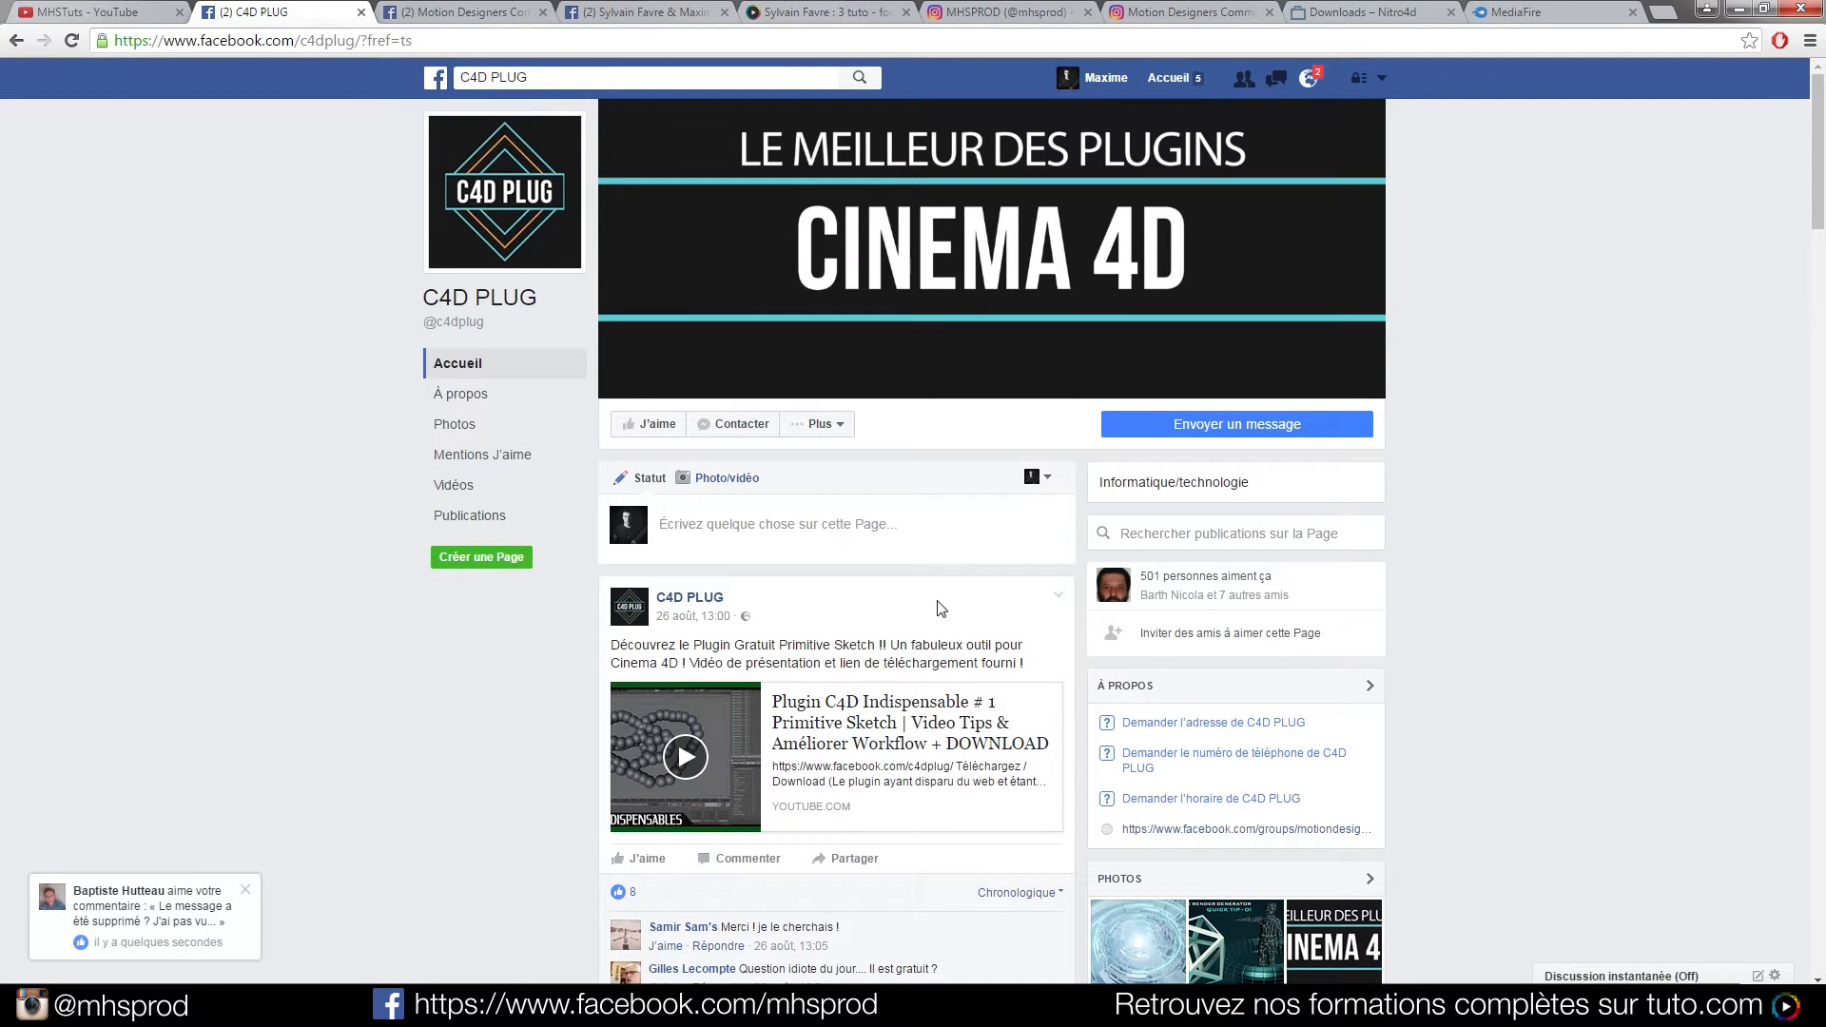
scroll(942, 607, "down", 1)
scroll(901, 534, "up", 1)
scroll(906, 523, "down", 4)
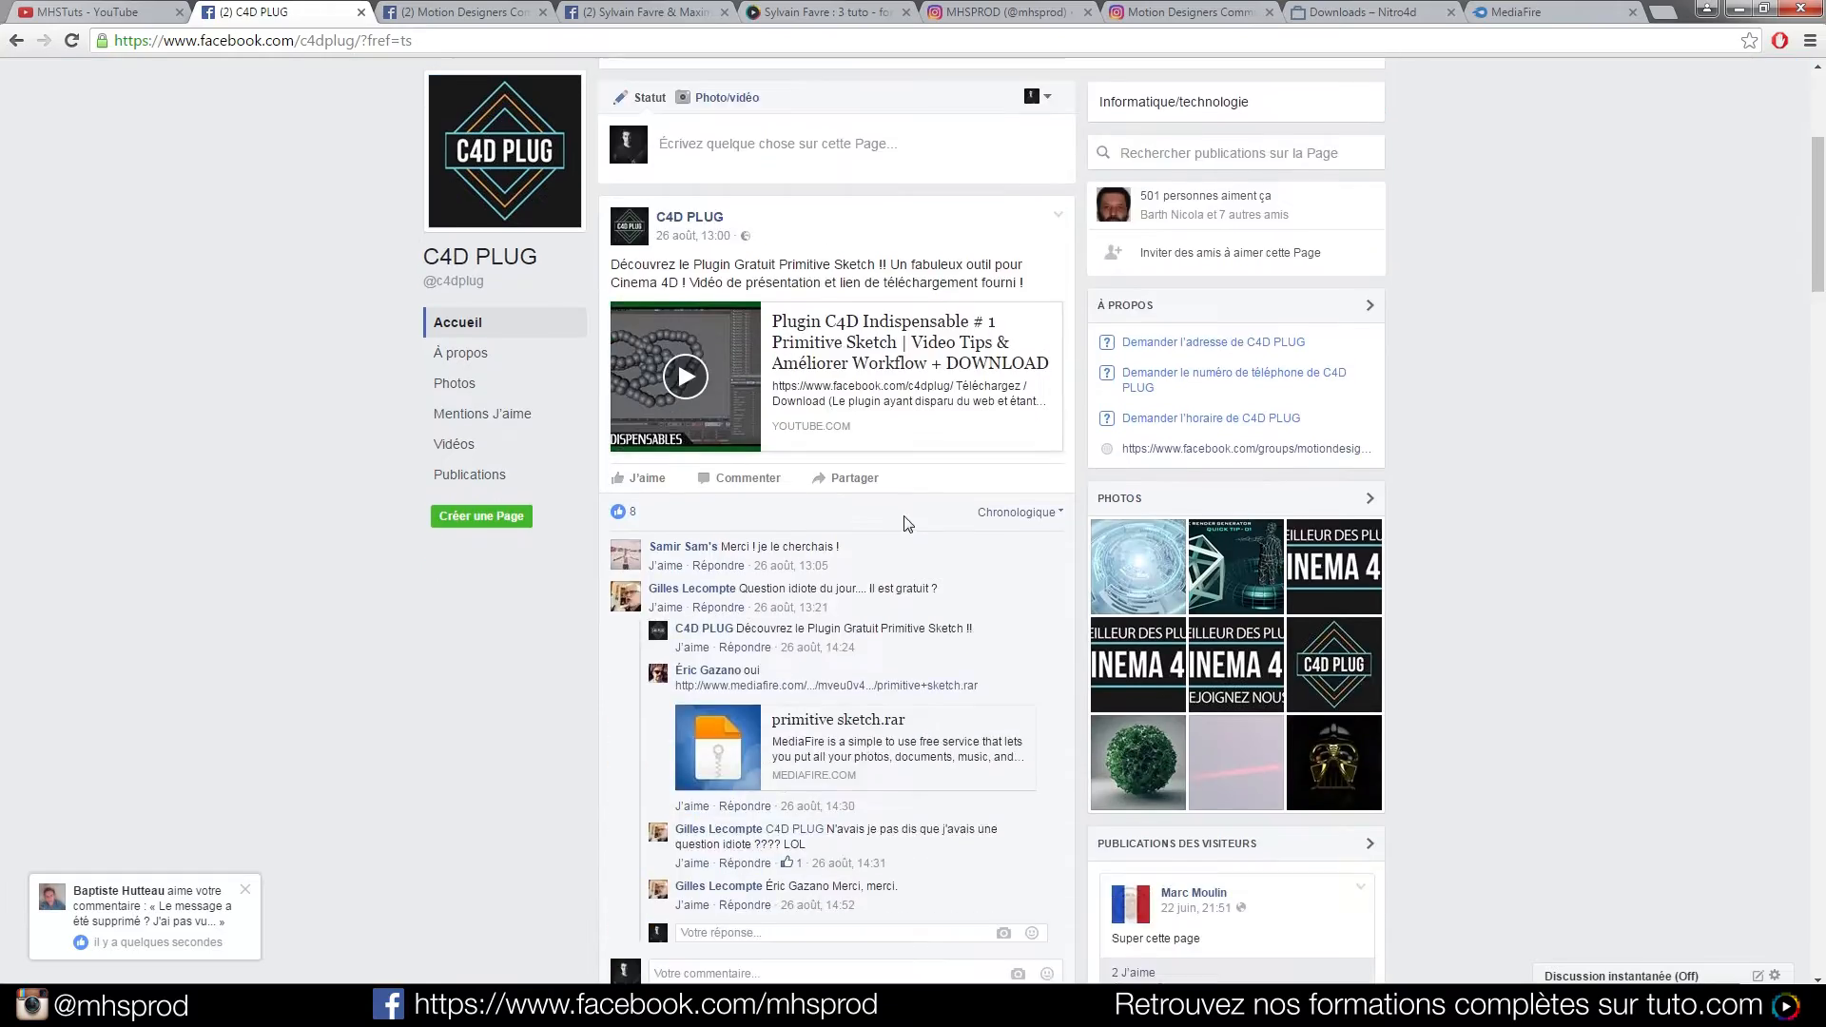
scroll(906, 522, "down", 6)
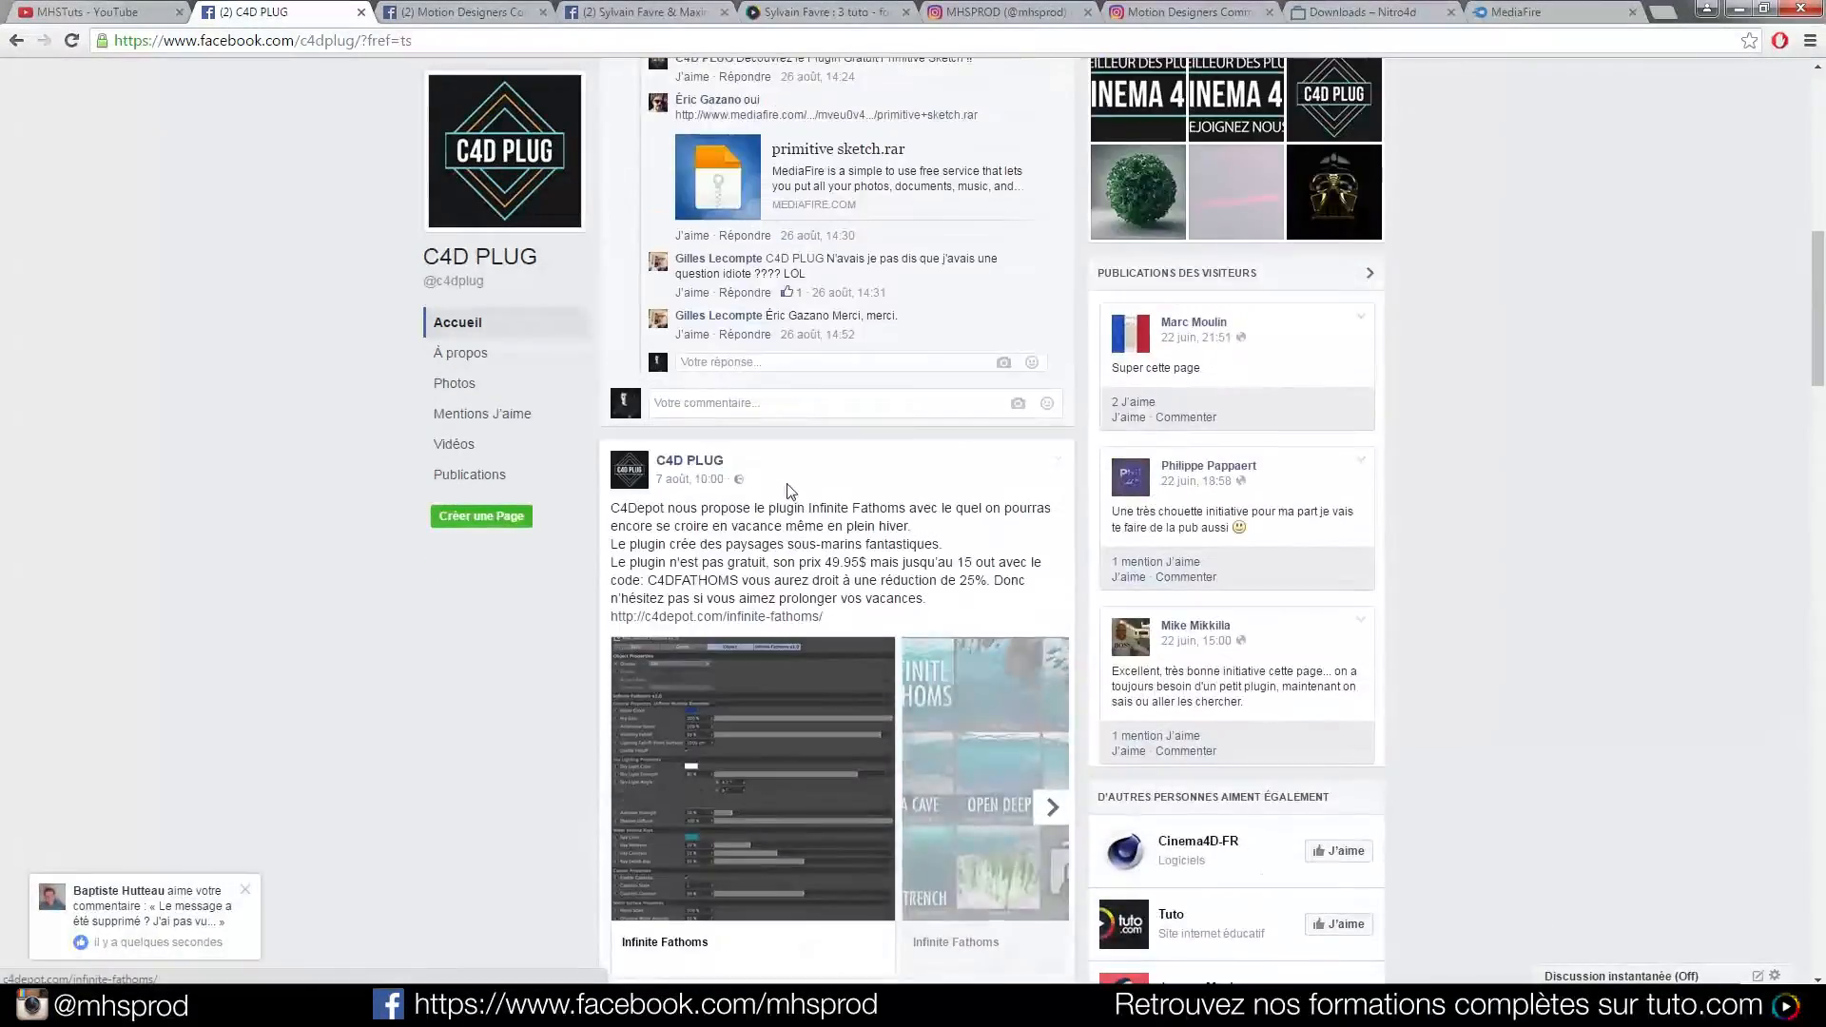
scroll(787, 489, "up", 7)
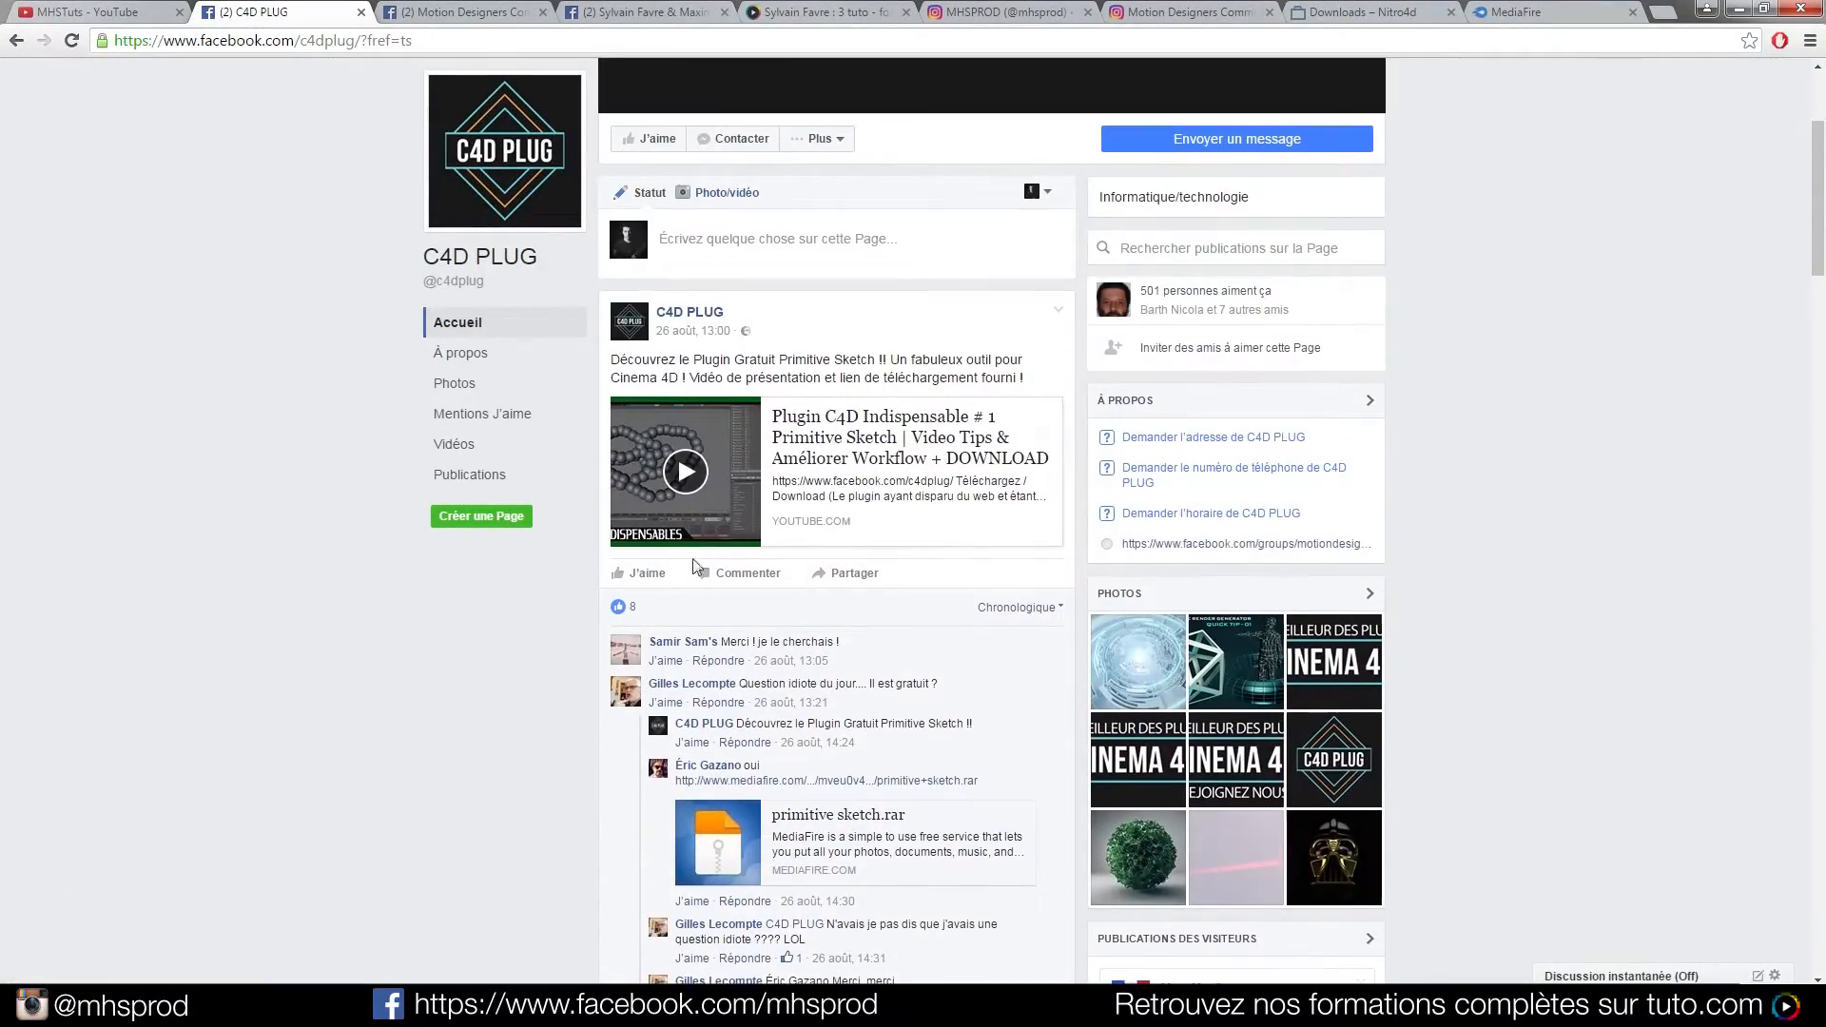
scroll(694, 571, "down", 10)
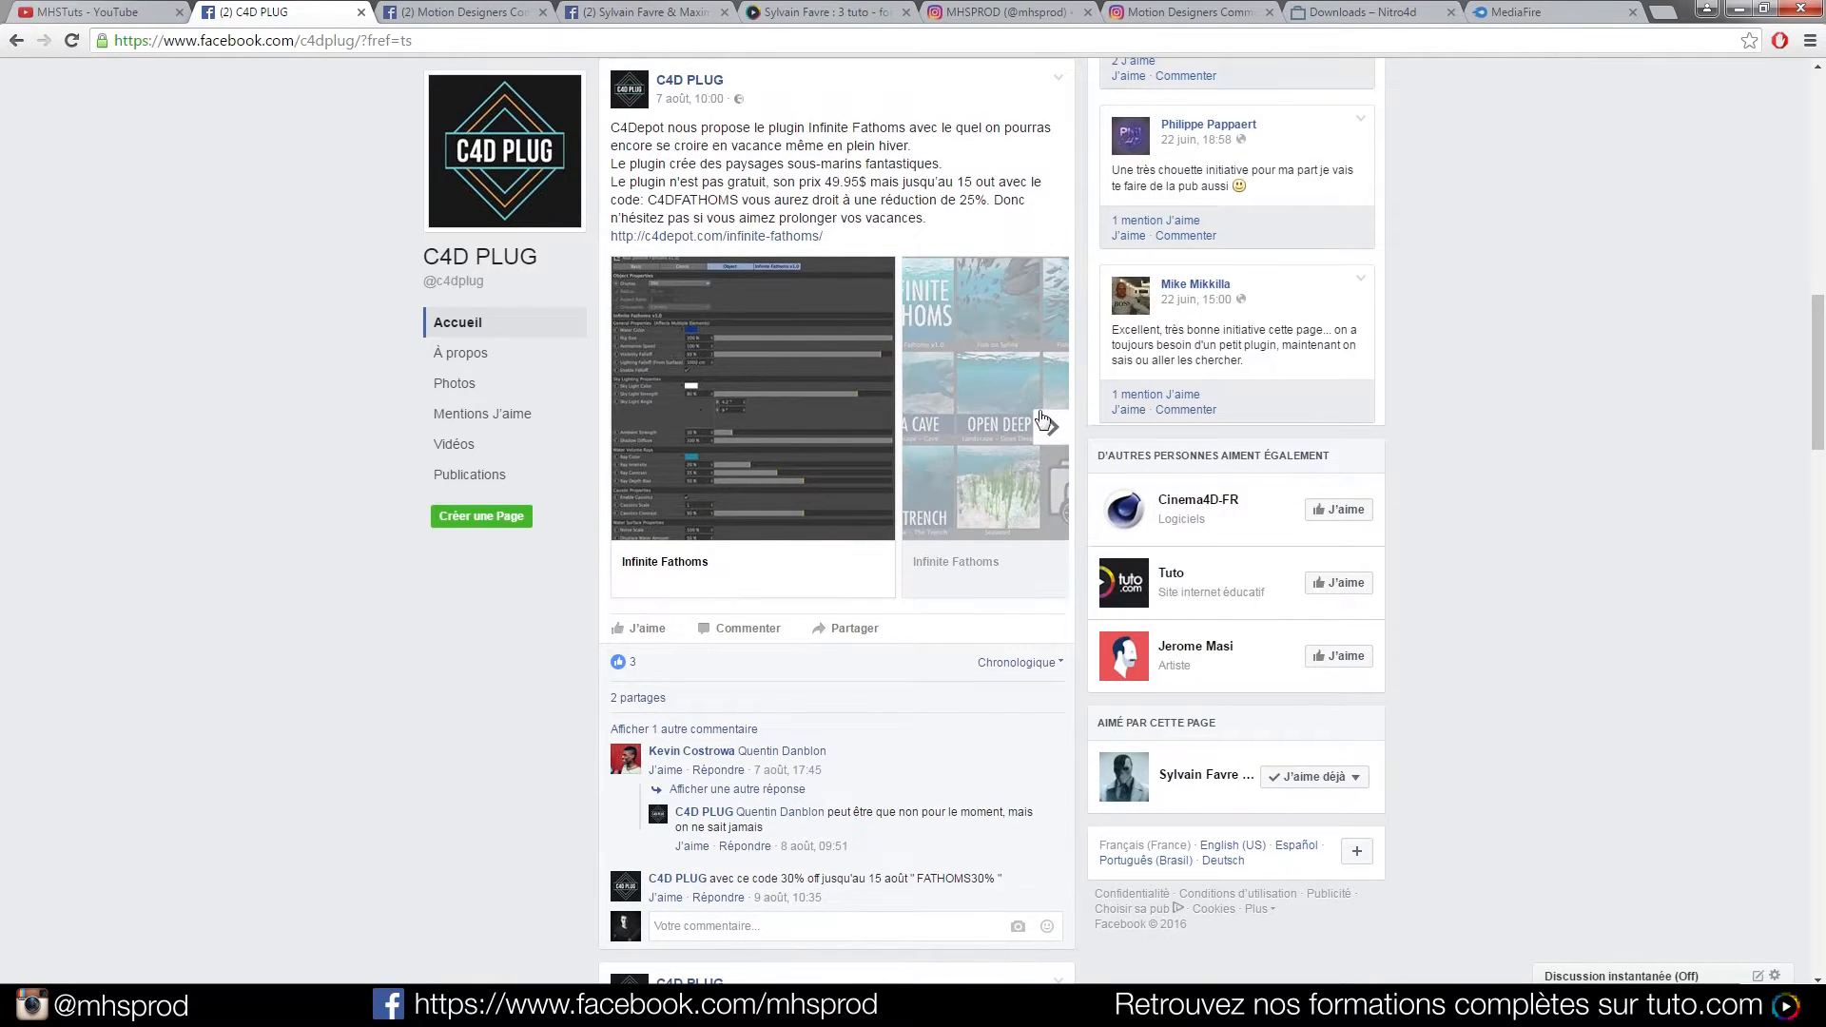
scroll(1043, 422, "down", 10)
scroll(813, 392, "up", 11)
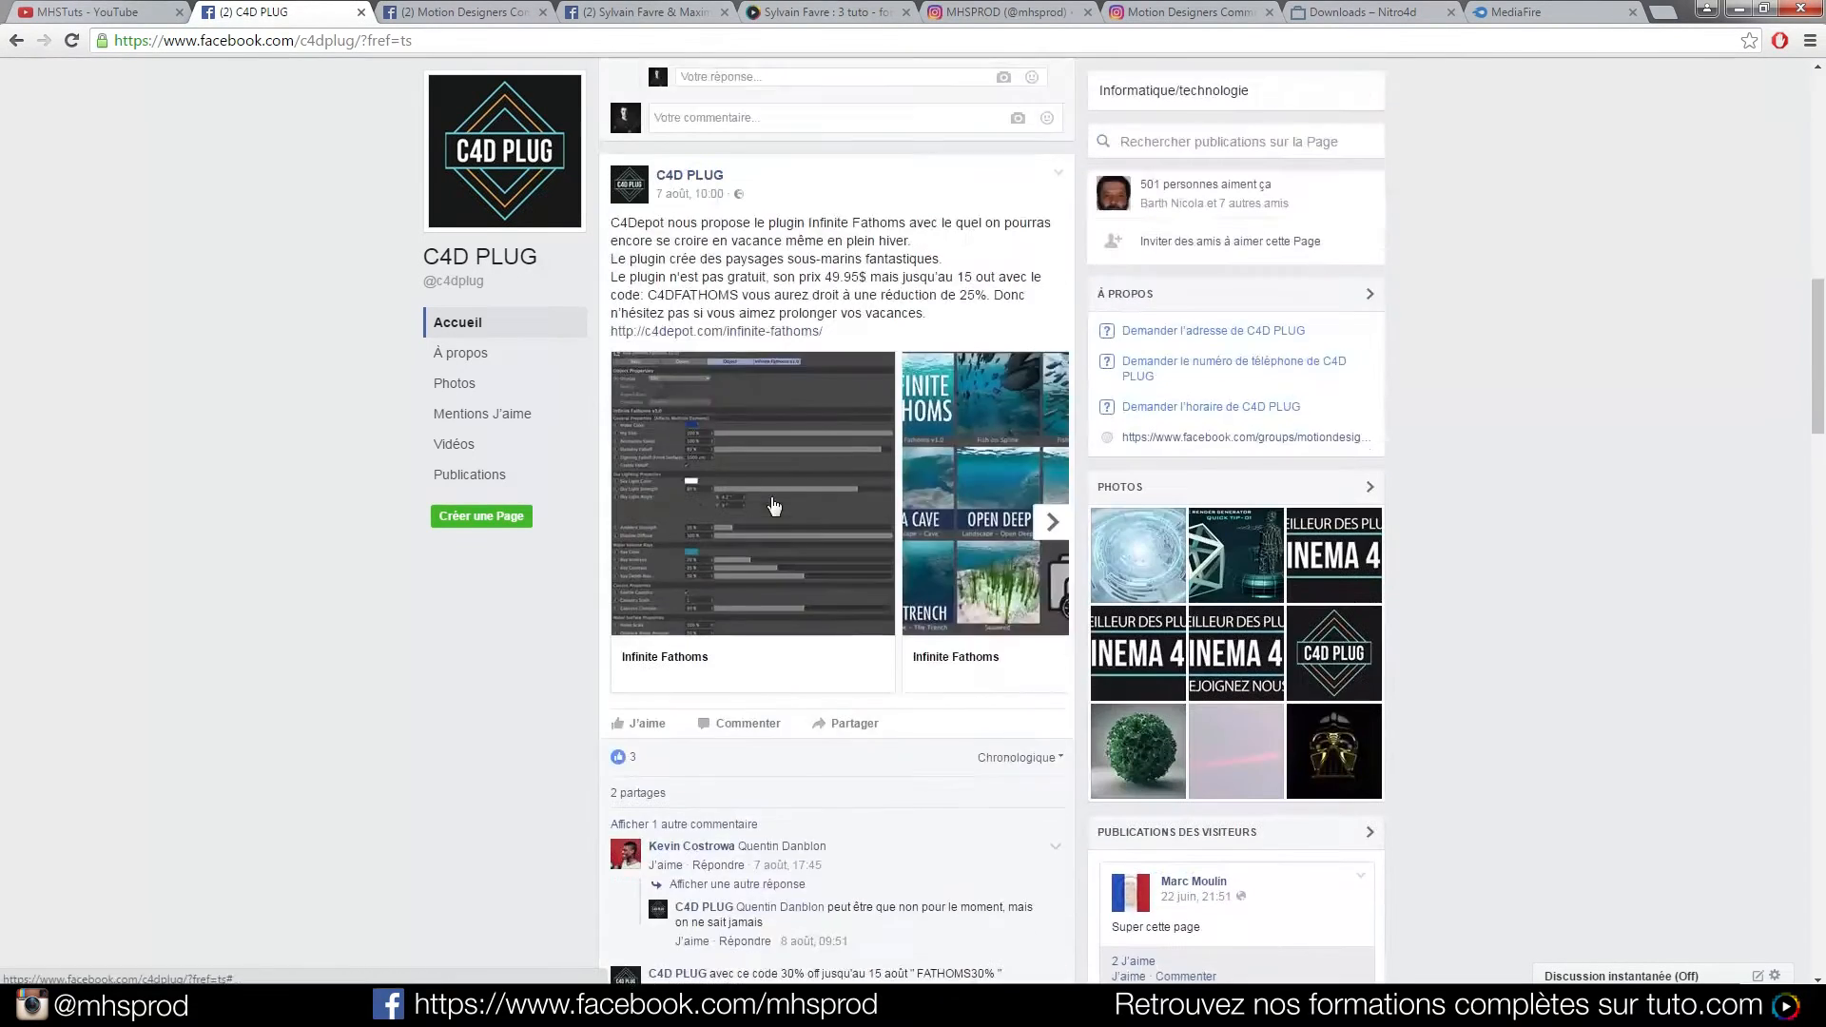
scroll(773, 505, "up", 2)
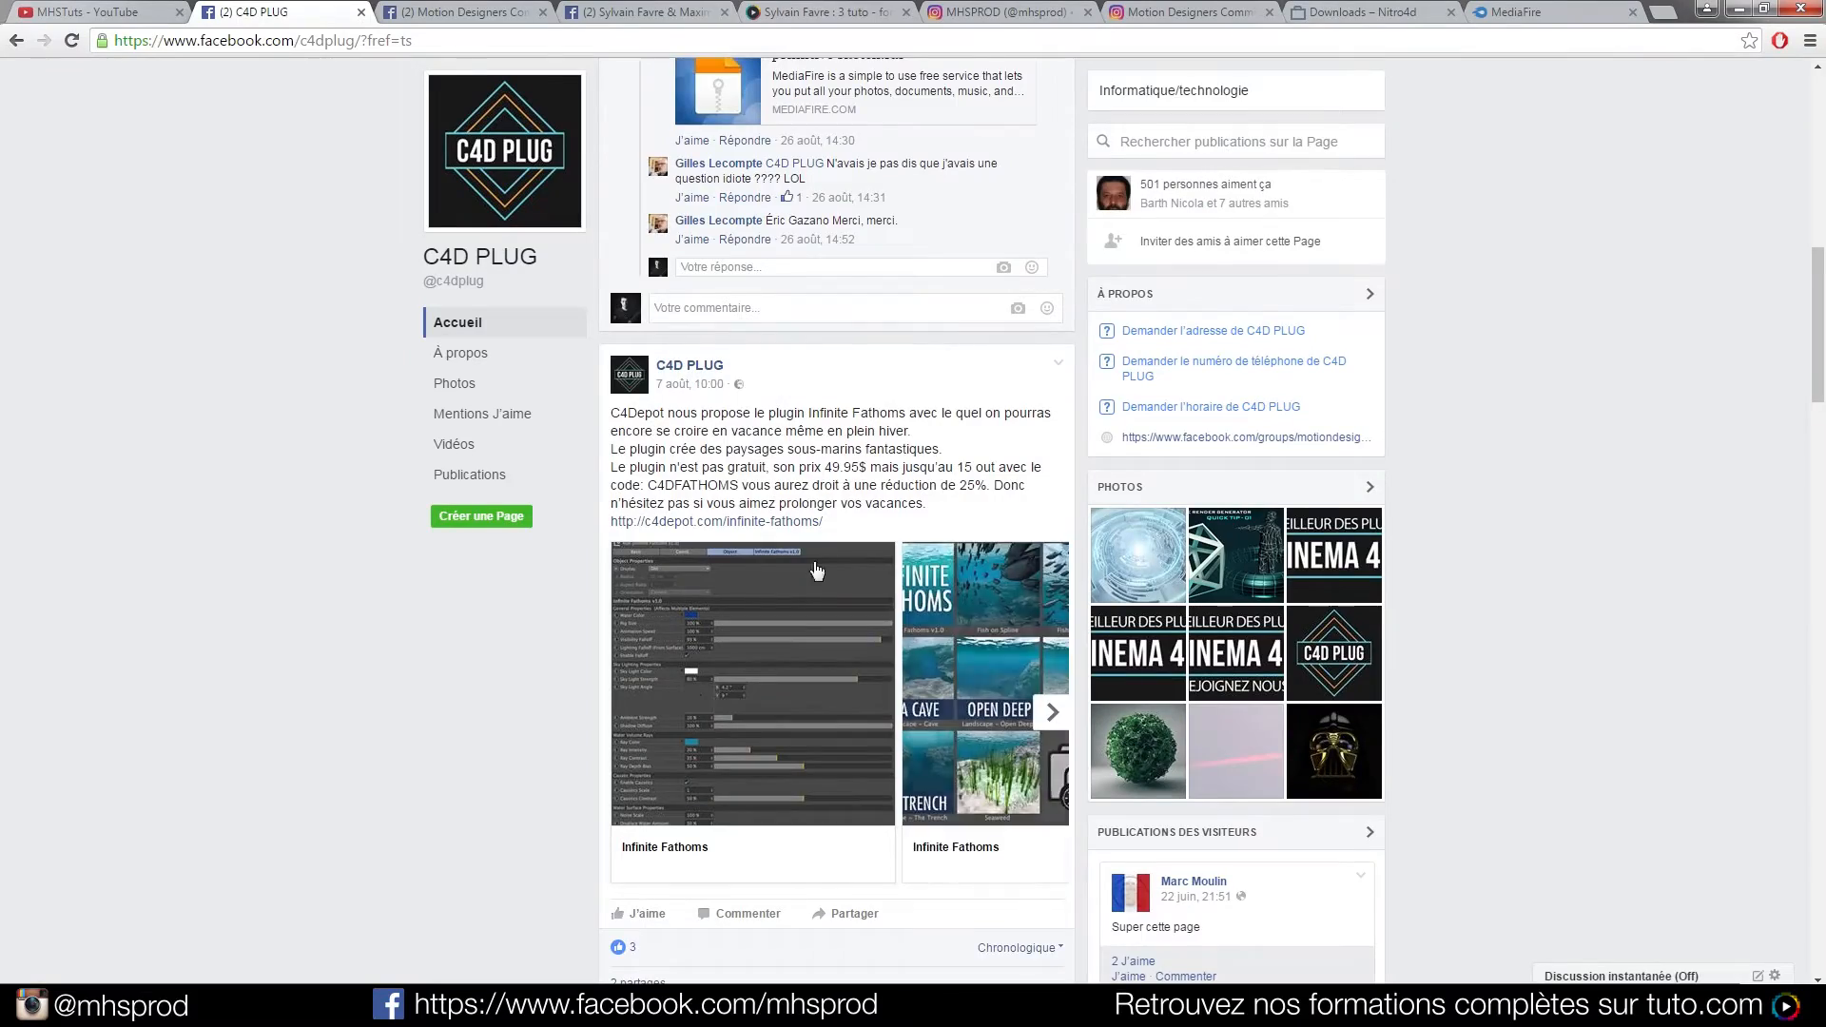
scroll(757, 580, "down", 15)
scroll(796, 552, "down", 20)
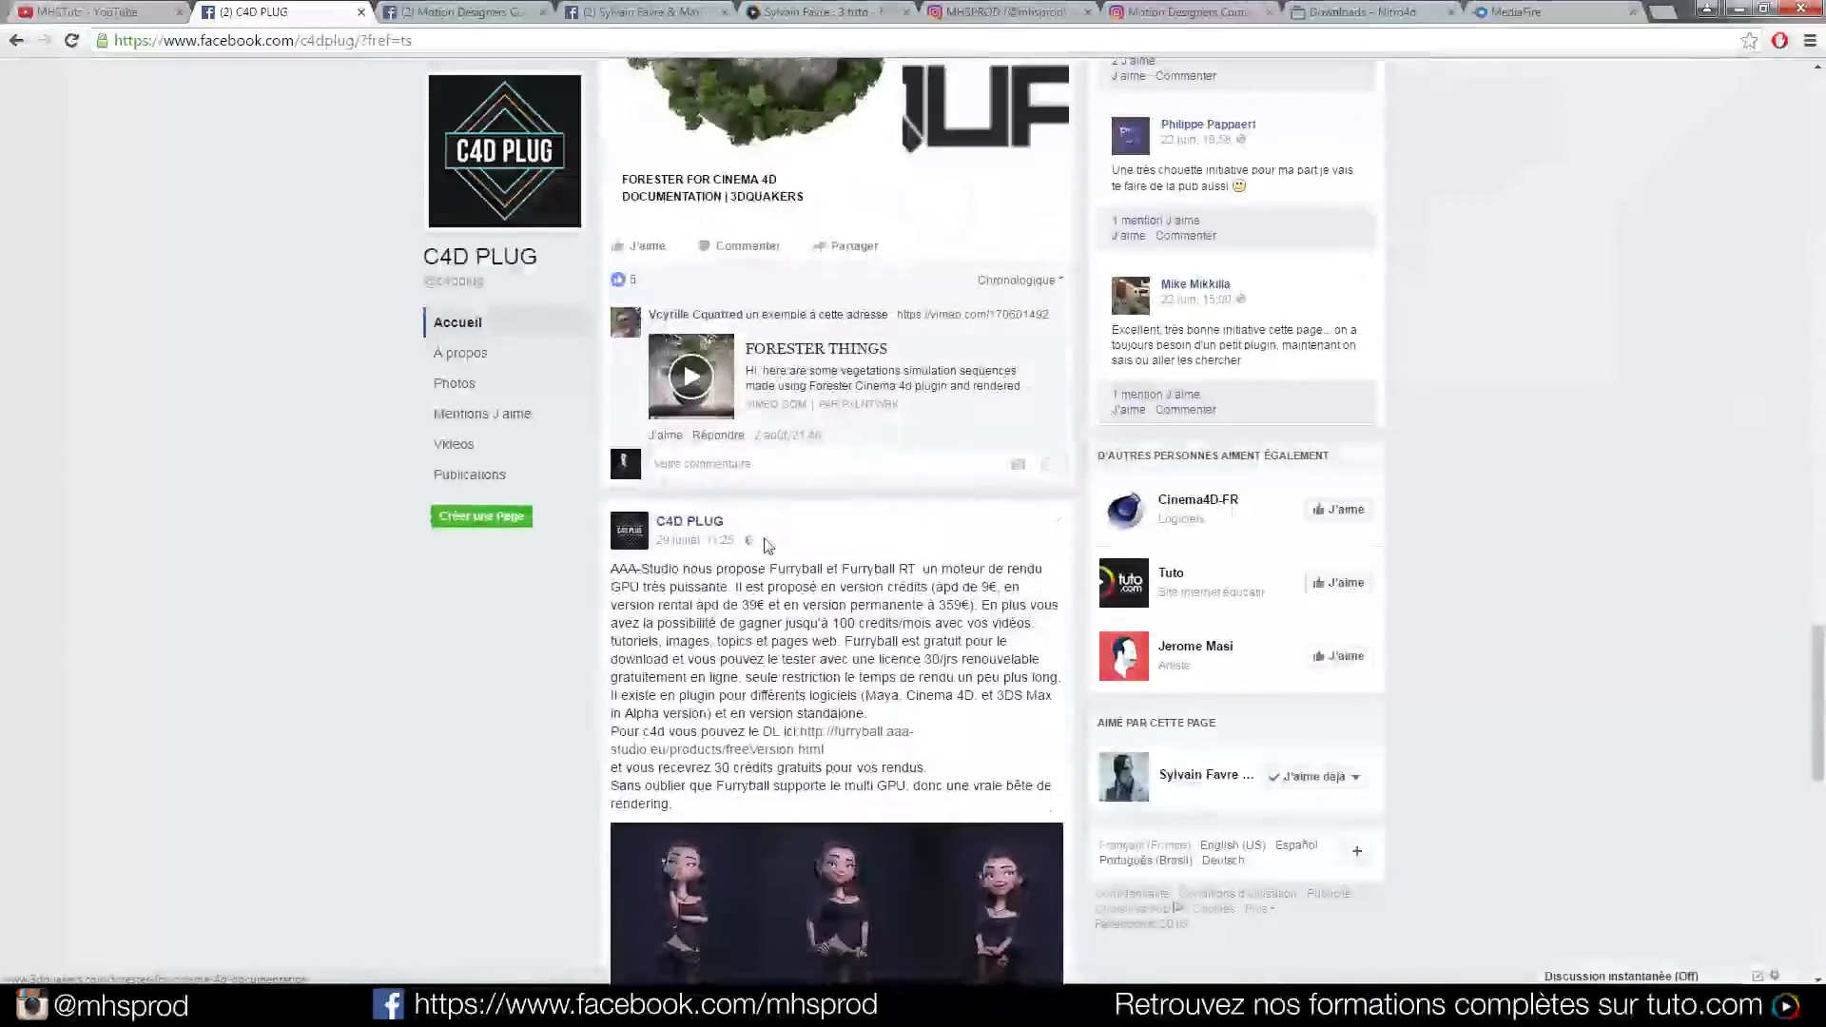
scroll(770, 775, "down", 12)
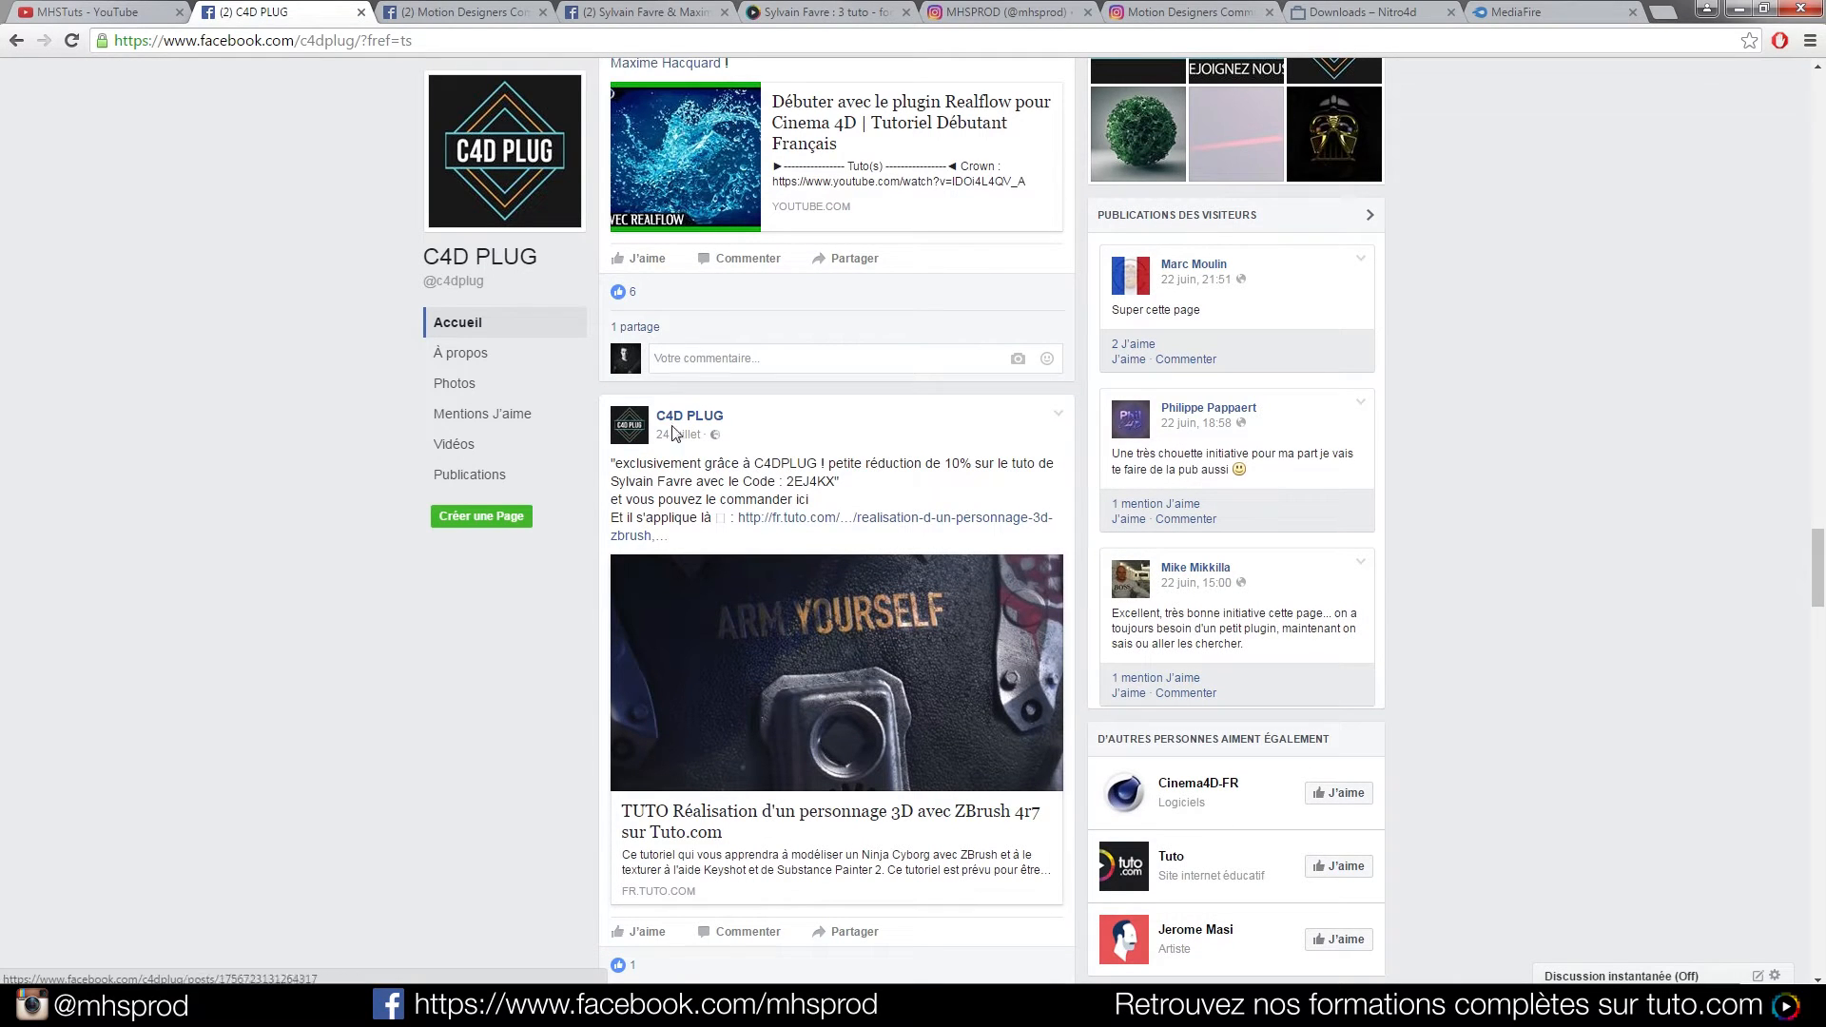
View the trainer's course list on Tuto.com, and return to the beginning of the C4D PLUG page
left_click(818, 11)
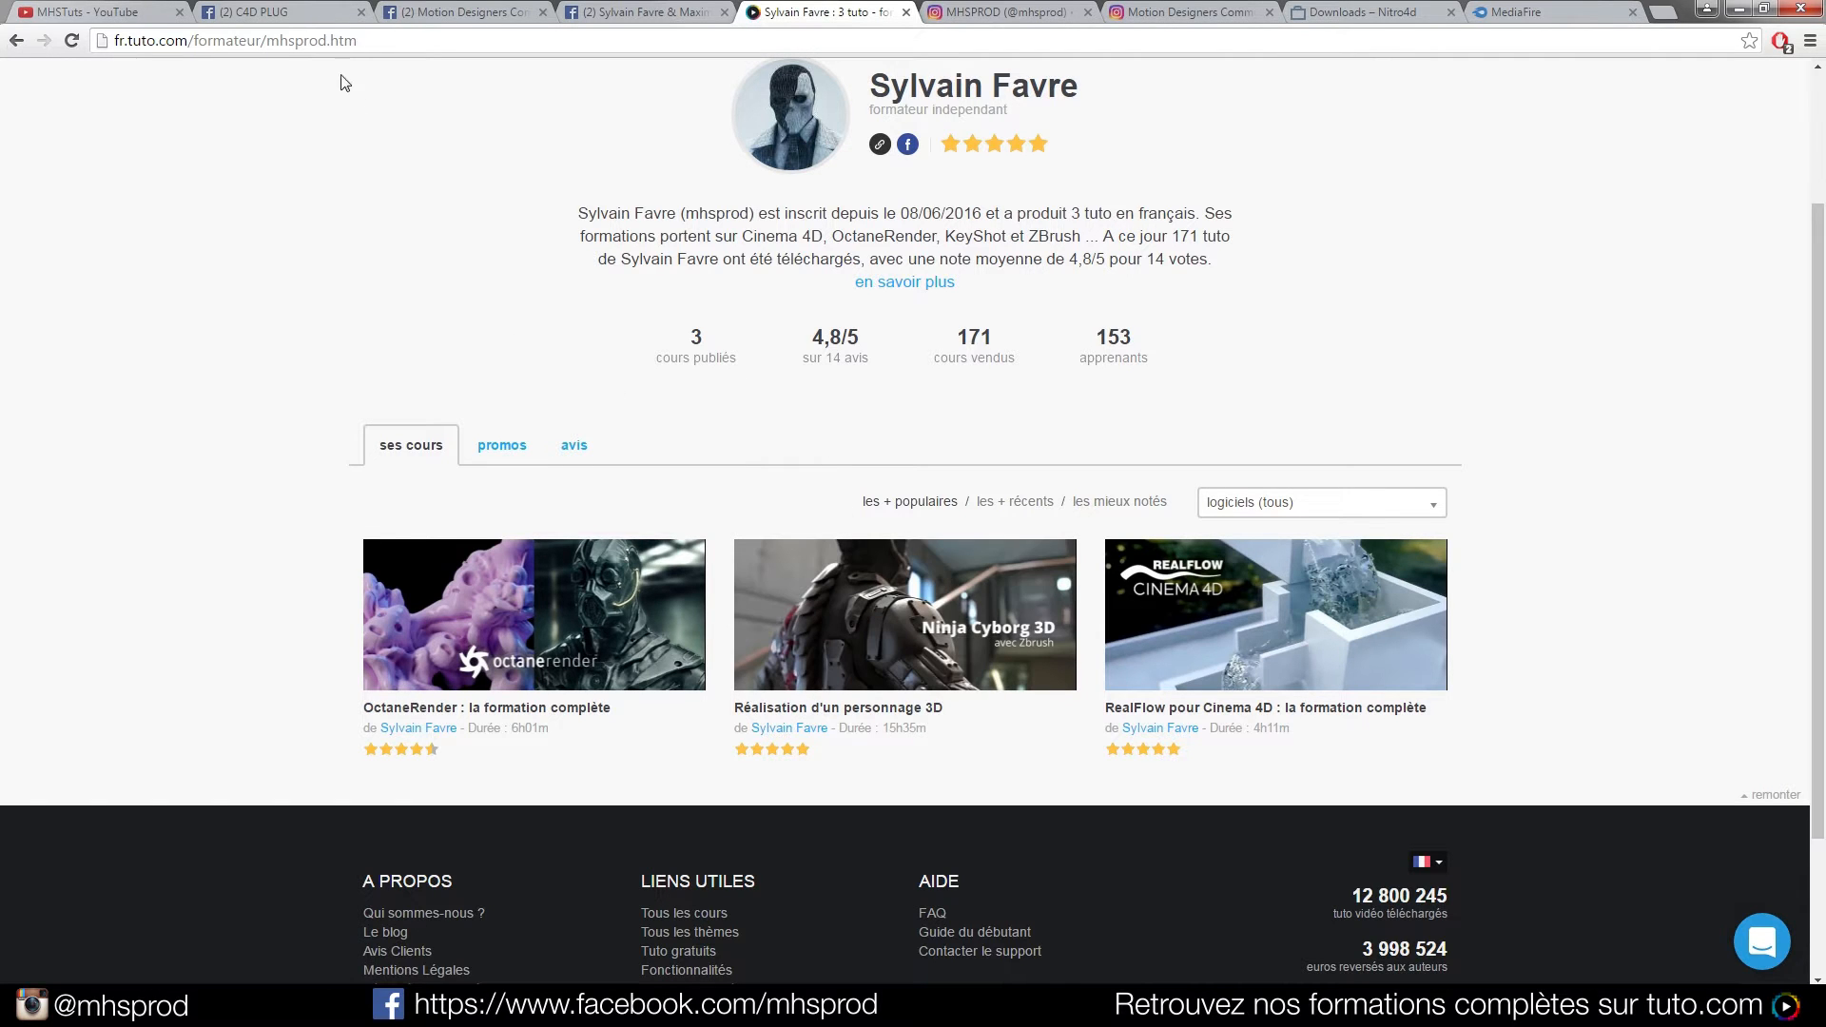
left_click(294, 17)
scroll(861, 447, "up", 15)
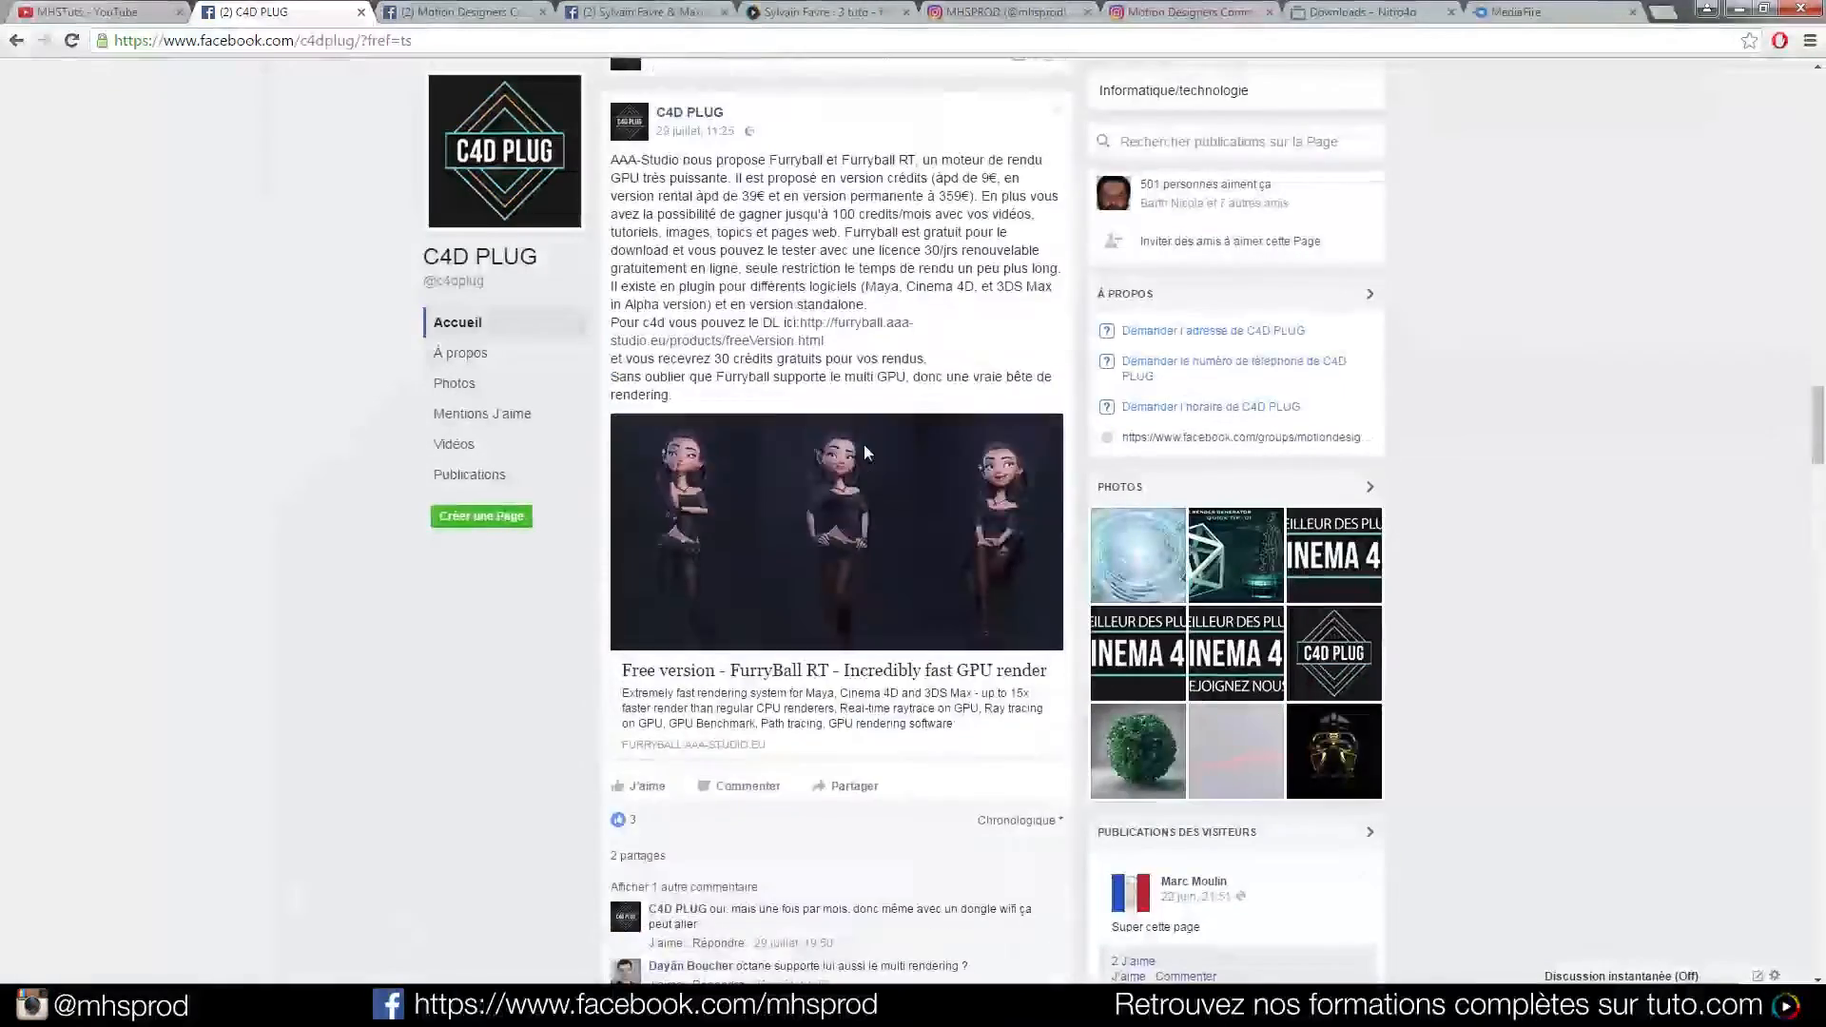
scroll(855, 451, "up", 20)
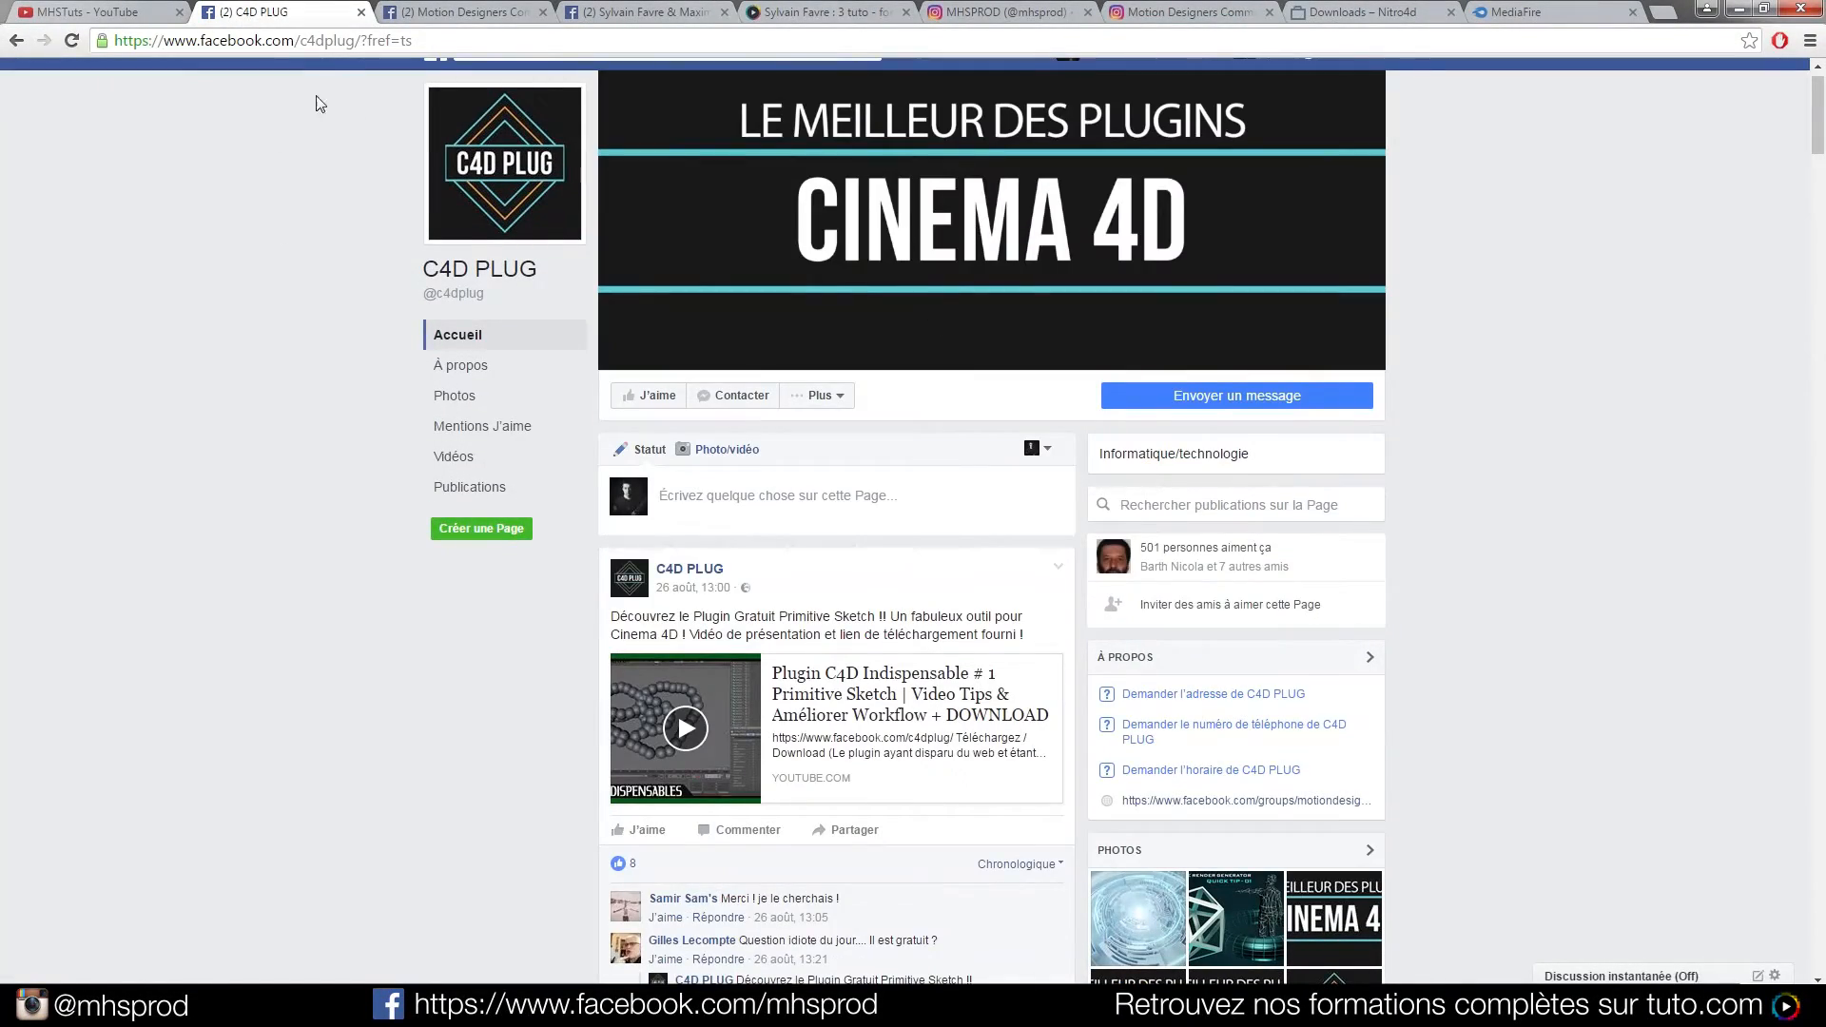
Switch back to Cinema 4D and look over the empty perspective view
left_click(513, 1005)
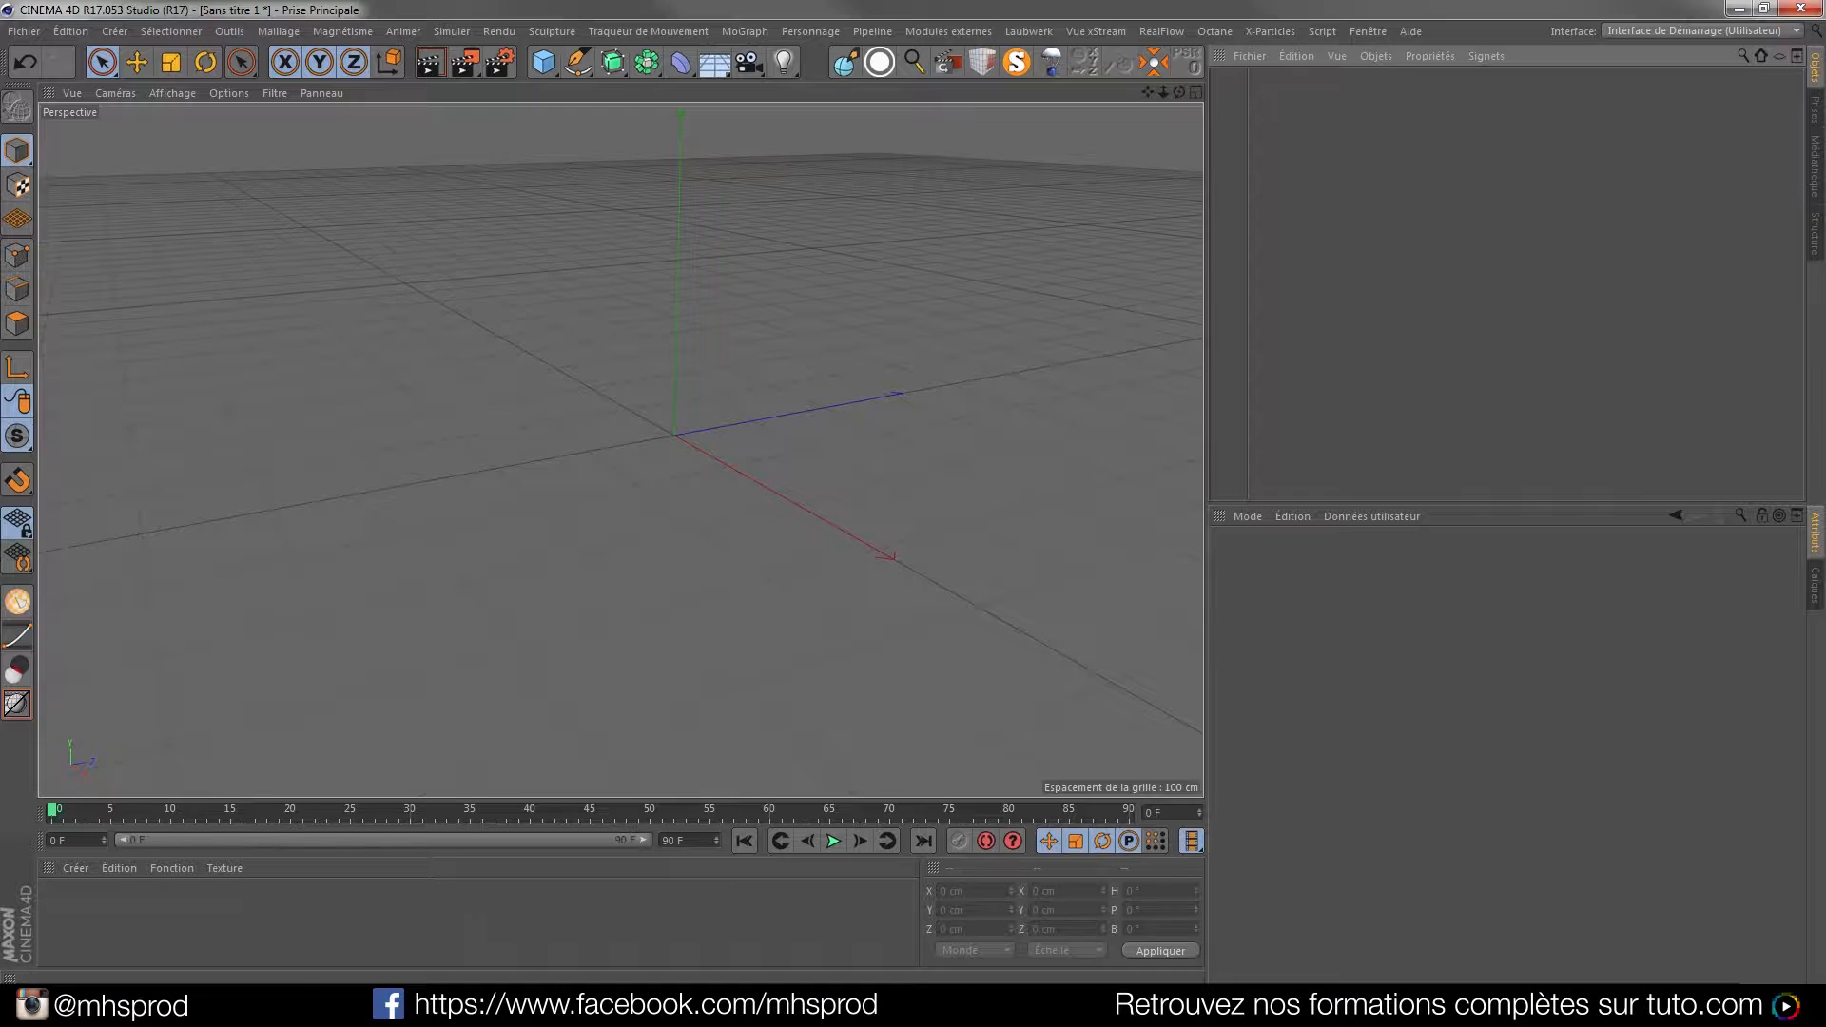
middle_click_drag(670, 426, 628, 494, "alt")
scroll(628, 493, "down", 1)
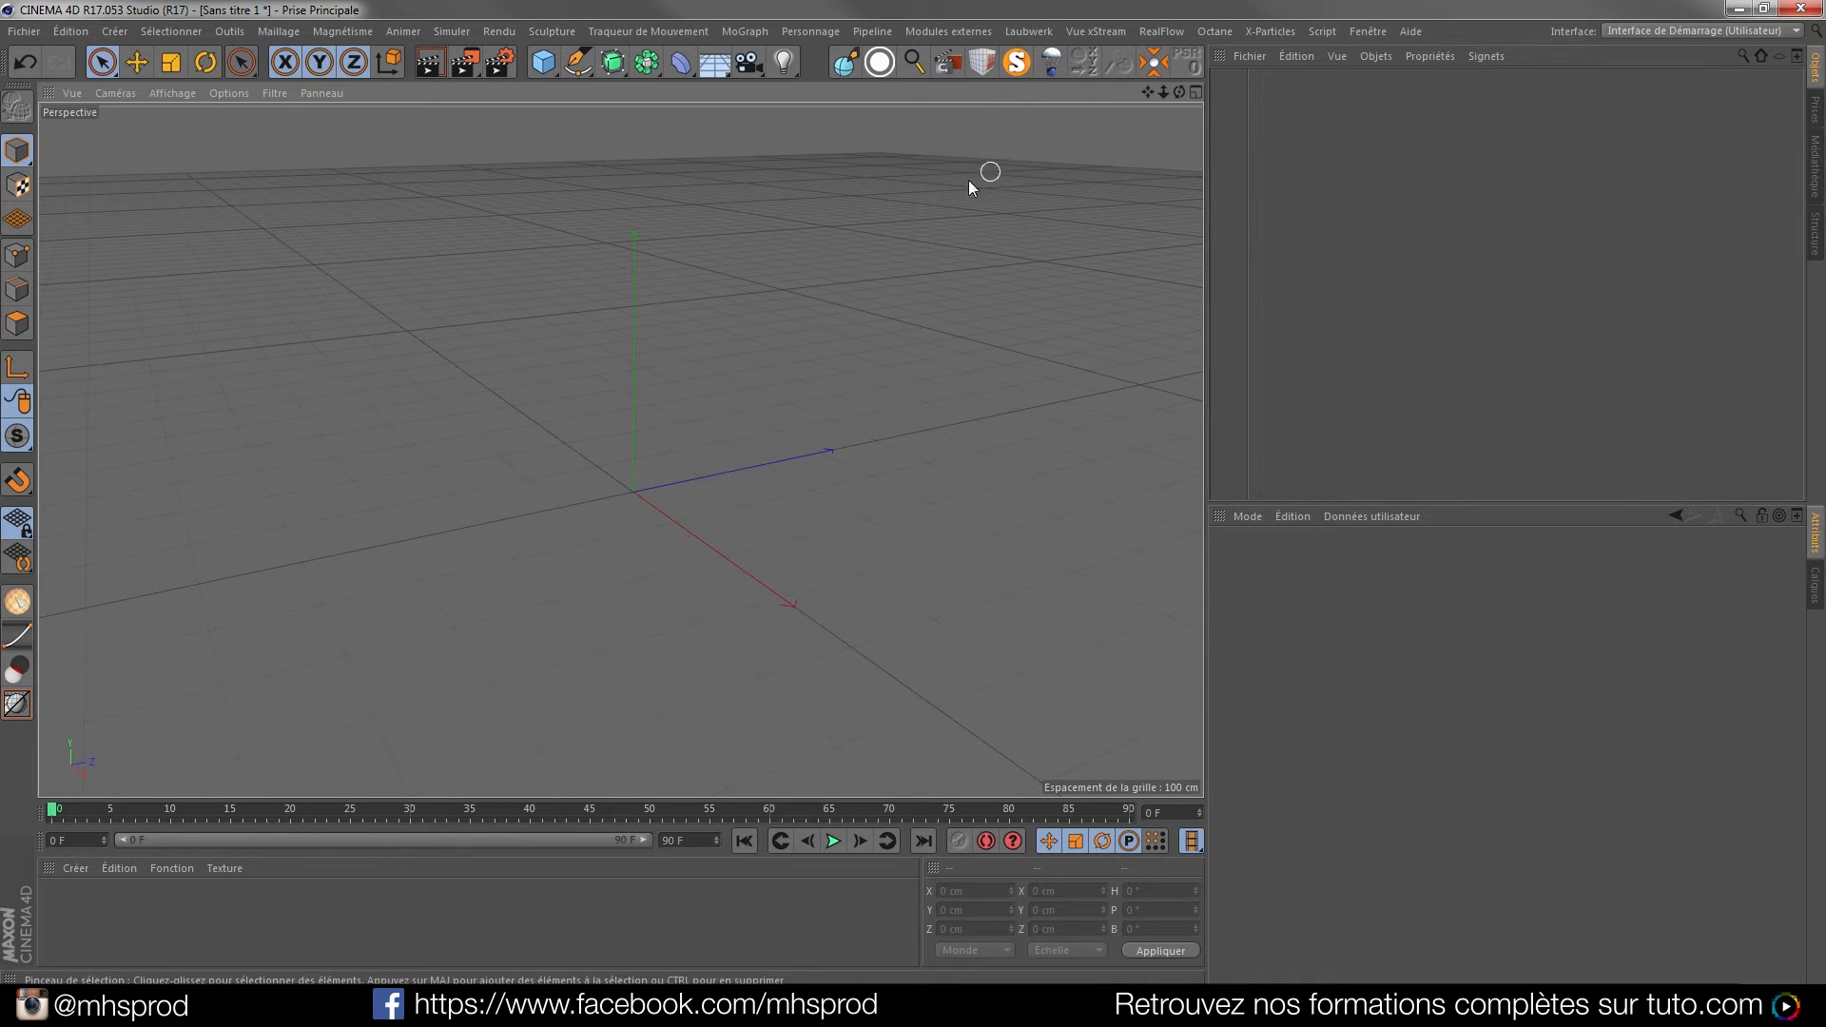
left_click_drag(613, 504, 639, 515, "alt")
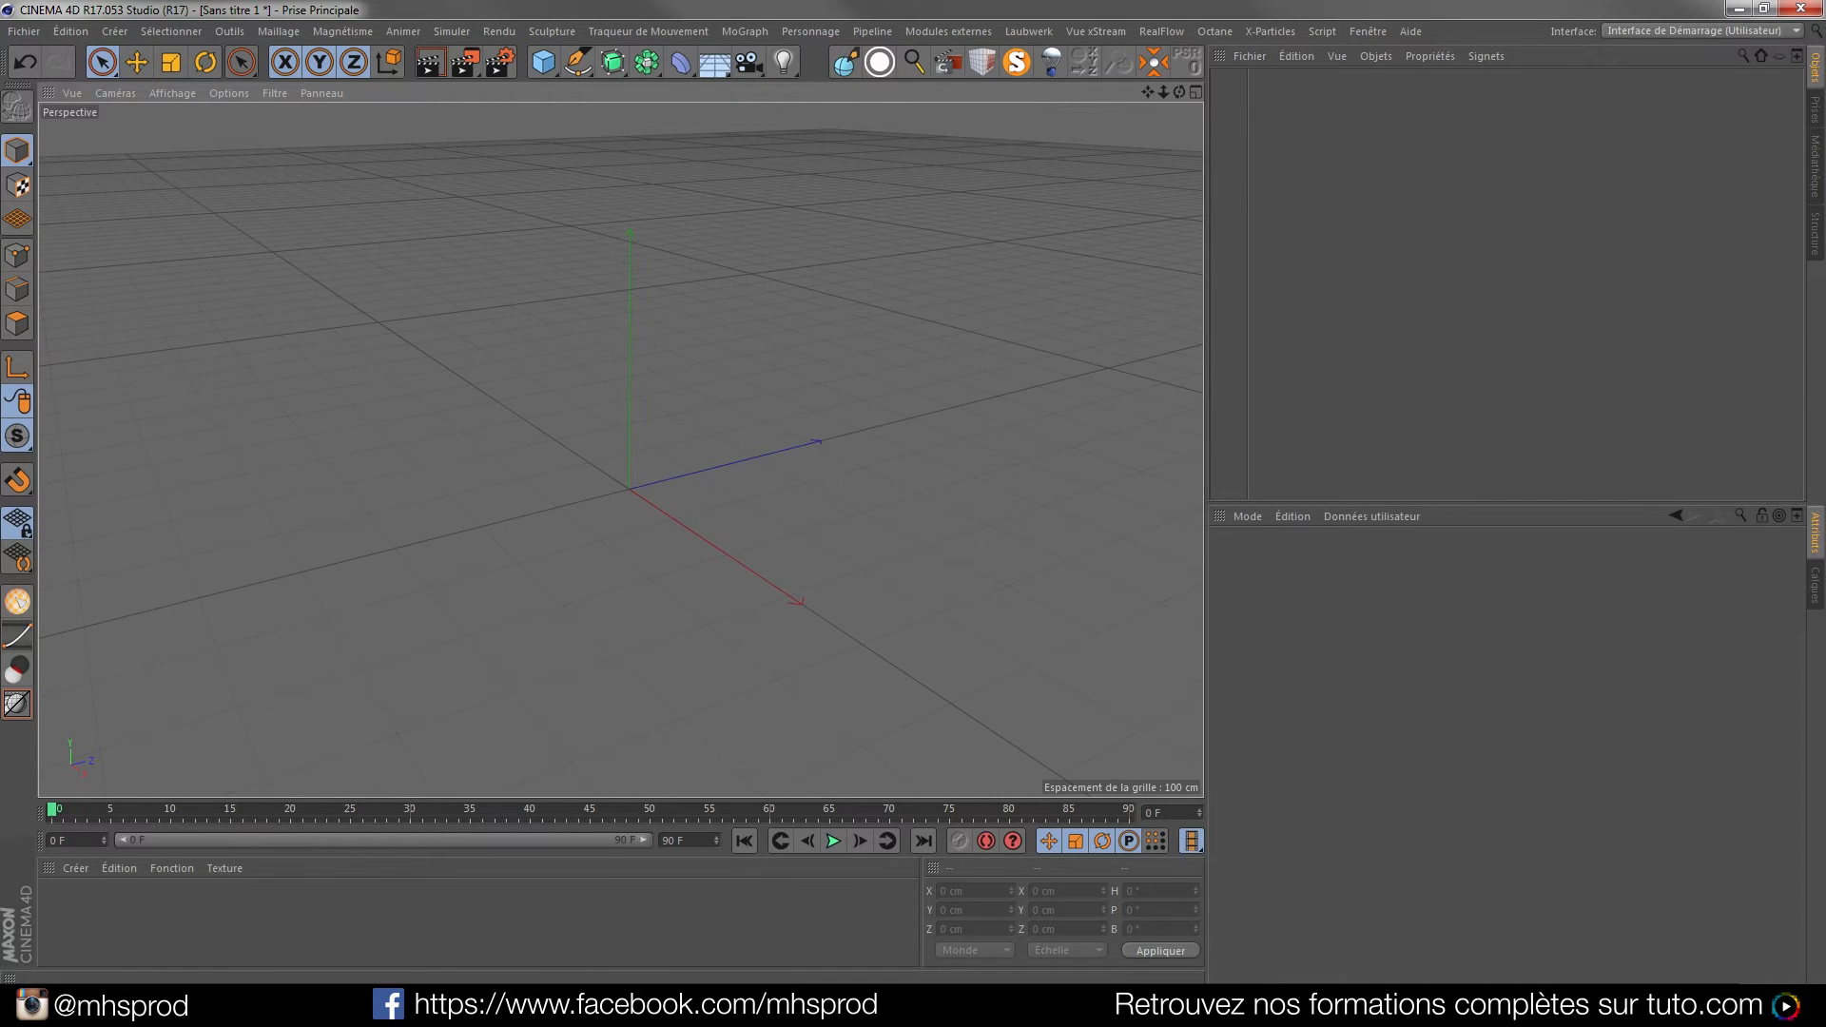
Switch to the browser and browse the Freebie plugins on Nitro4D's downloads page
key("alt+Tab")
left_click(1352, 13)
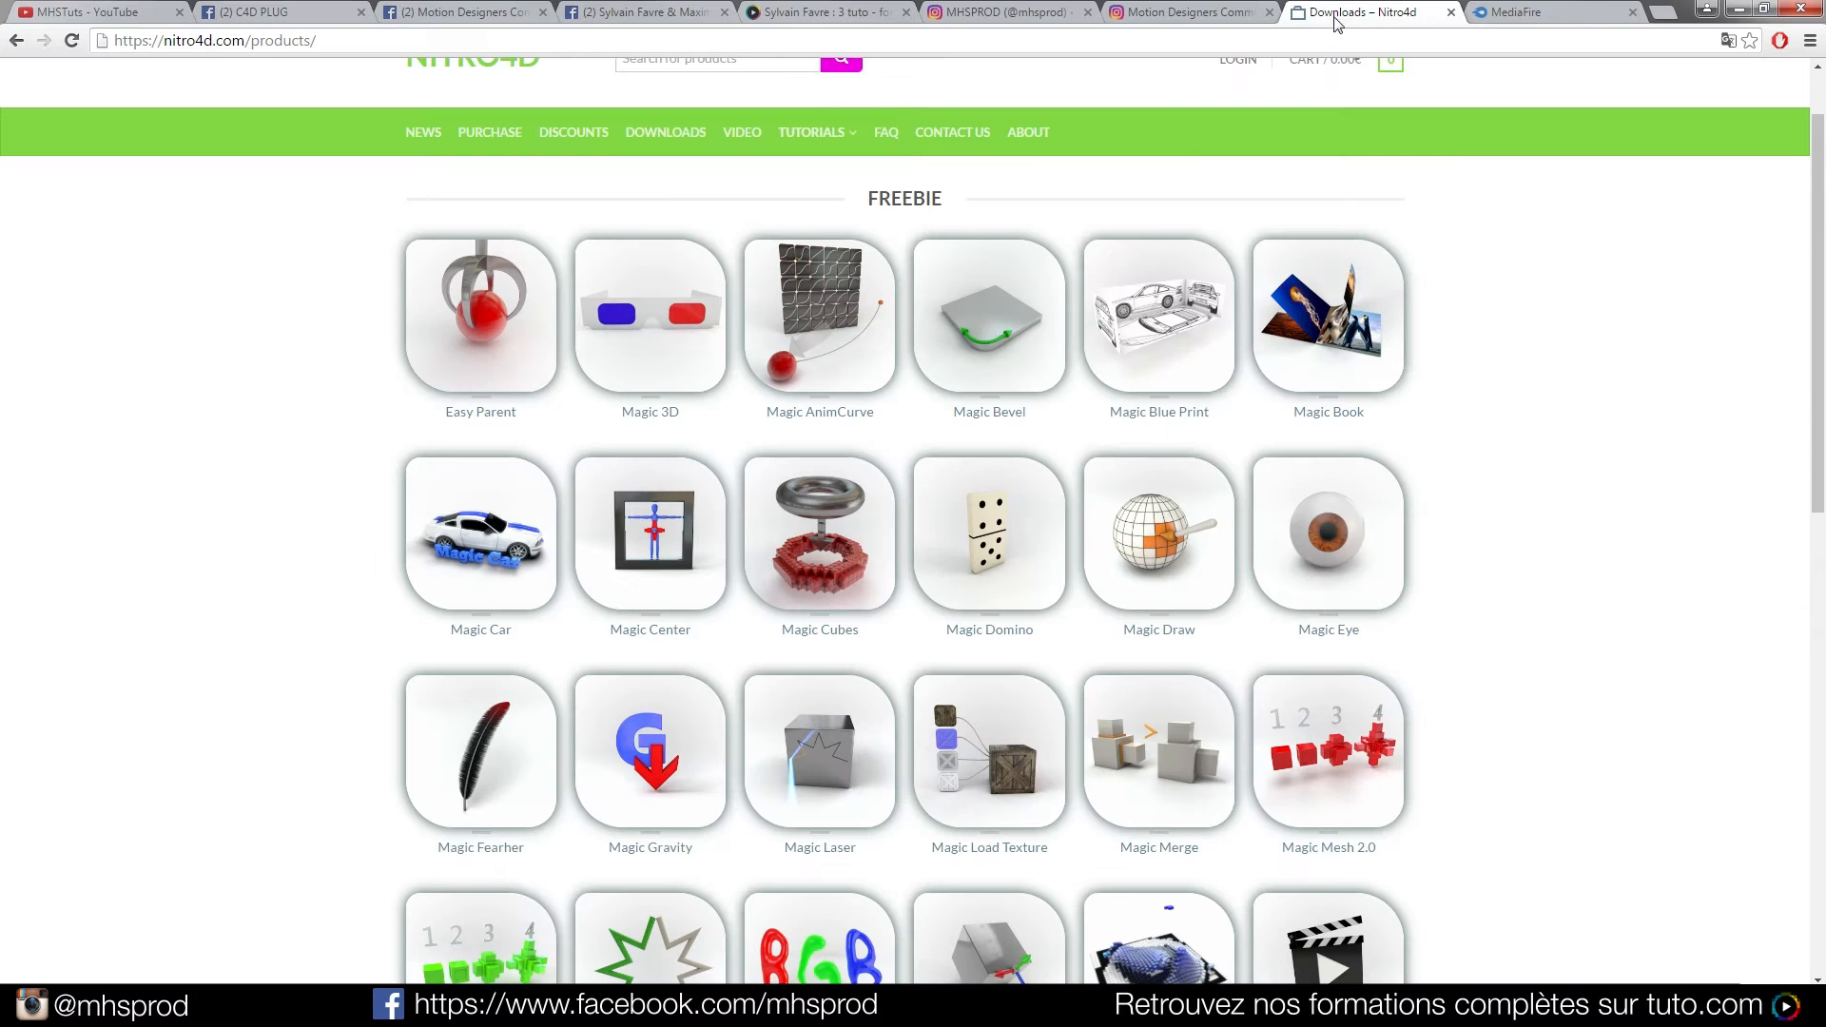
scroll(139, 480, "down", 10)
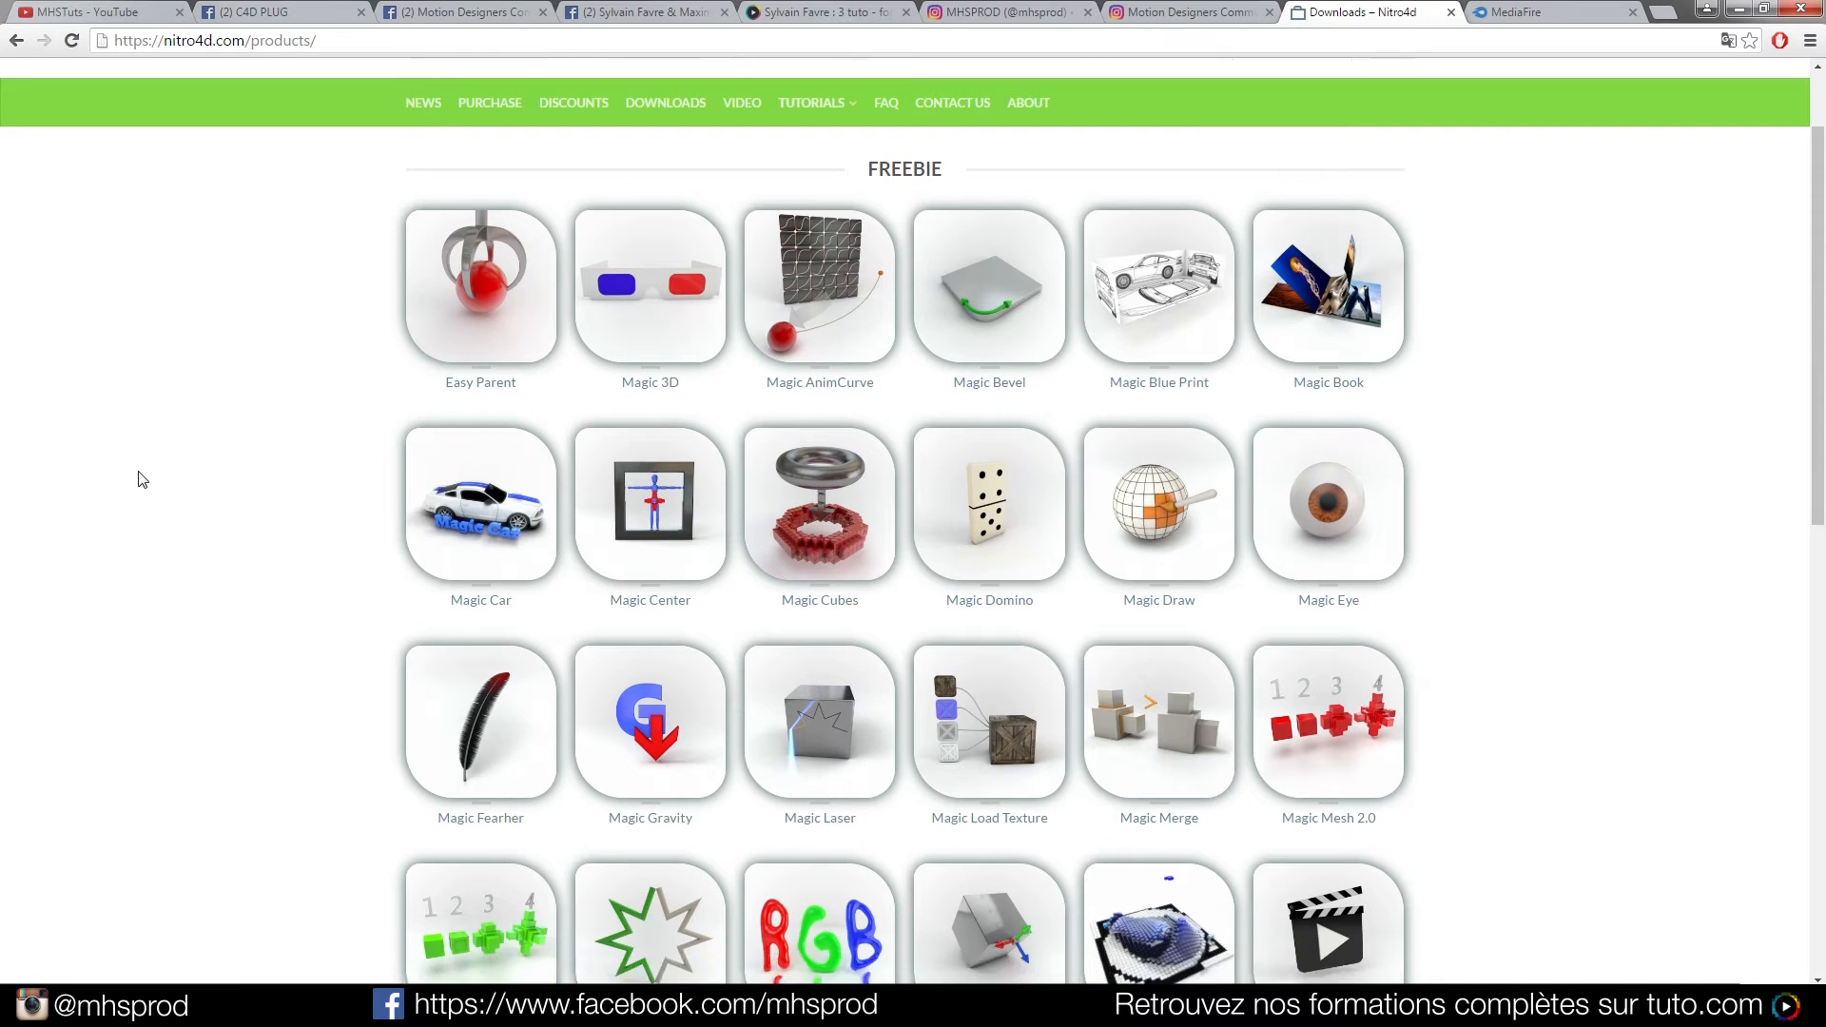
Look through the rest of Nitro4D's freebies, from Magic Mesh 3.0 to Magic Solo and Magic Symmetry
scroll(1430, 619, "up", 15)
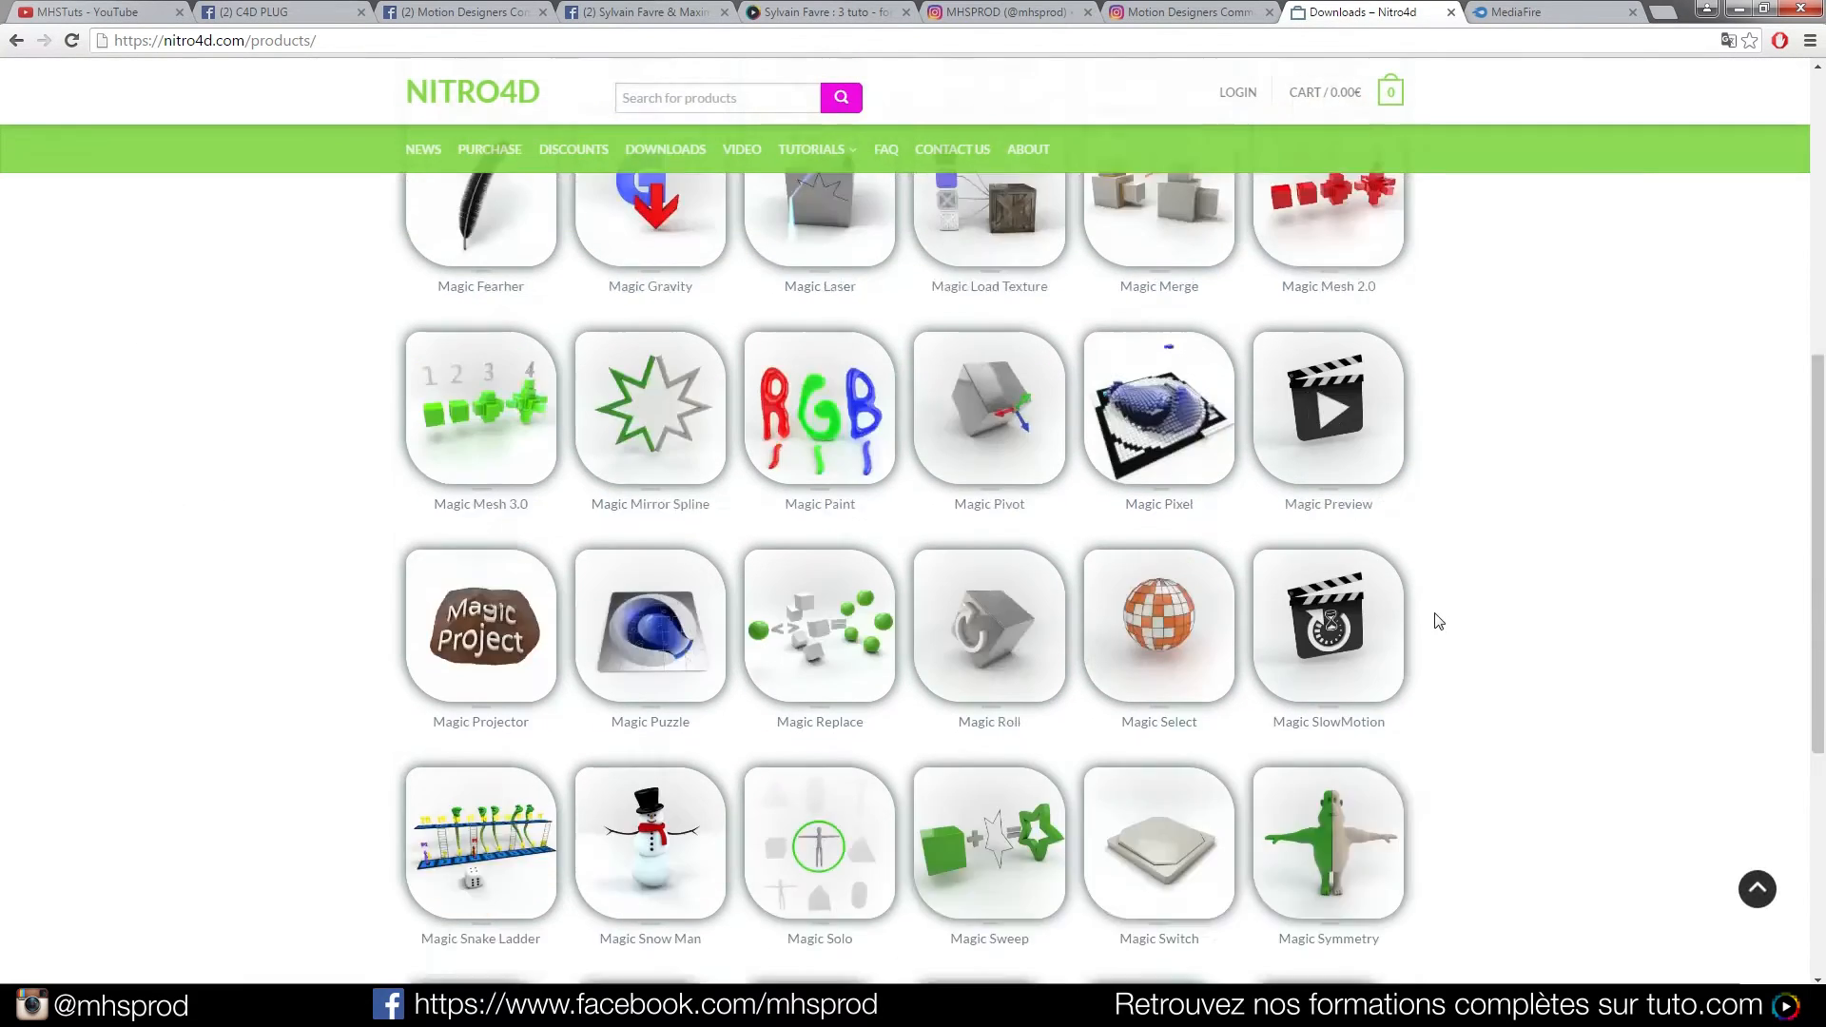
scroll(1217, 514, "down", 1)
scroll(1217, 514, "down", 9)
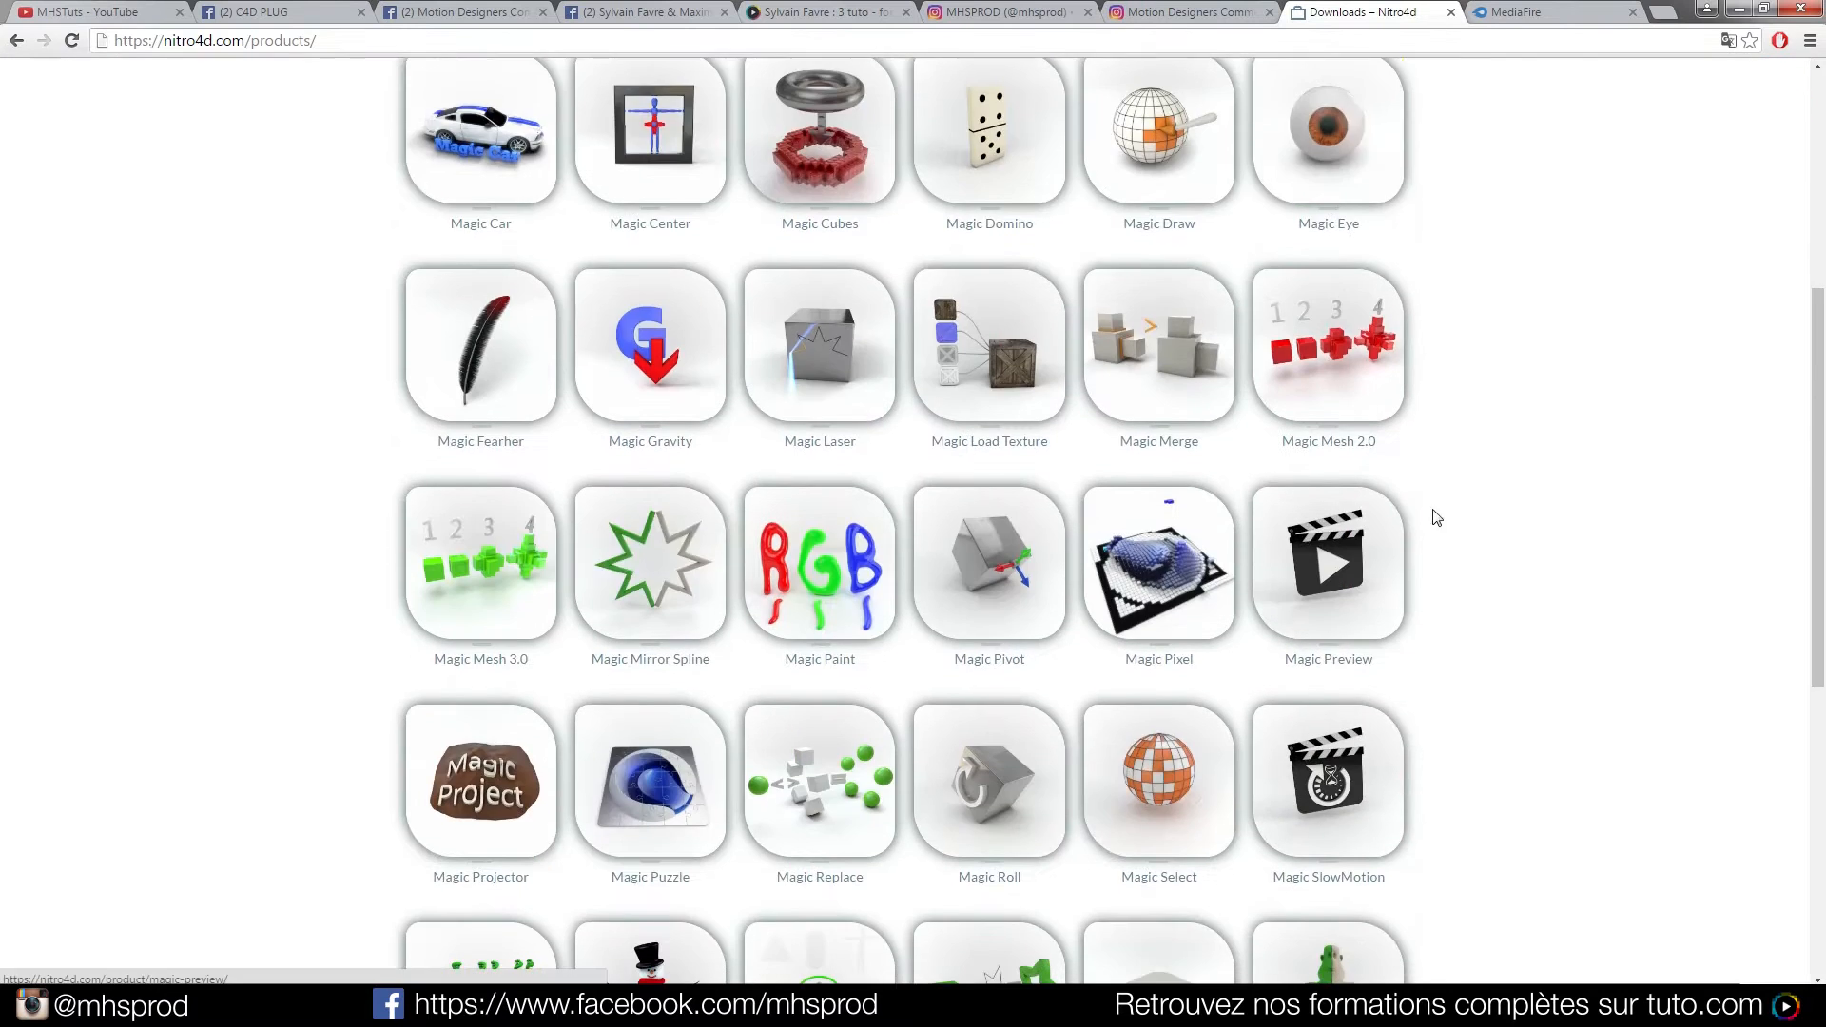
scroll(1323, 478, "up", 6)
scroll(1384, 540, "up", 2)
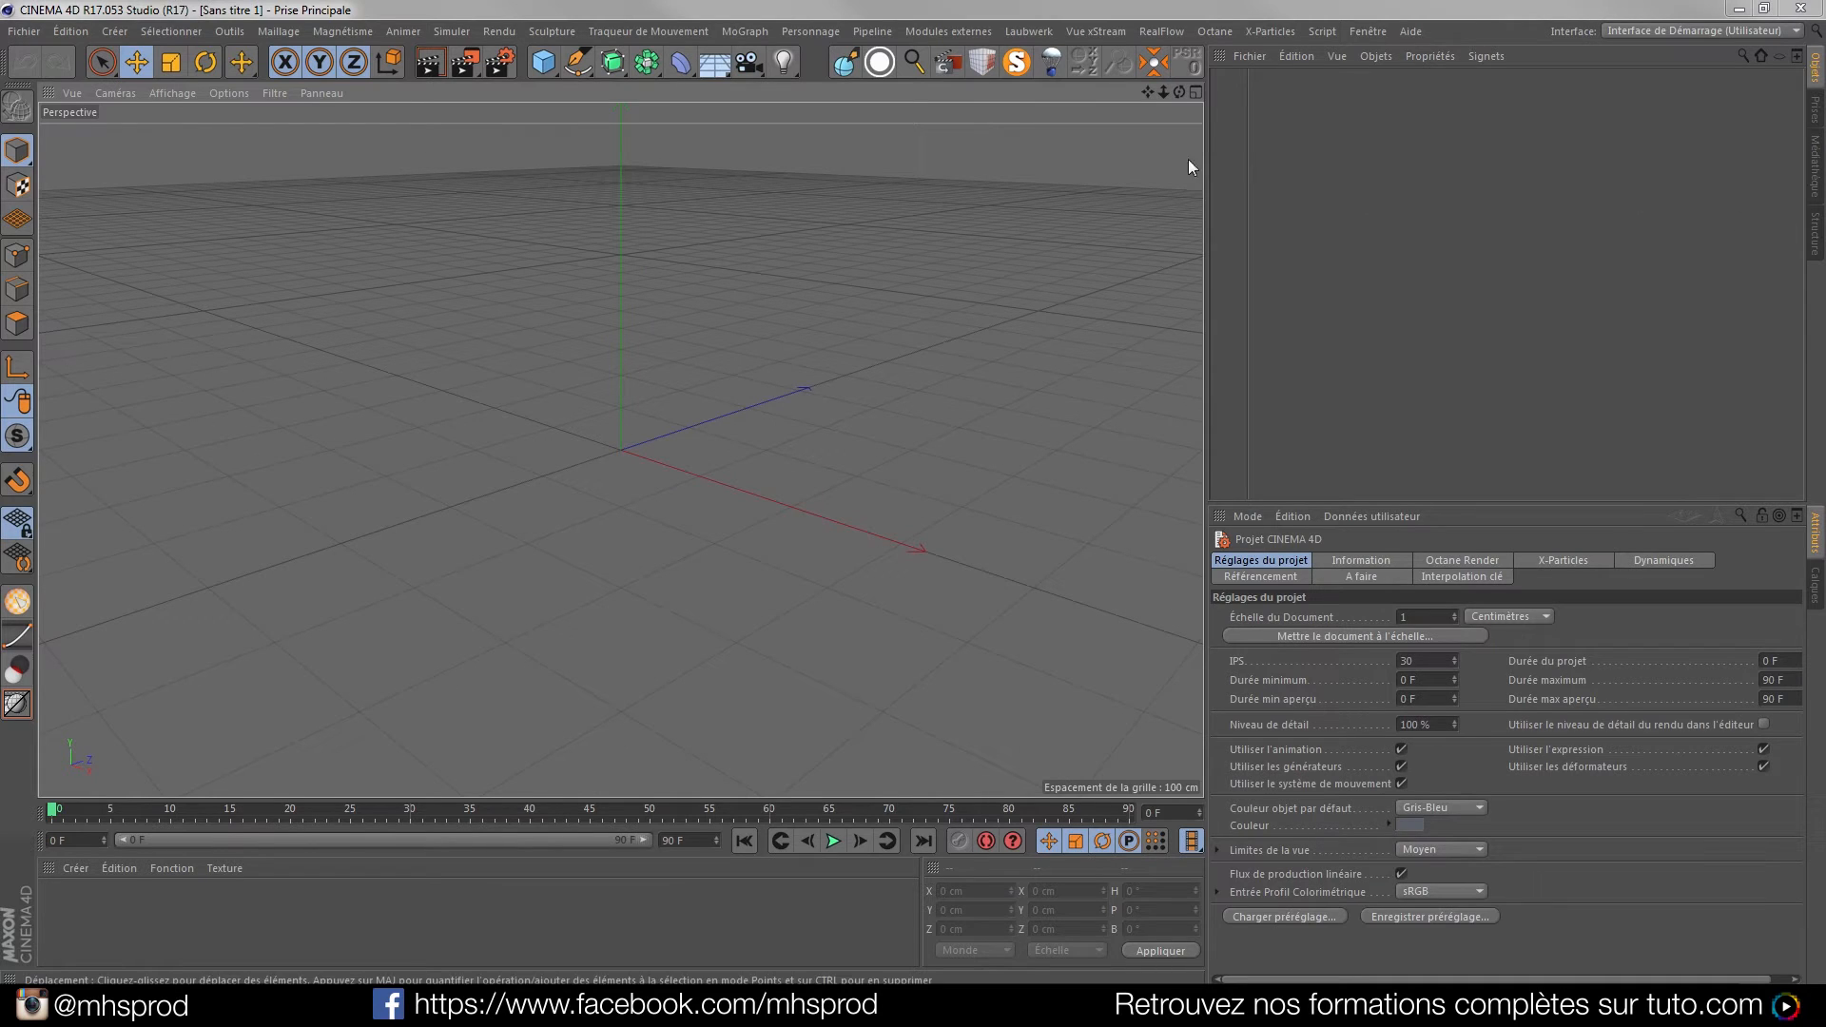
Switch back to Cinema 4D, create a 200 cm cube and duplicate it six times around itself, with one copy raised above the others
left_click_drag(548, 63, 705, 88)
left_click_drag(718, 419, 868, 337, "ctrl")
left_click_drag(950, 425, 865, 694, "ctrl")
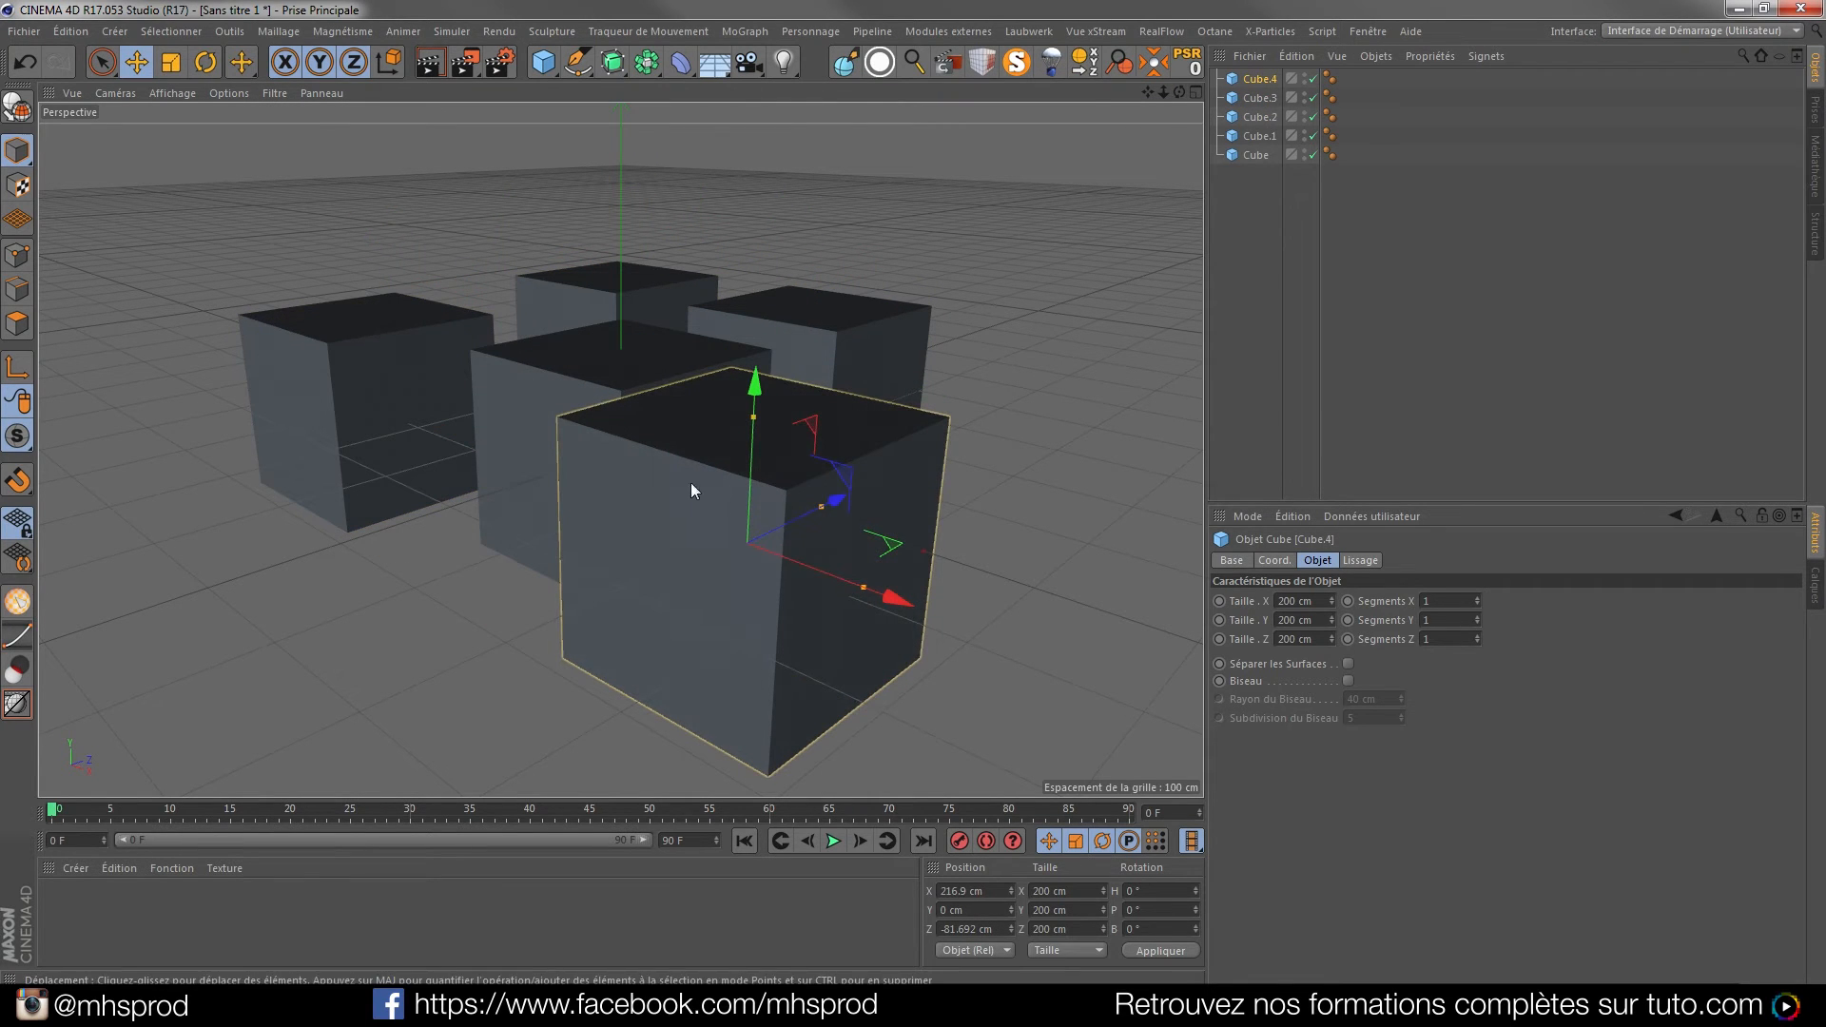
left_click_drag(890, 603, 613, 513, "ctrl")
left_click_drag(620, 416, 470, 485)
left_click_drag(329, 362, 261, 57, "ctrl")
left_click_drag(376, 281, 698, 257)
Select the original cube in the middle of the group and isolate it with MagicSolo
left_click_drag(698, 256, 348, 420, "alt")
left_click(546, 470)
left_click_drag(546, 471, 685, 447, "alt")
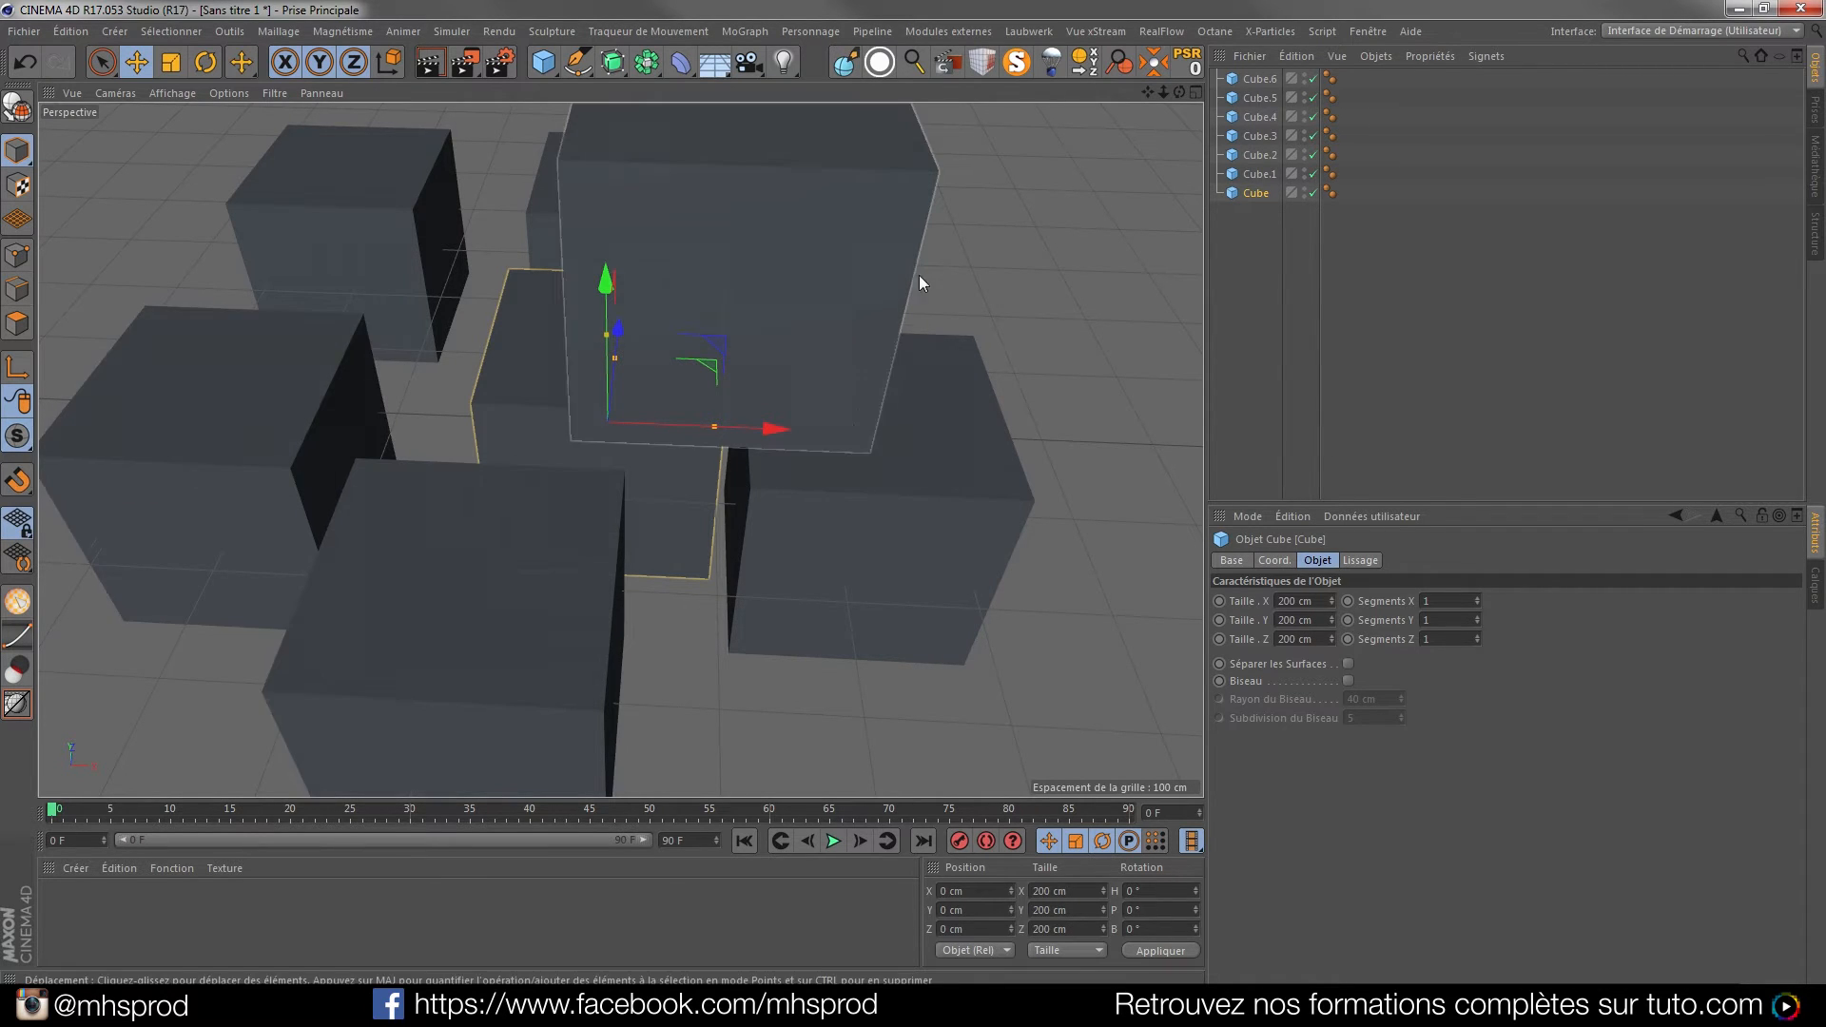
left_click(1020, 68)
left_click_drag(672, 532, 751, 352, "alt")
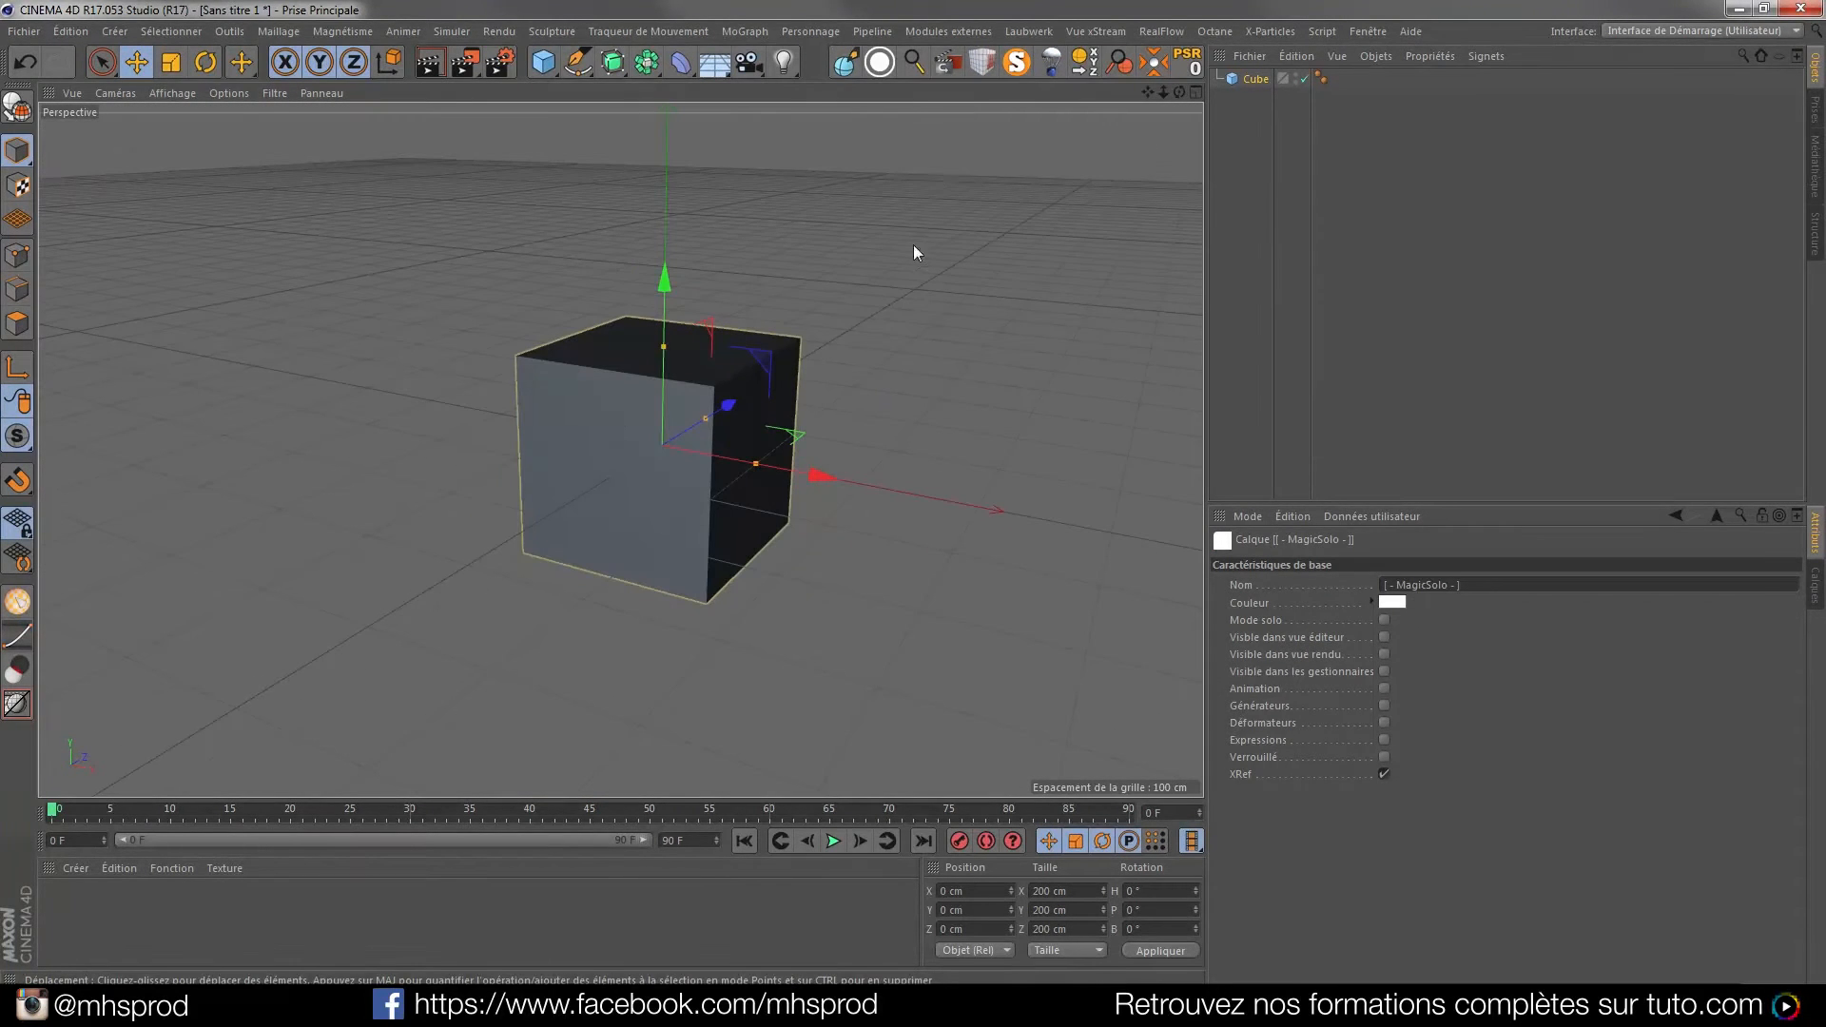
mouse_move(603, 491)
left_mouse_down("alt")
mouse_move(688, 504)
mouse_move(732, 539)
mouse_move(603, 523)
left_mouse_up("alt")
Restore all the cubes, then isolate the original cube once more with MagicSolo and turn the isolation off again
scroll(658, 472, "up", 3)
scroll(658, 471, "down", 5)
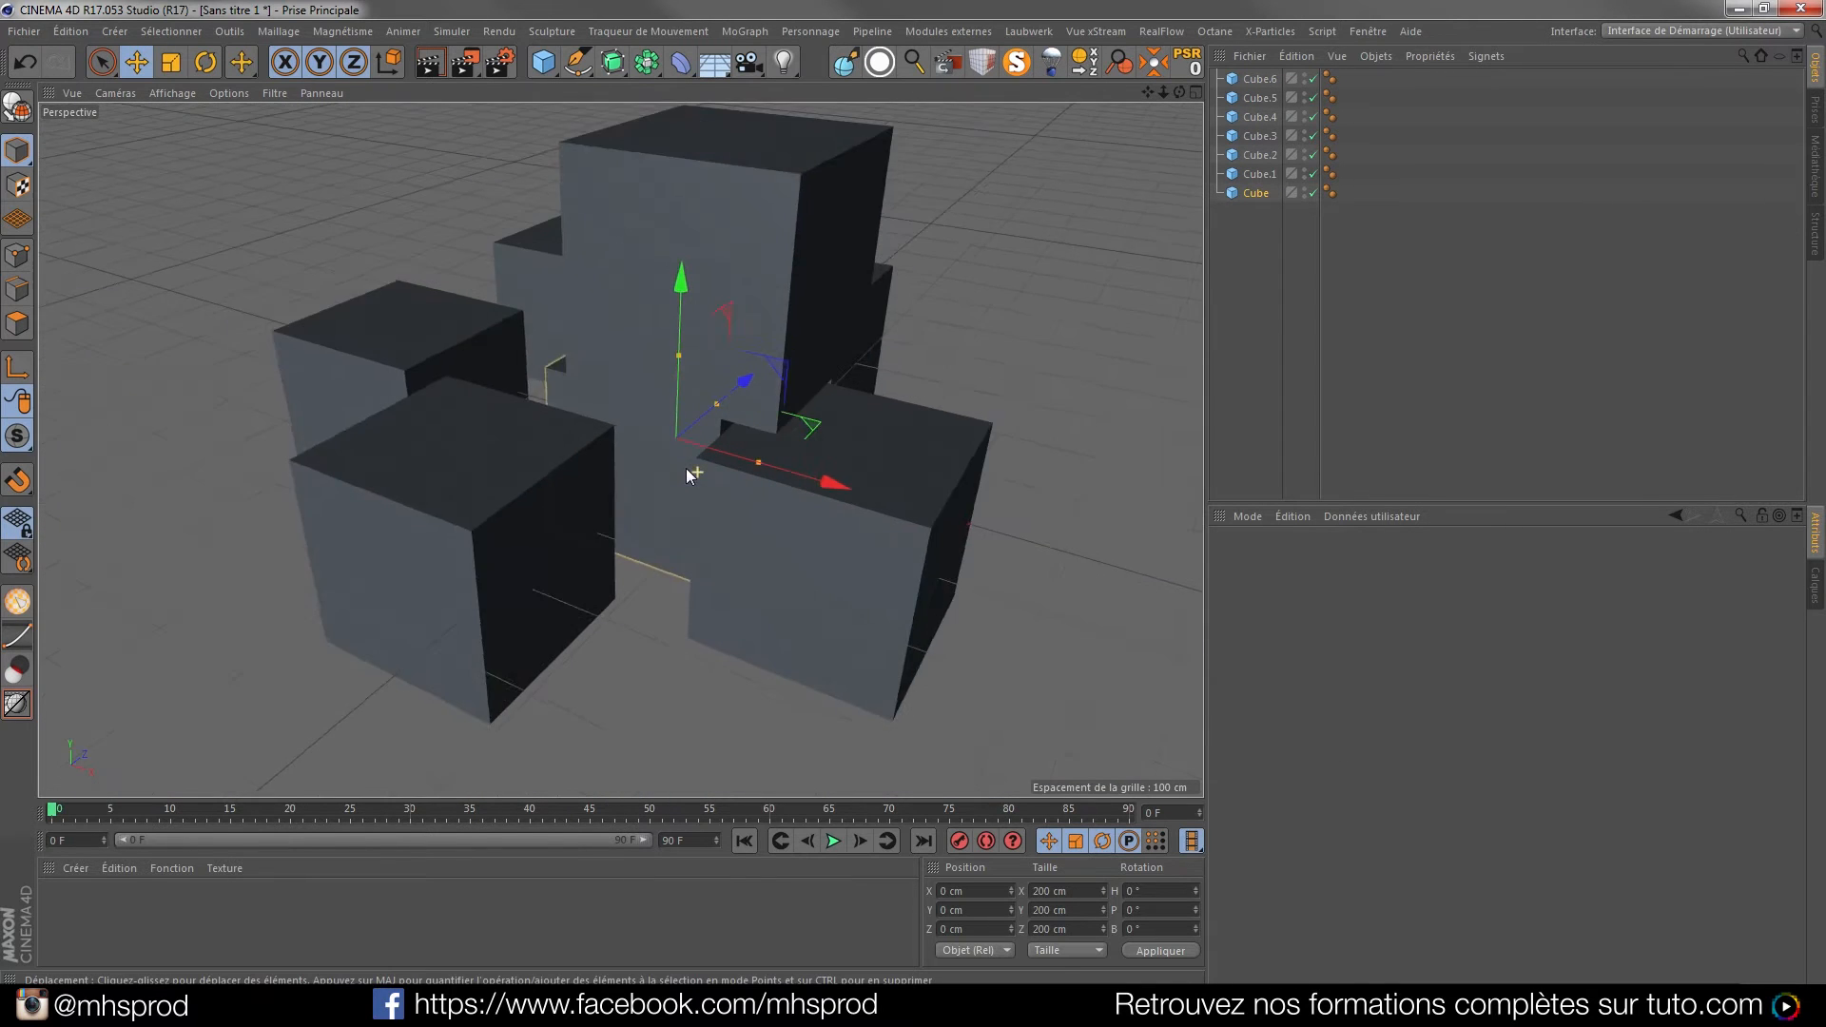
left_click_drag(700, 470, 761, 421, "alt")
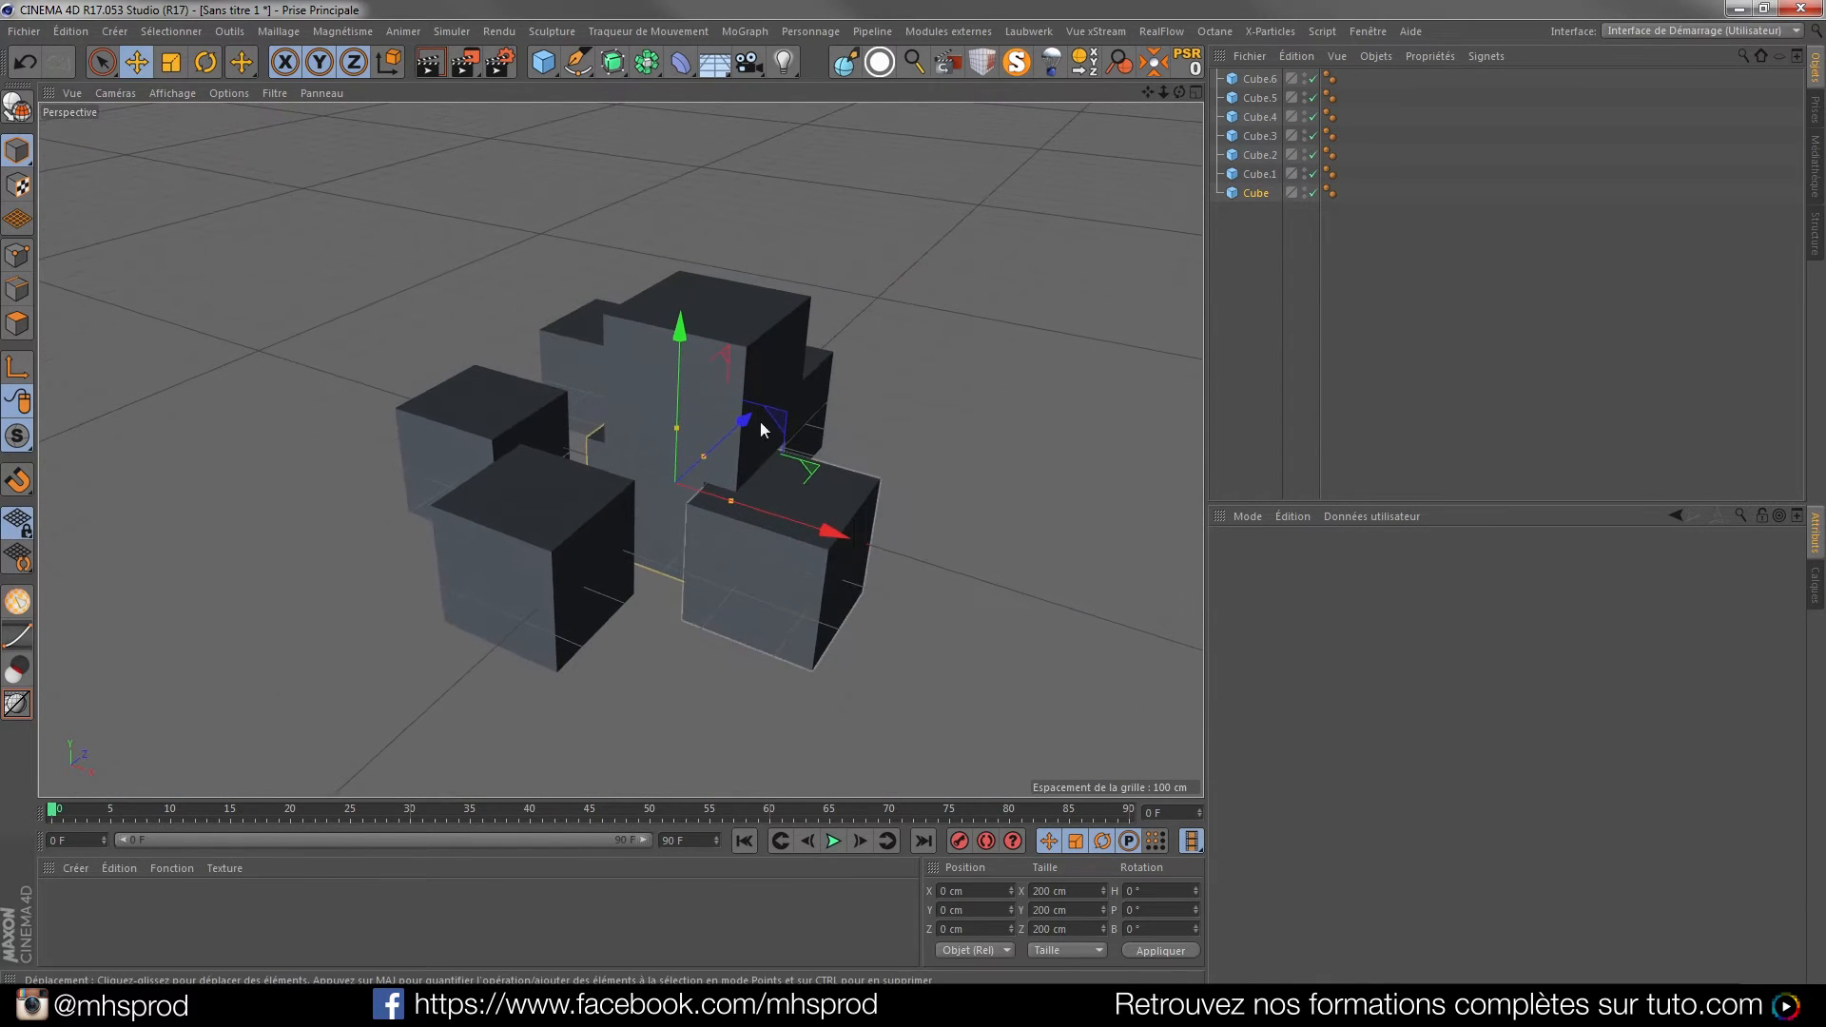
left_click(1015, 72)
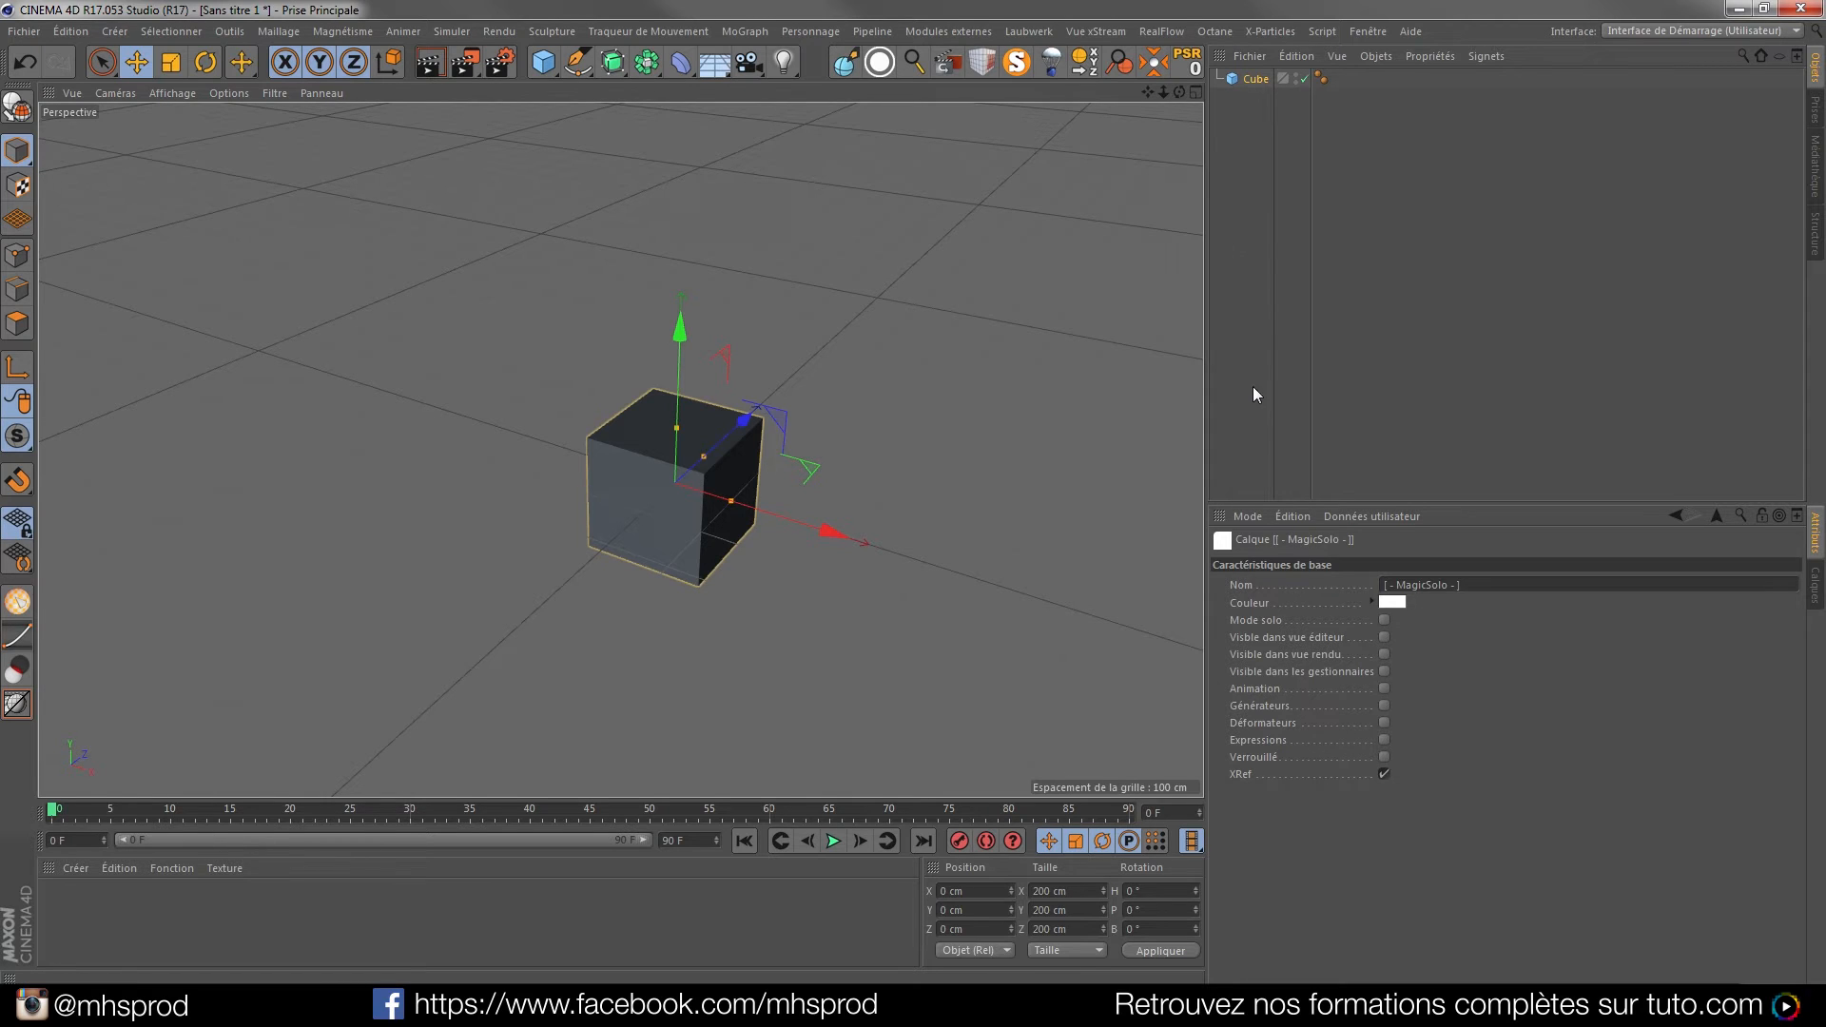
left_click(1016, 63)
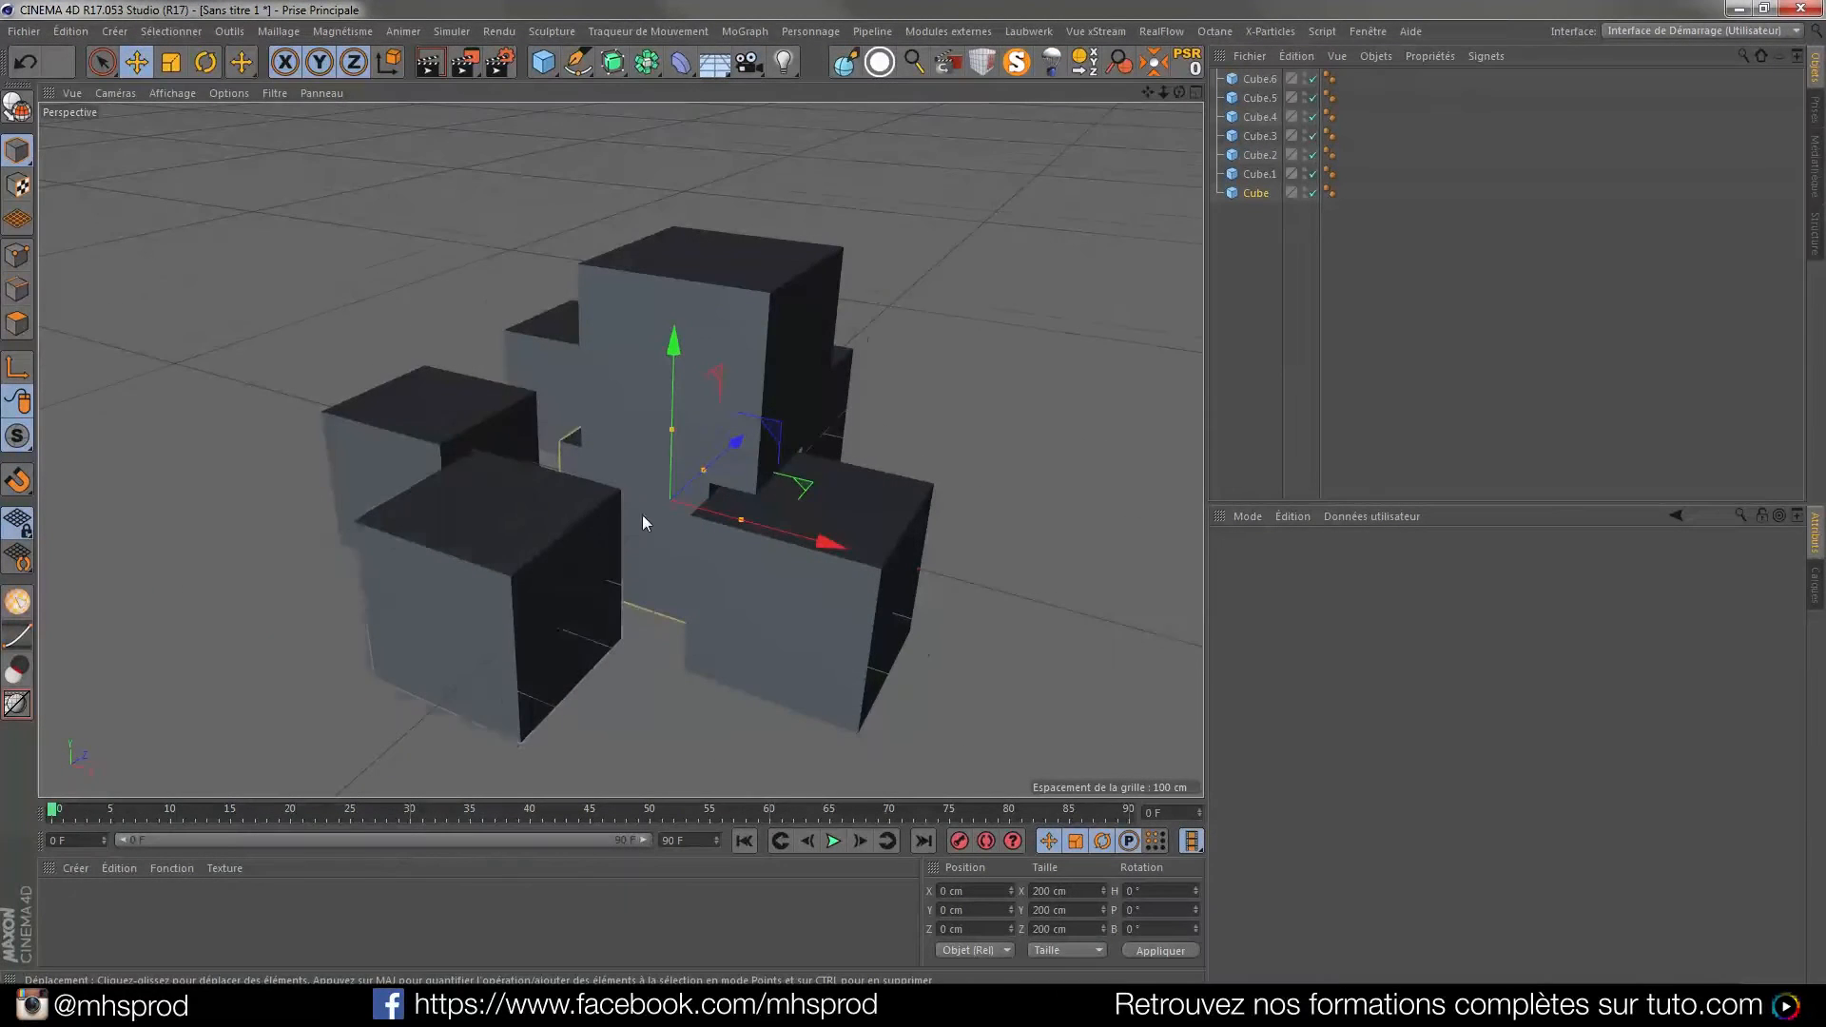
scroll(642, 515, "up", 3)
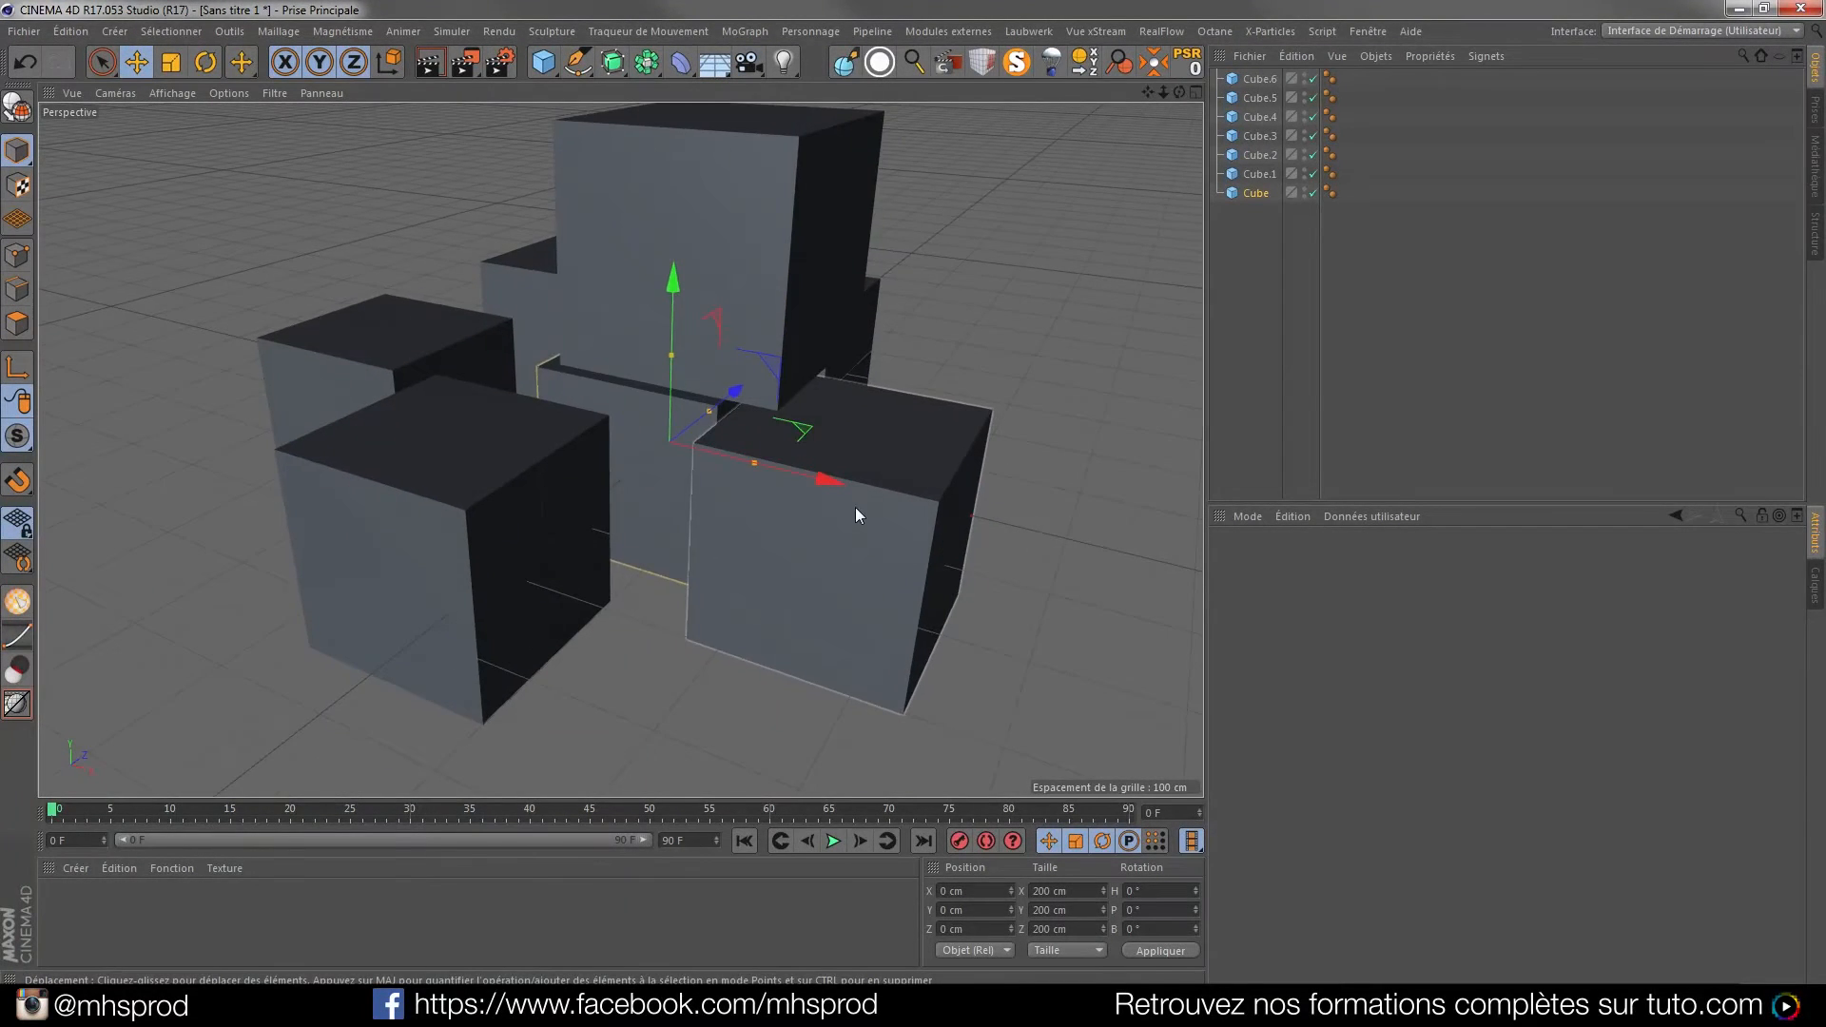
left_click(853, 506)
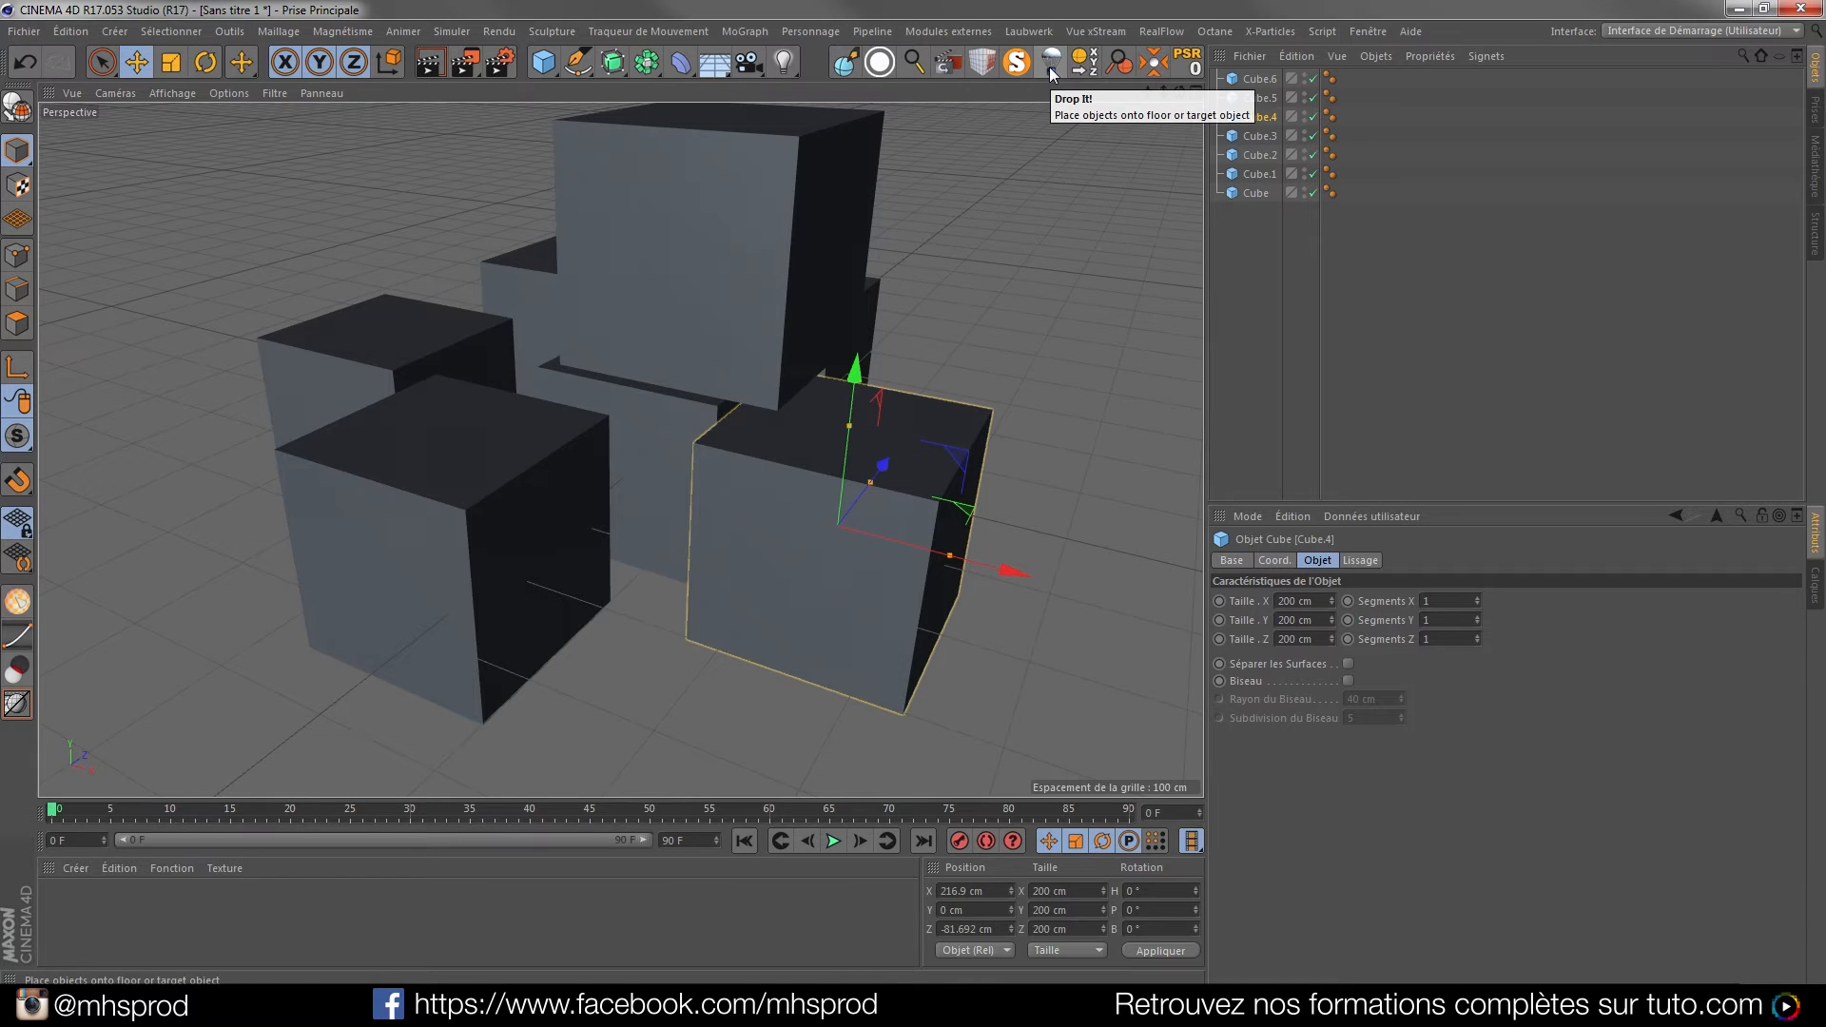
right_click_drag(770, 448, 763, 539, "alt")
middle_click_drag(768, 549, 818, 366, "alt")
left_click_drag(818, 367, 852, 386, "alt")
left_click_drag(609, 440, 718, 481, "alt")
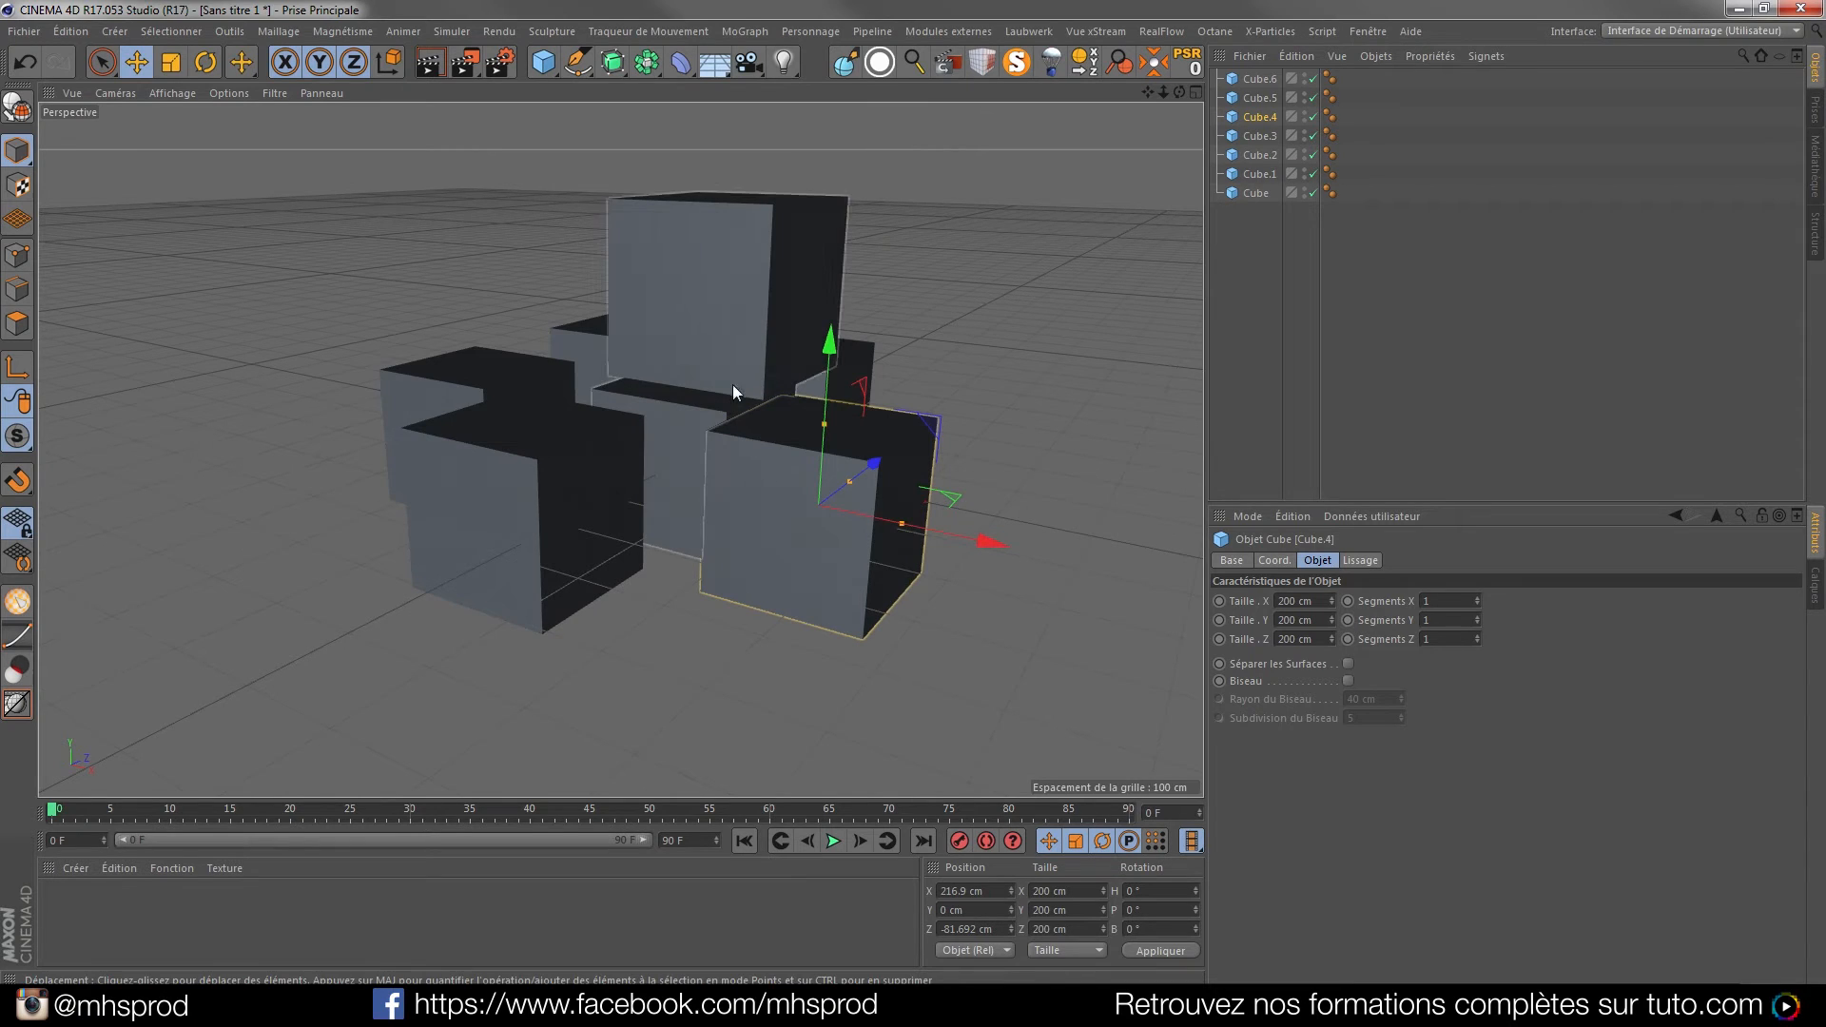
Delete all the cubes except the raised one, Cube.6
left_click(1253, 98)
left_click(1255, 79)
left_click_drag(1241, 266, 1236, 90)
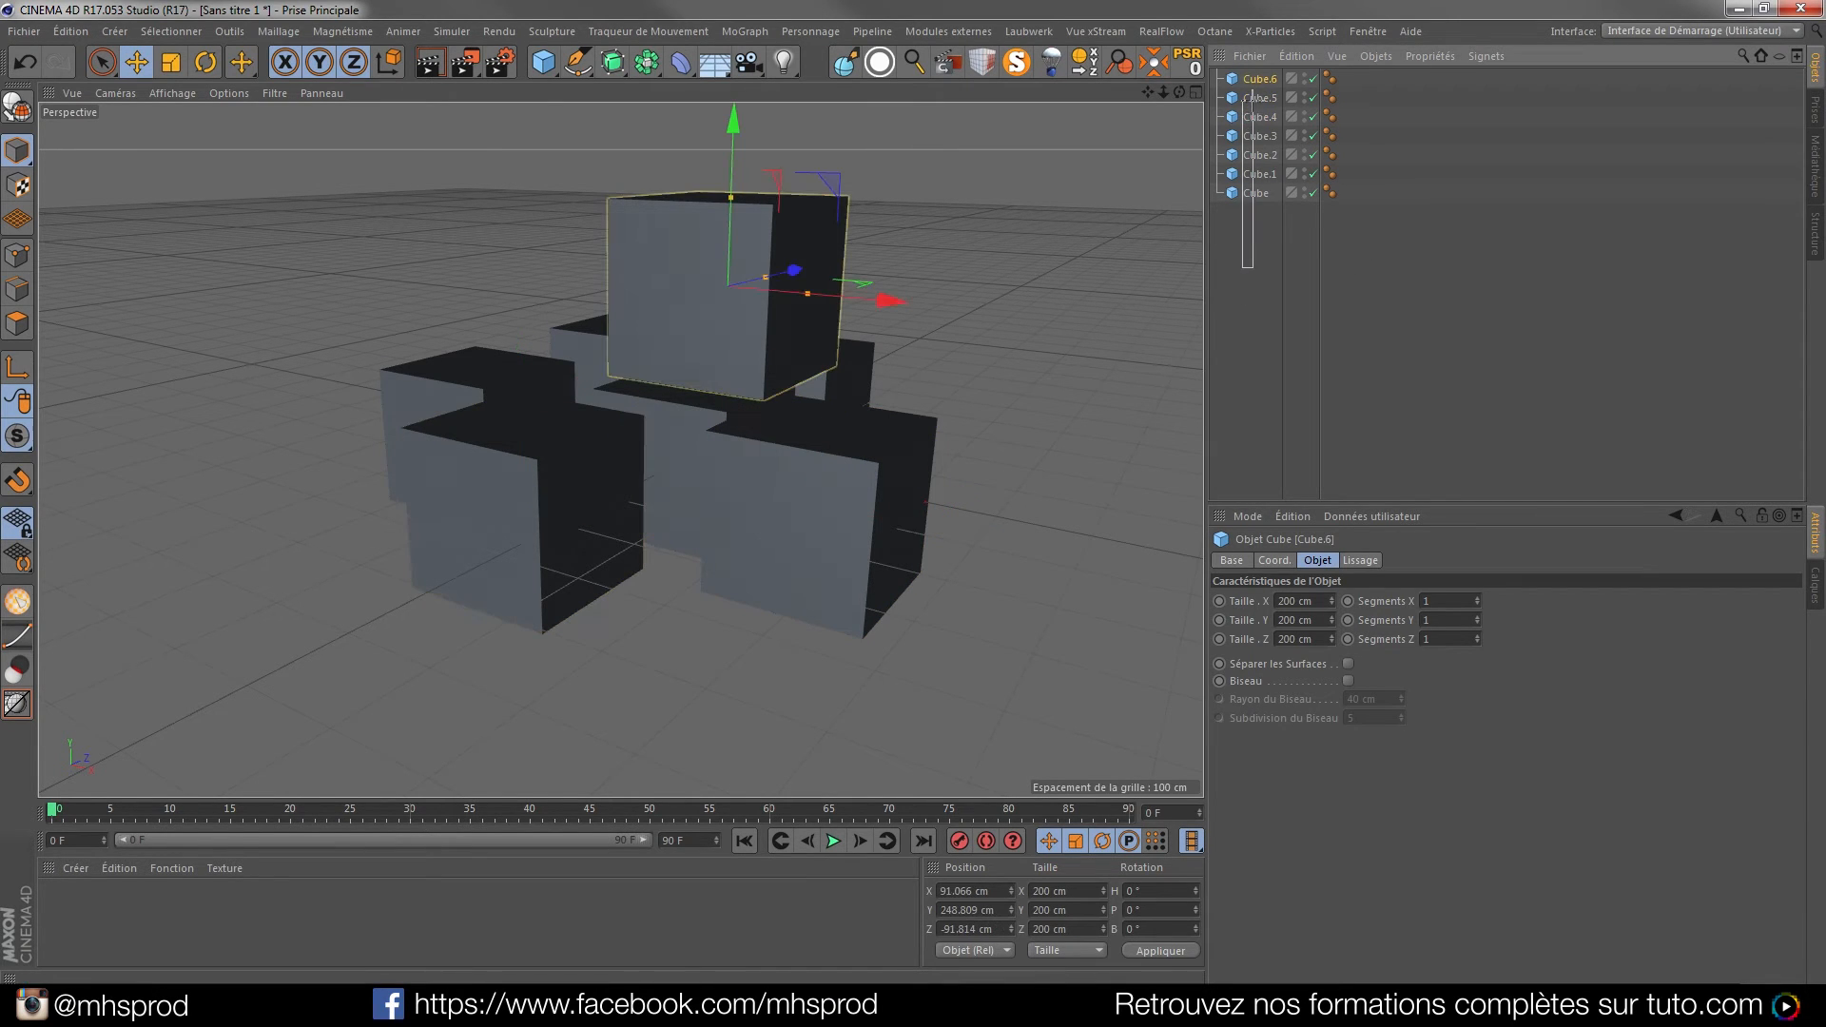
key("Delete")
Drop the remaining cube onto the floor with the Drop It! plugin, without choosing a target object
left_click_drag(773, 350, 729, 323, "alt")
left_click(729, 323)
left_click(1054, 63)
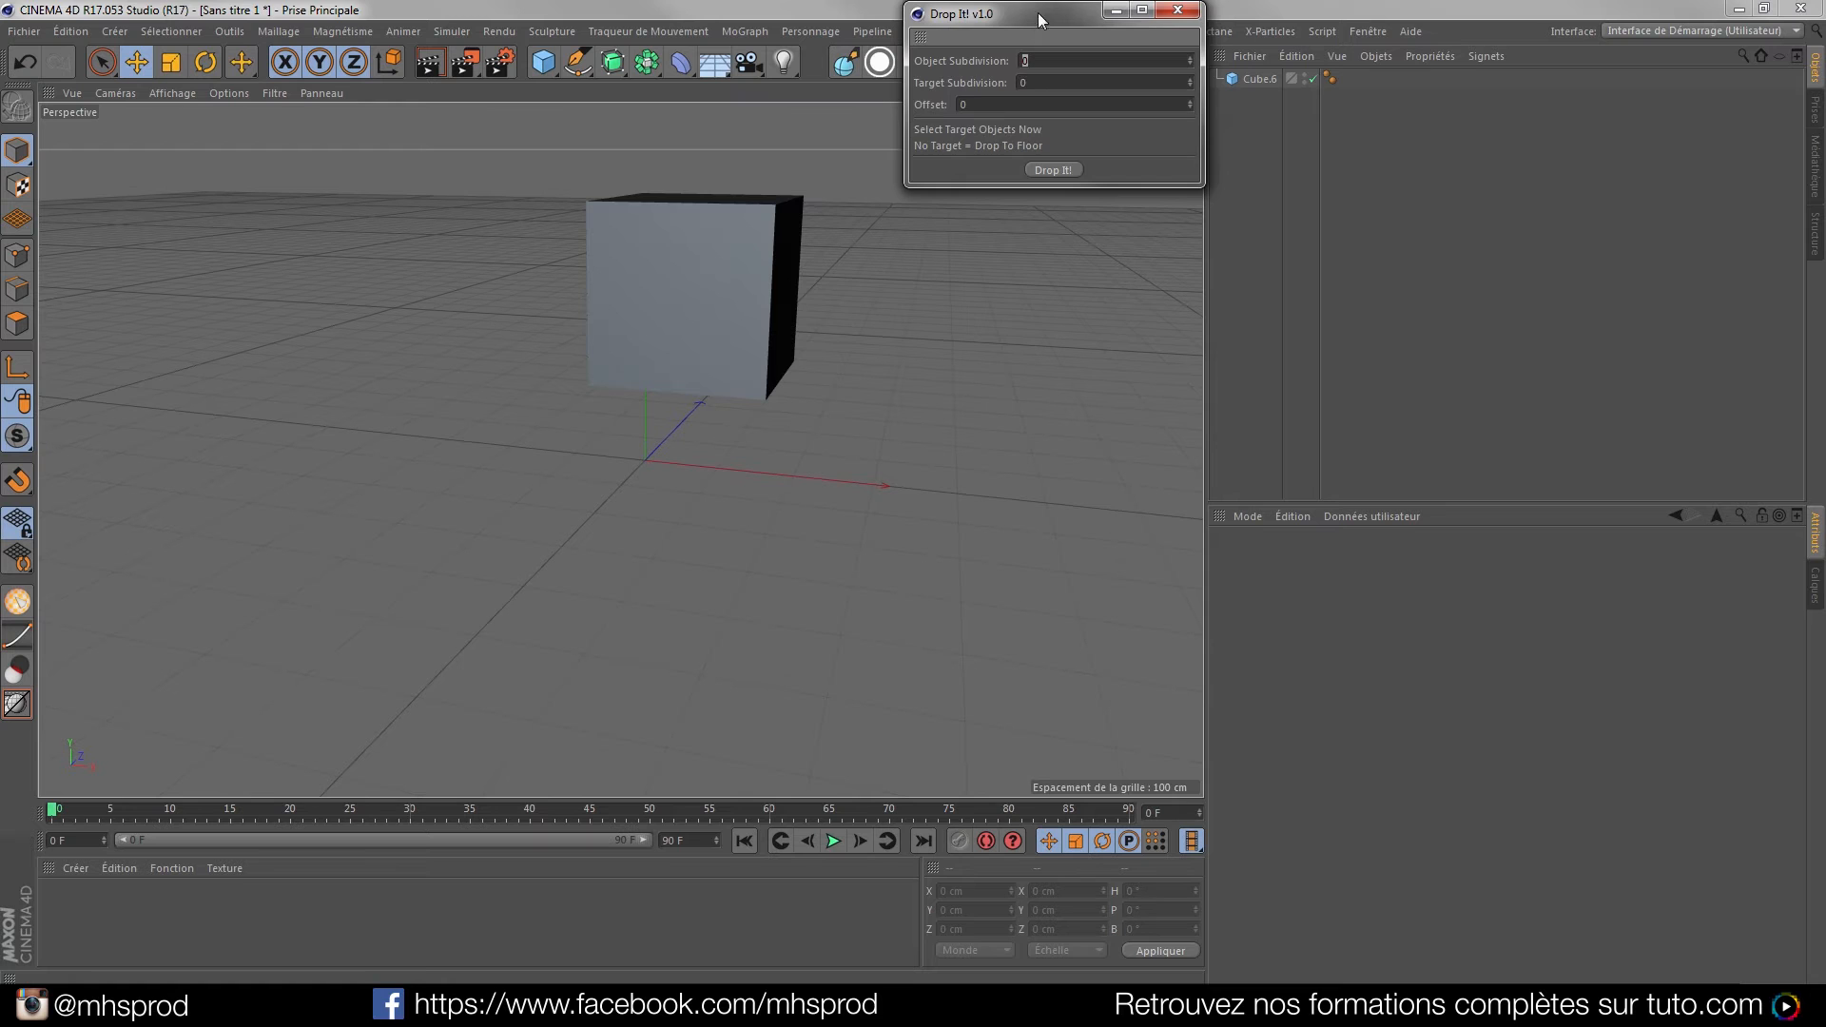
left_click_drag(1036, 13, 1276, 218)
left_click(1293, 376)
left_click_drag(723, 399, 751, 608, "alt")
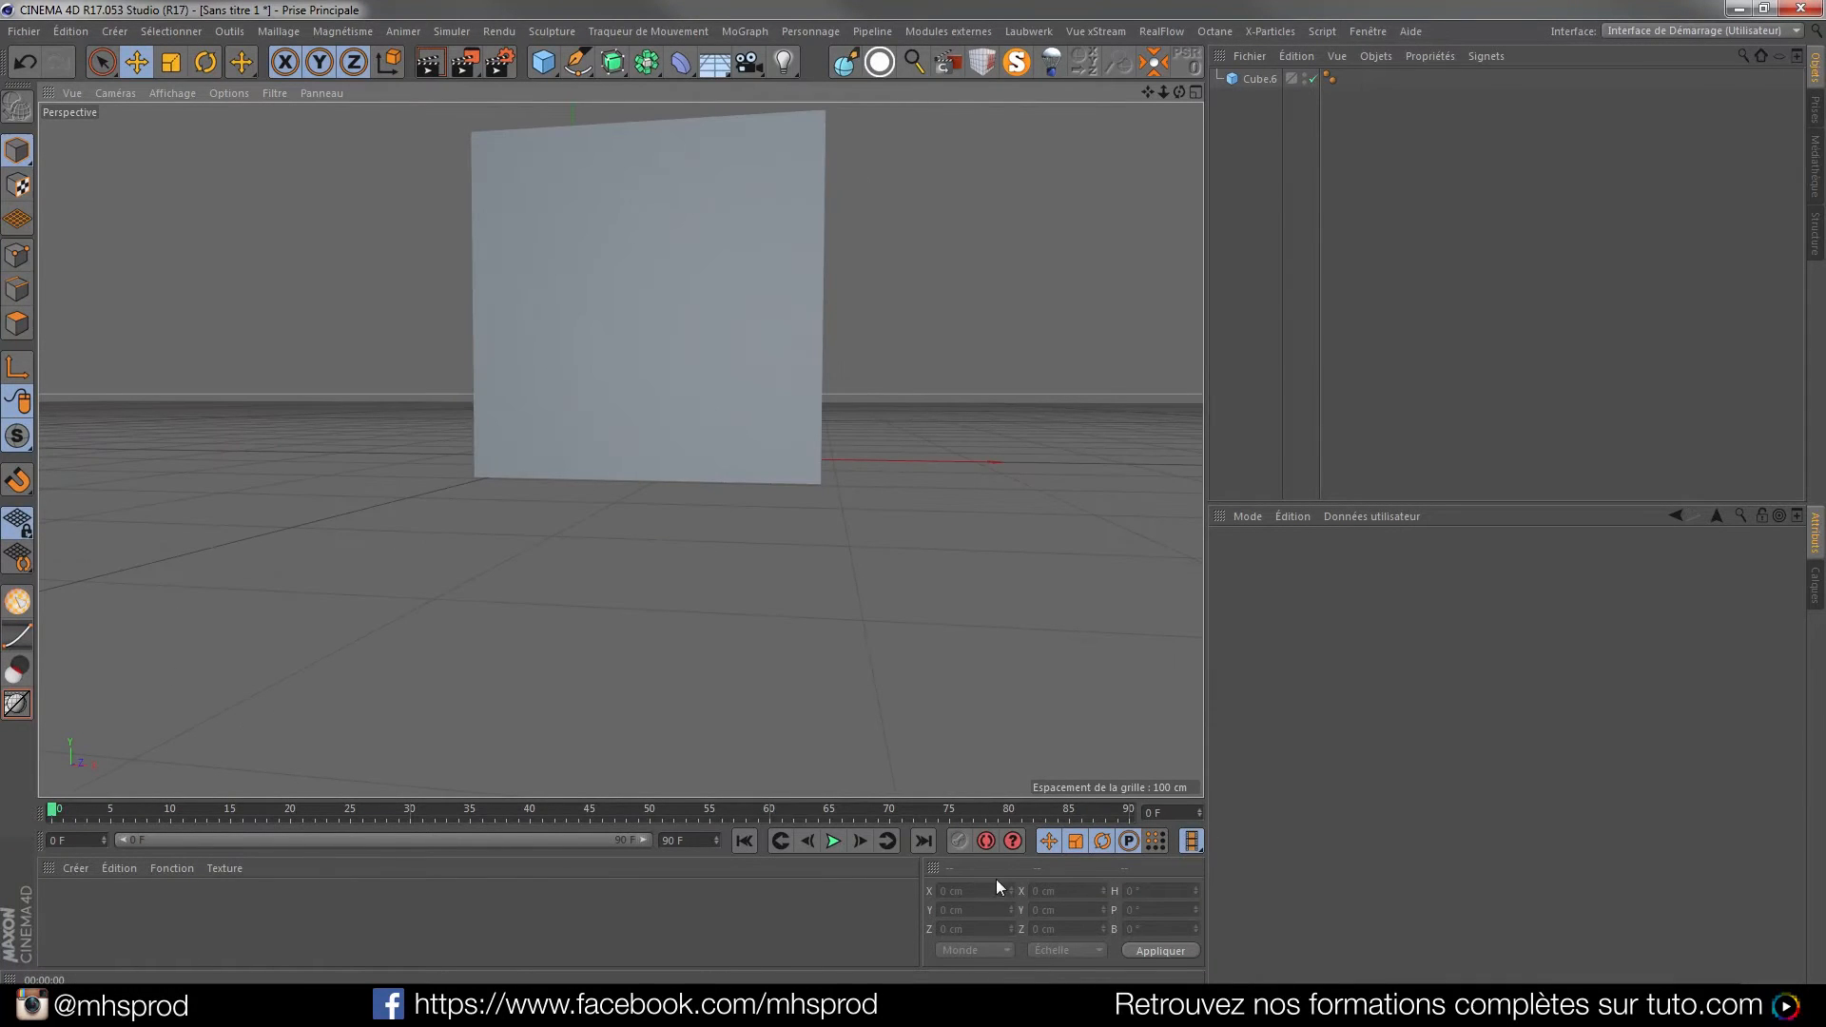
Set the cube's X, Y and Z position to 0 cm and apply the coordinates
left_click_drag(722, 399, 668, 357, "alt")
left_click(675, 360)
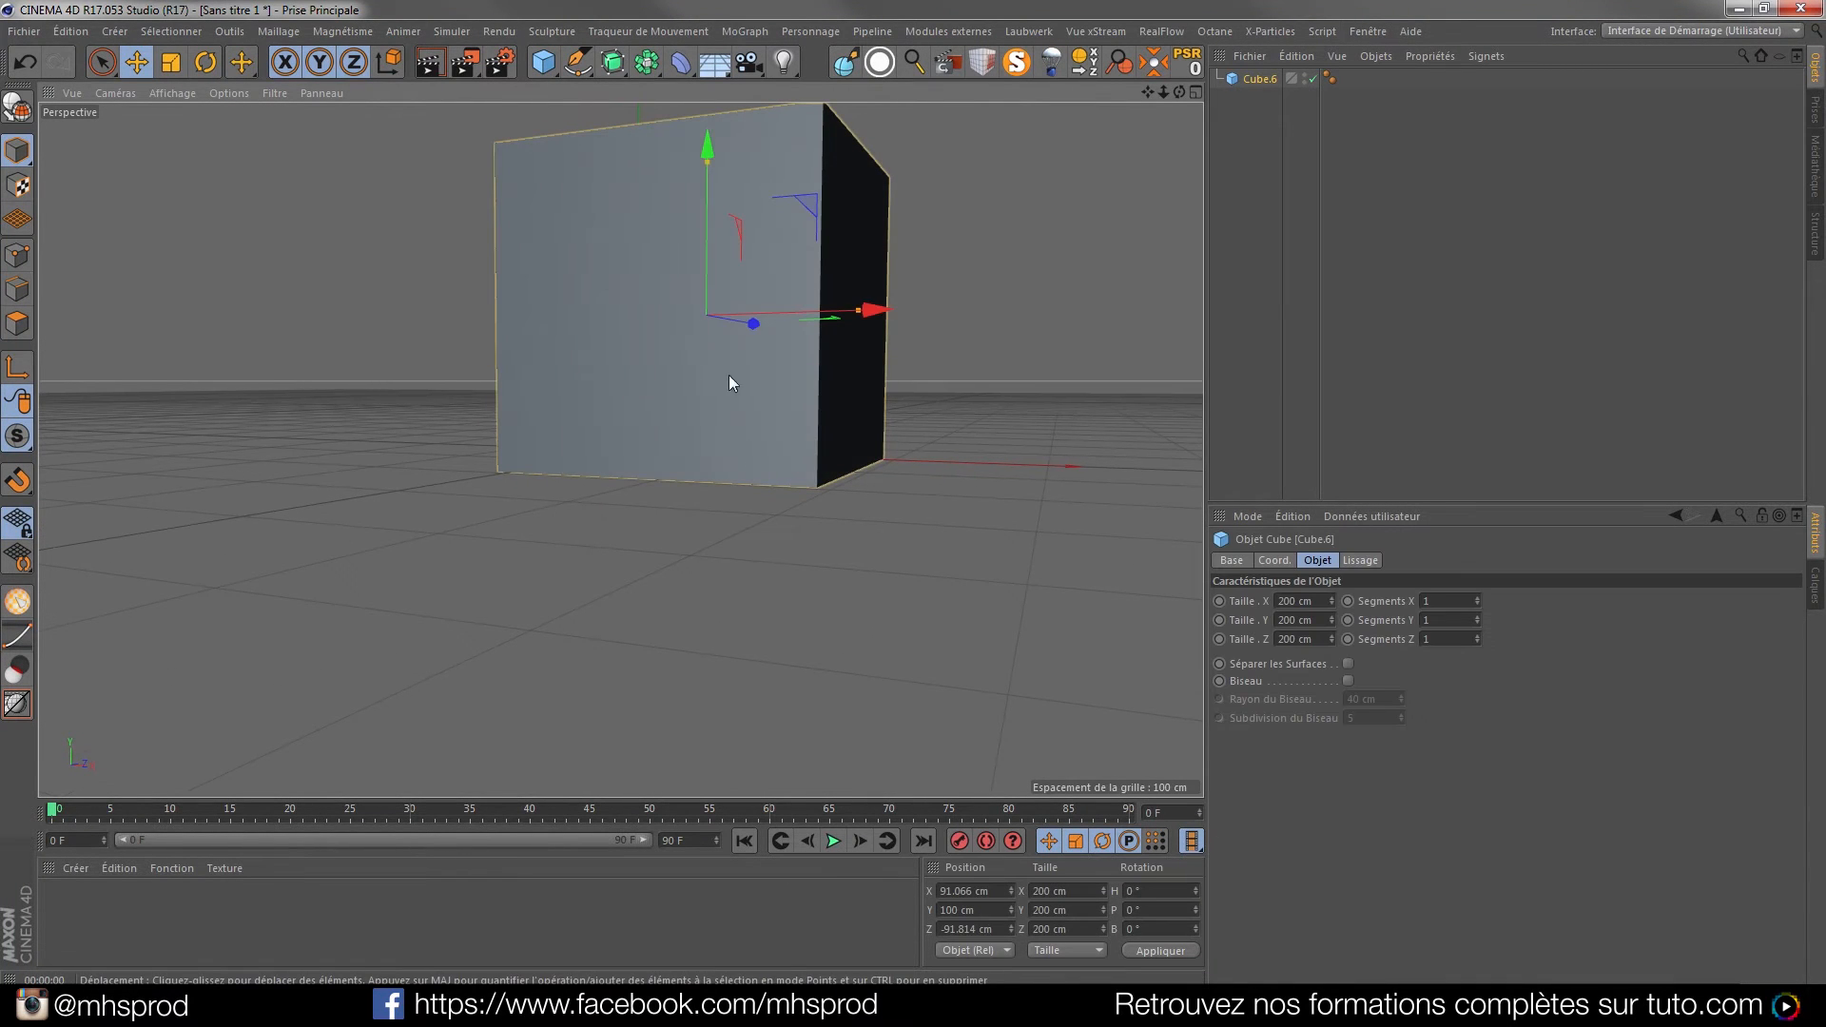
left_click_drag(706, 146, 745, 261)
mouse_move(705, 178)
left_mouse_down()
mouse_move(706, 129)
mouse_move(704, 146)
left_mouse_up()
left_click_drag(977, 891, 913, 929)
type("00")
type("0")
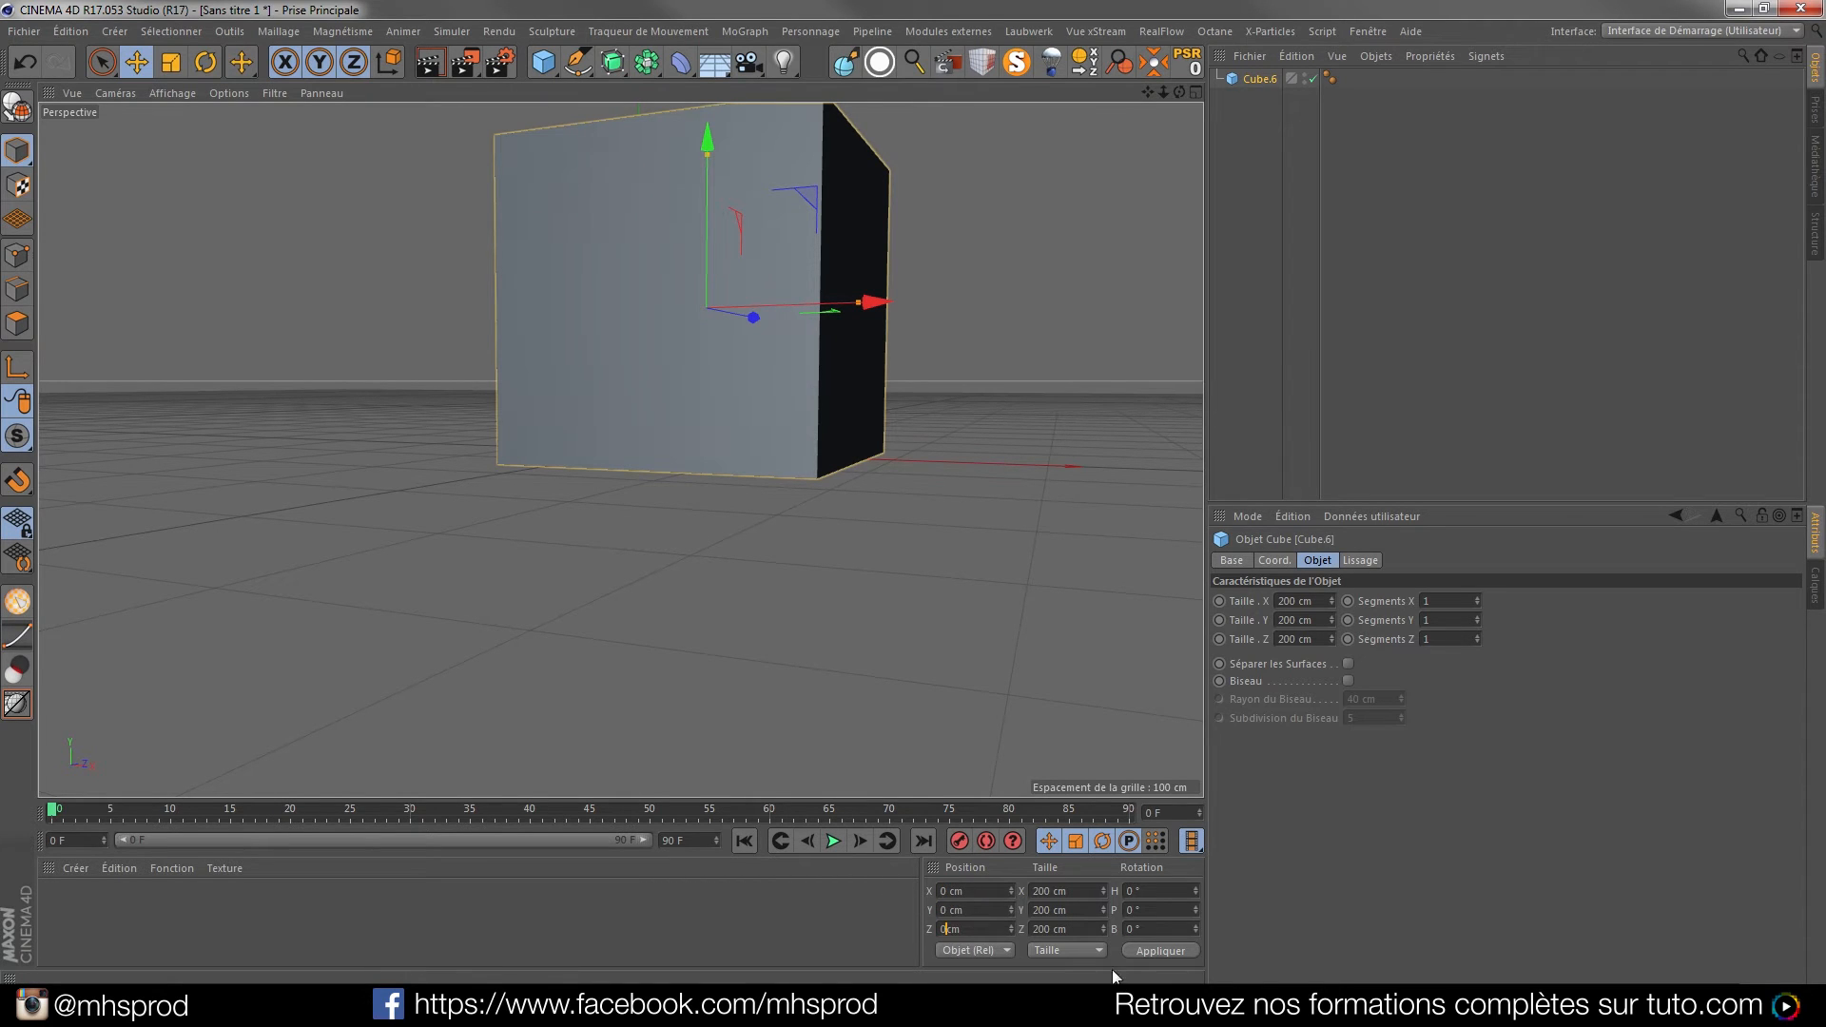
left_click(1153, 956)
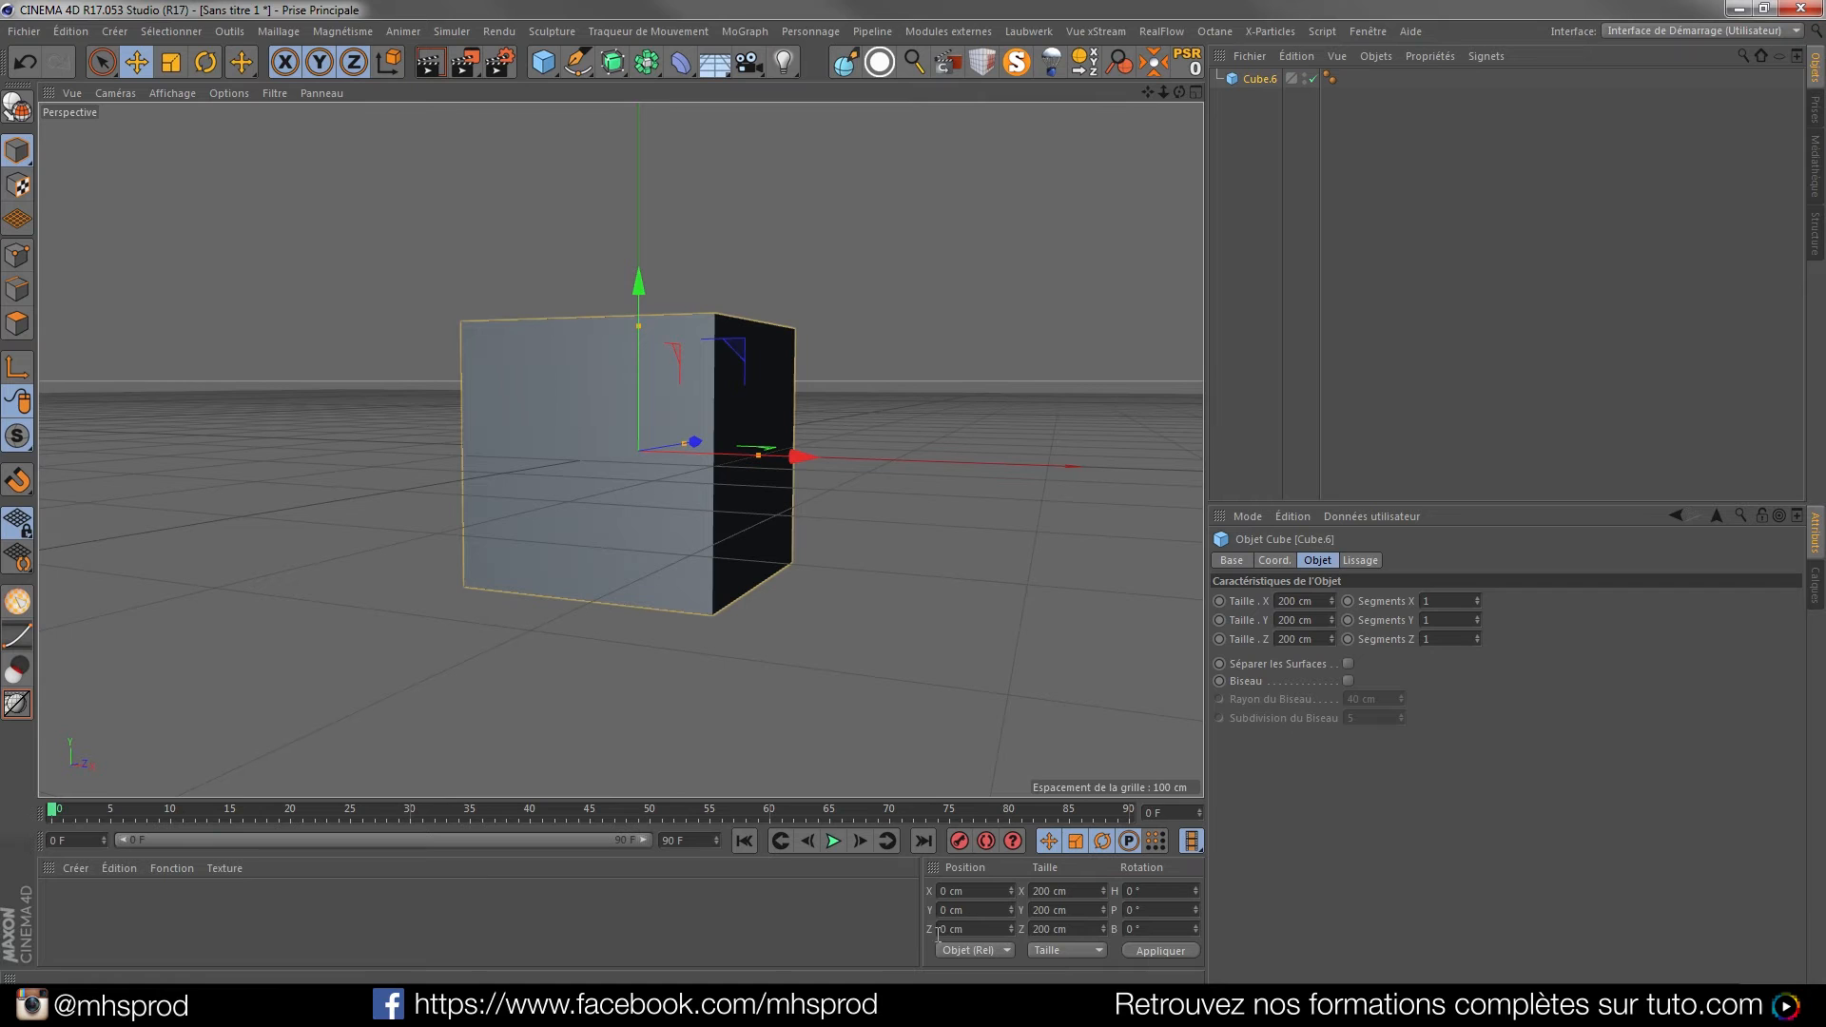
Move the cube up and away from the origin to about X 245, Y 350, Z 138 cm
left_click_drag(640, 281, 609, 146)
middle_click_drag(960, 401, 964, 504, "alt")
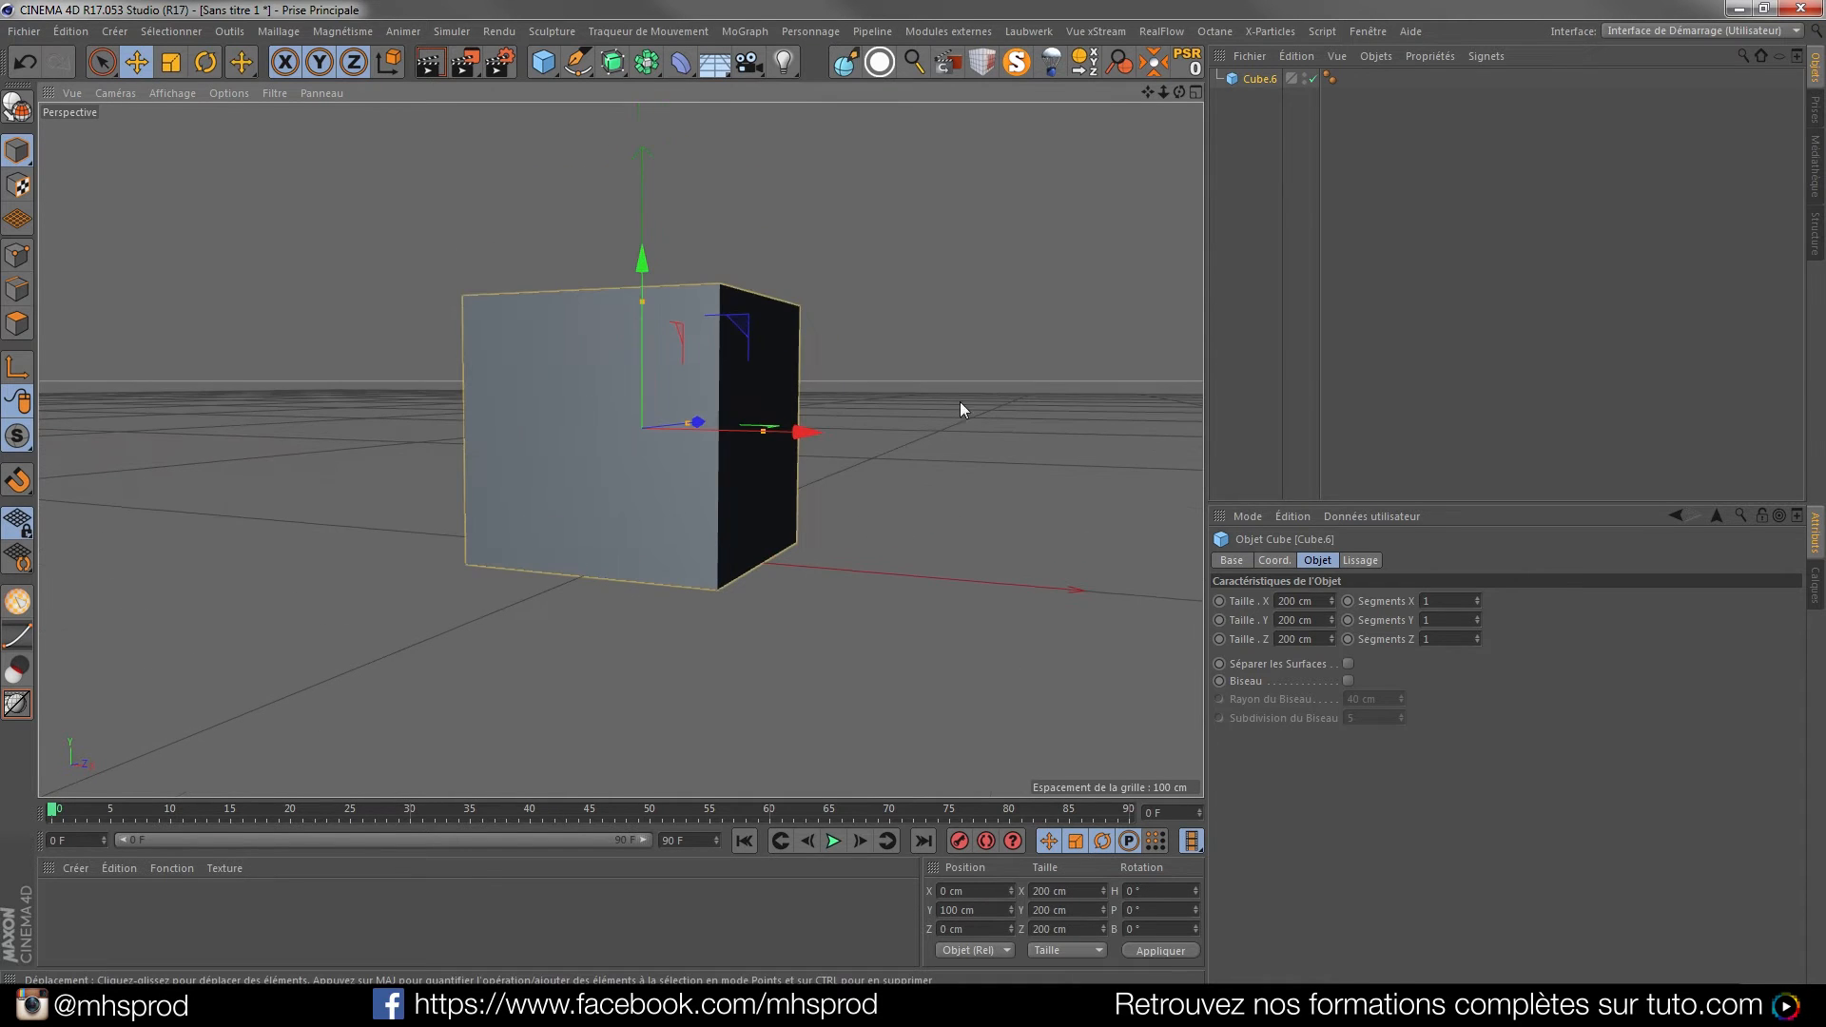
left_click_drag(542, 461, 903, 283)
middle_click_drag(1029, 186, 755, 410, "alt")
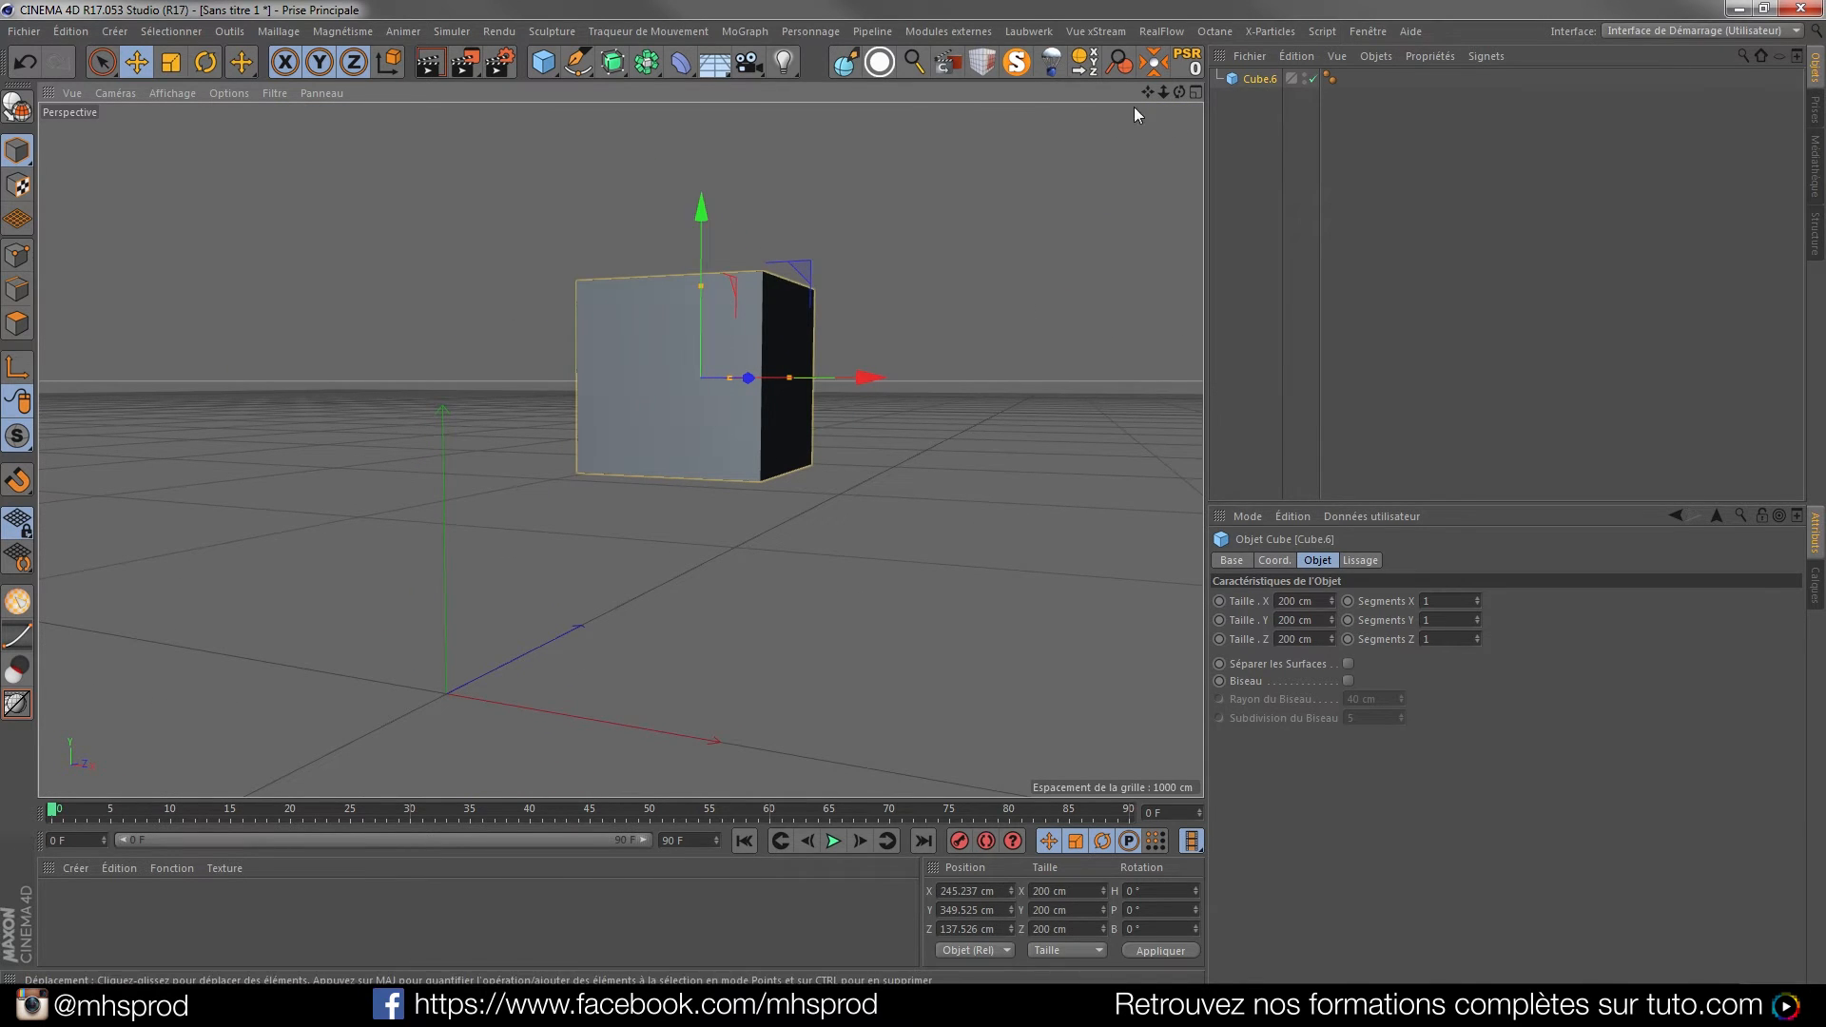
Use Drop It! without a target to place the moved cube on the floor from its raised position
left_click(1051, 63)
left_click(1303, 379)
middle_click_drag(854, 576, 865, 496, "alt")
left_click_drag(741, 505, 717, 551, "alt")
middle_click_drag(759, 378, 694, 487, "alt")
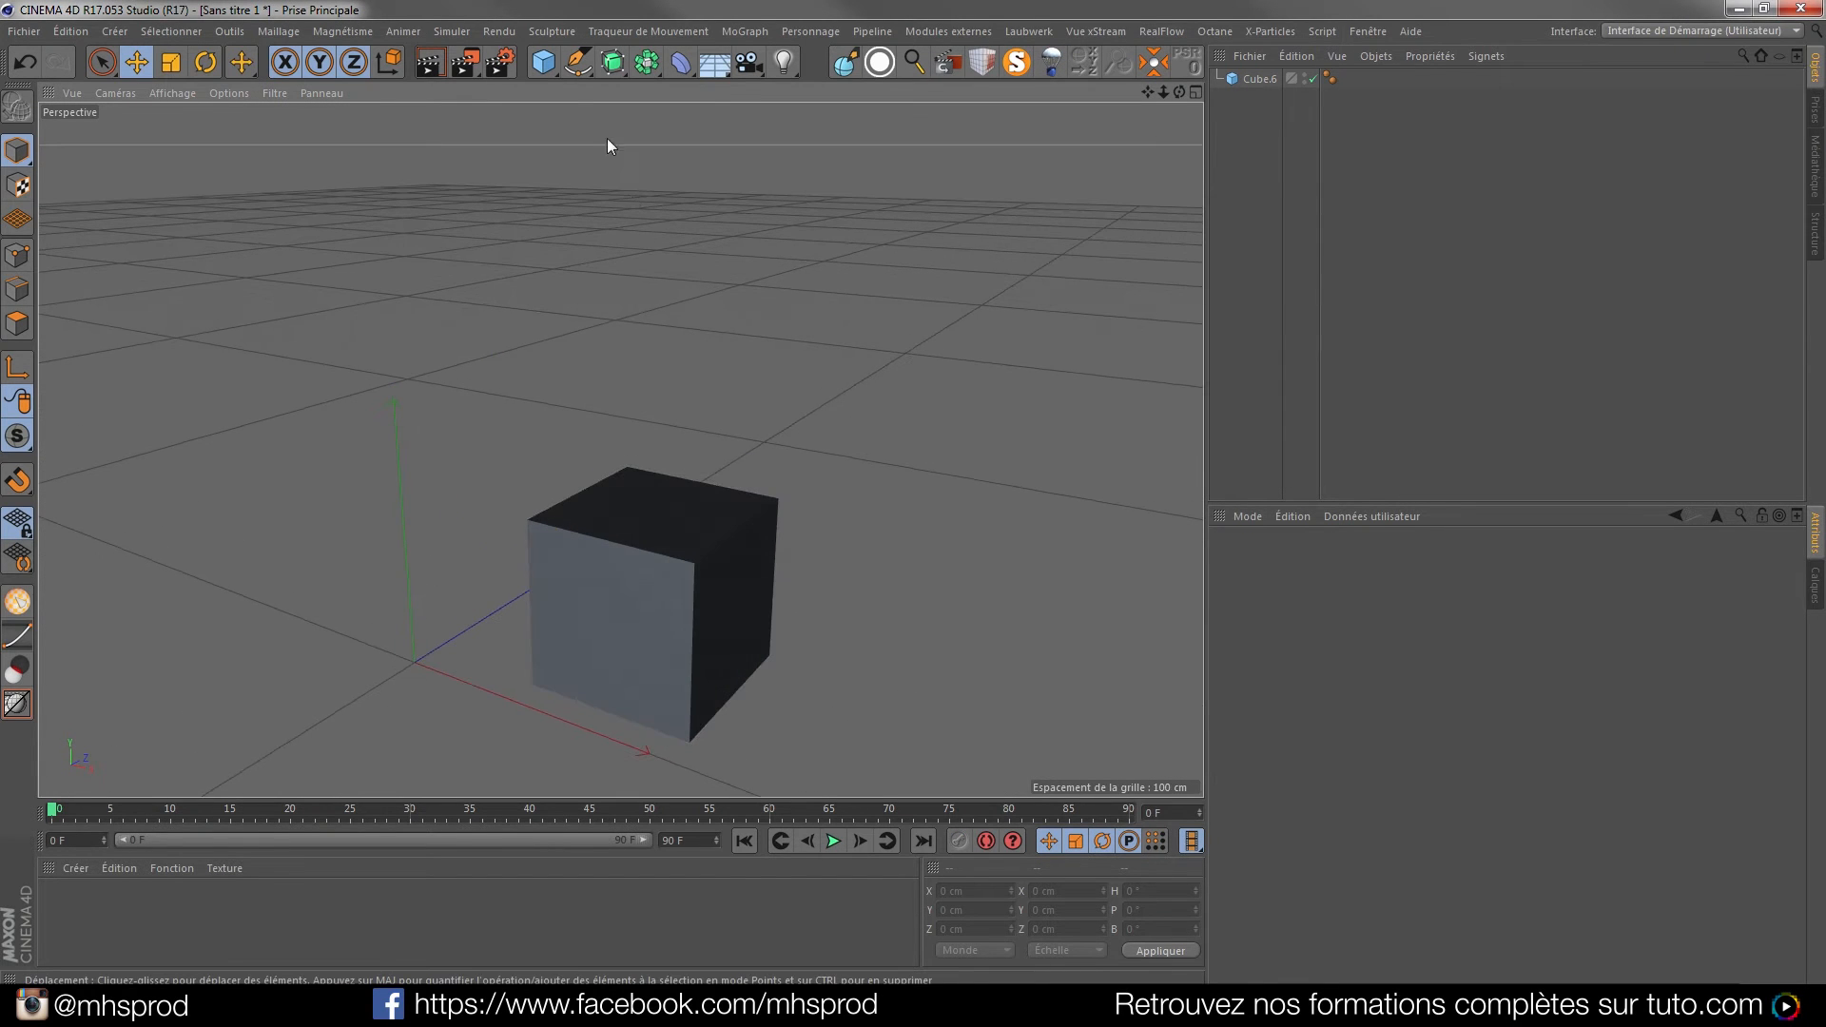
Add a cone and position it by hand over the cube at about X 213, Y 300, Z 153 cm
left_click(543, 62)
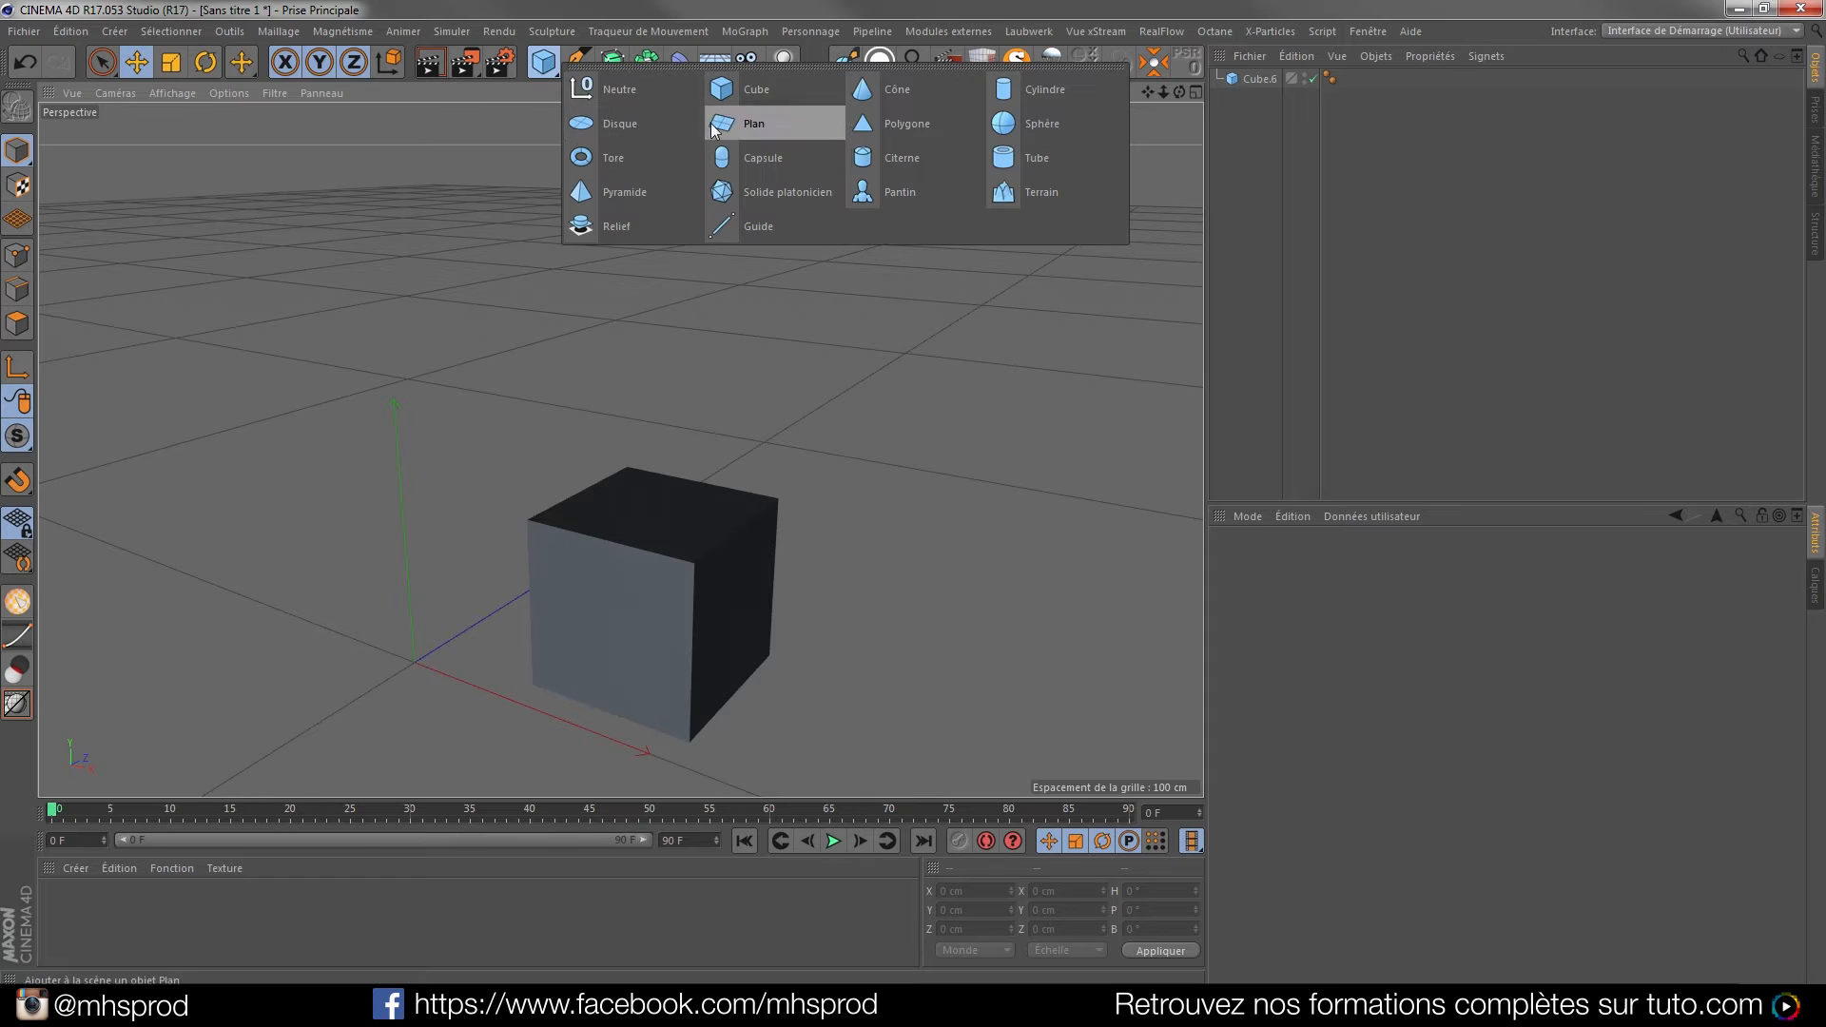
left_click(892, 88)
left_click_drag(374, 689, 498, 461)
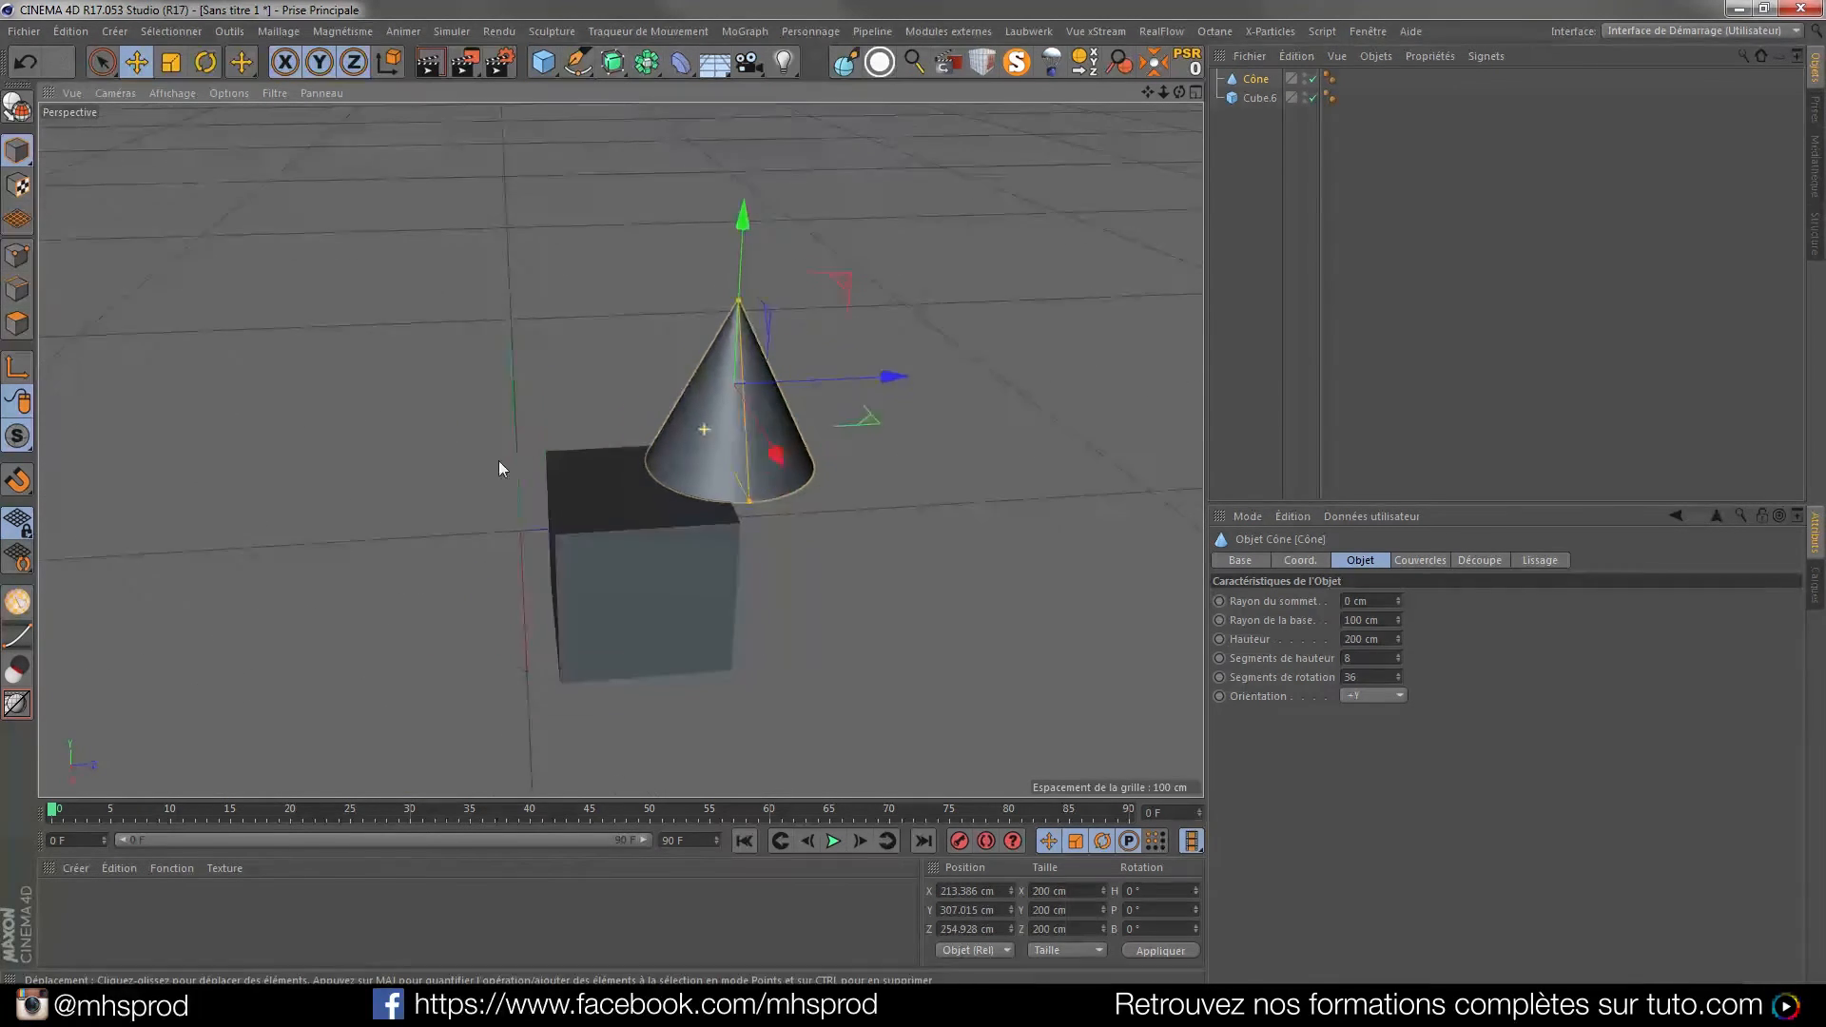
left_click_drag(892, 407, 816, 390)
left_click_drag(693, 570, 688, 466, "alt")
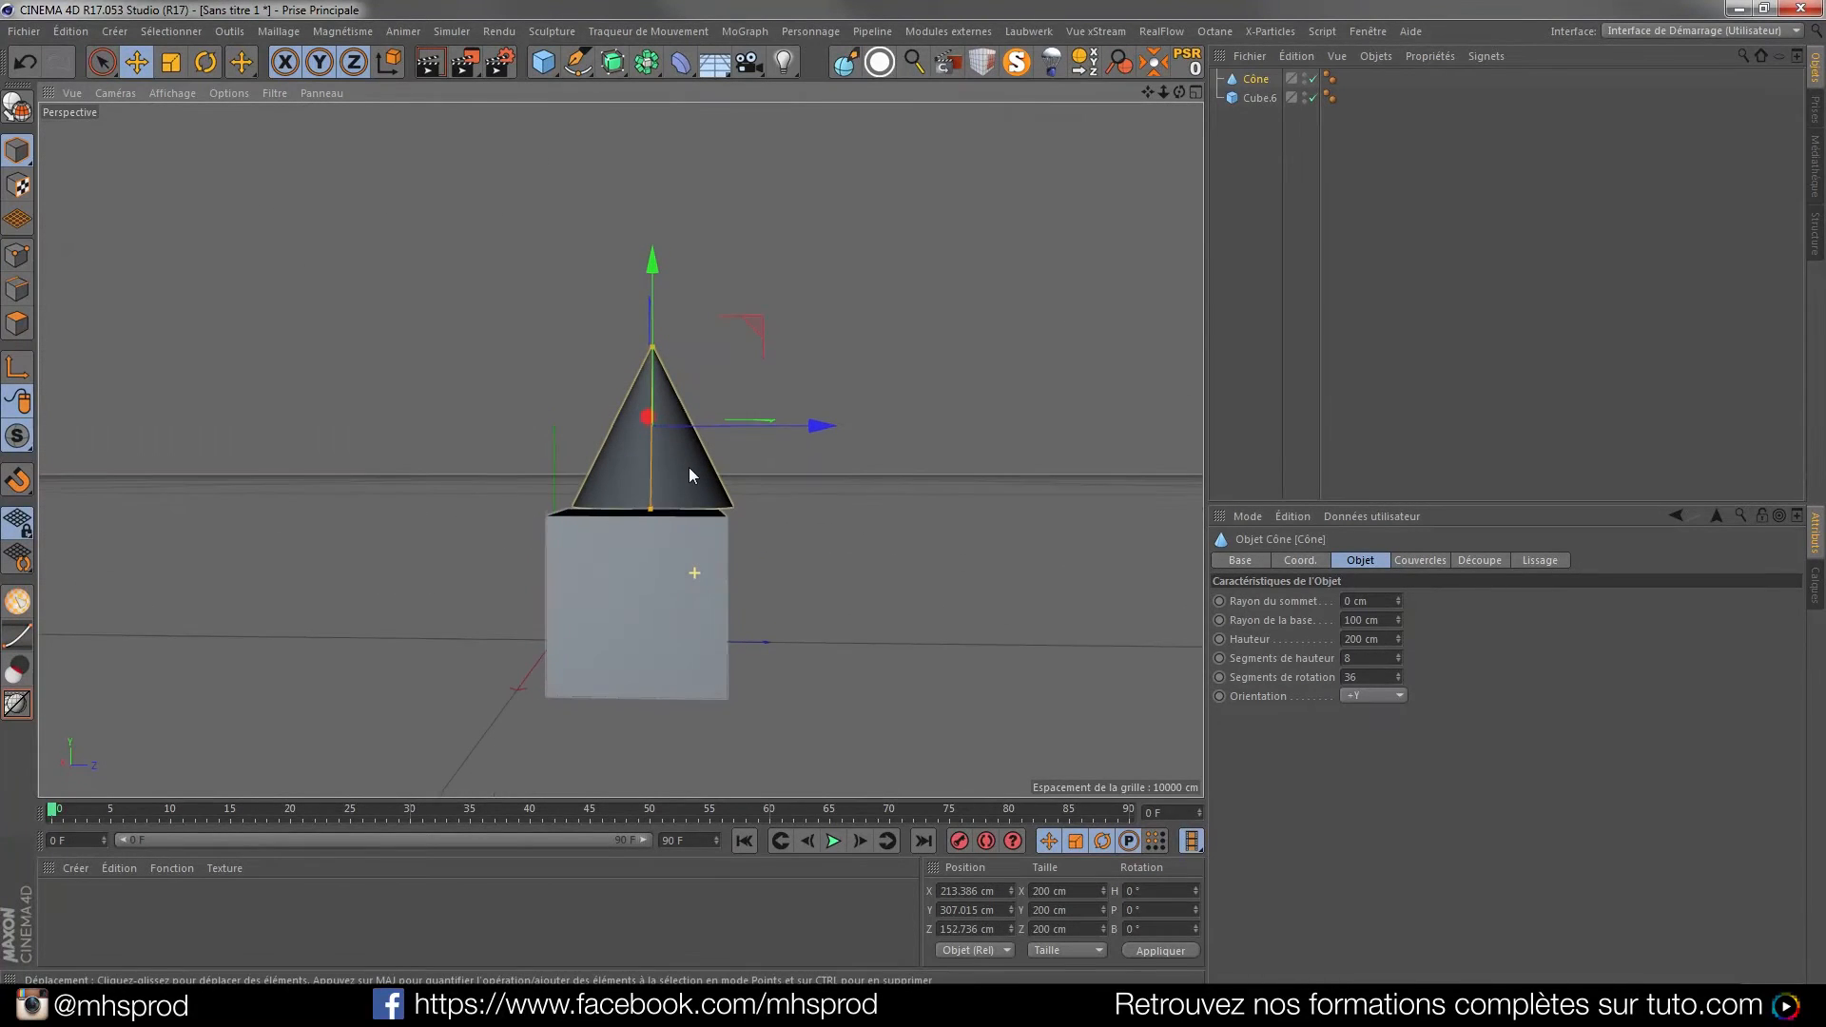
left_click_drag(652, 258, 652, 267)
scroll(626, 606, "up", 5)
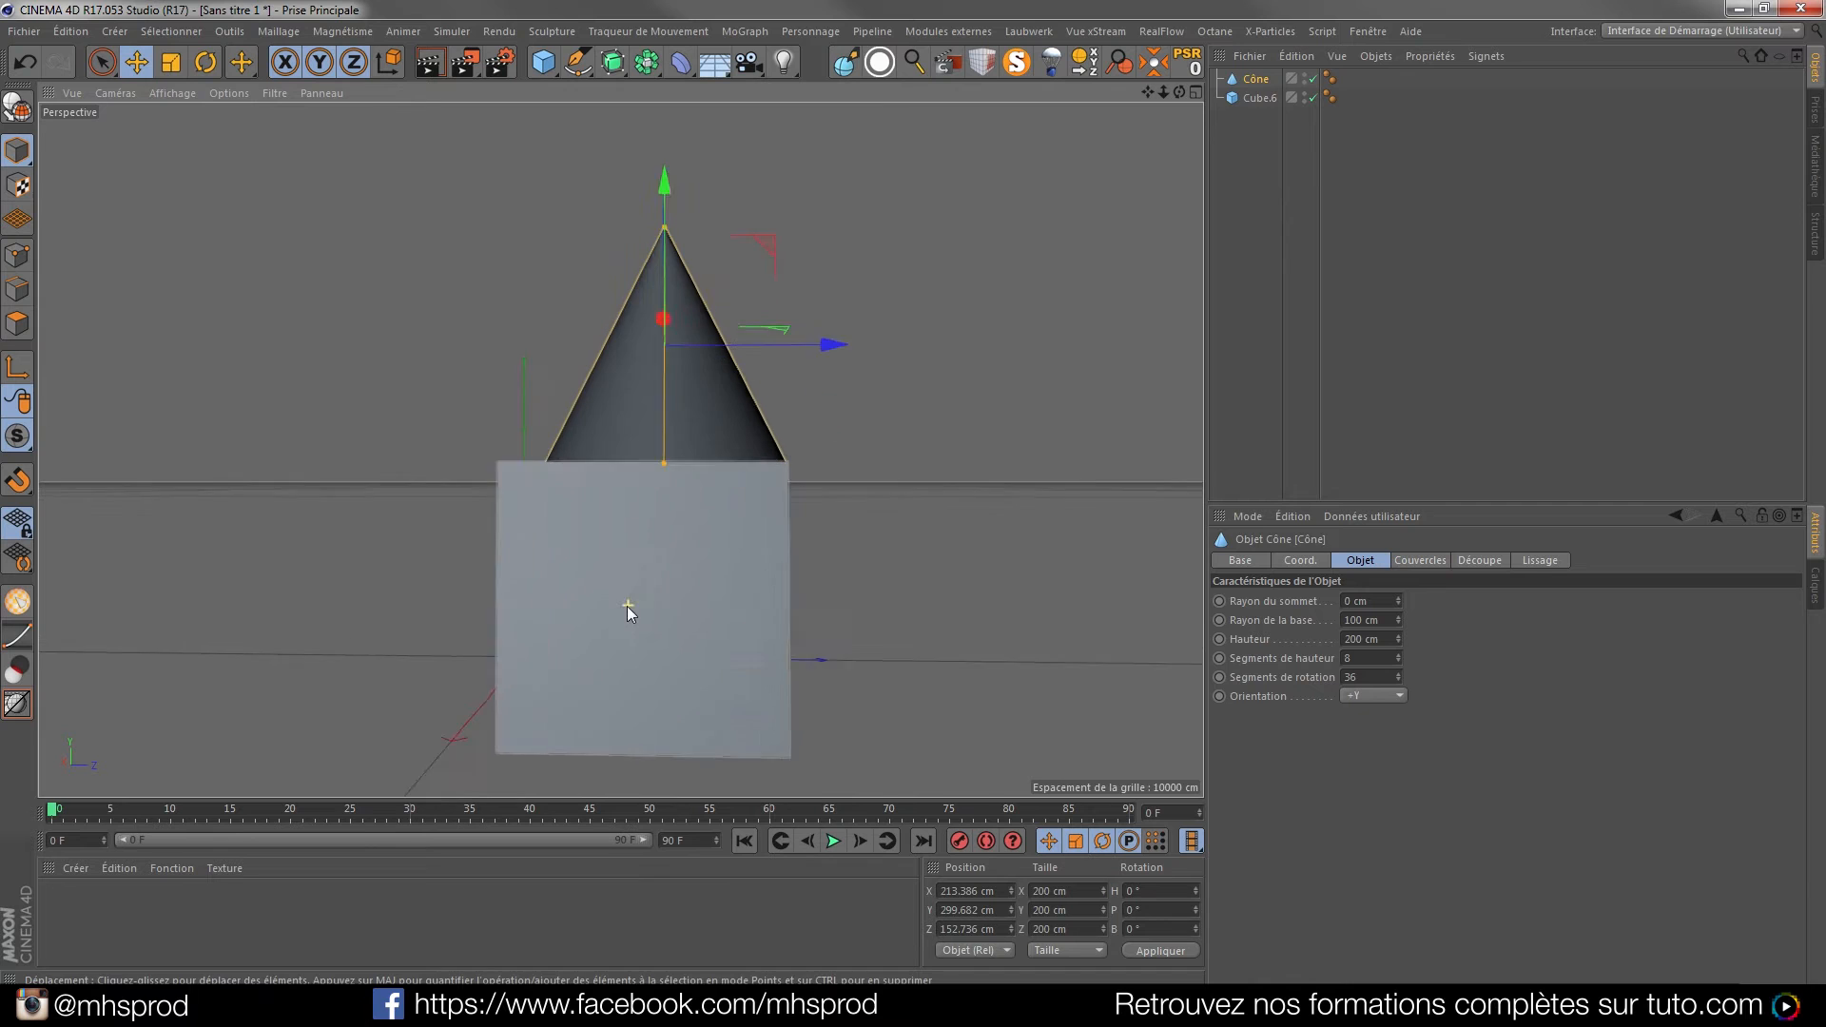
left_click_drag(671, 441, 669, 477, "alt")
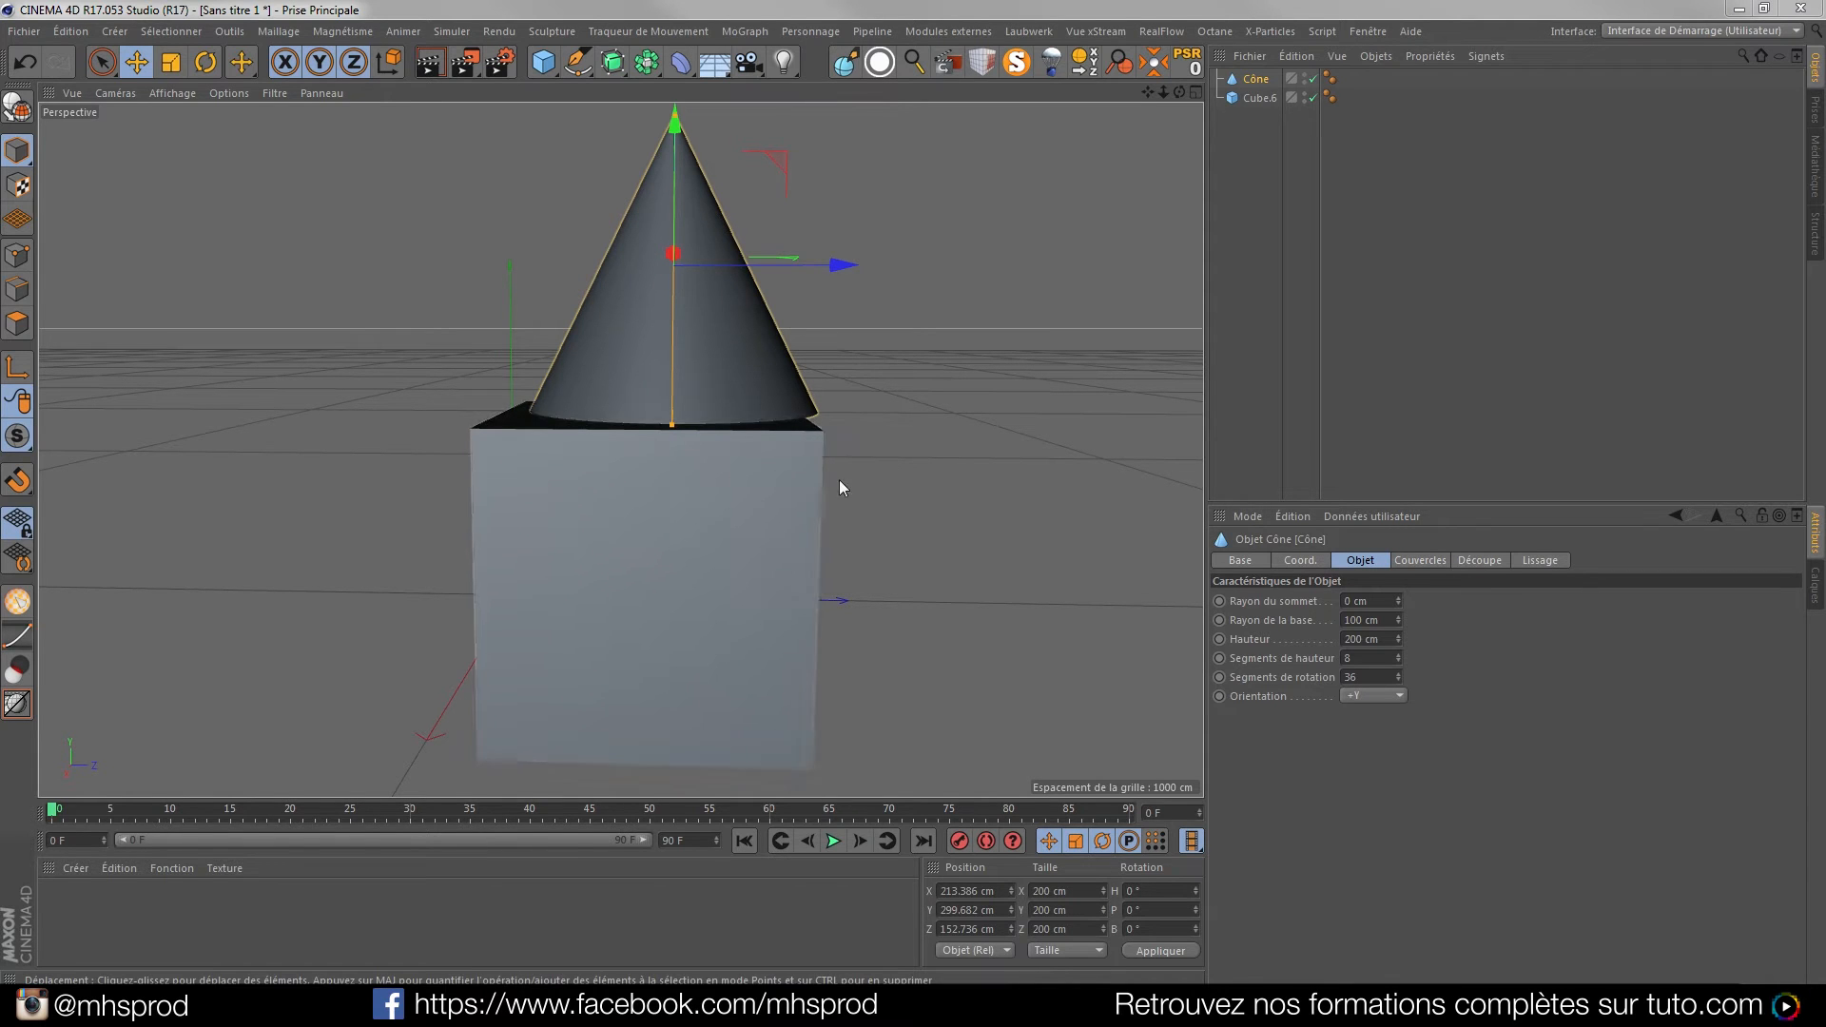
Raise the cone clear of the cube to a height of about 366 cm on Y
middle_click_drag(778, 531, 675, 571, "alt")
scroll(676, 569, "down", 3)
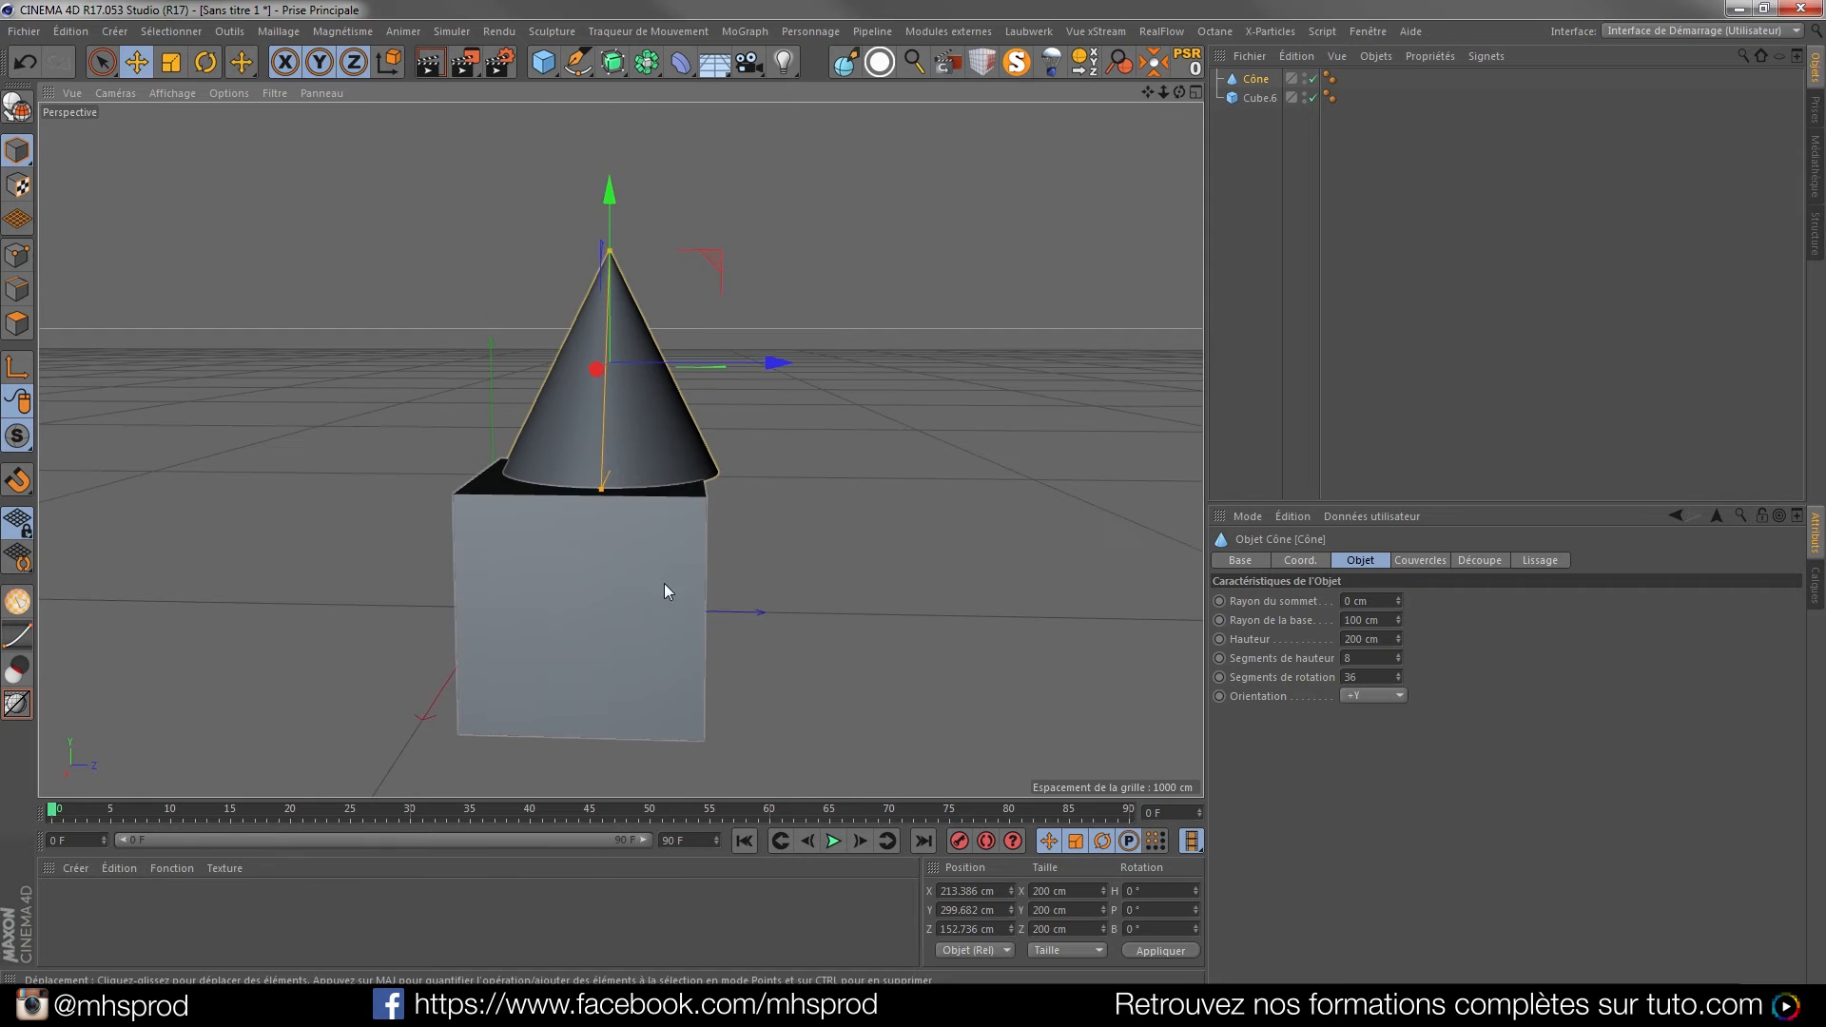
left_click_drag(664, 584, 605, 578, "alt")
middle_click_drag(634, 580, 682, 586, "alt")
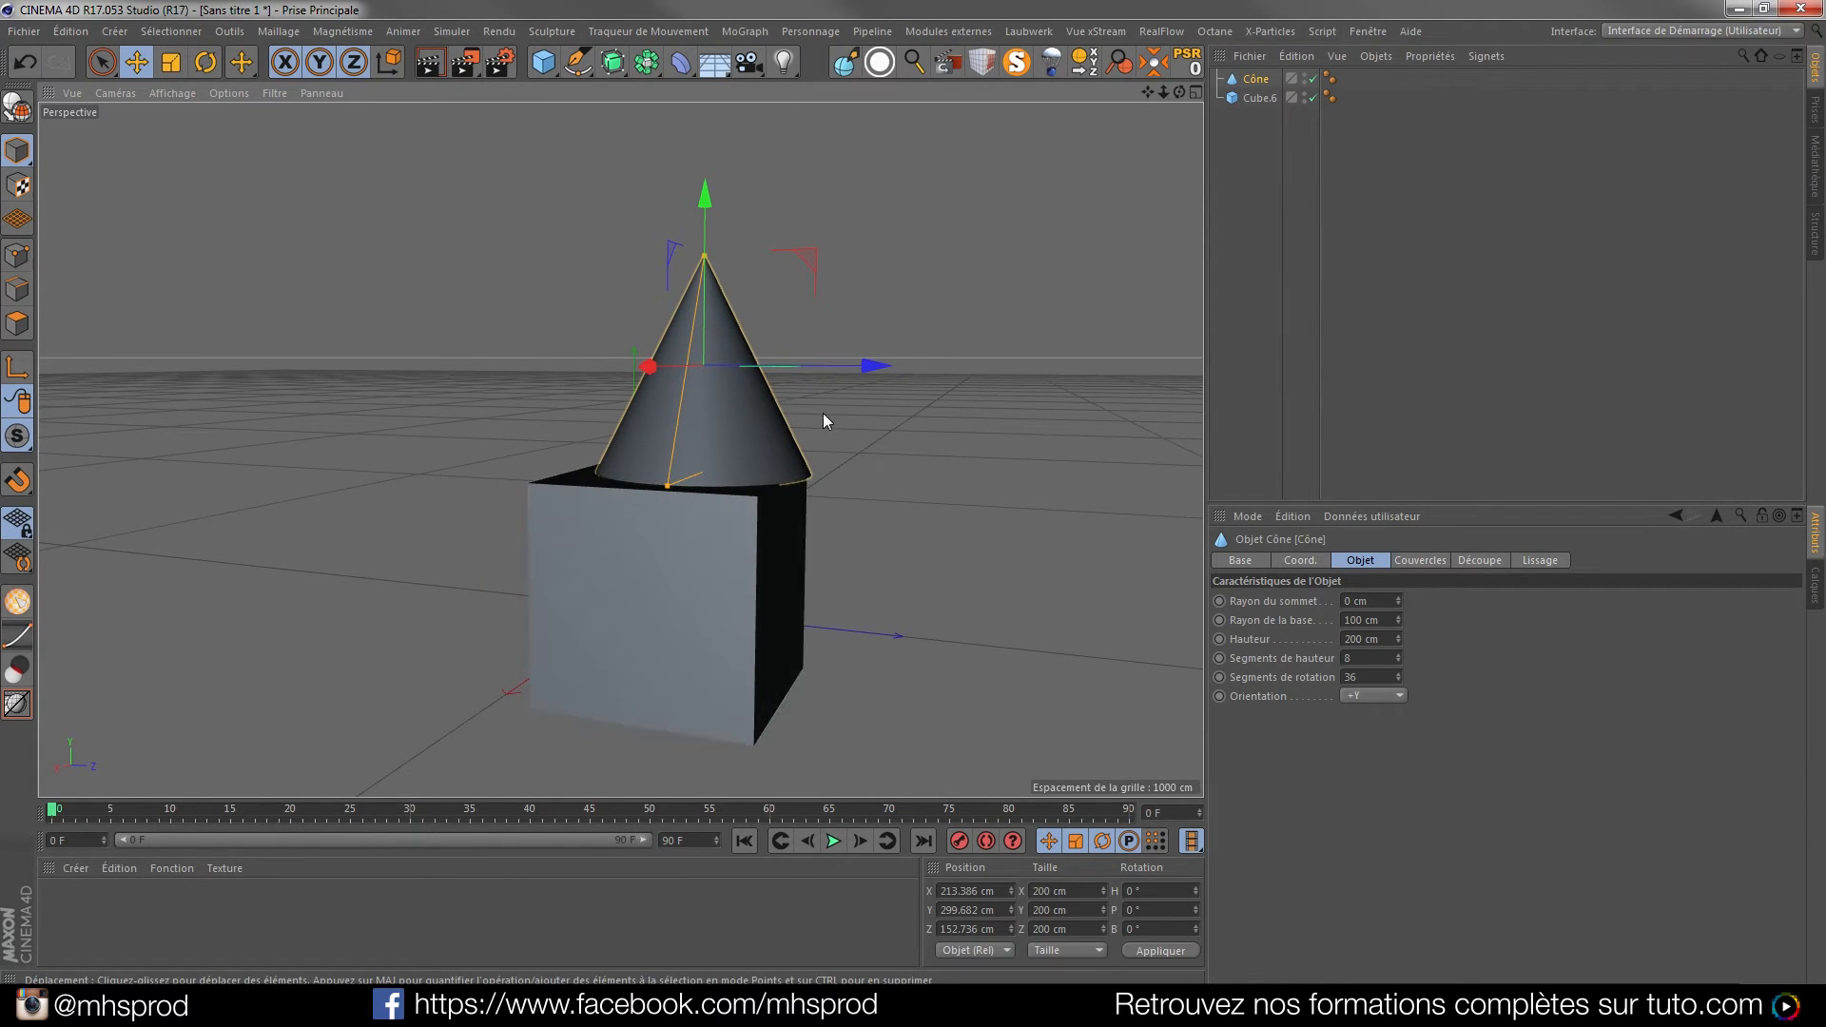
left_click_drag(654, 574, 738, 552, "alt")
left_click_drag(645, 323, 808, 551)
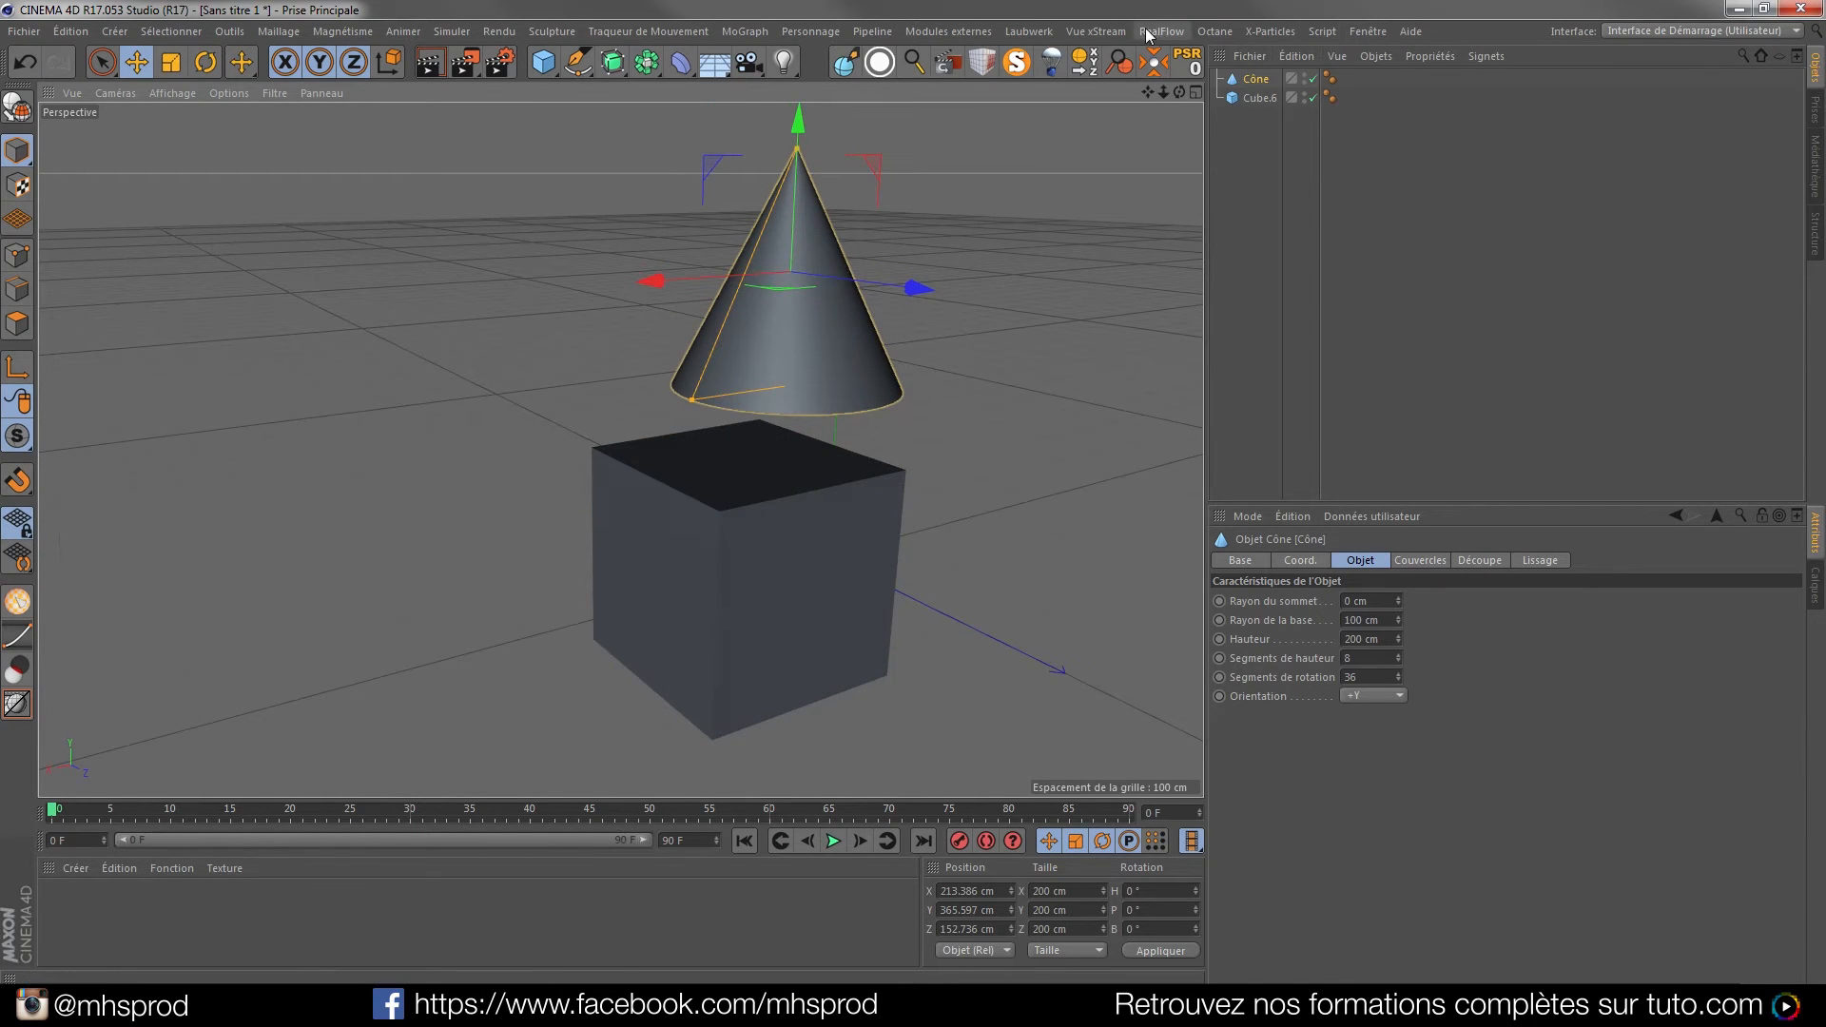
Drop the cone onto the cube with Drop It!, using Cube.6 as the target object
left_click(1050, 68)
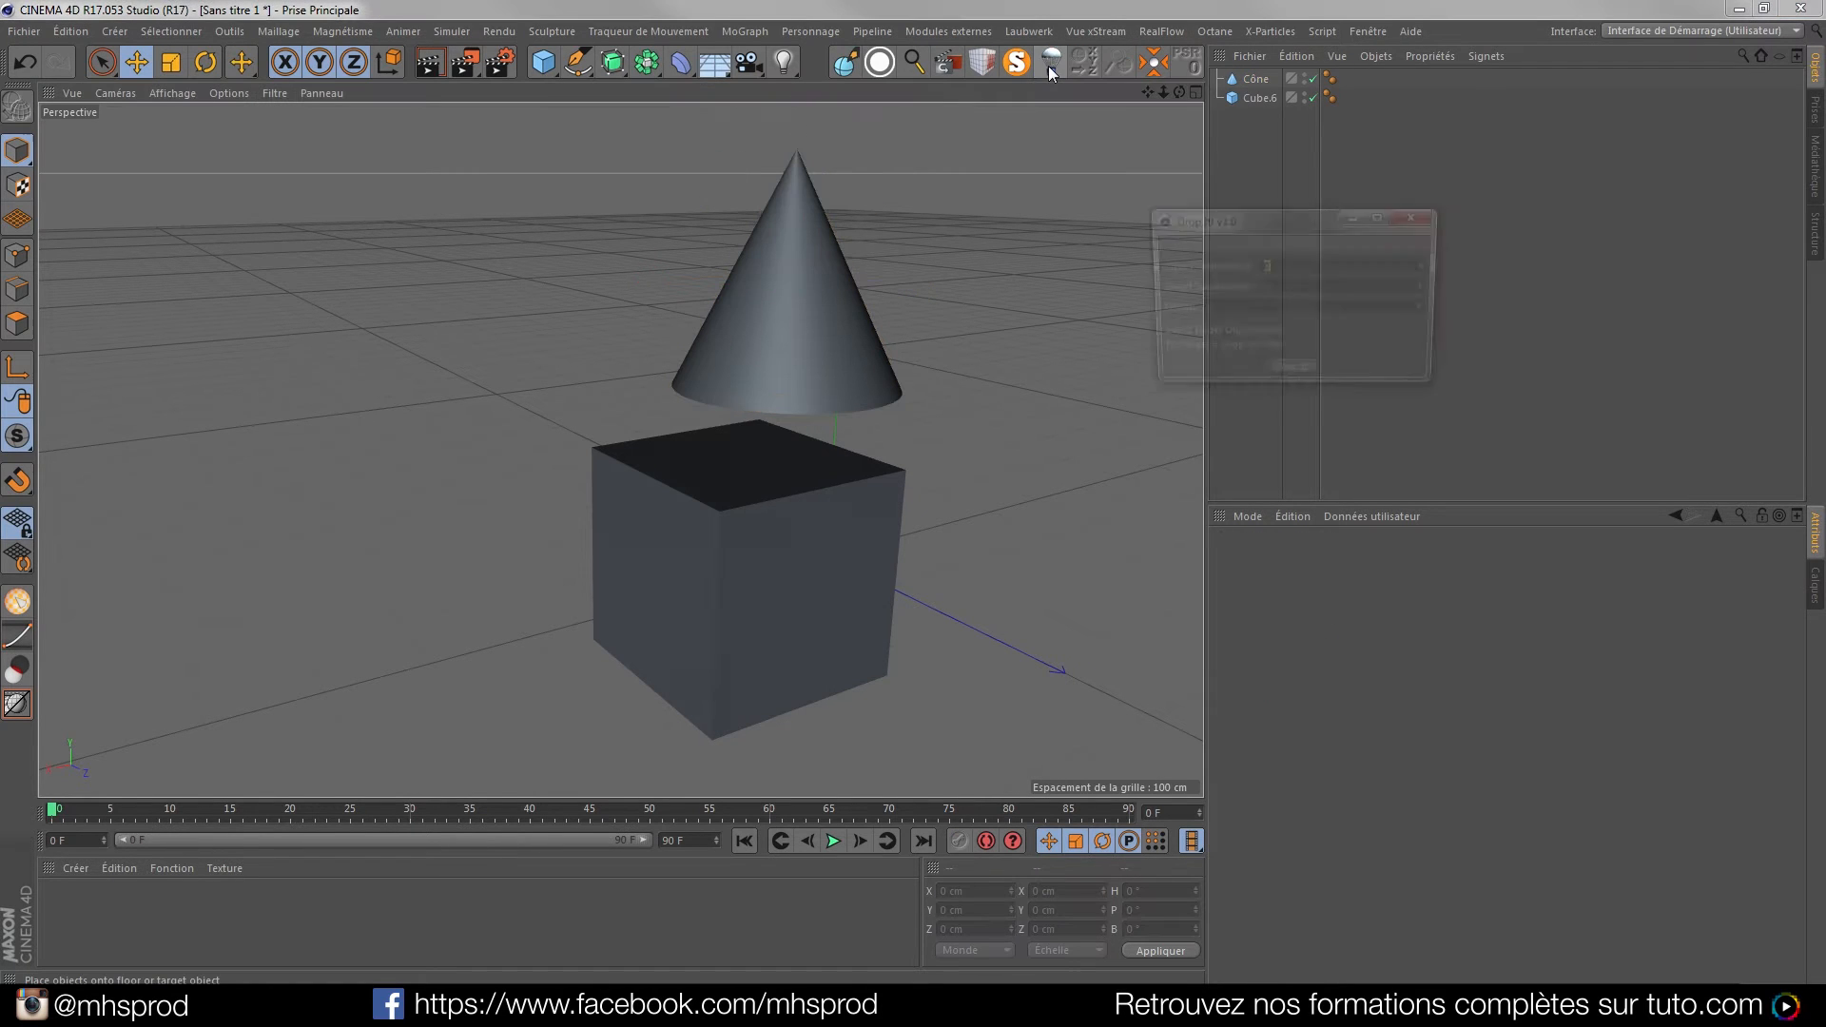
left_click(1254, 101)
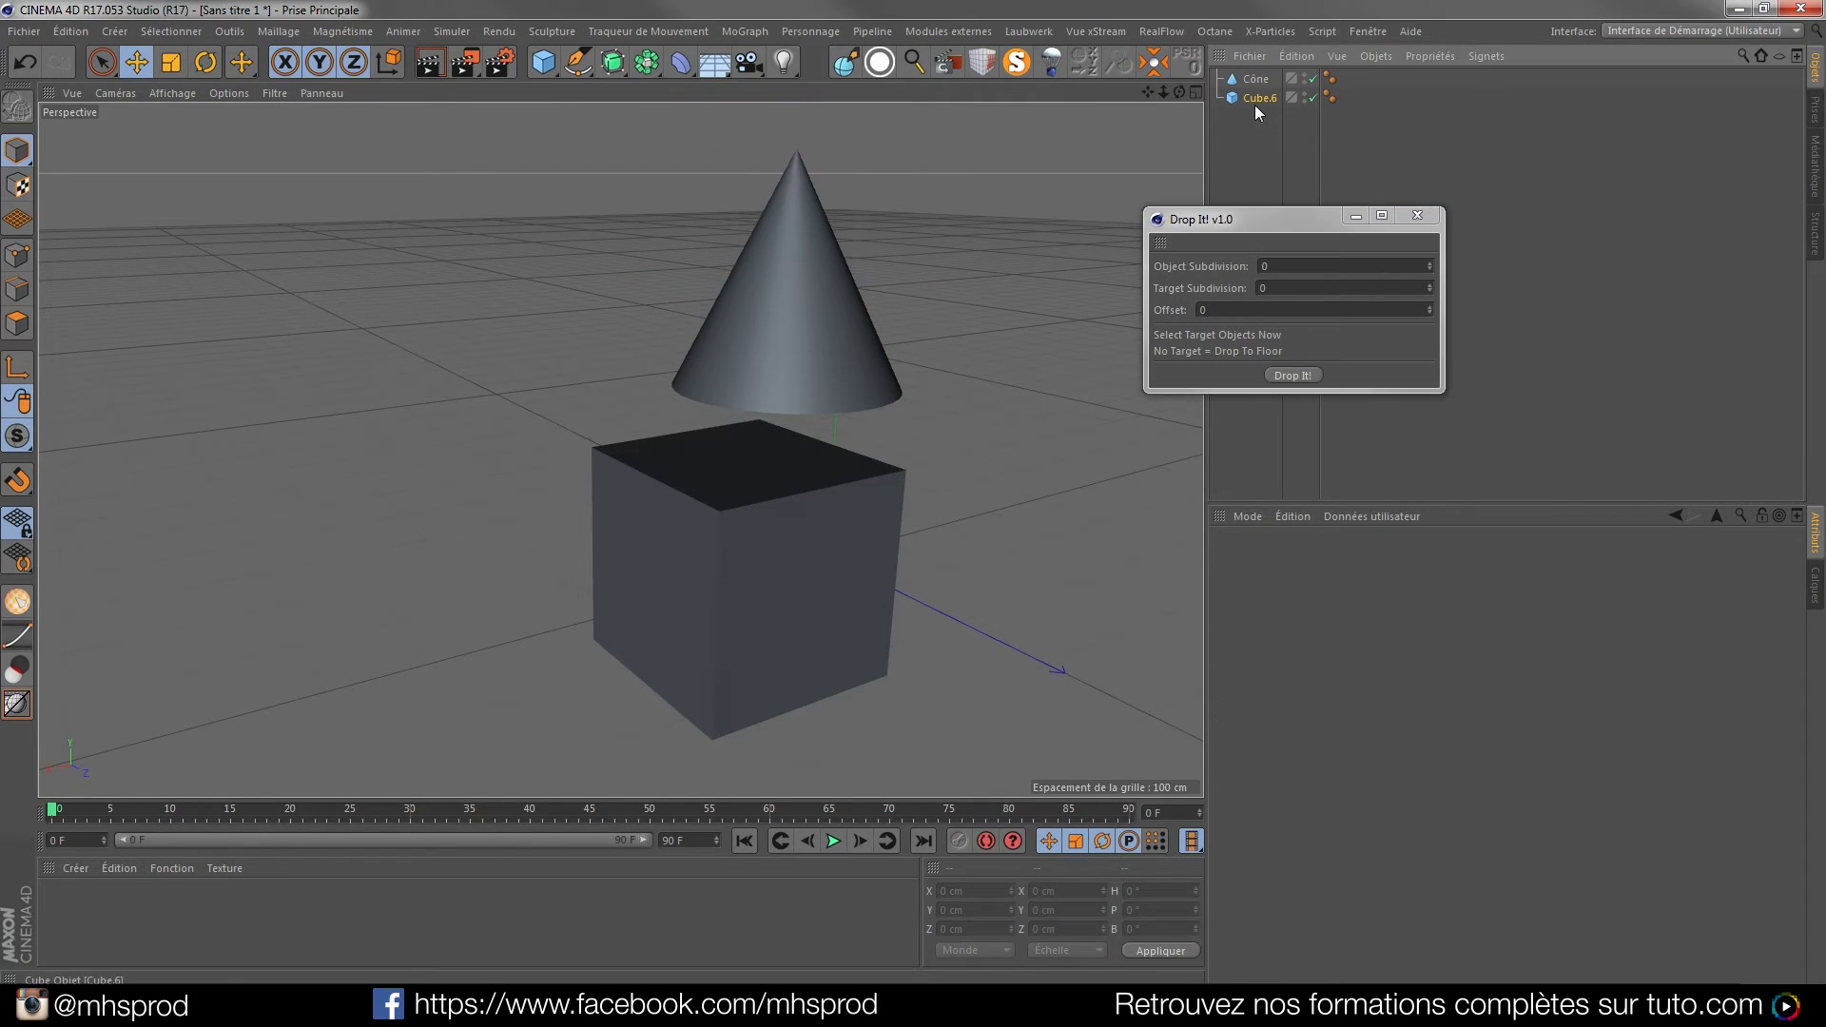
left_click(1285, 377)
left_click(1288, 376)
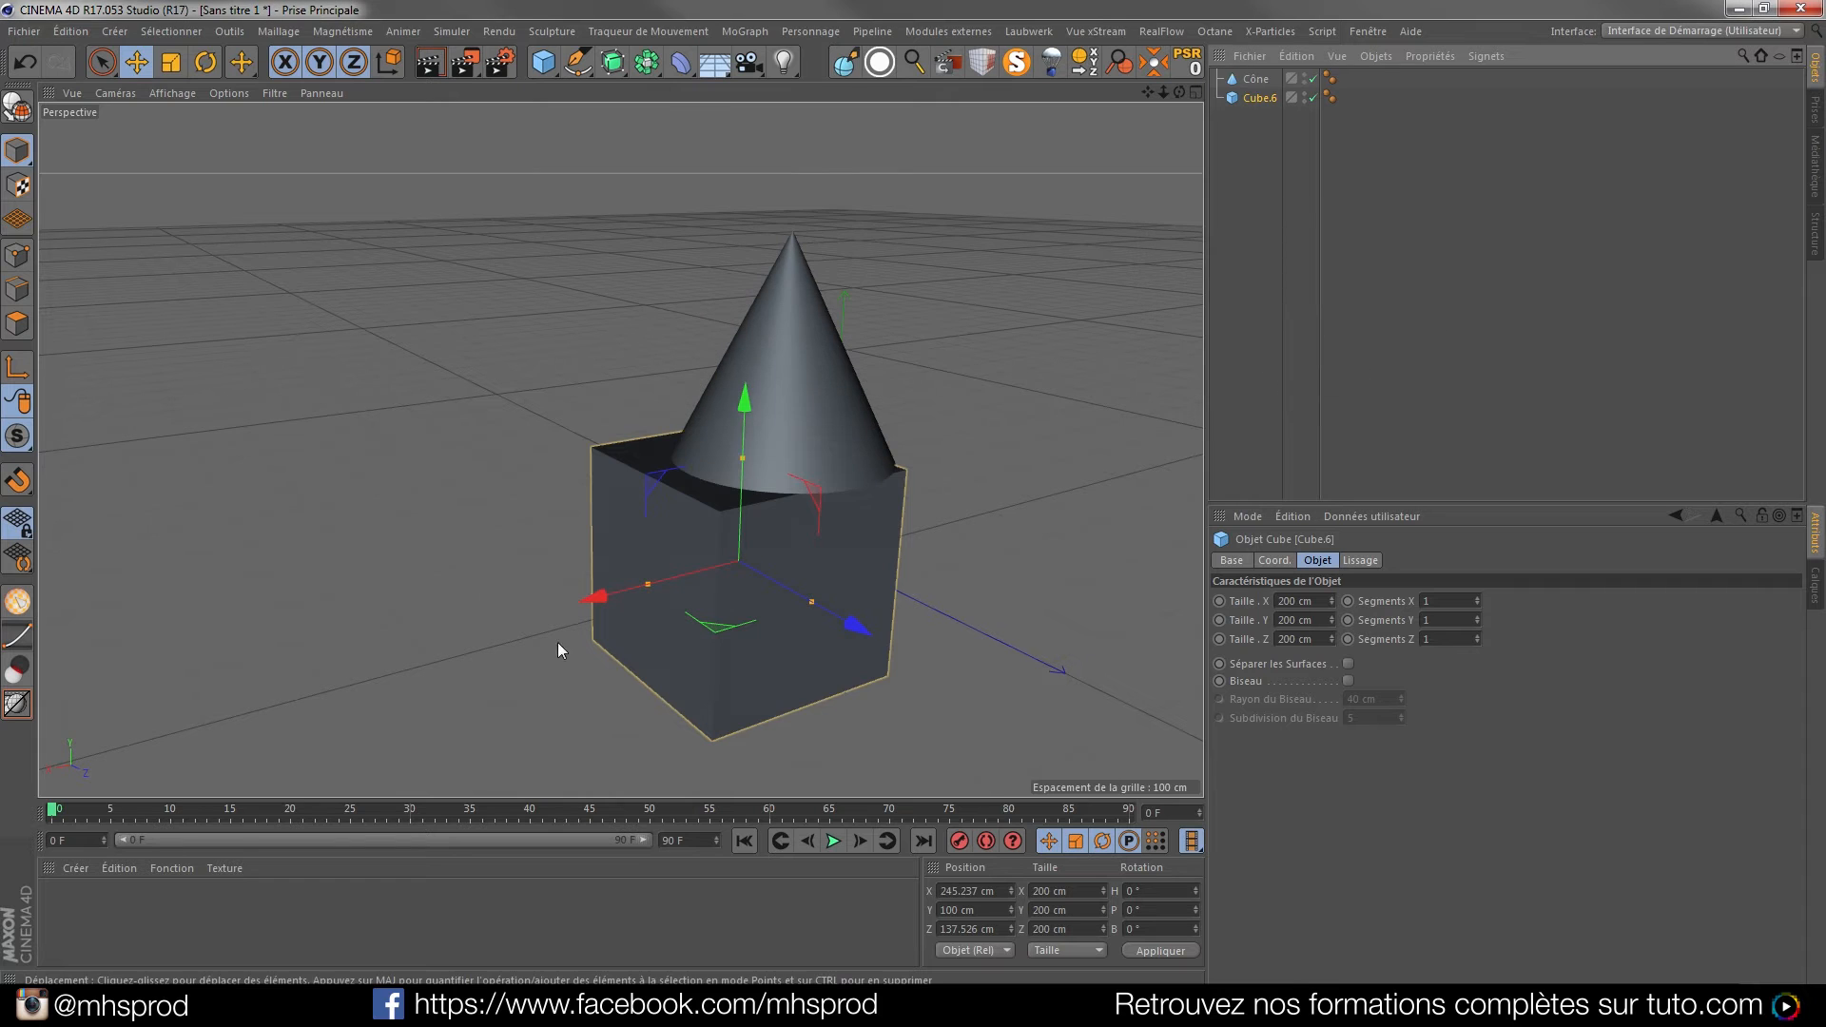
Examine from several angles and distances how the cone sits on the cube's upper face
scroll(766, 495, "down", 3)
scroll(790, 498, "up", 5)
left_click_drag(802, 502, 663, 555, "alt")
scroll(728, 549, "down", 2)
scroll(726, 502, "down", 2)
scroll(715, 498, "up", 8)
scroll(484, 482, "down", 8)
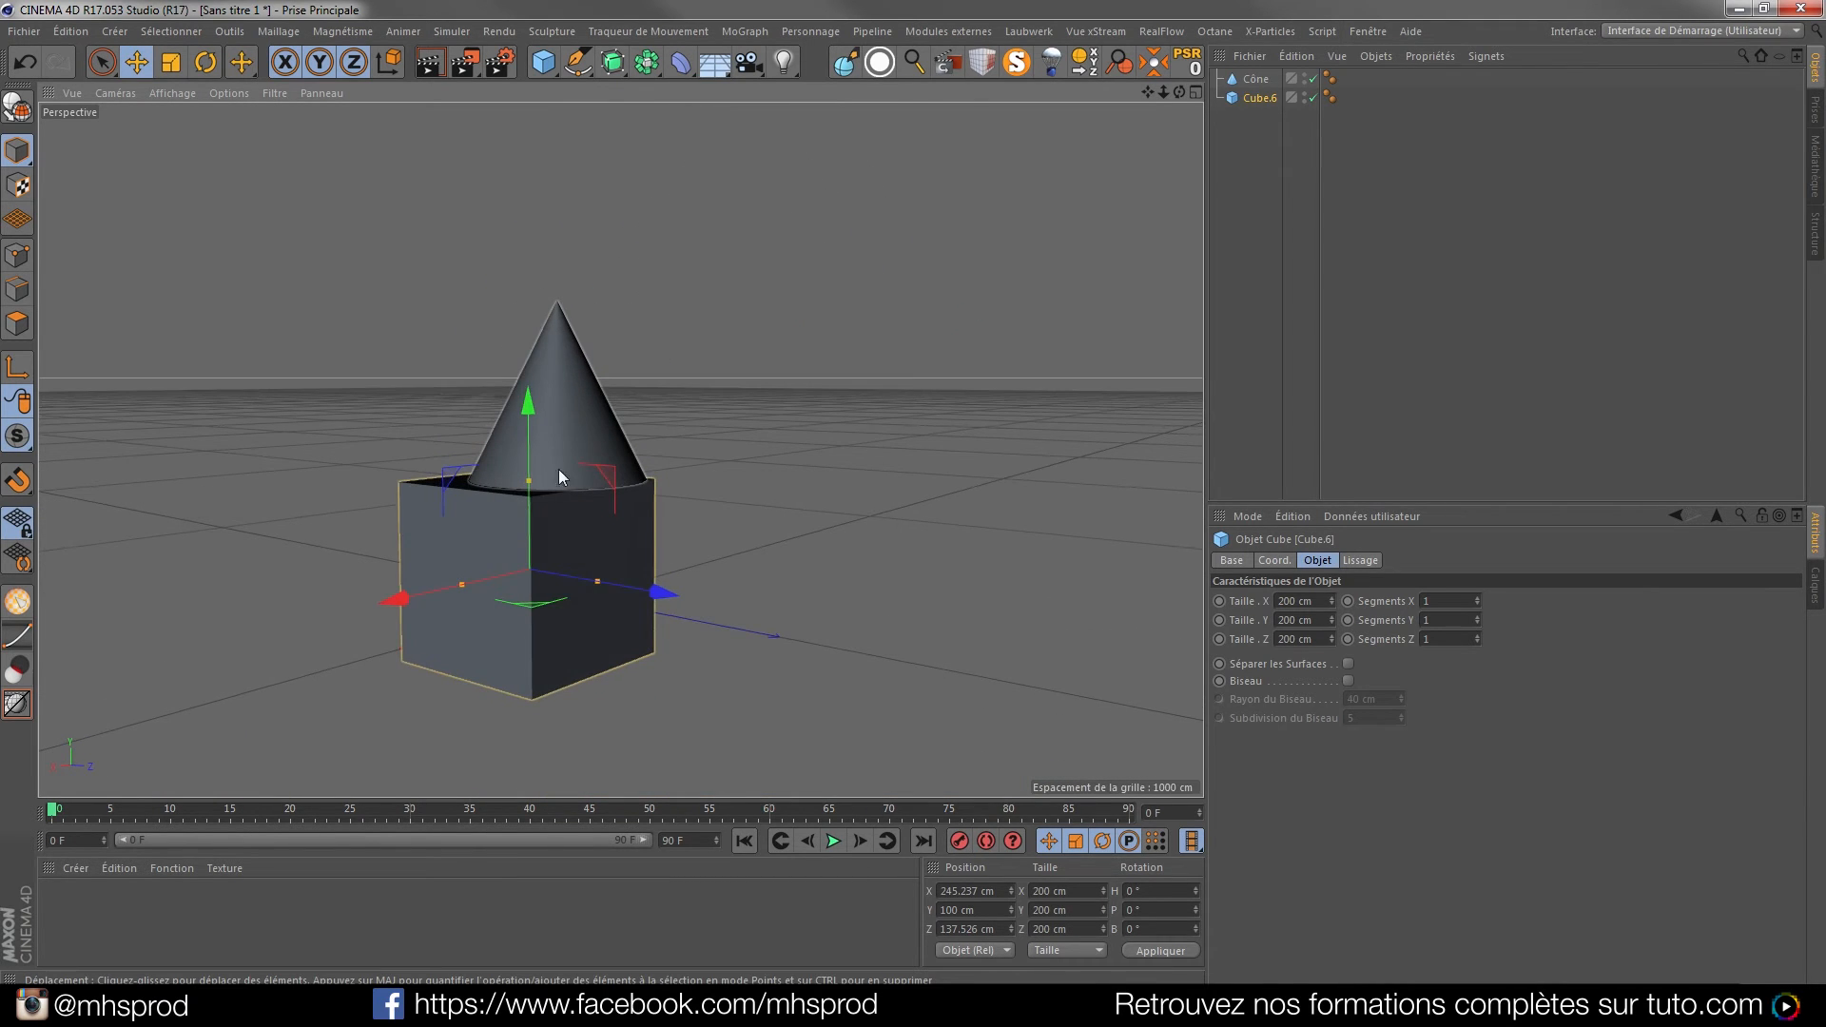
Show the quantize settings in the modelling settings and move the cube along Z in 10 cm increments to 207.526 cm
key("shift+m")
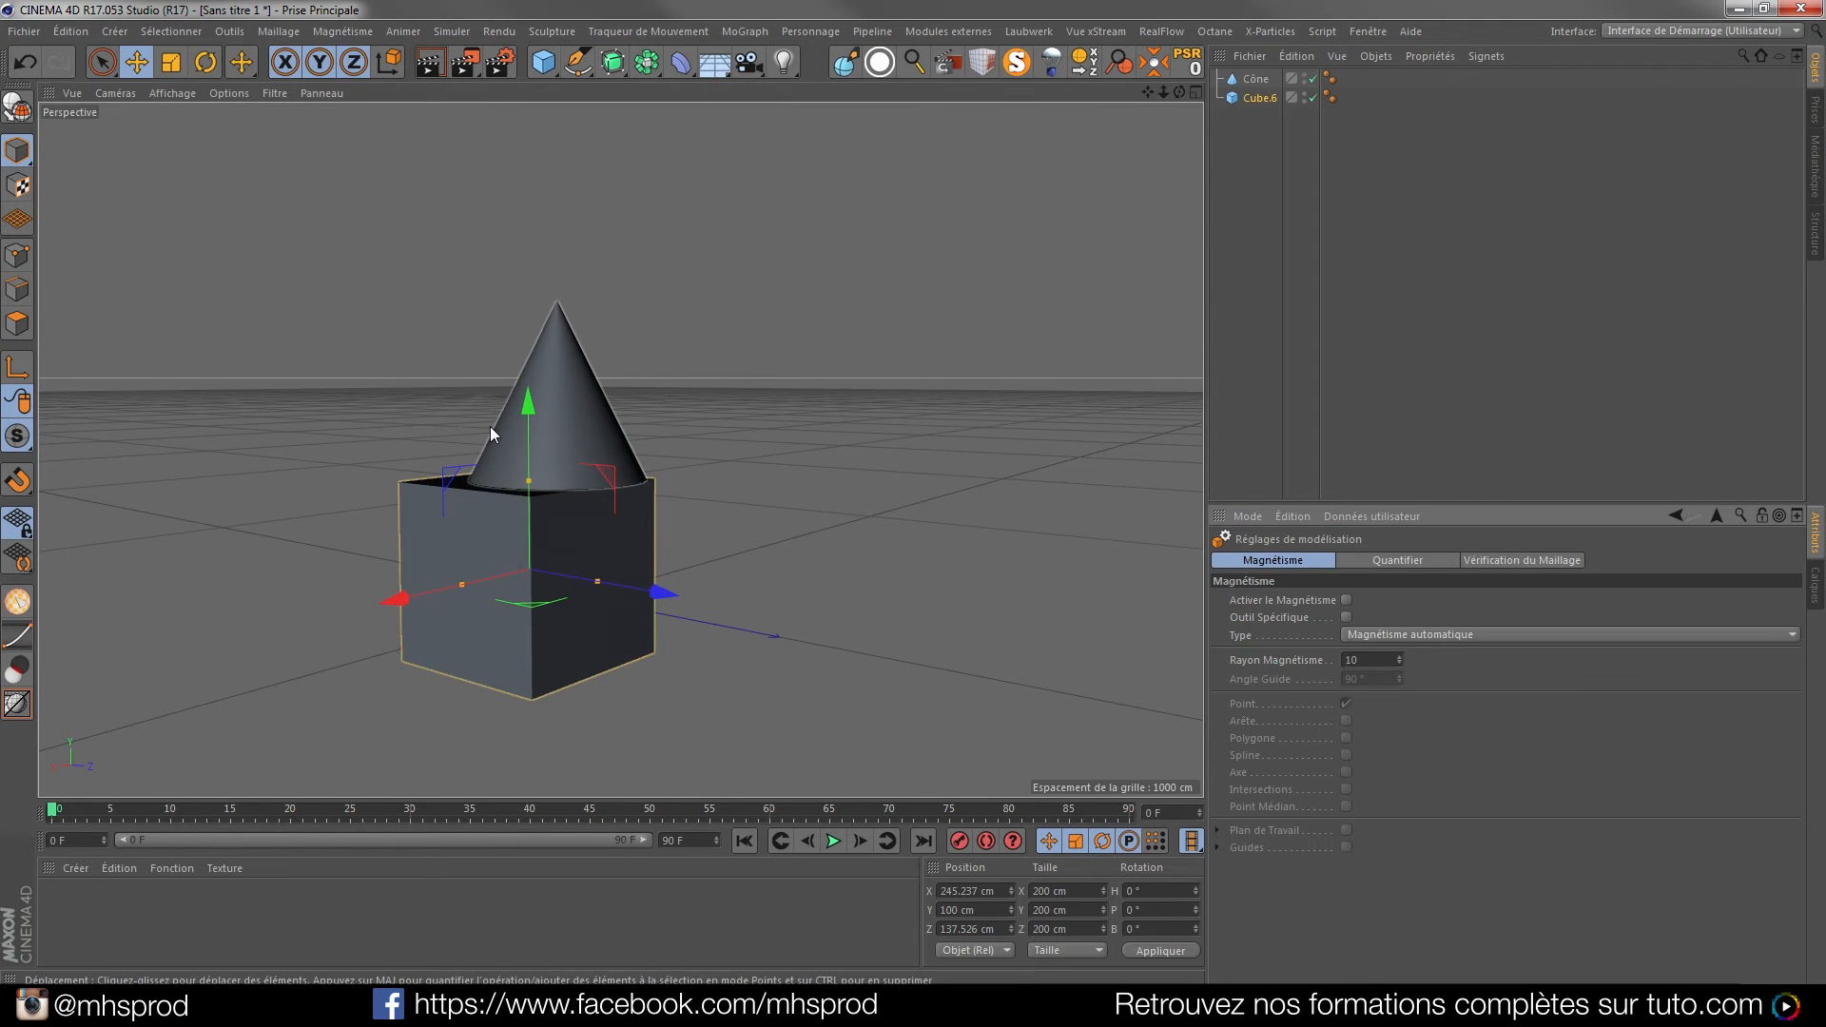
left_click(1514, 559)
left_click(1424, 562)
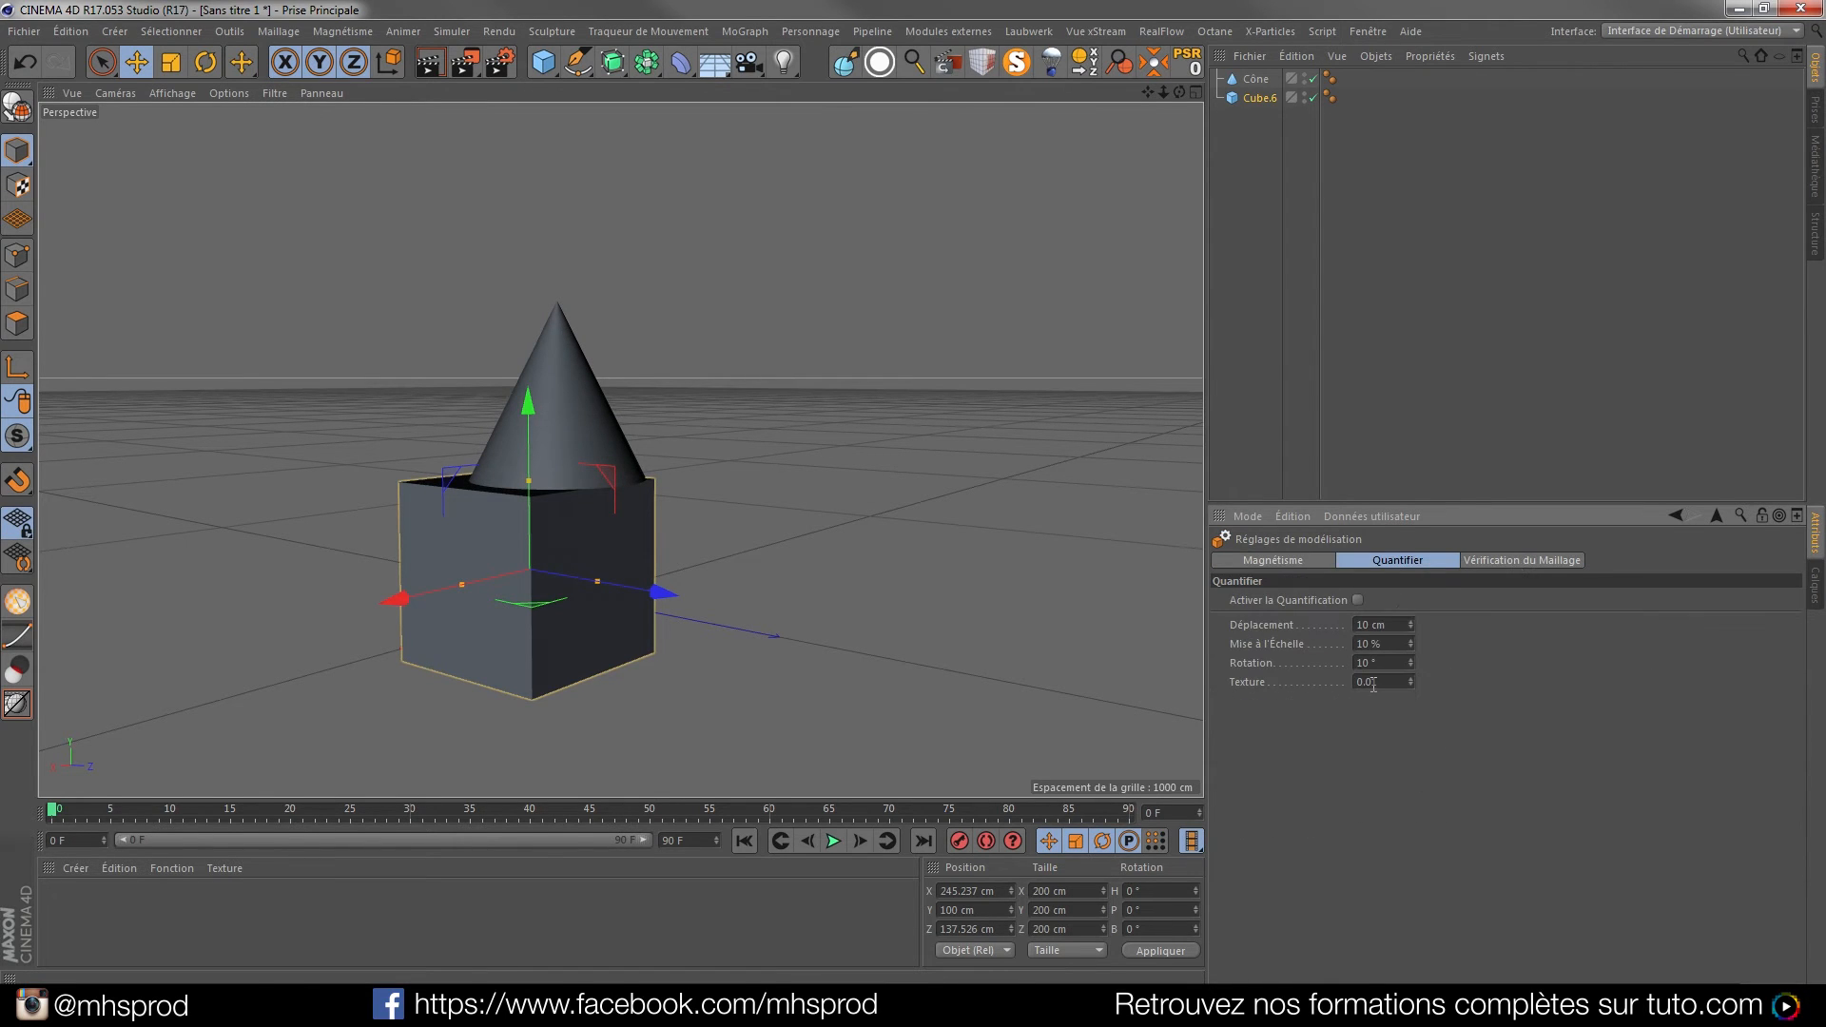
left_click_drag(345, 523, 487, 580, "alt")
left_click_drag(665, 564, 721, 580)
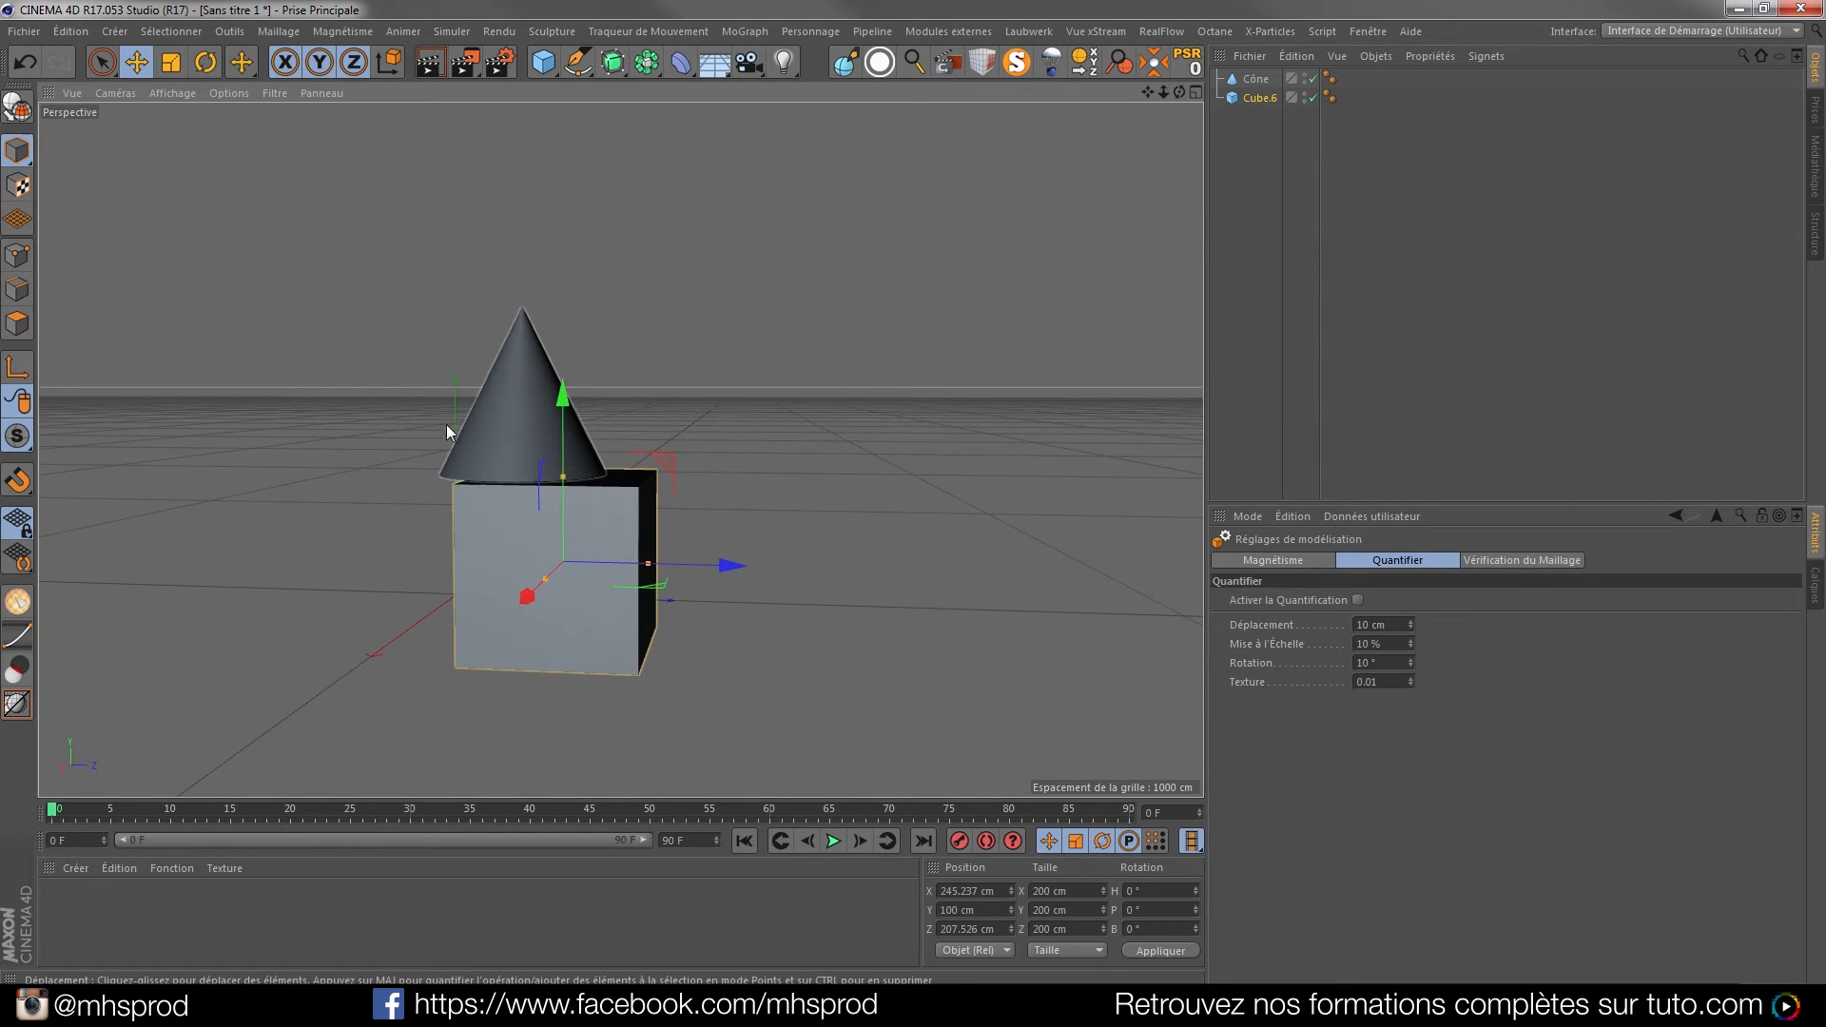
Reposition cone and cube by hand with the cone floating above the cube, the cube at about X 96, Y 237, Z 295 cm
left_click(485, 437)
left_click_drag(523, 218, 886, 424)
left_click(1255, 98)
left_click_drag(857, 297, 842, 357)
left_click_drag(831, 533, 842, 606, "alt")
left_click_drag(896, 480, 740, 390)
left_click_drag(711, 464, 399, 342)
left_click_drag(977, 307, 892, 272)
Drop the floating cone onto the cube with Drop It!, choosing Cube.6 as the target and keeping subdivision and offset at 0
left_click(1255, 79)
left_click(1050, 61)
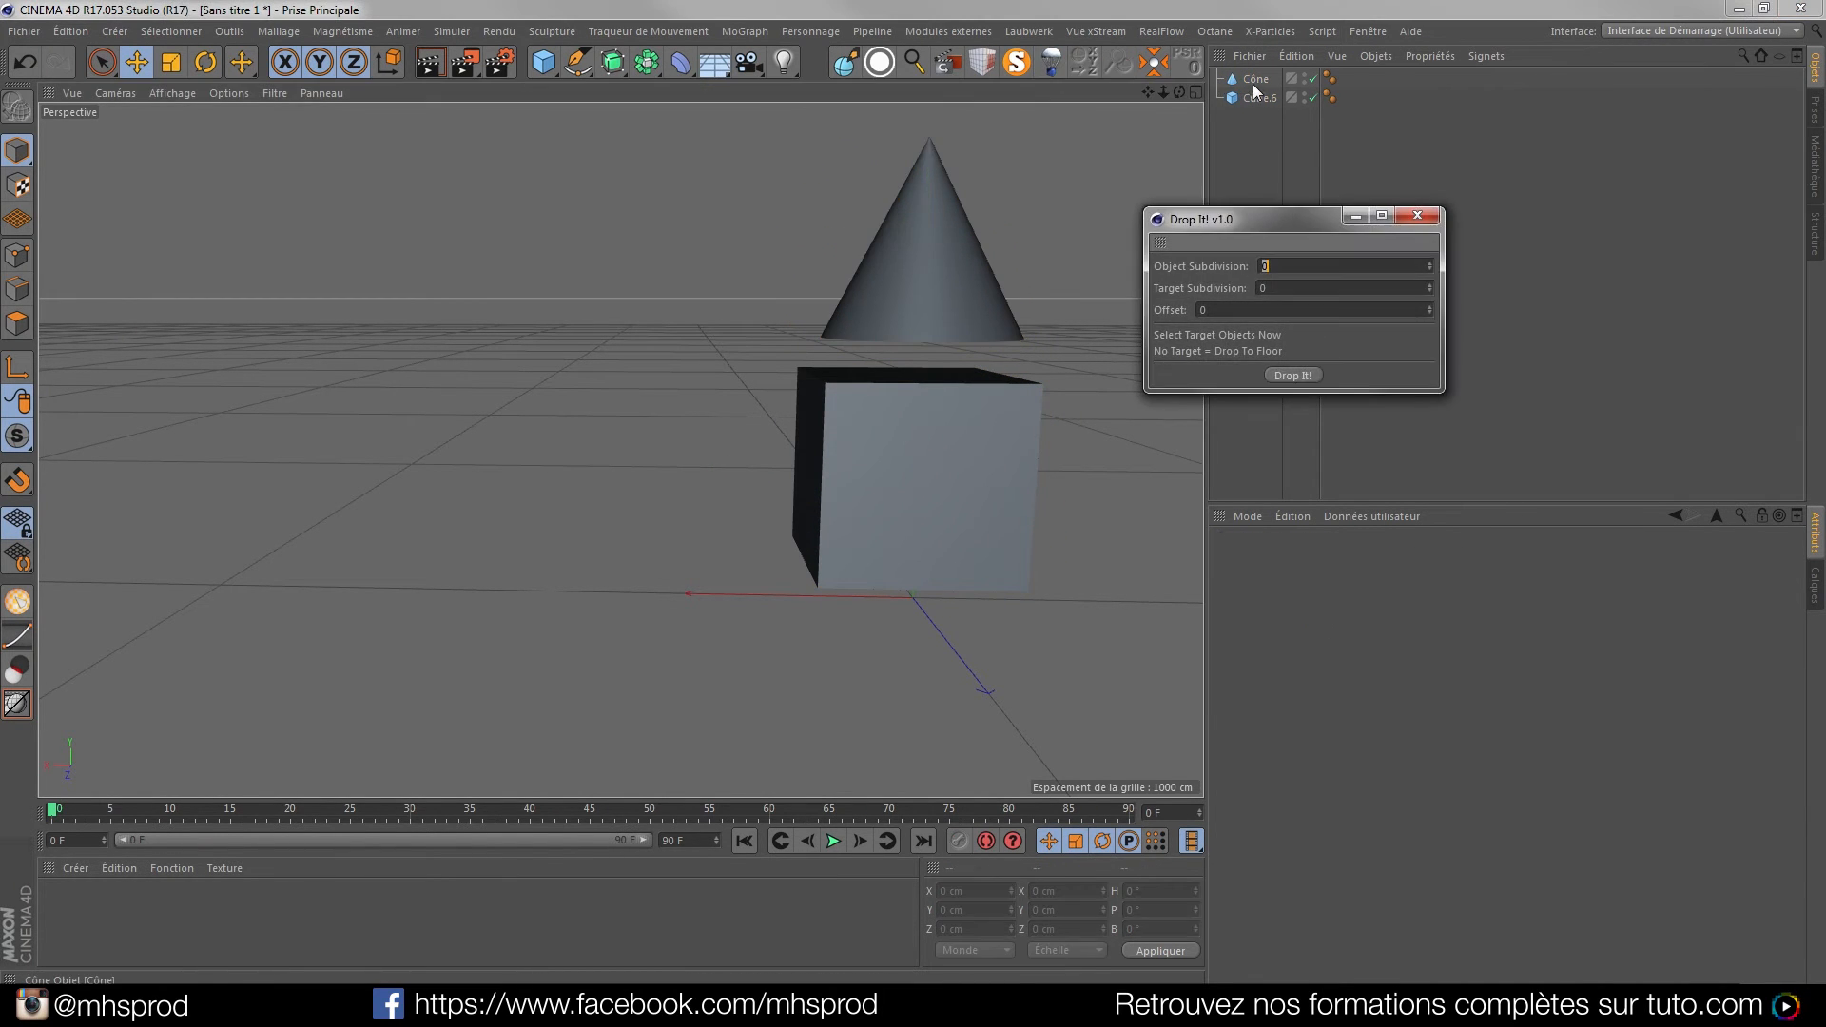
left_click(1257, 98)
left_click(1298, 374)
left_click_drag(1109, 428, 679, 419, "alt")
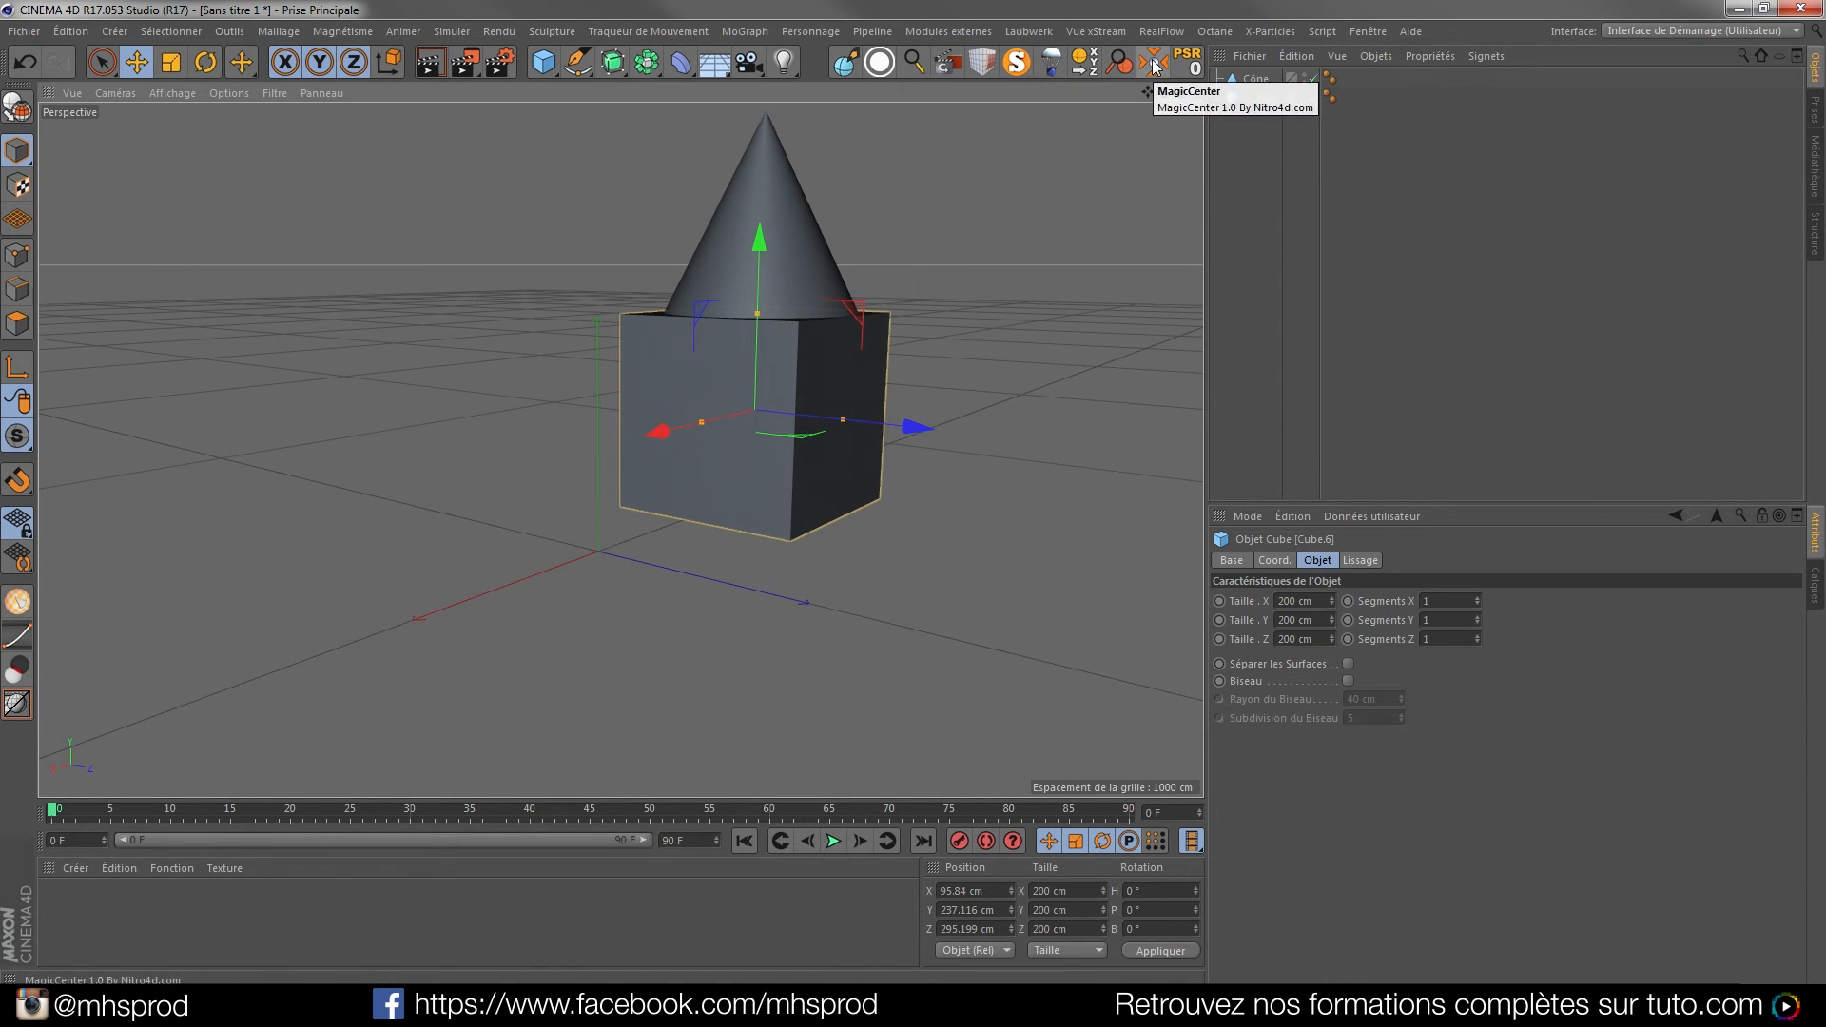
Delete the cone and select the remaining cube in polygon mode
left_click(1250, 82)
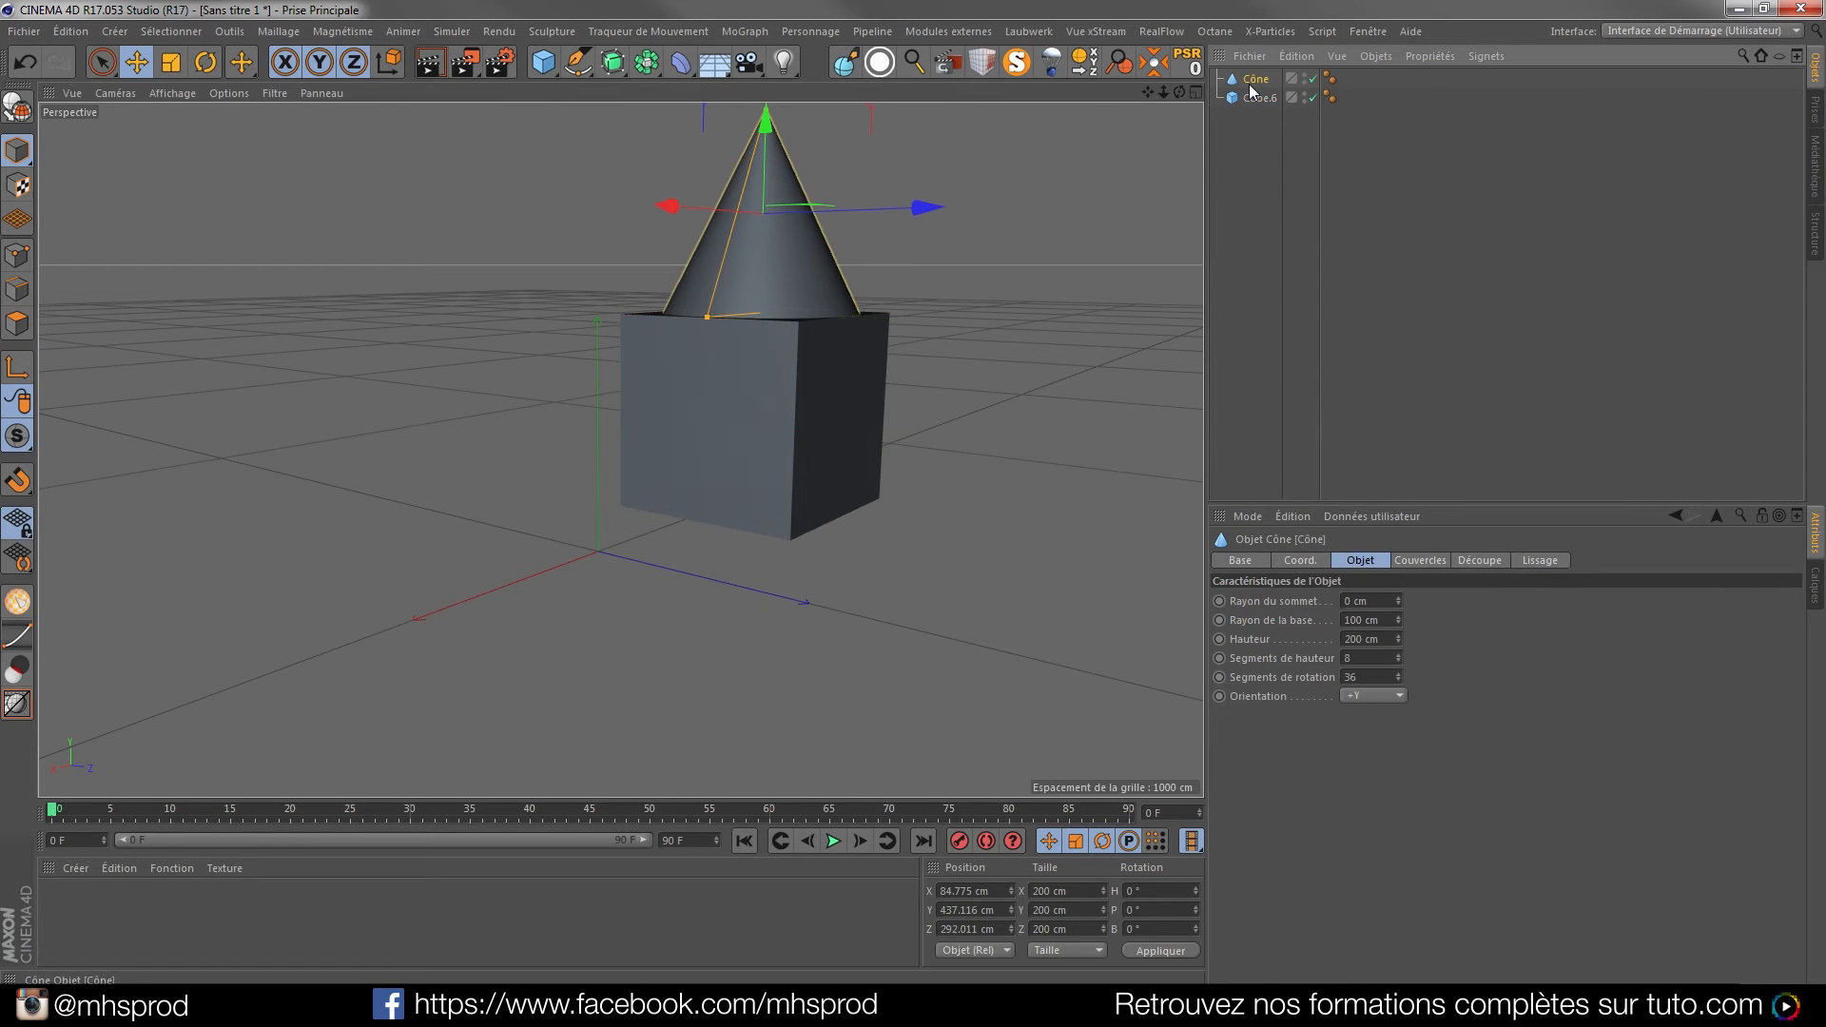
key("Delete")
left_click(1251, 80)
left_click(16, 289)
left_click(16, 323)
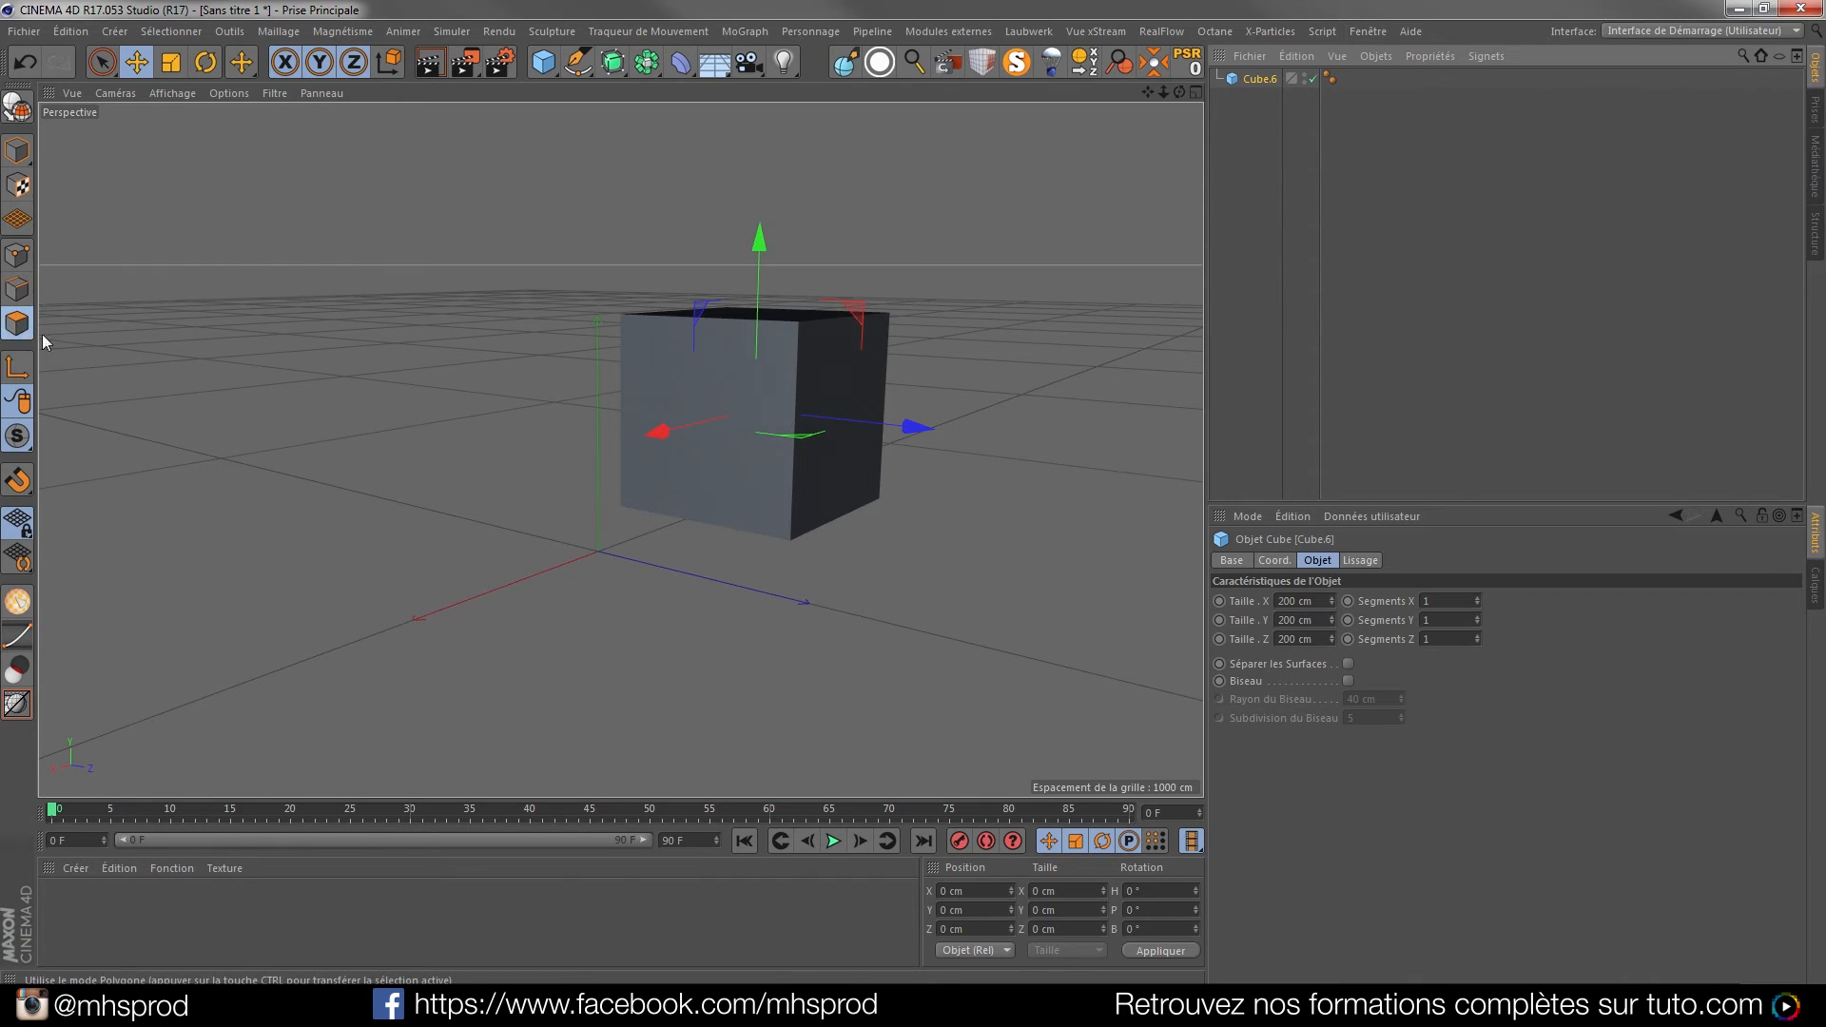
Give the cube 4 segments on X, Y and Z and display it in Gouraud shading with lines
left_click(1479, 599)
left_click(1478, 599)
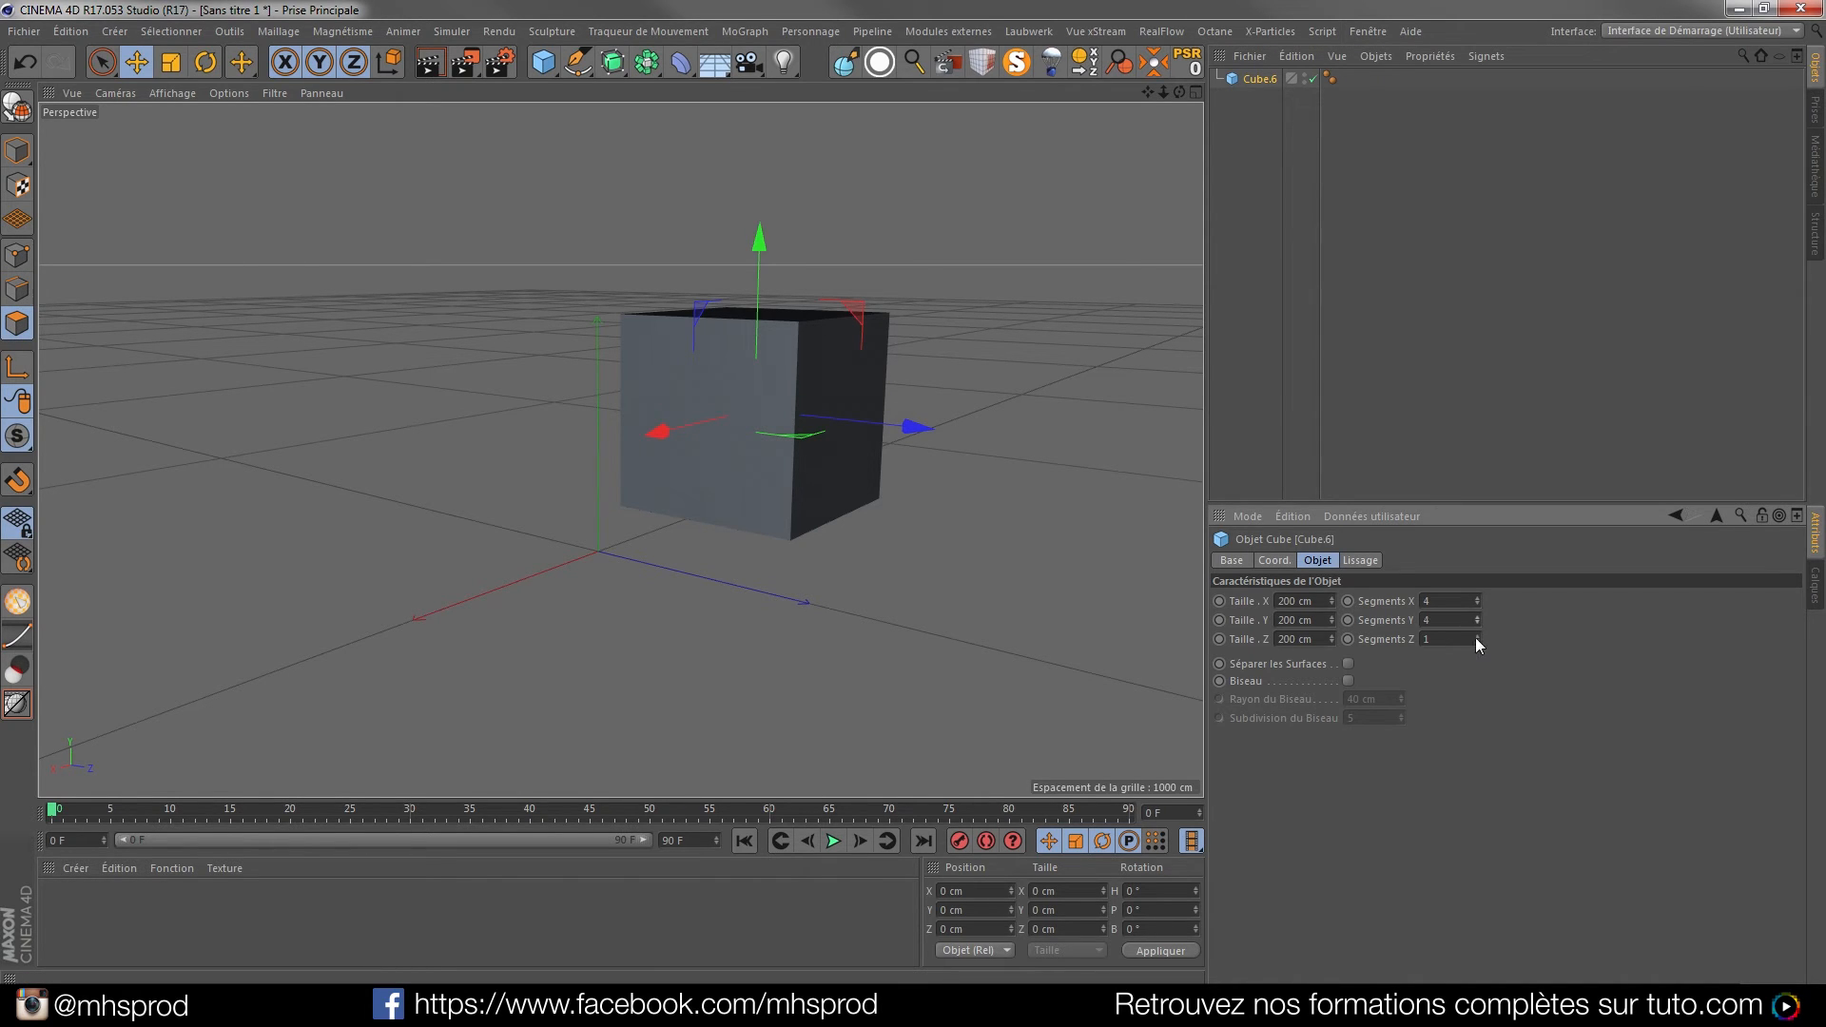
left_click(169, 95)
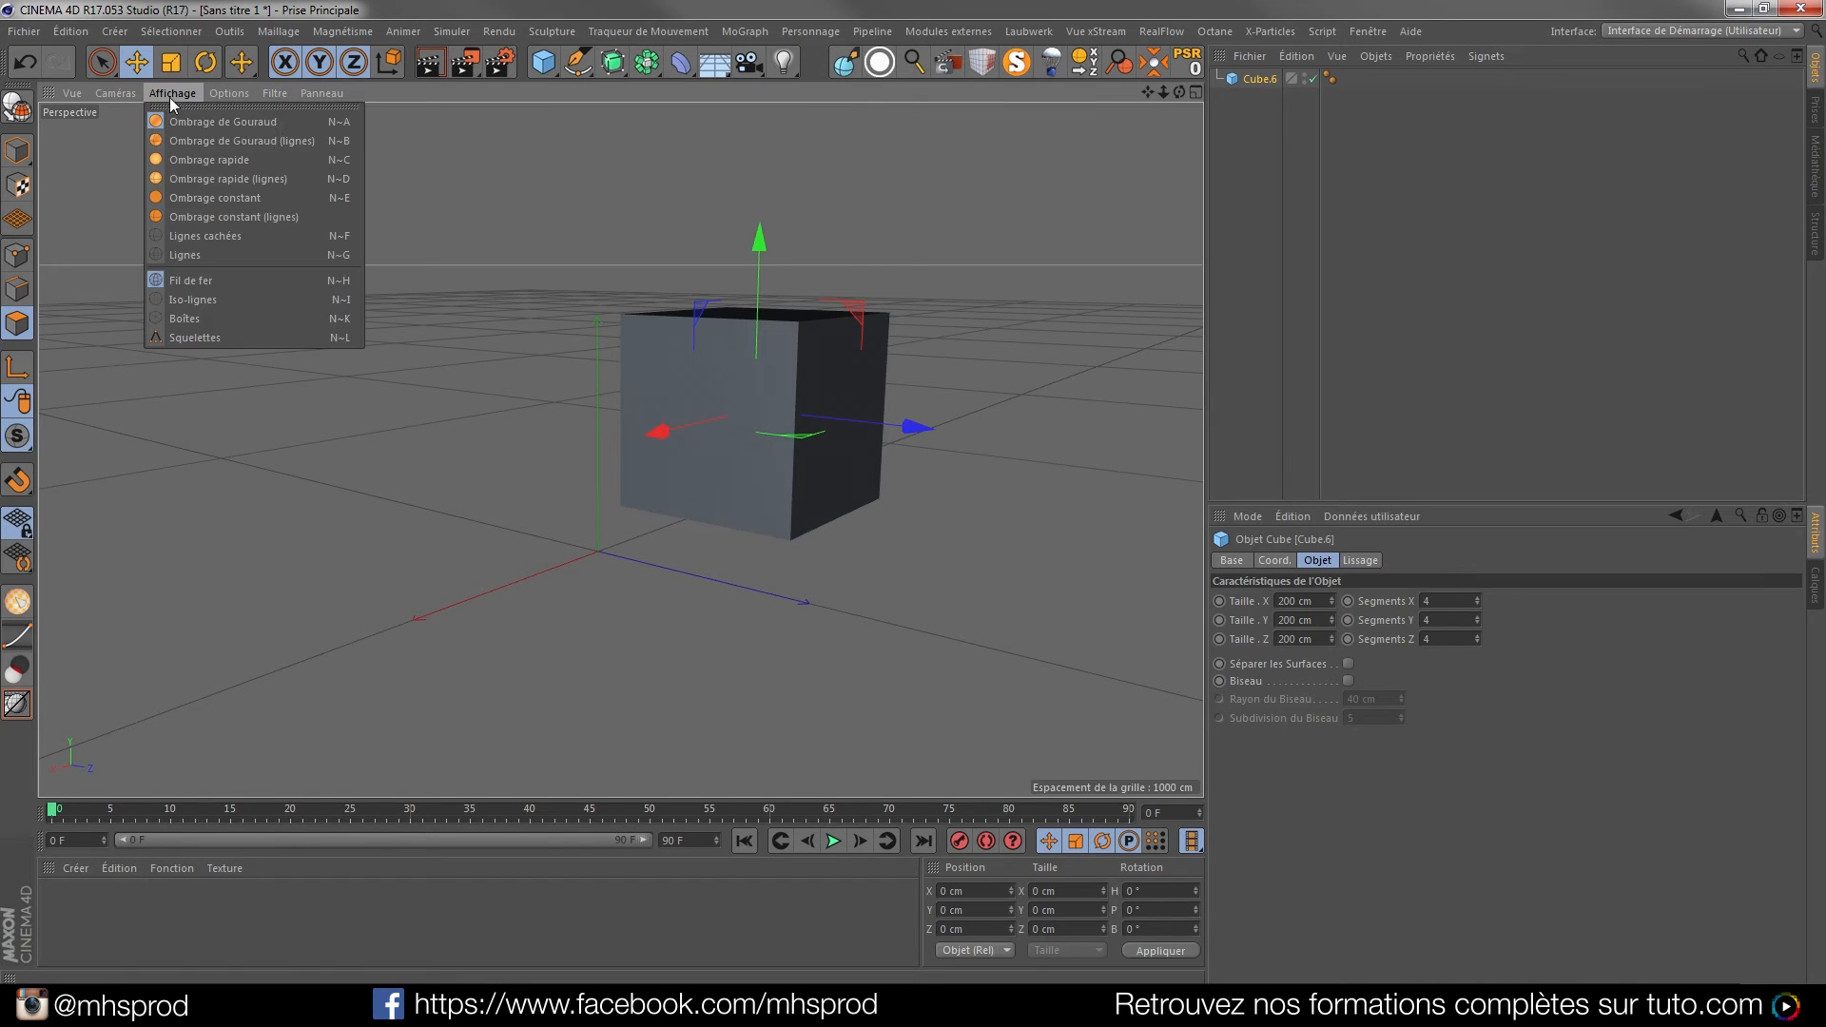
left_click(188, 141)
Make the cube editable and split a two-by-two block of upper corner polygons on one side face into a separate object
key("c")
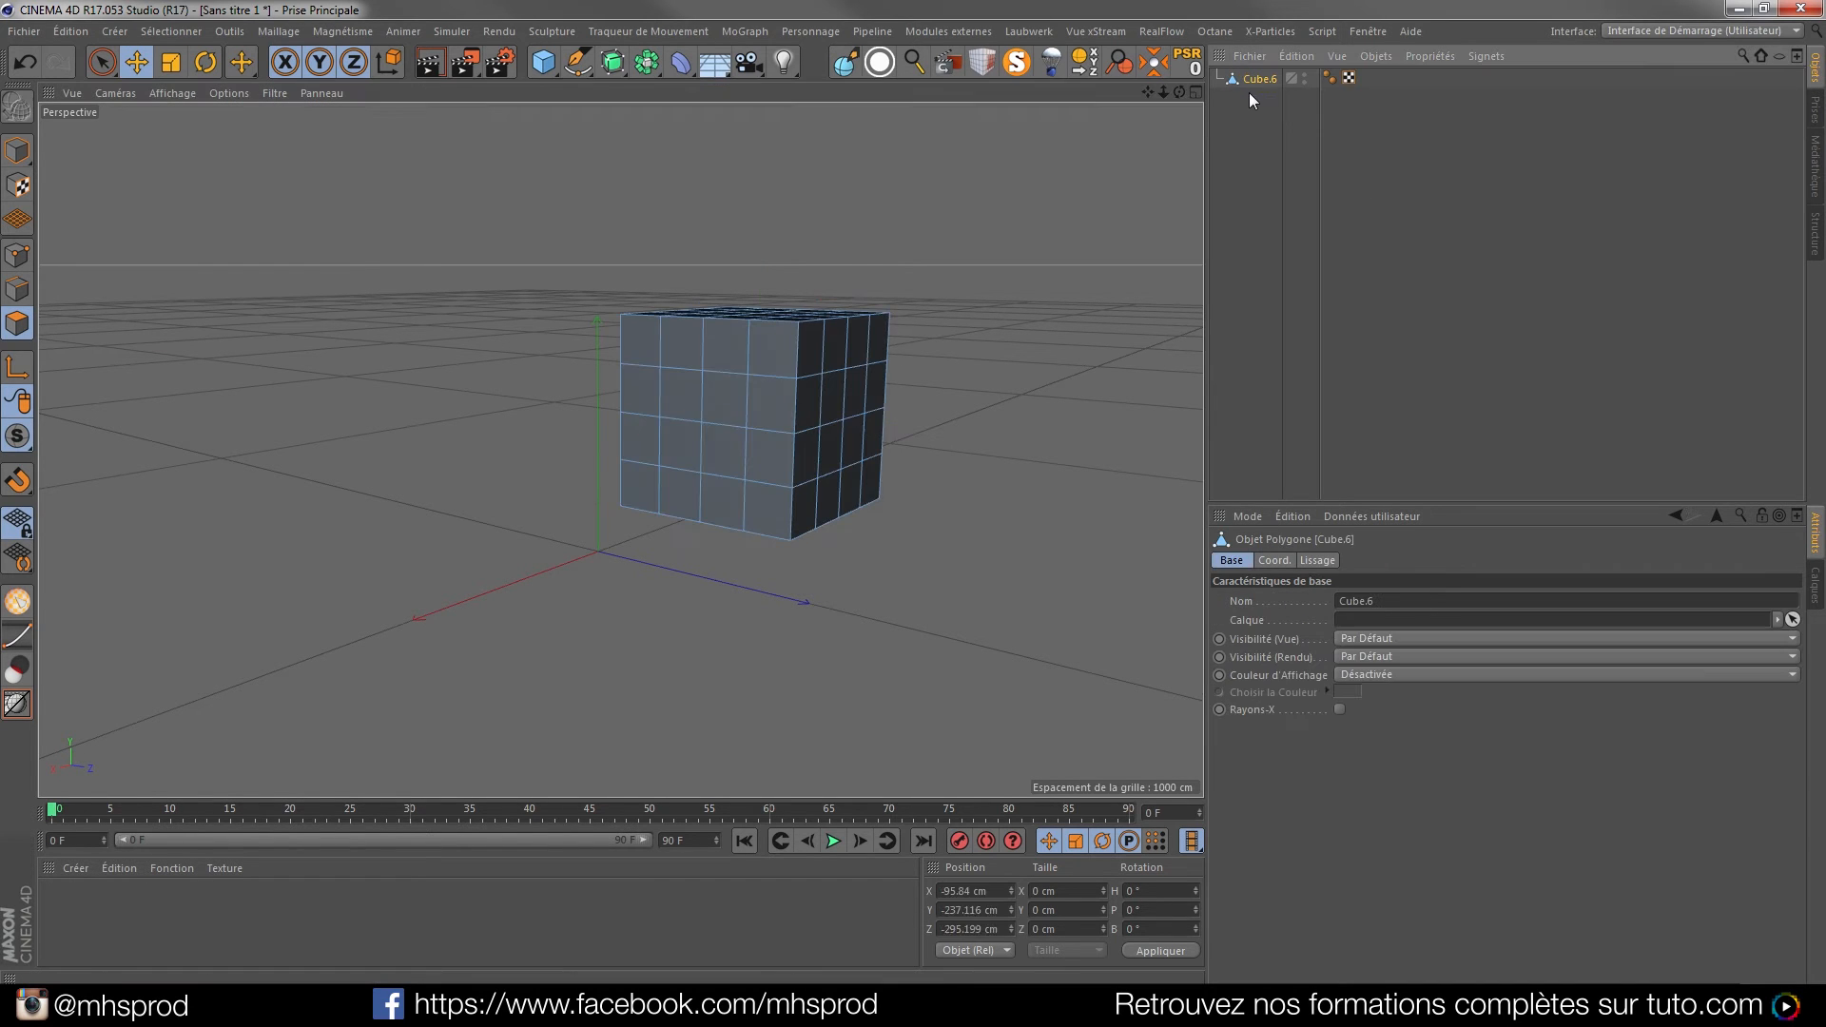
left_click(727, 352)
left_click(780, 369, "shift")
left_click(771, 403, "shift")
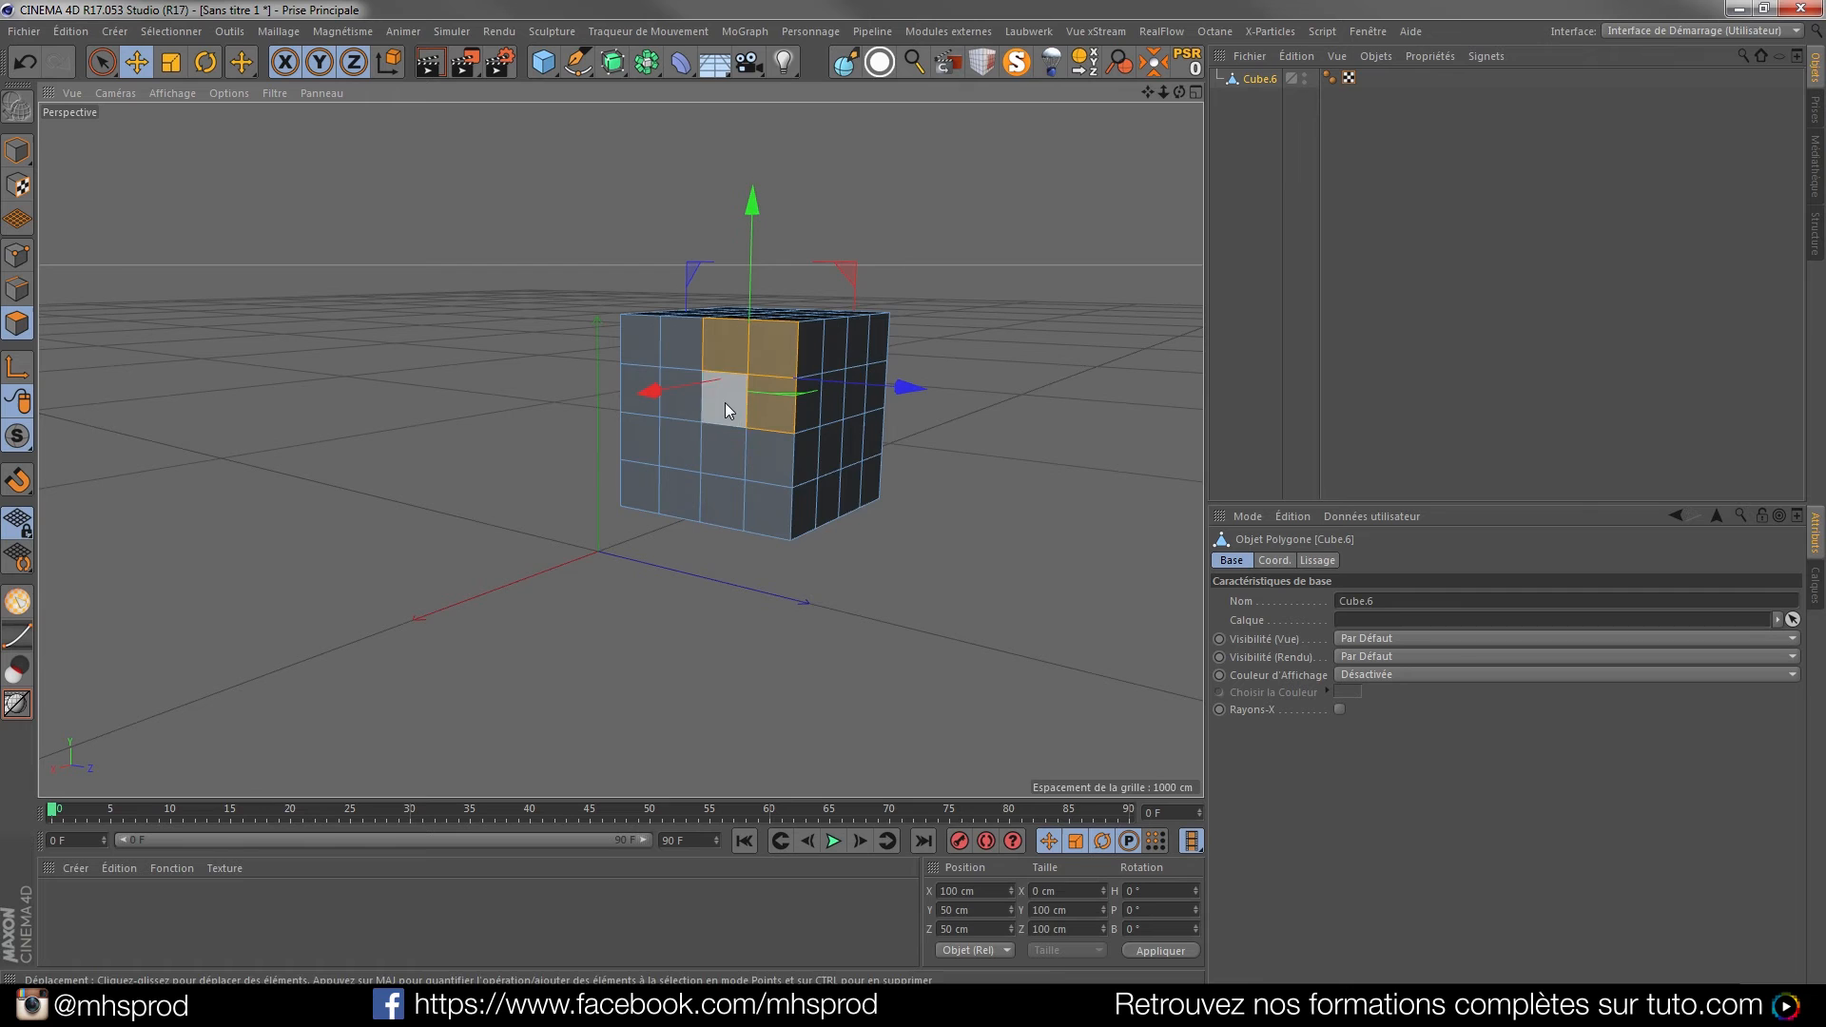
right_click(778, 355)
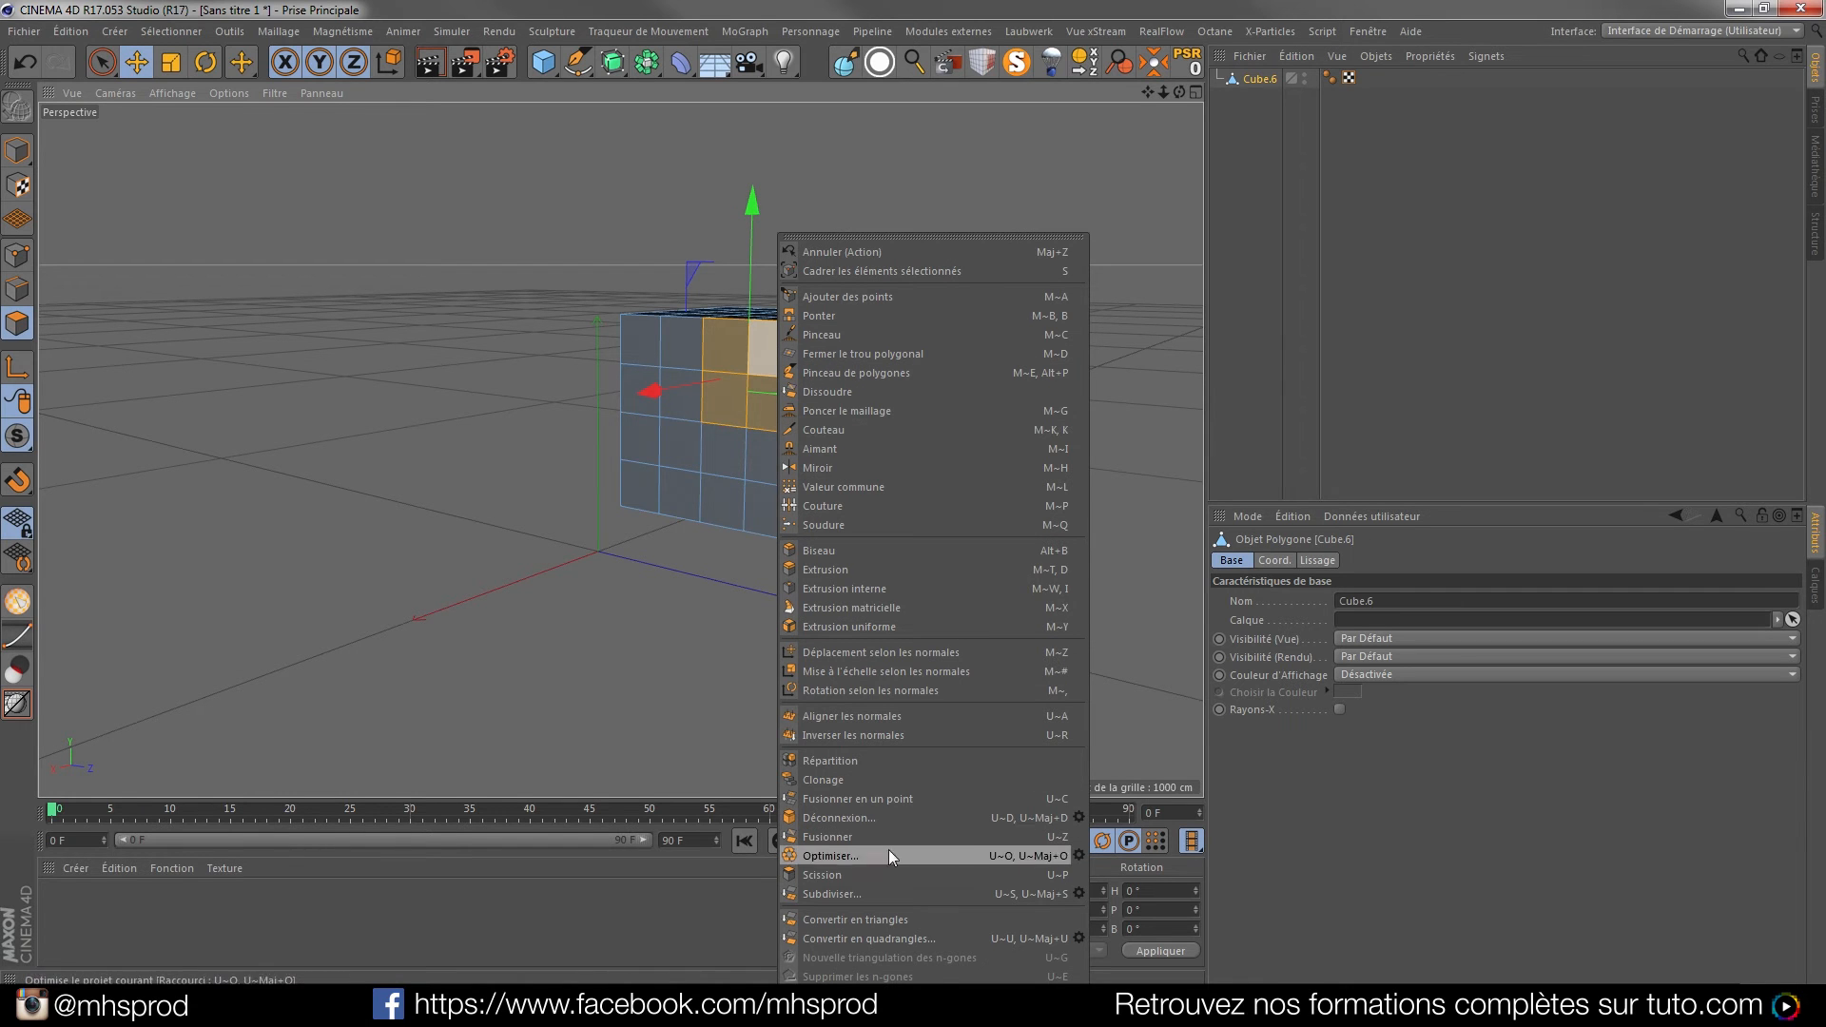
left_click(859, 877)
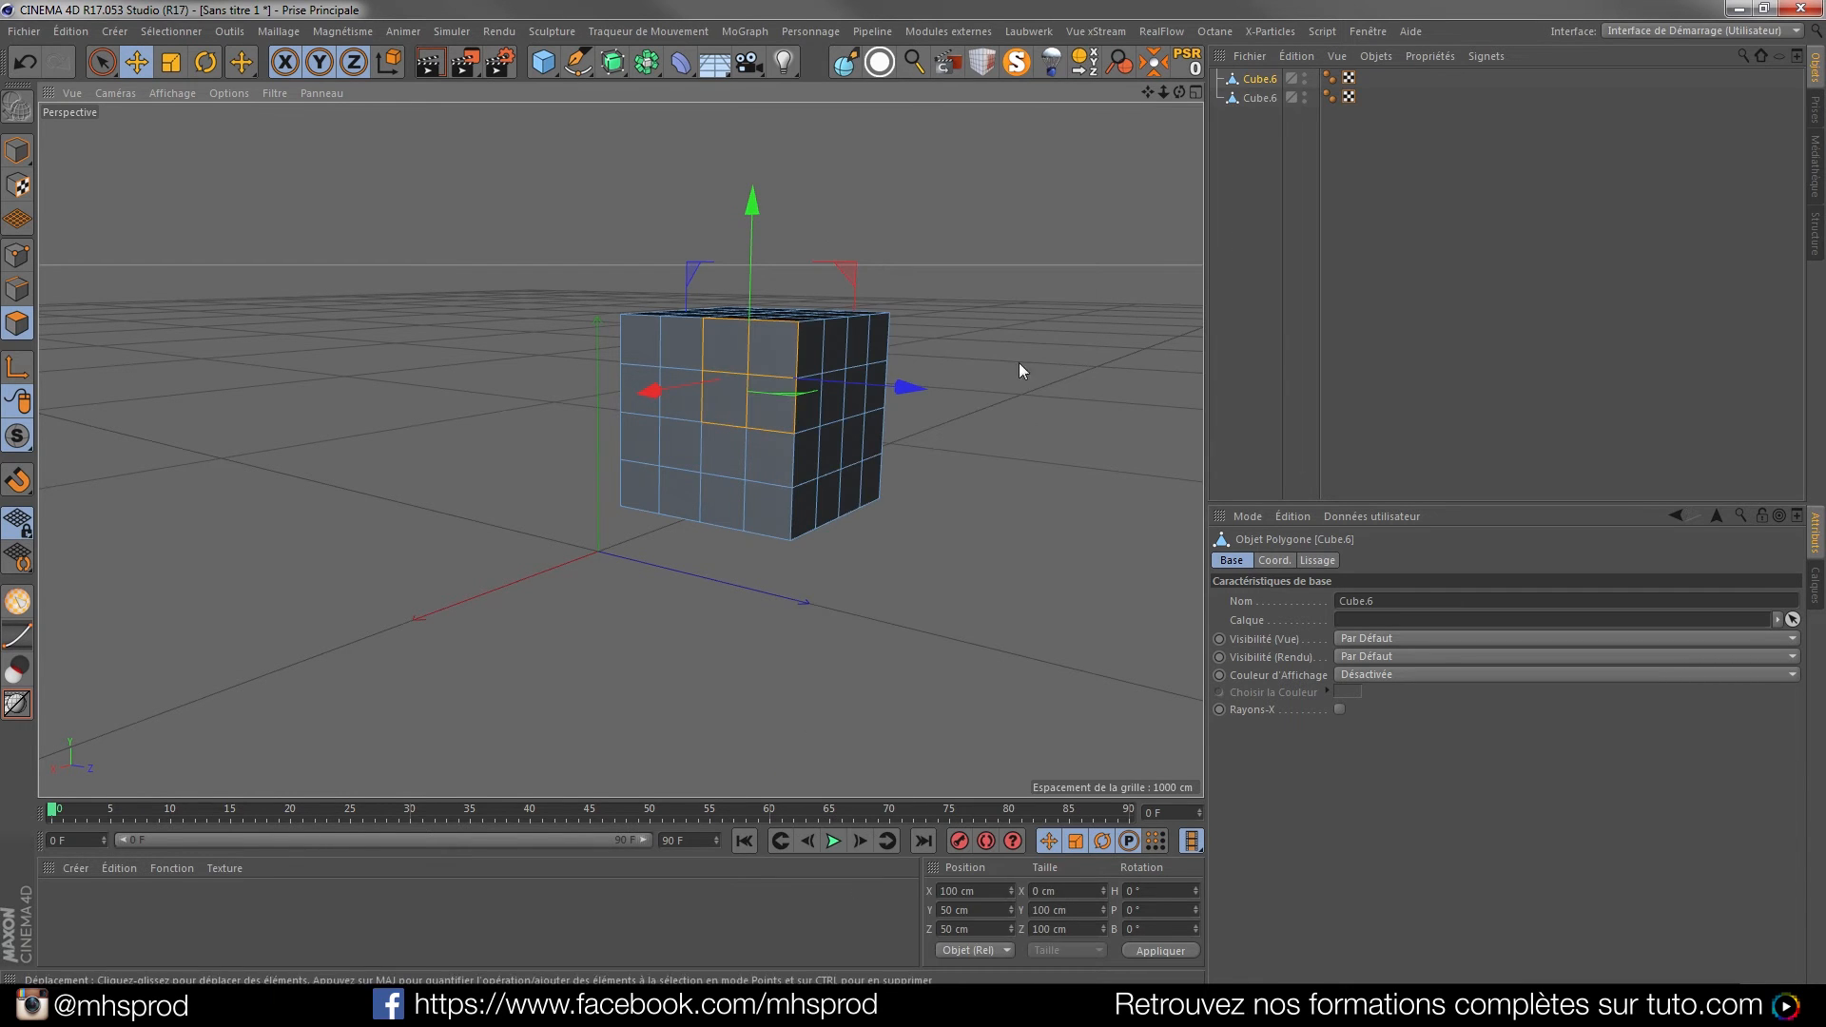
Move the split-off polygon piece away from the cube in model mode, to about 383 cm on X
left_click_drag(687, 388, 614, 457, "alt")
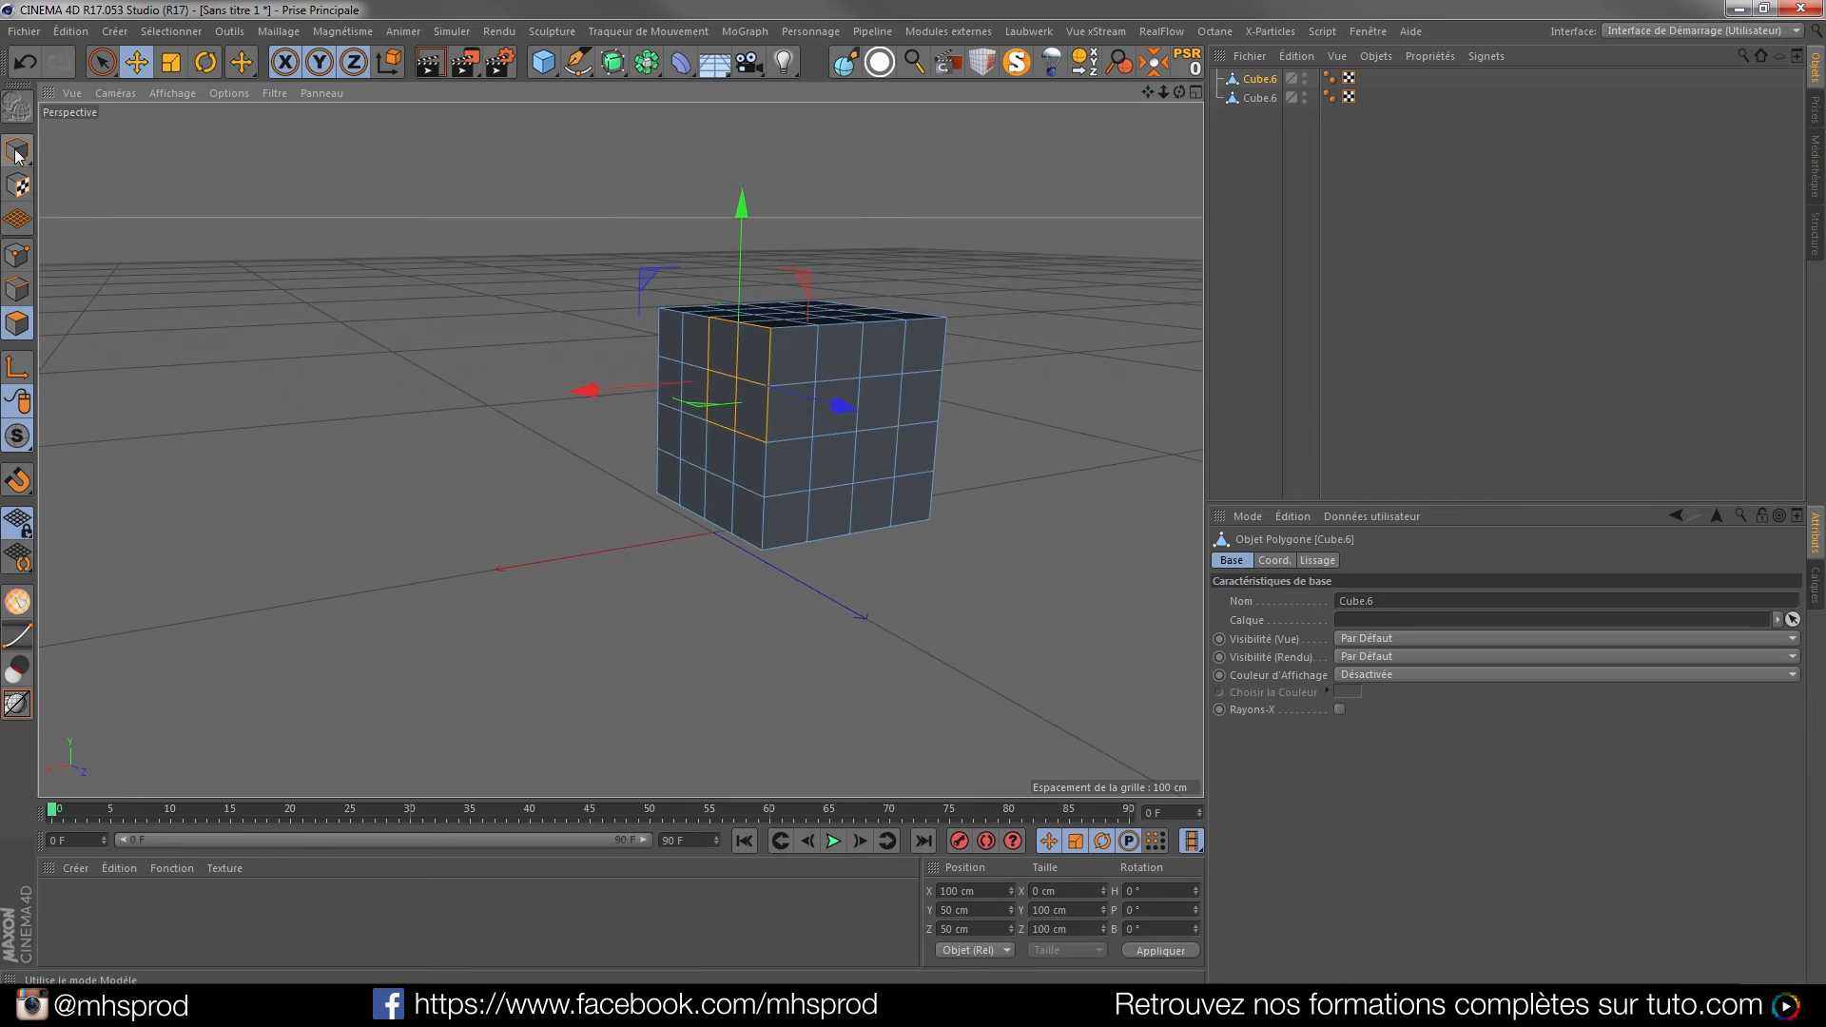
left_click(17, 150)
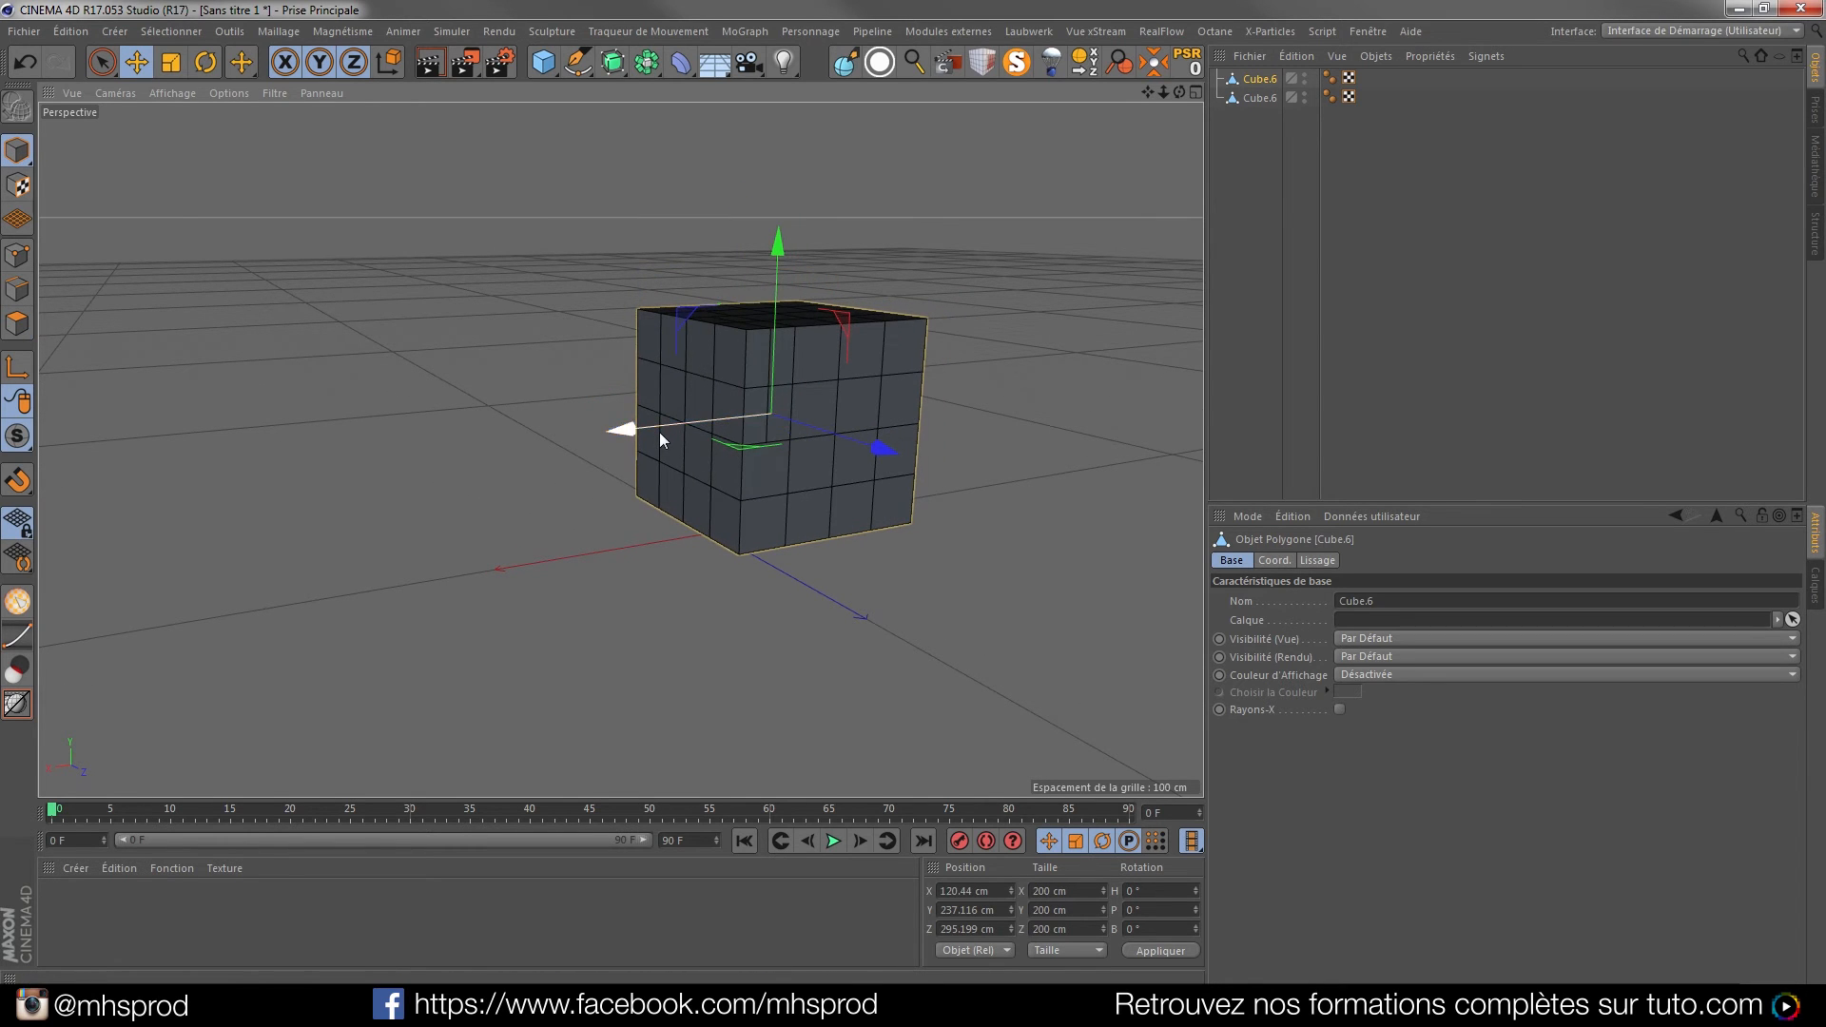
left_click(1257, 98)
left_click_drag(652, 428, 378, 453)
left_click_drag(544, 465, 483, 429, "alt")
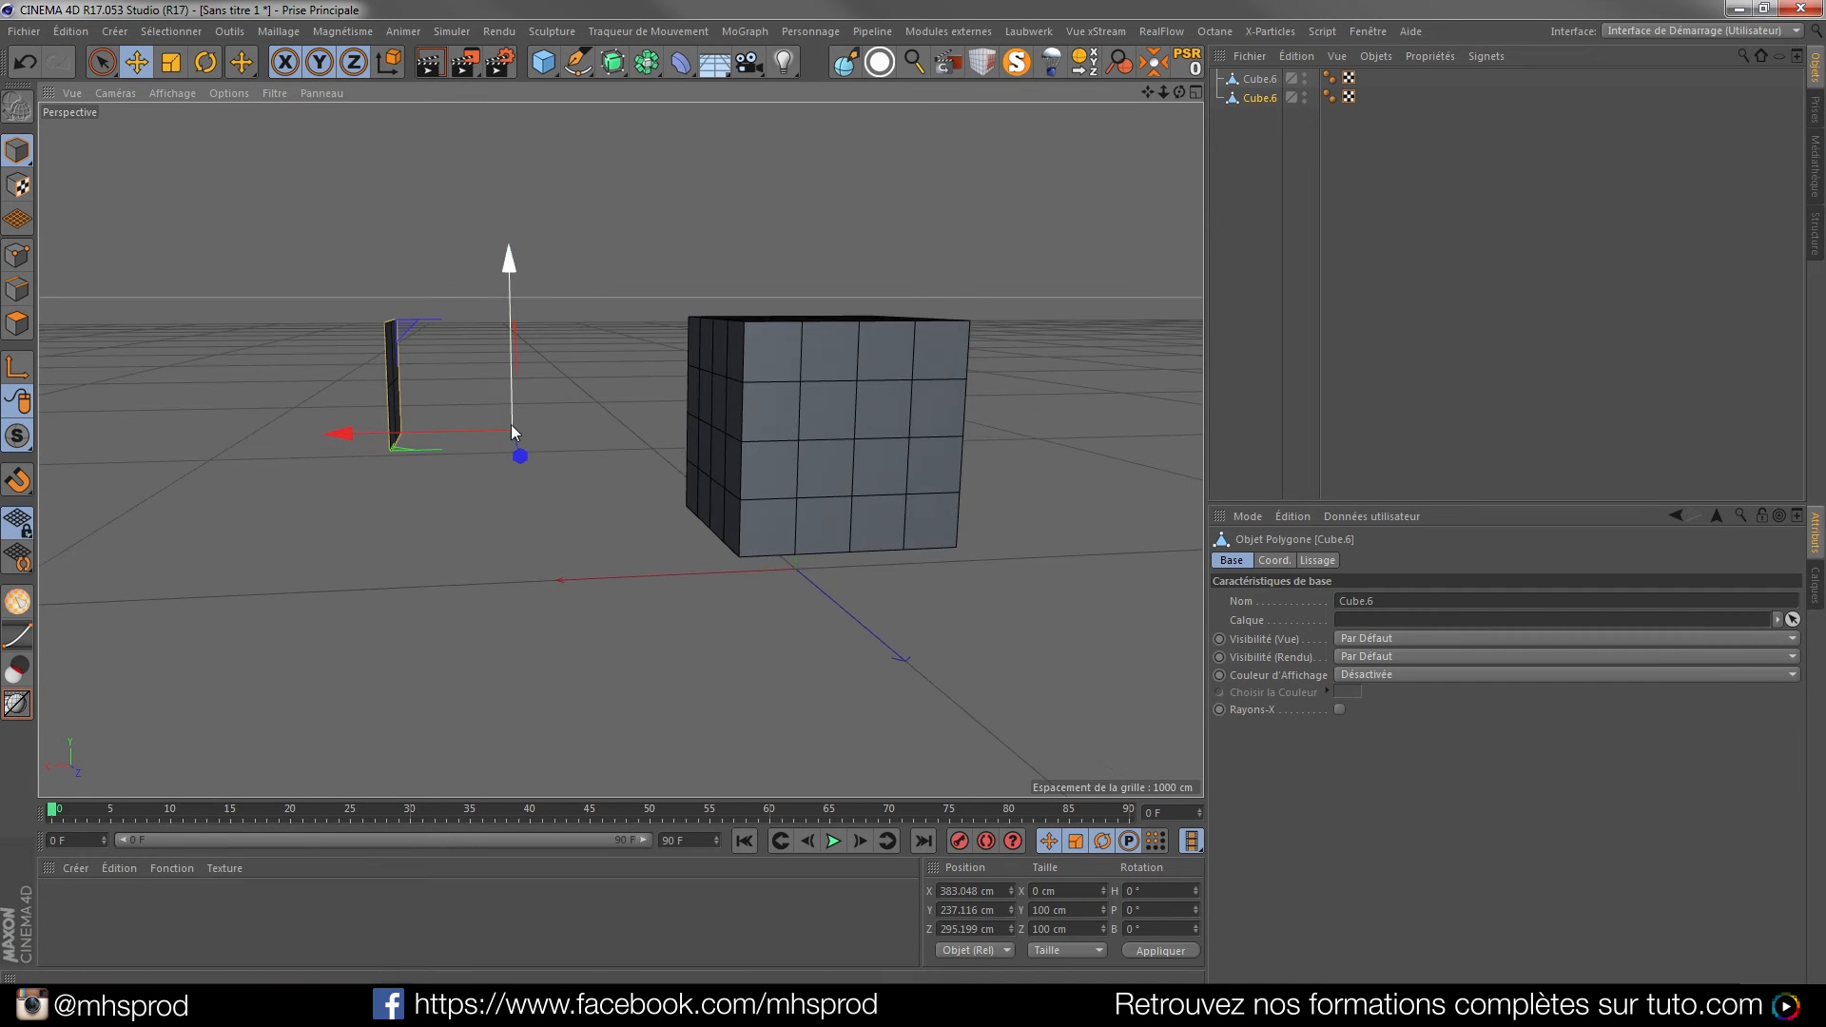
left_click_drag(397, 388, 305, 130, "alt")
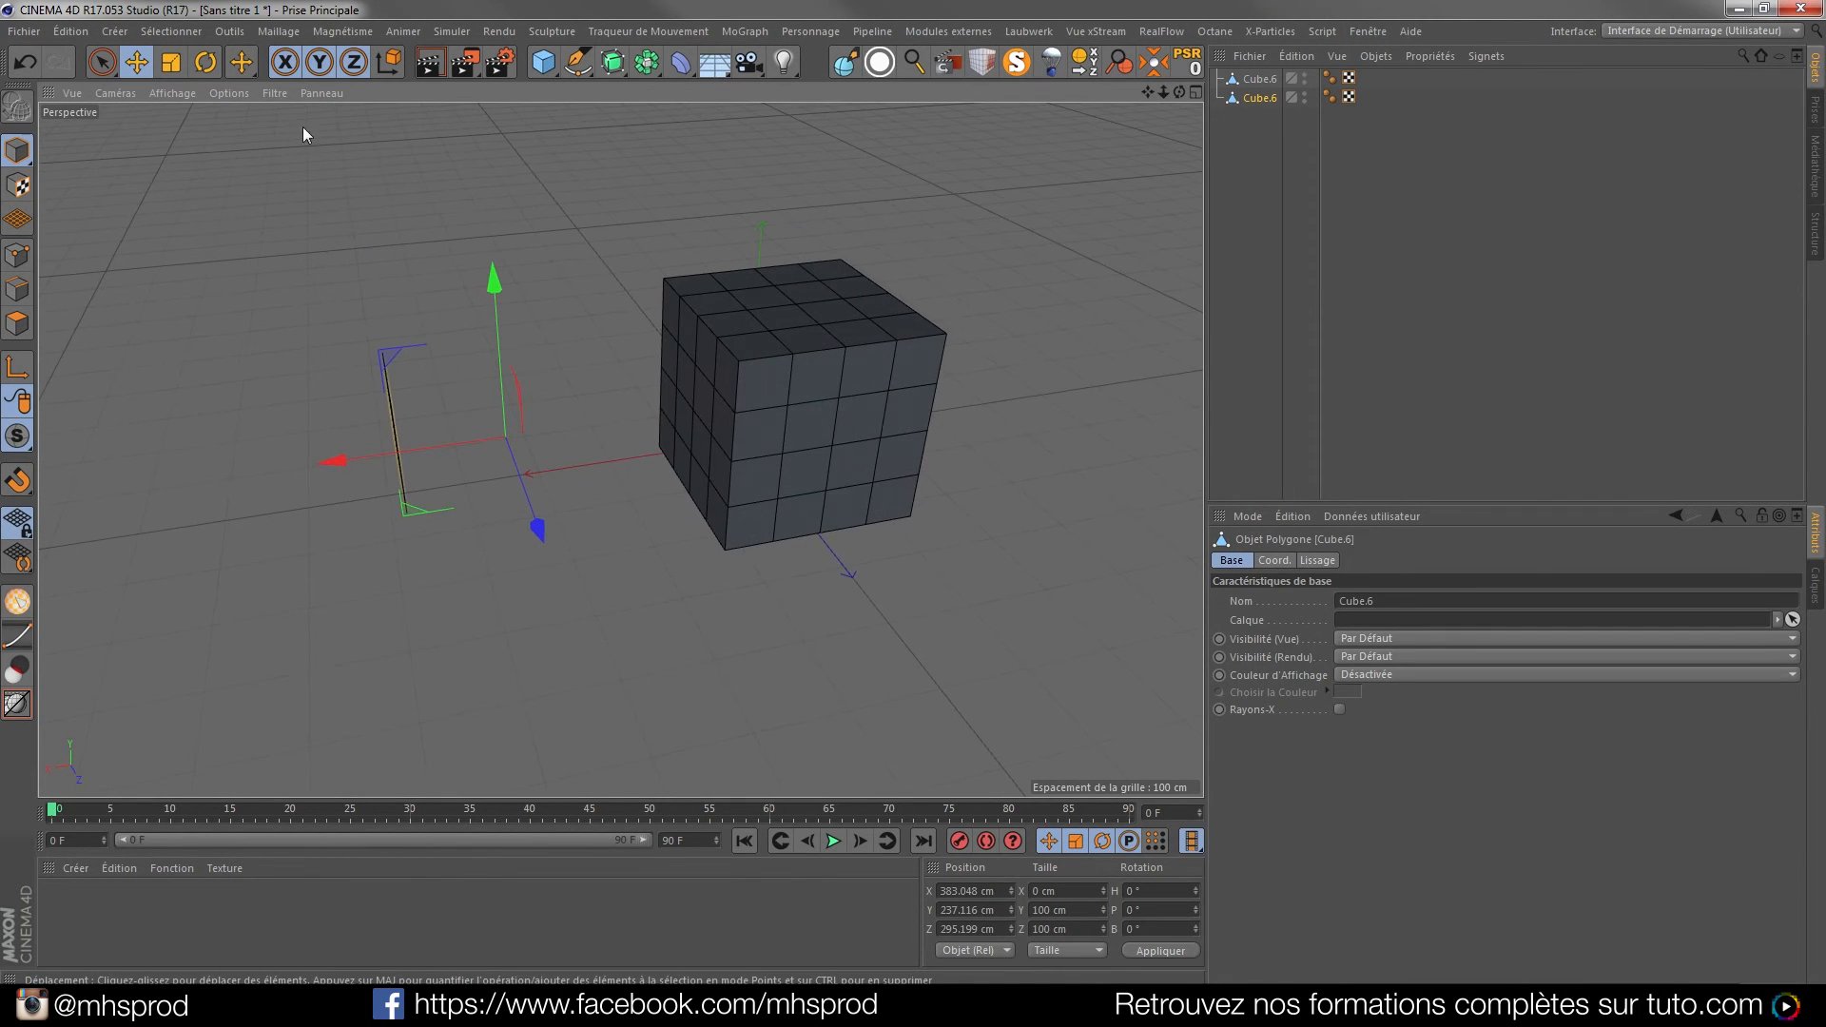
Rotate the split-off piece about its distant axis to a heading of 10°, and undo its 110° pitch rotation
left_click(206, 61)
left_click_drag(495, 492, 553, 589)
left_click_drag(538, 433, 449, 270, "shift")
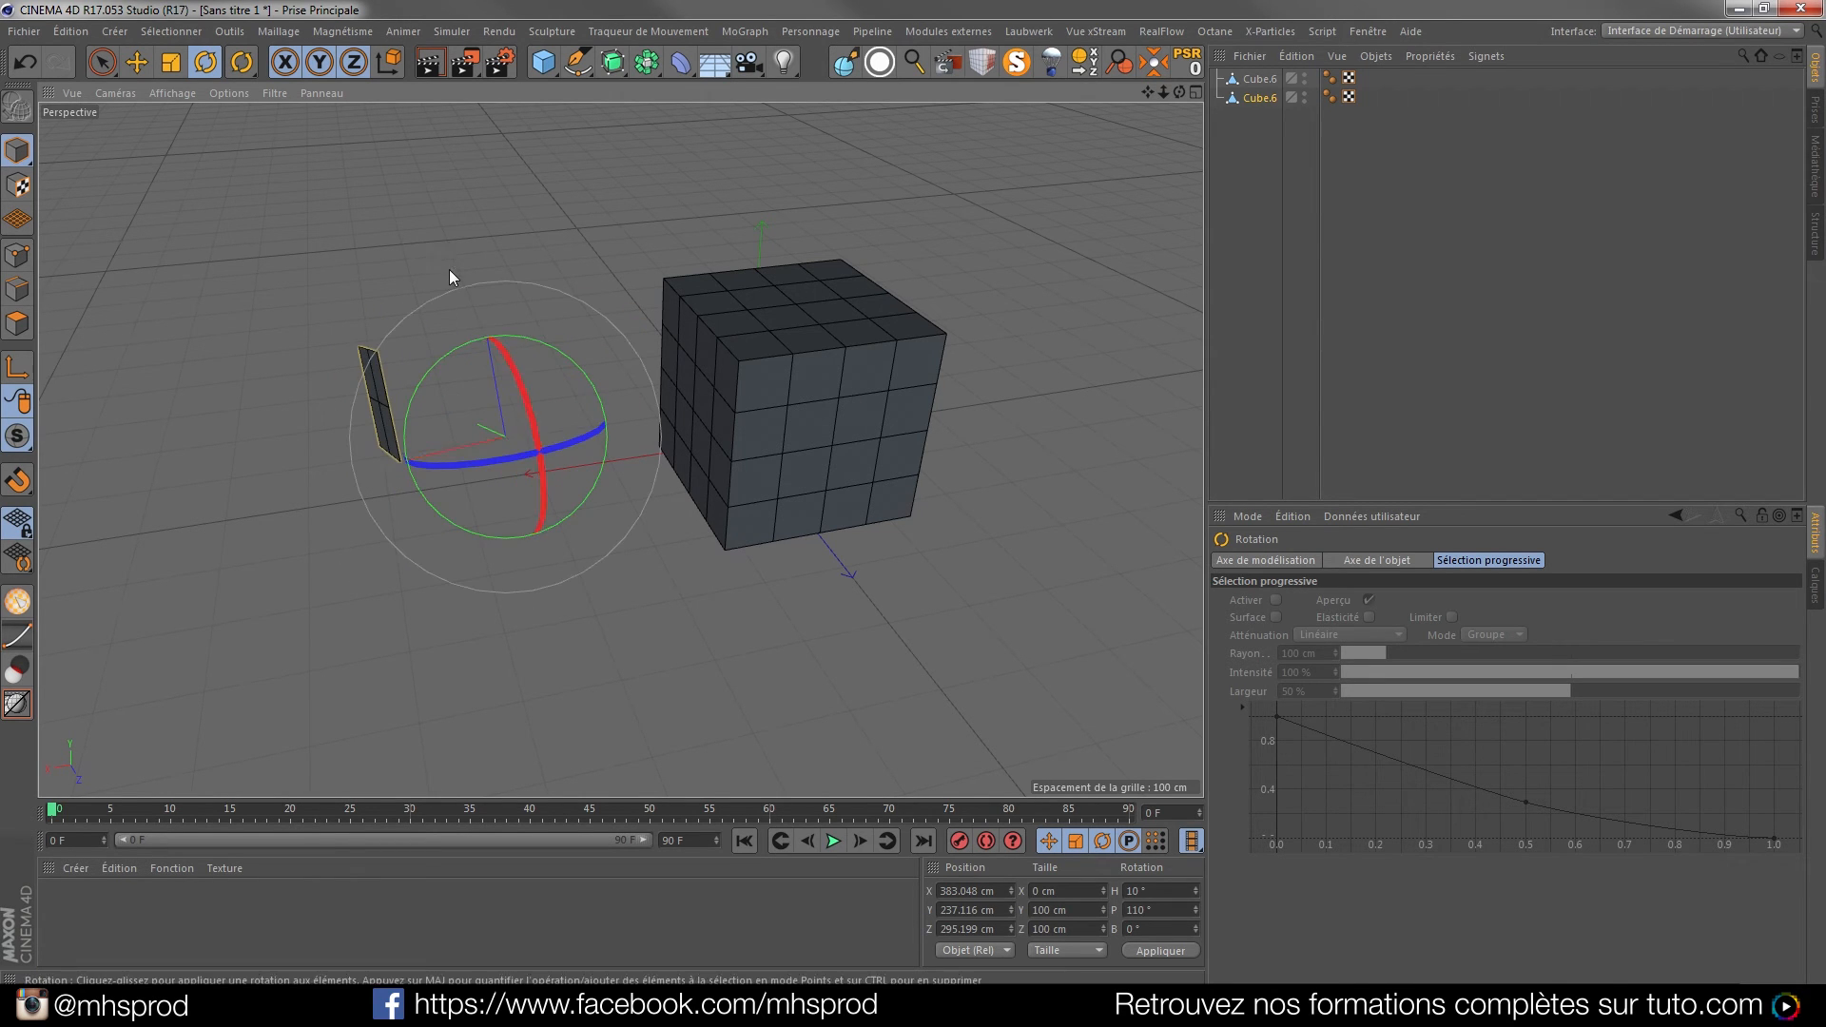
key("ctrl+z")
left_click_drag(379, 481, 481, 472, "alt")
scroll(392, 465, "up", 3)
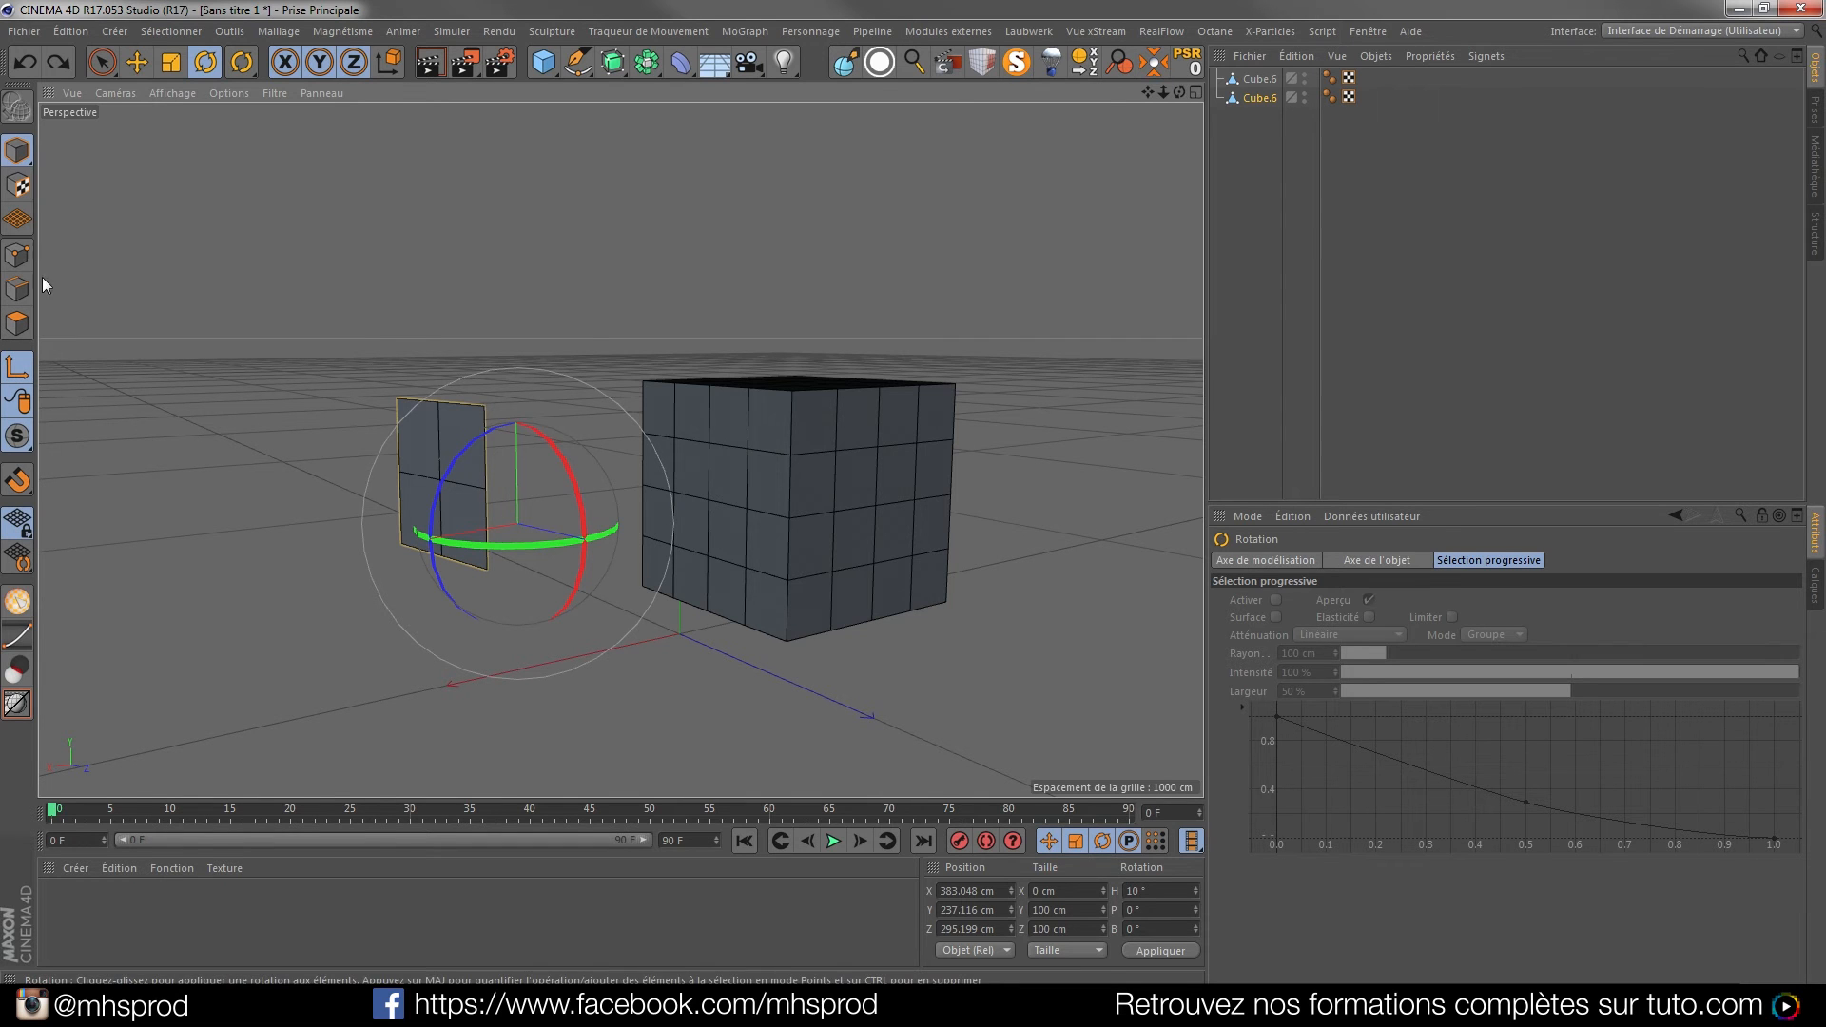
Displace only the split-off piece's axis to about X 167, Y 478, Z 307 cm, and recentre it with MagicCenter
key("e")
left_click_drag(477, 534, 334, 570)
left_click_drag(422, 375, 421, 304)
left_click_drag(447, 467, 741, 470, "alt")
left_click_drag(880, 277, 890, 12)
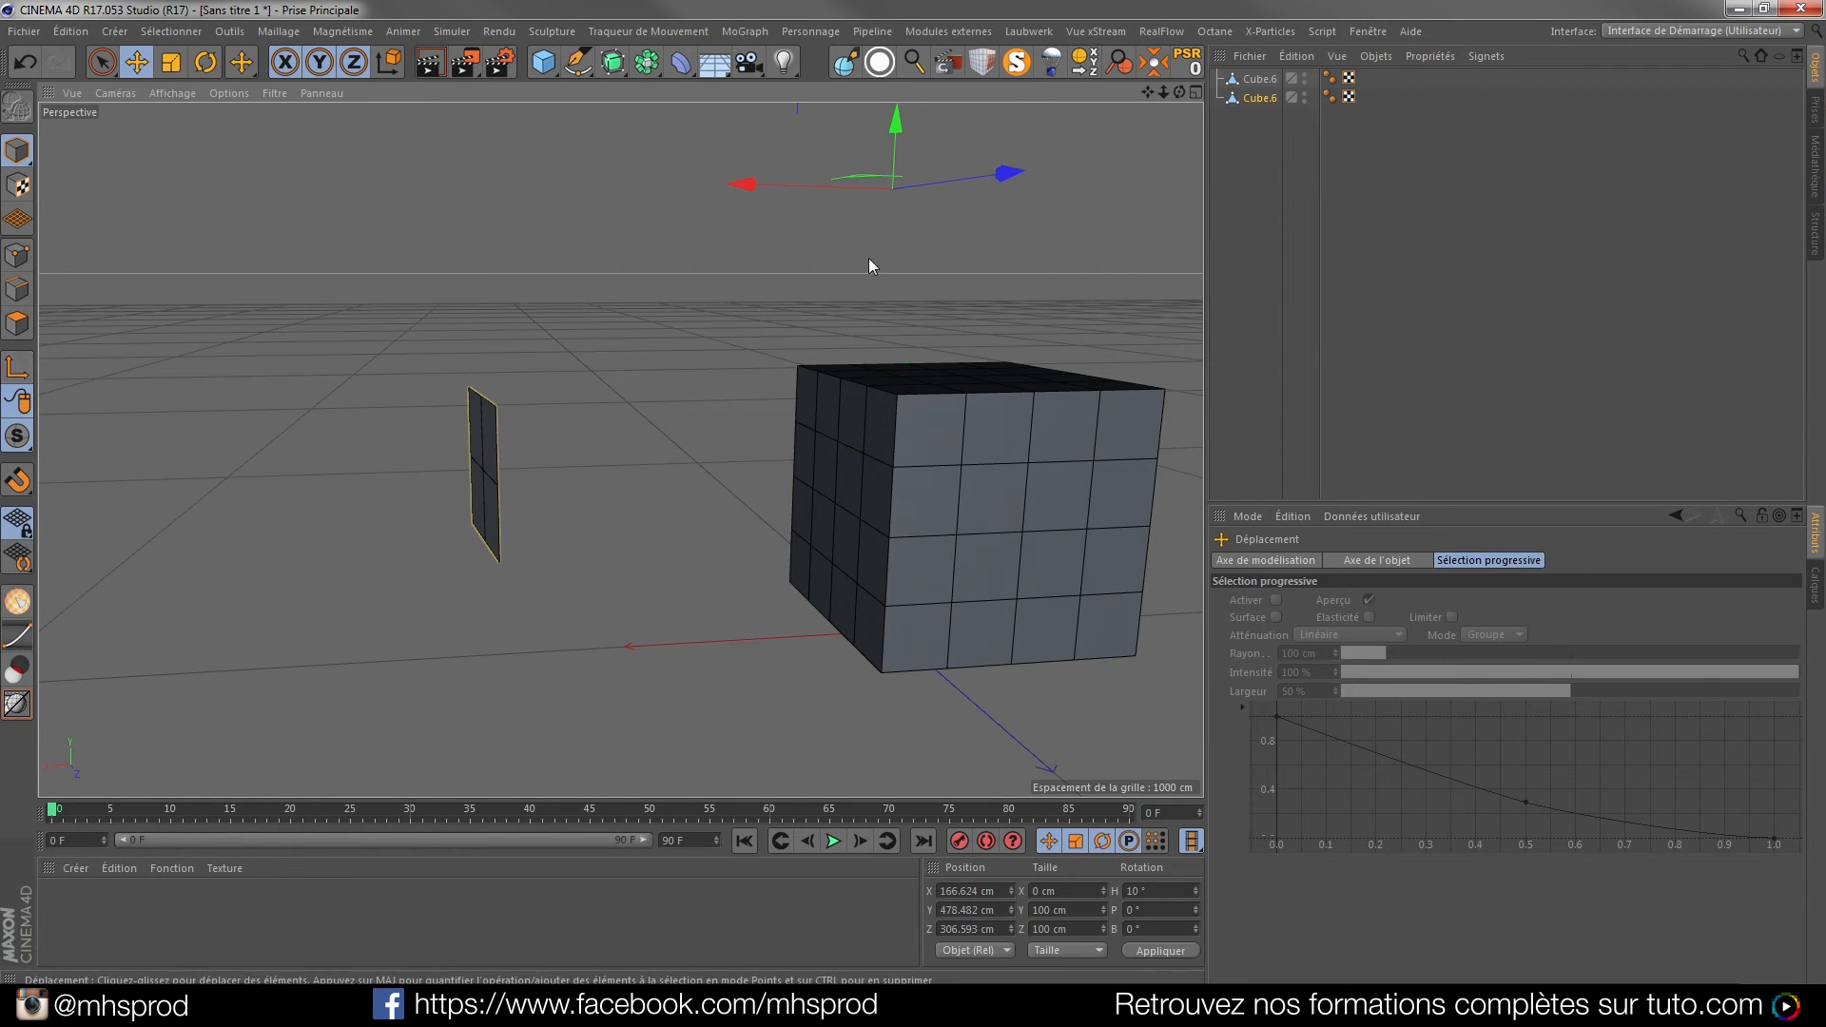
left_click(1157, 67)
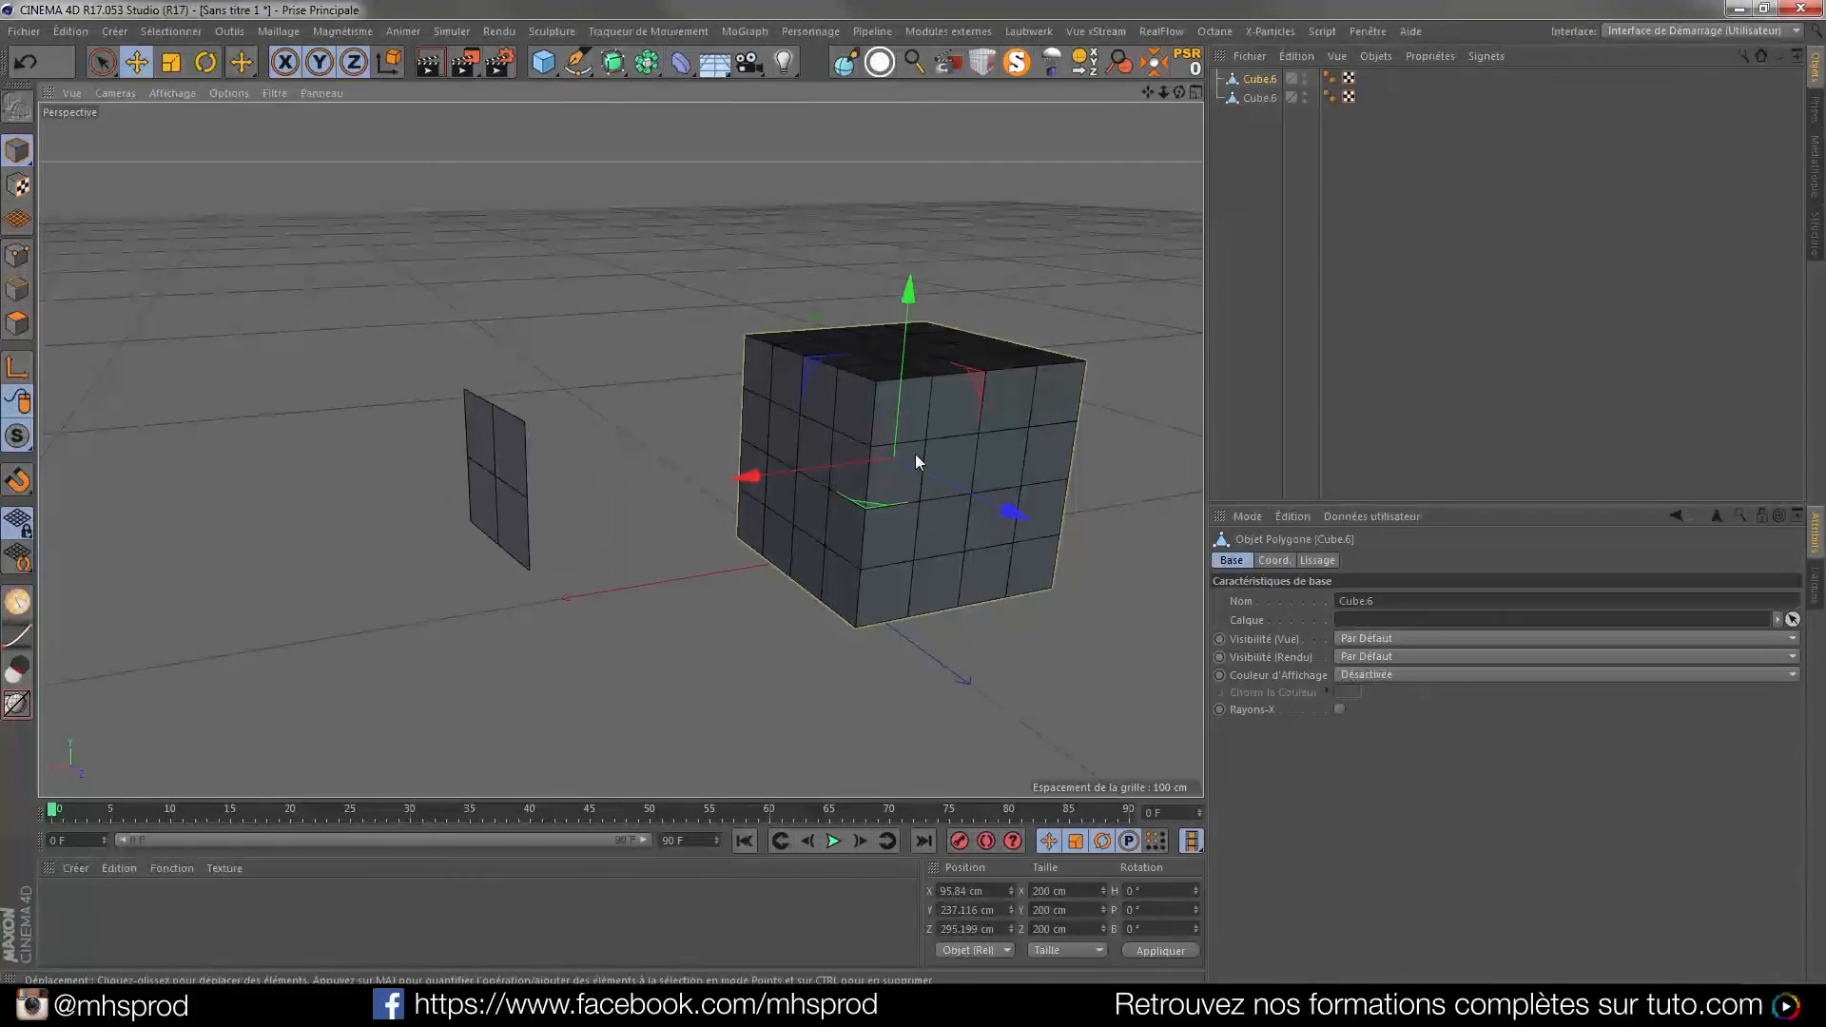
Lower only the cube's axis to about 127 cm on Y, near its base, and recentre it with MagicCenter
left_click_drag(772, 472, 710, 488)
key("ctrl+z")
left_click_drag(909, 305, 887, 454)
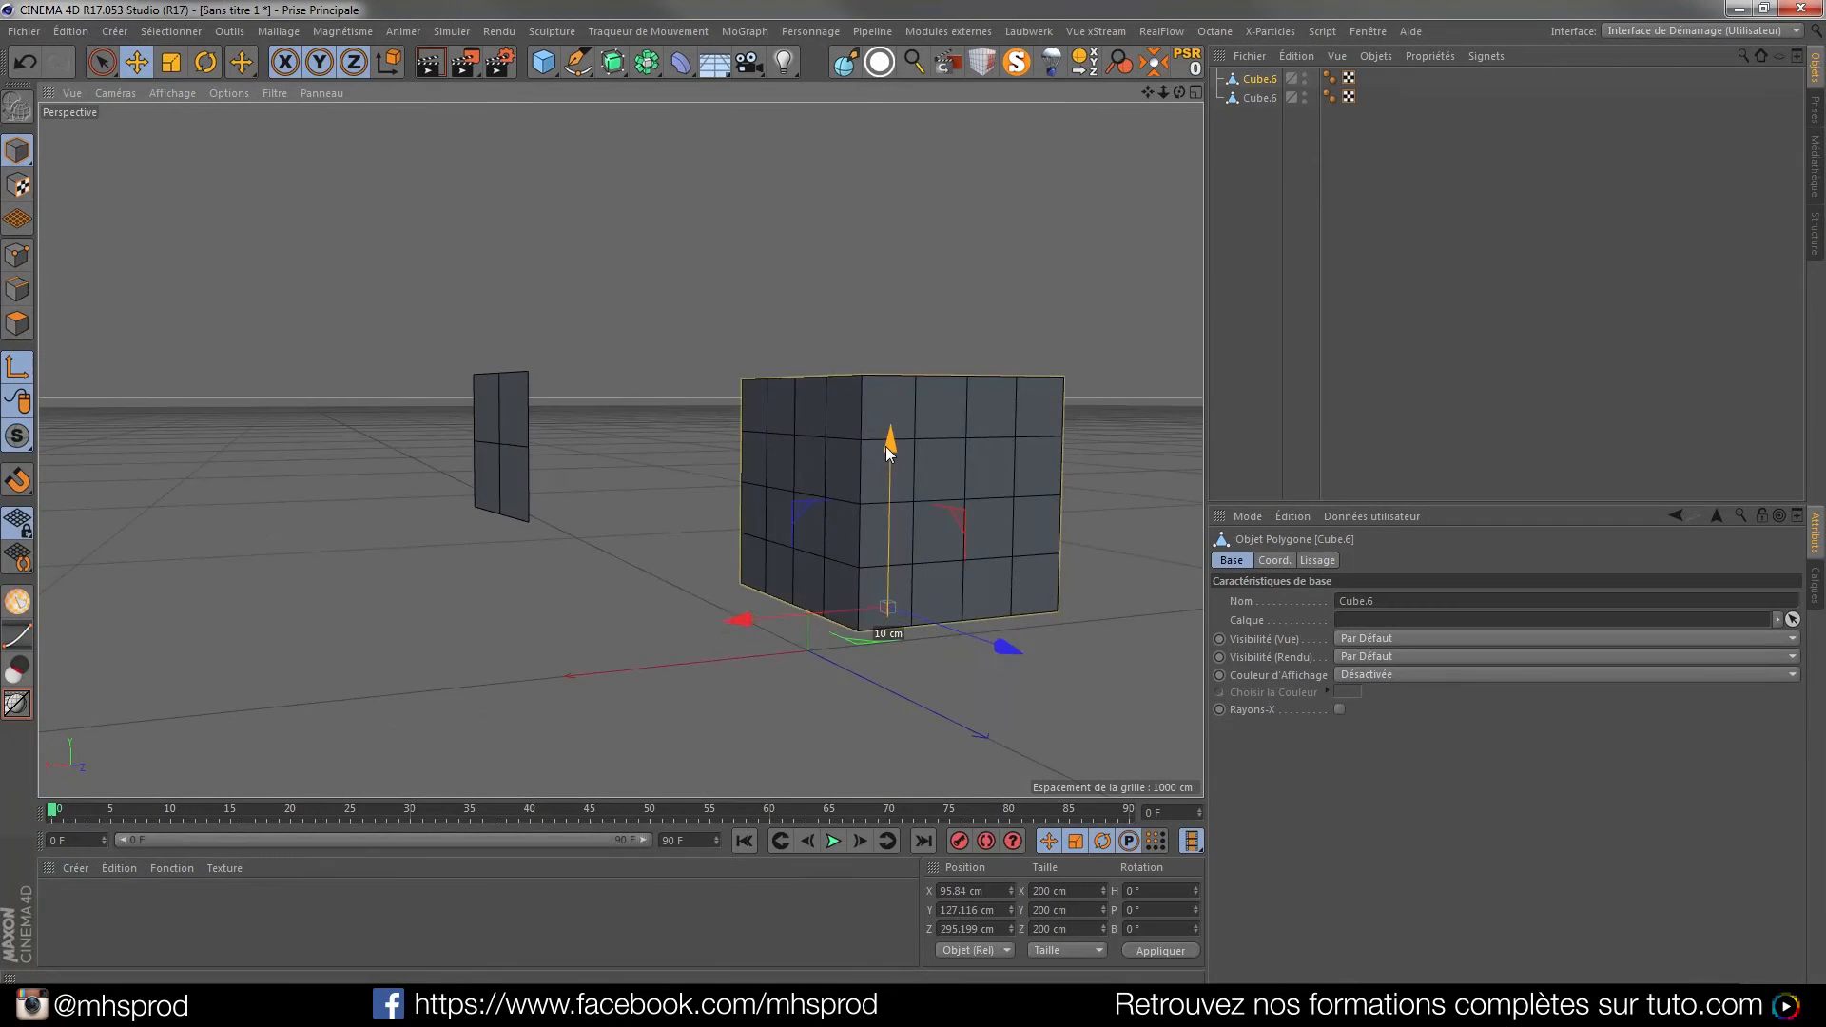
mouse_move(903, 556)
left_mouse_down("alt")
mouse_move(1059, 579)
mouse_move(797, 557)
mouse_move(941, 532)
mouse_move(906, 505)
mouse_move(649, 593)
left_mouse_up("alt")
left_click(1154, 65)
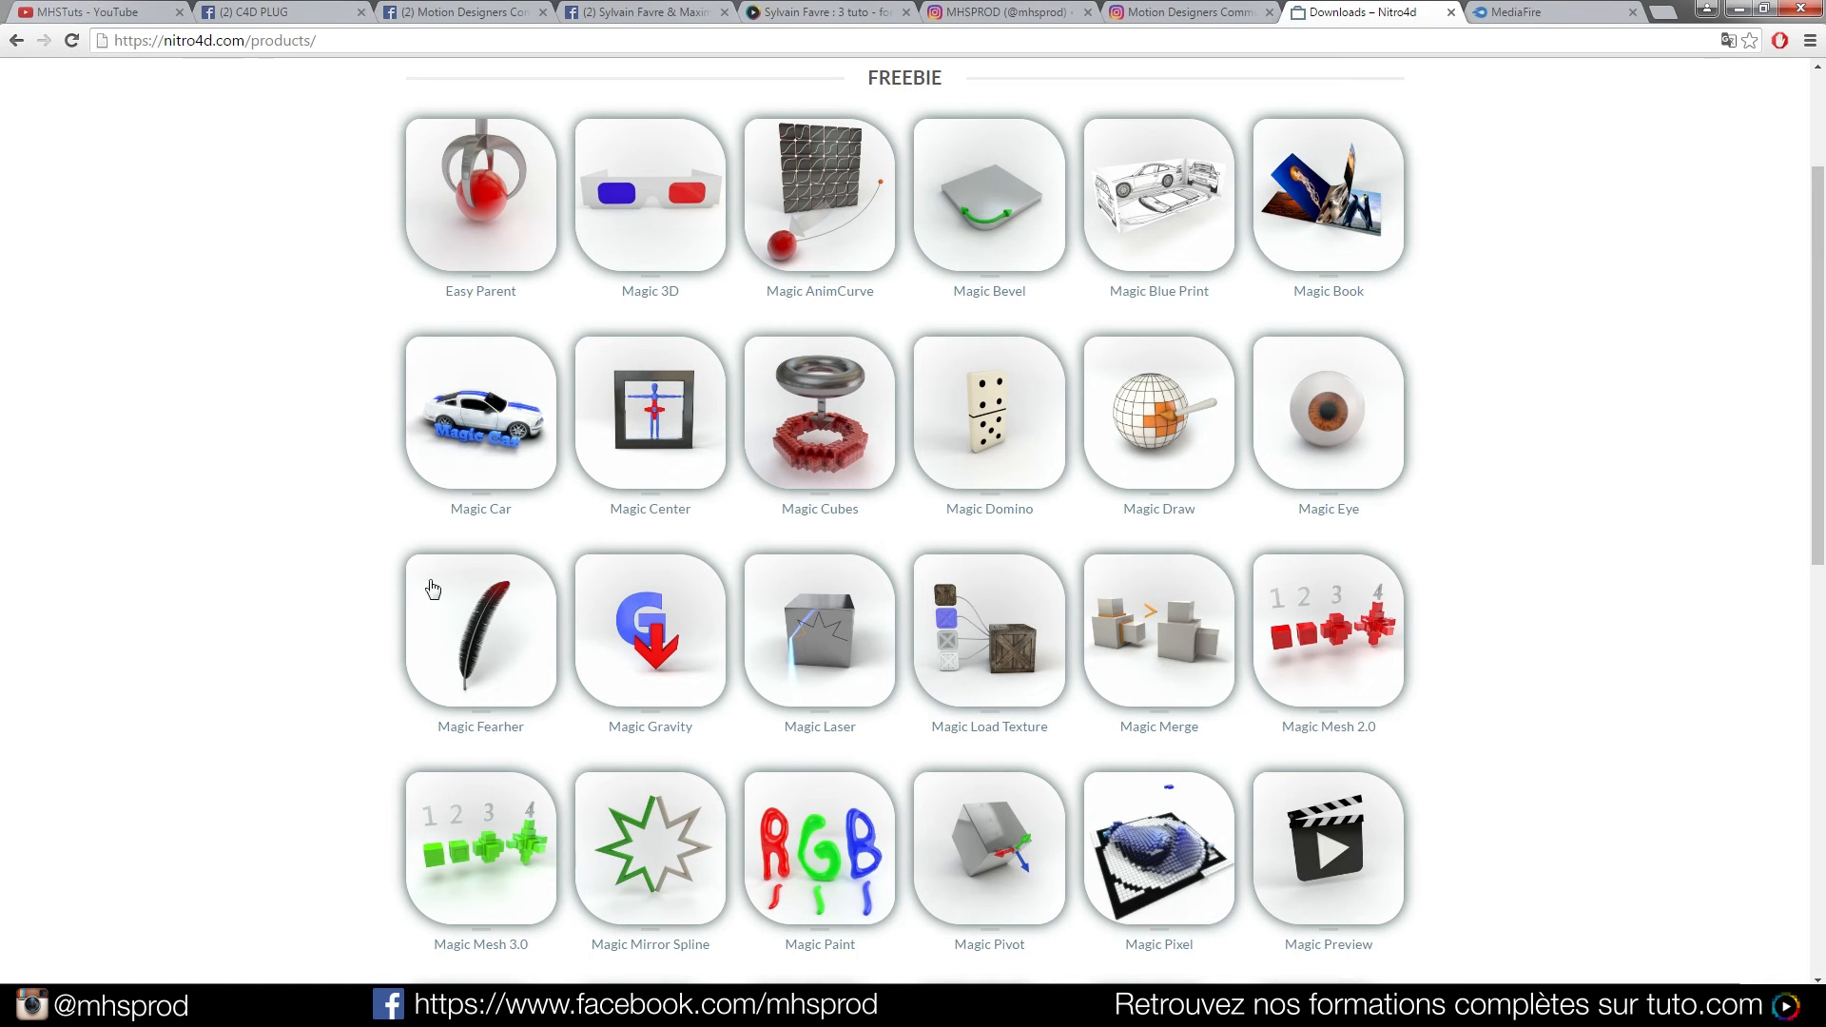
Browse the Freebie plugins on Nitro4D's products page in the web browser, from Easy Parent through Thrausi
scroll(165, 489, "up", 3)
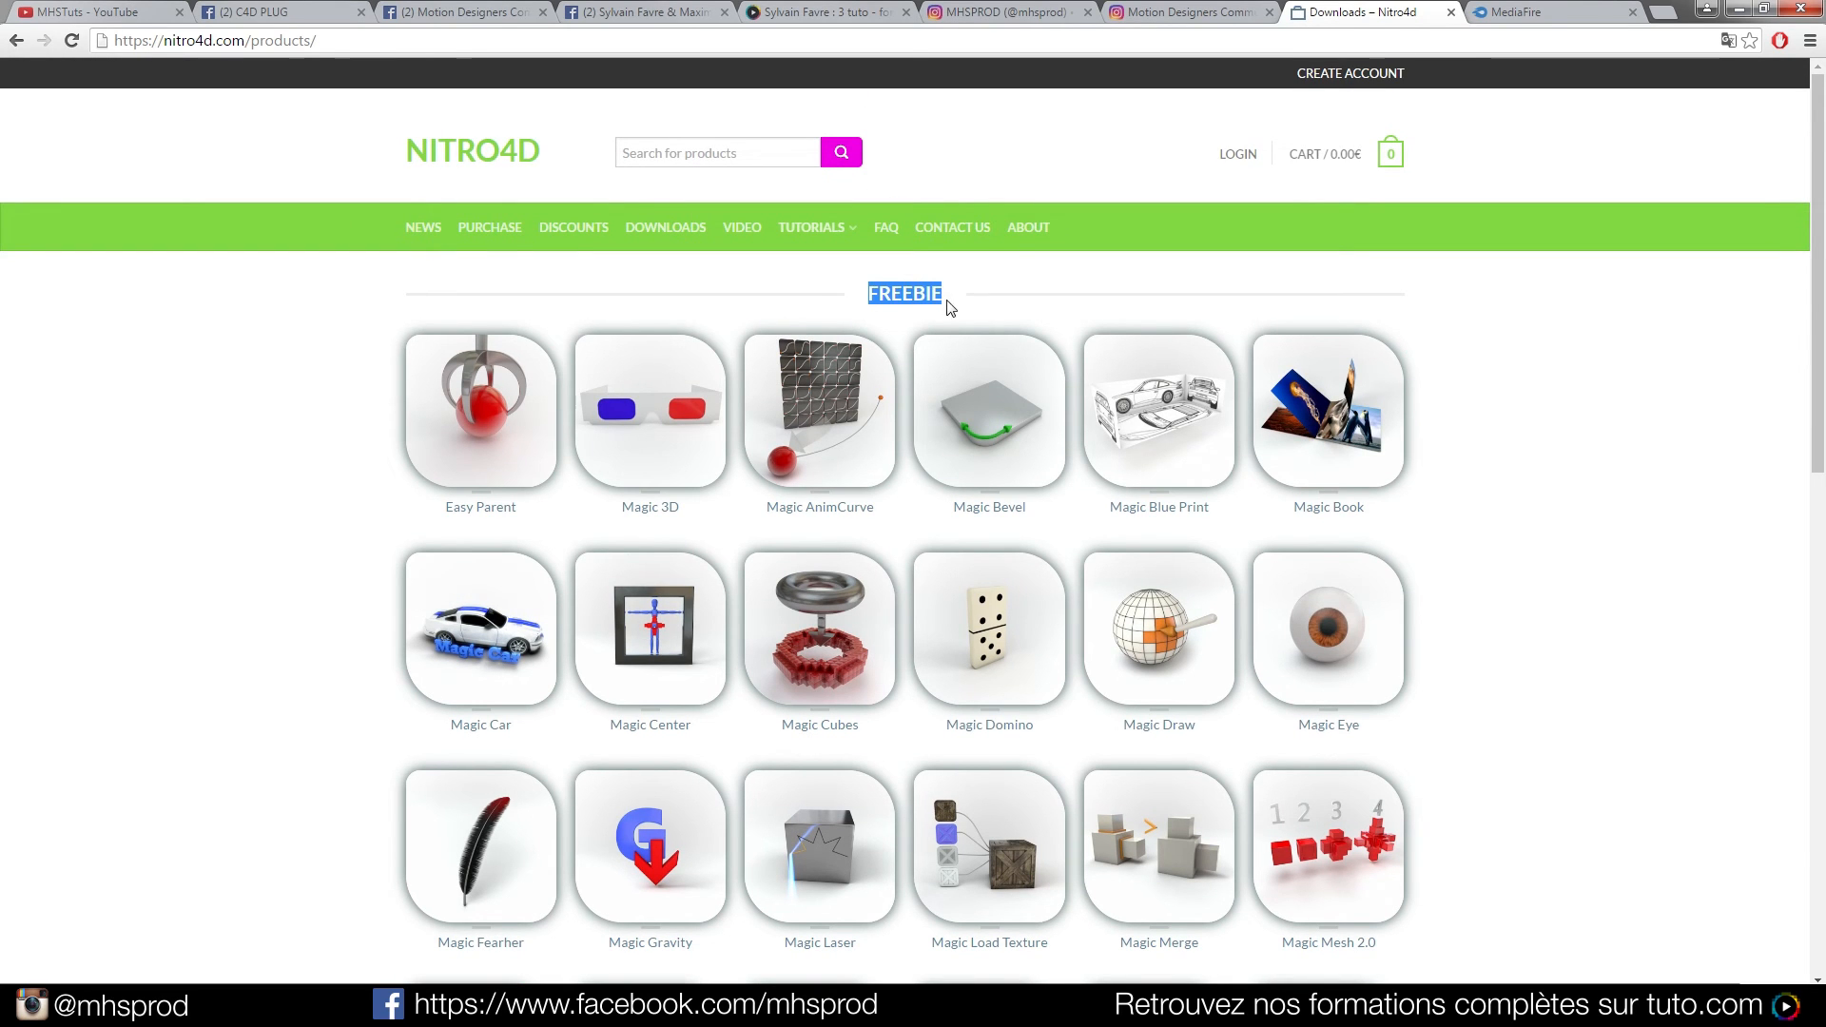
scroll(437, 400, "down", 12)
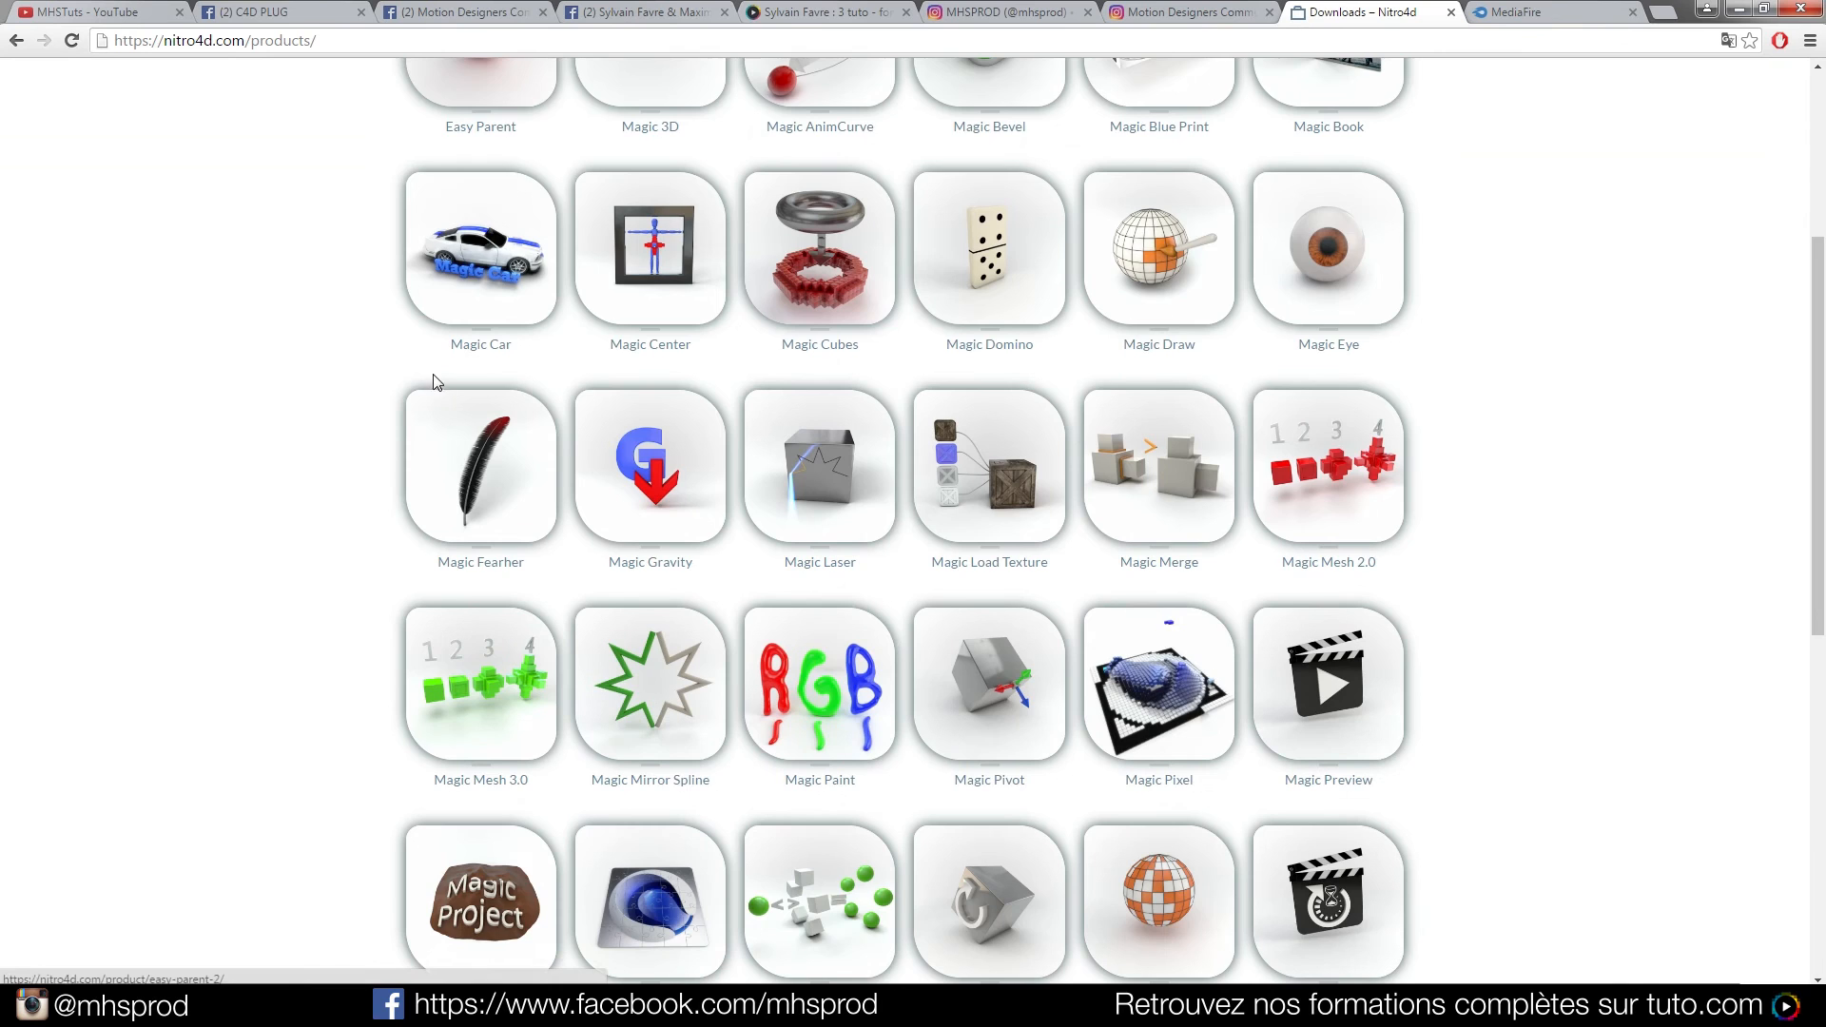
scroll(436, 371, "up", 12)
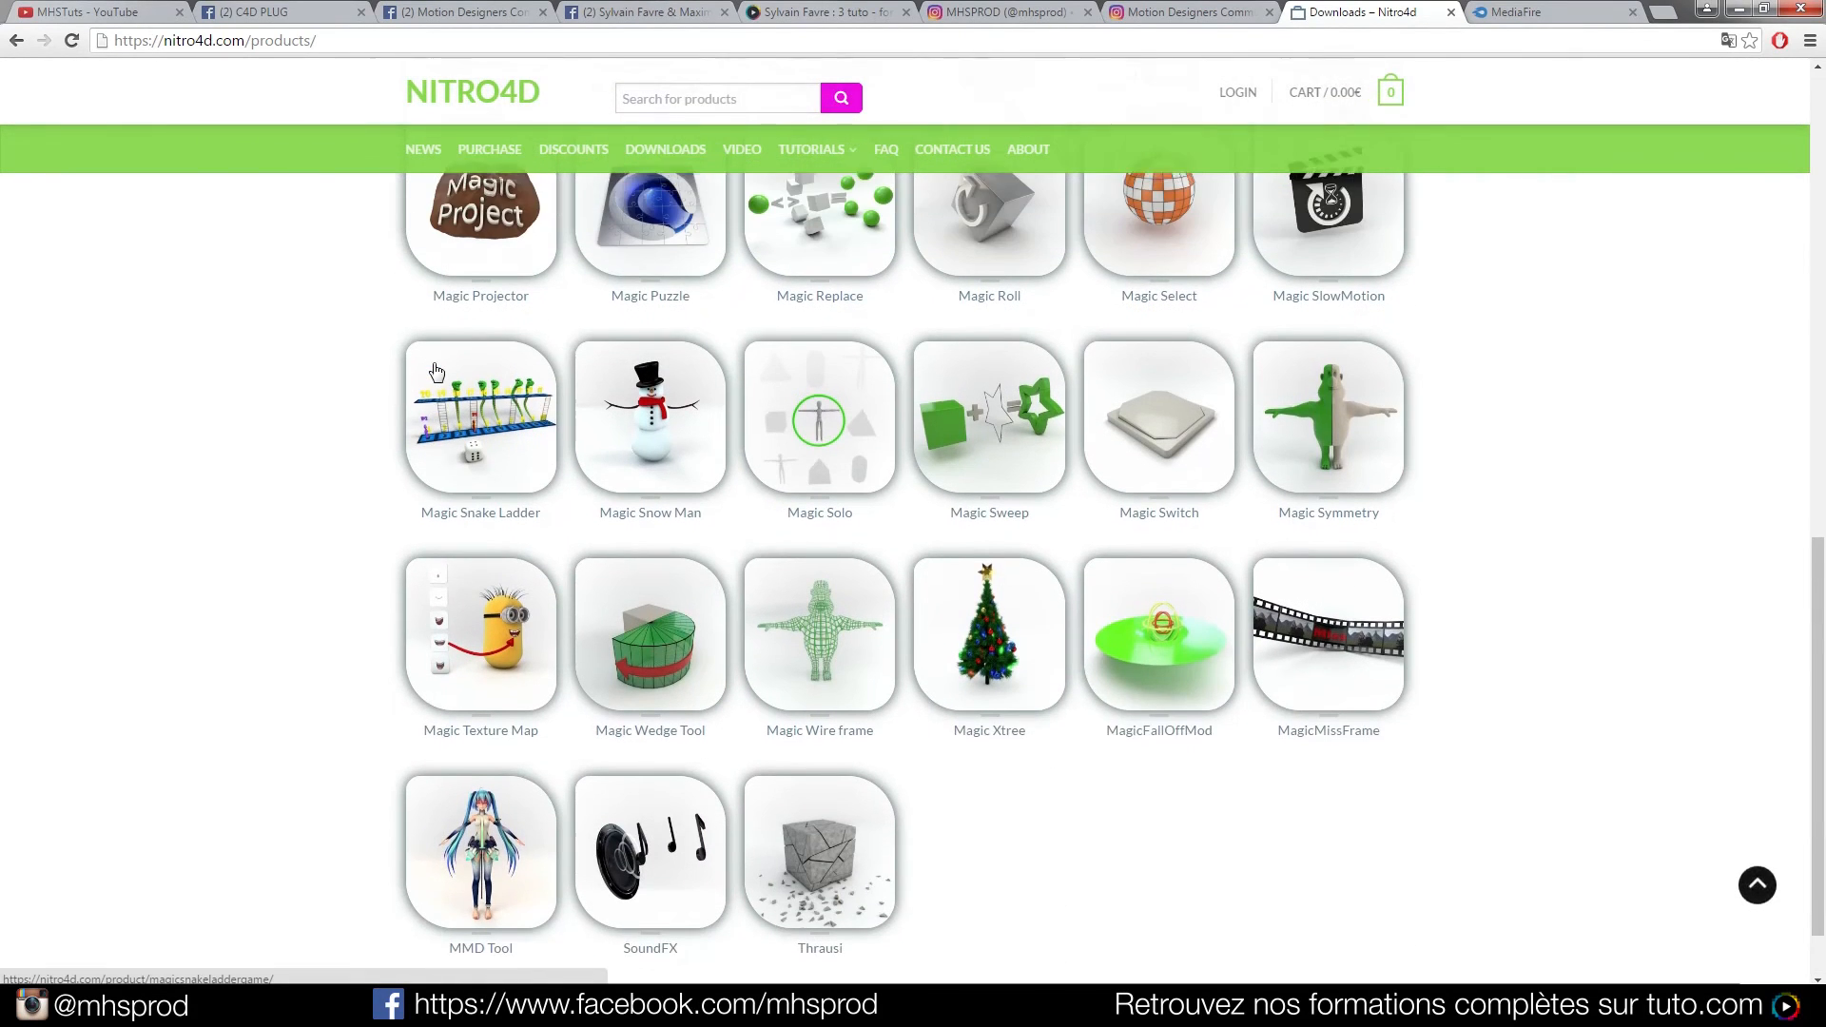
scroll(437, 371, "up", 1)
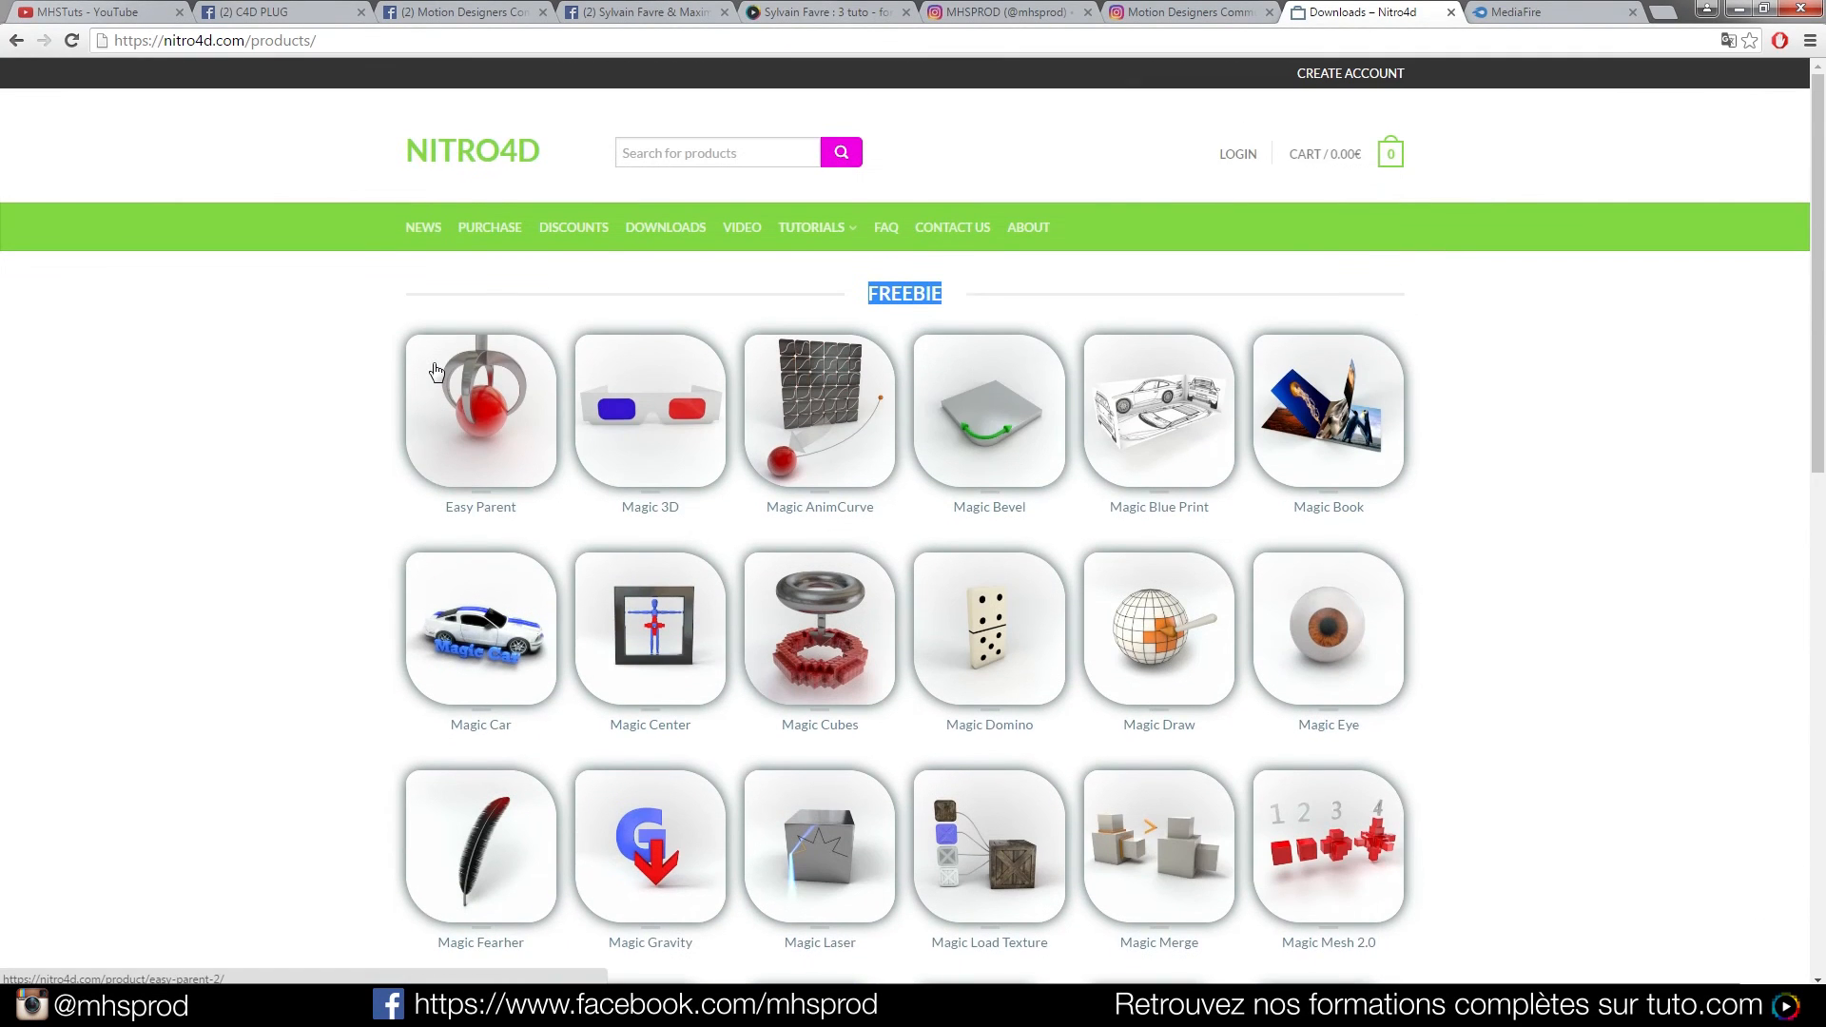
View the mhsprod Instagram profile and its most recent posts
left_click(1003, 11)
scroll(233, 447, "up", 2)
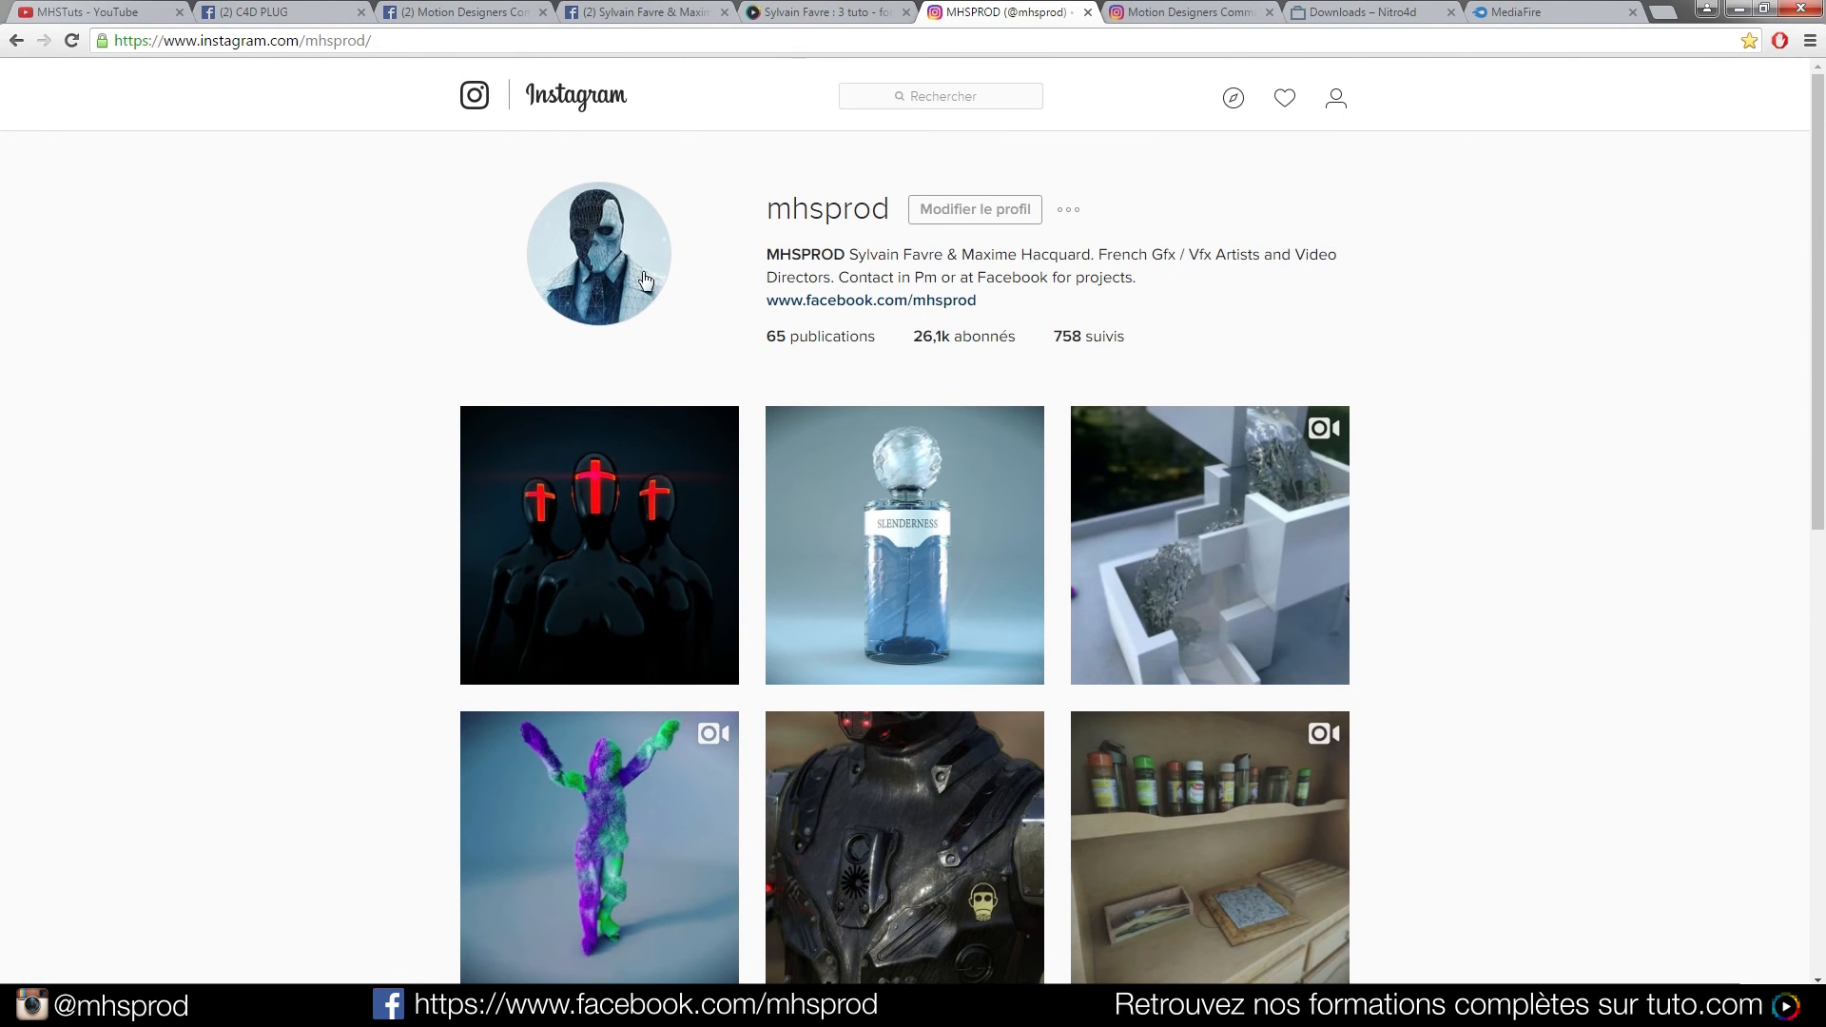
scroll(258, 484, "down", 1)
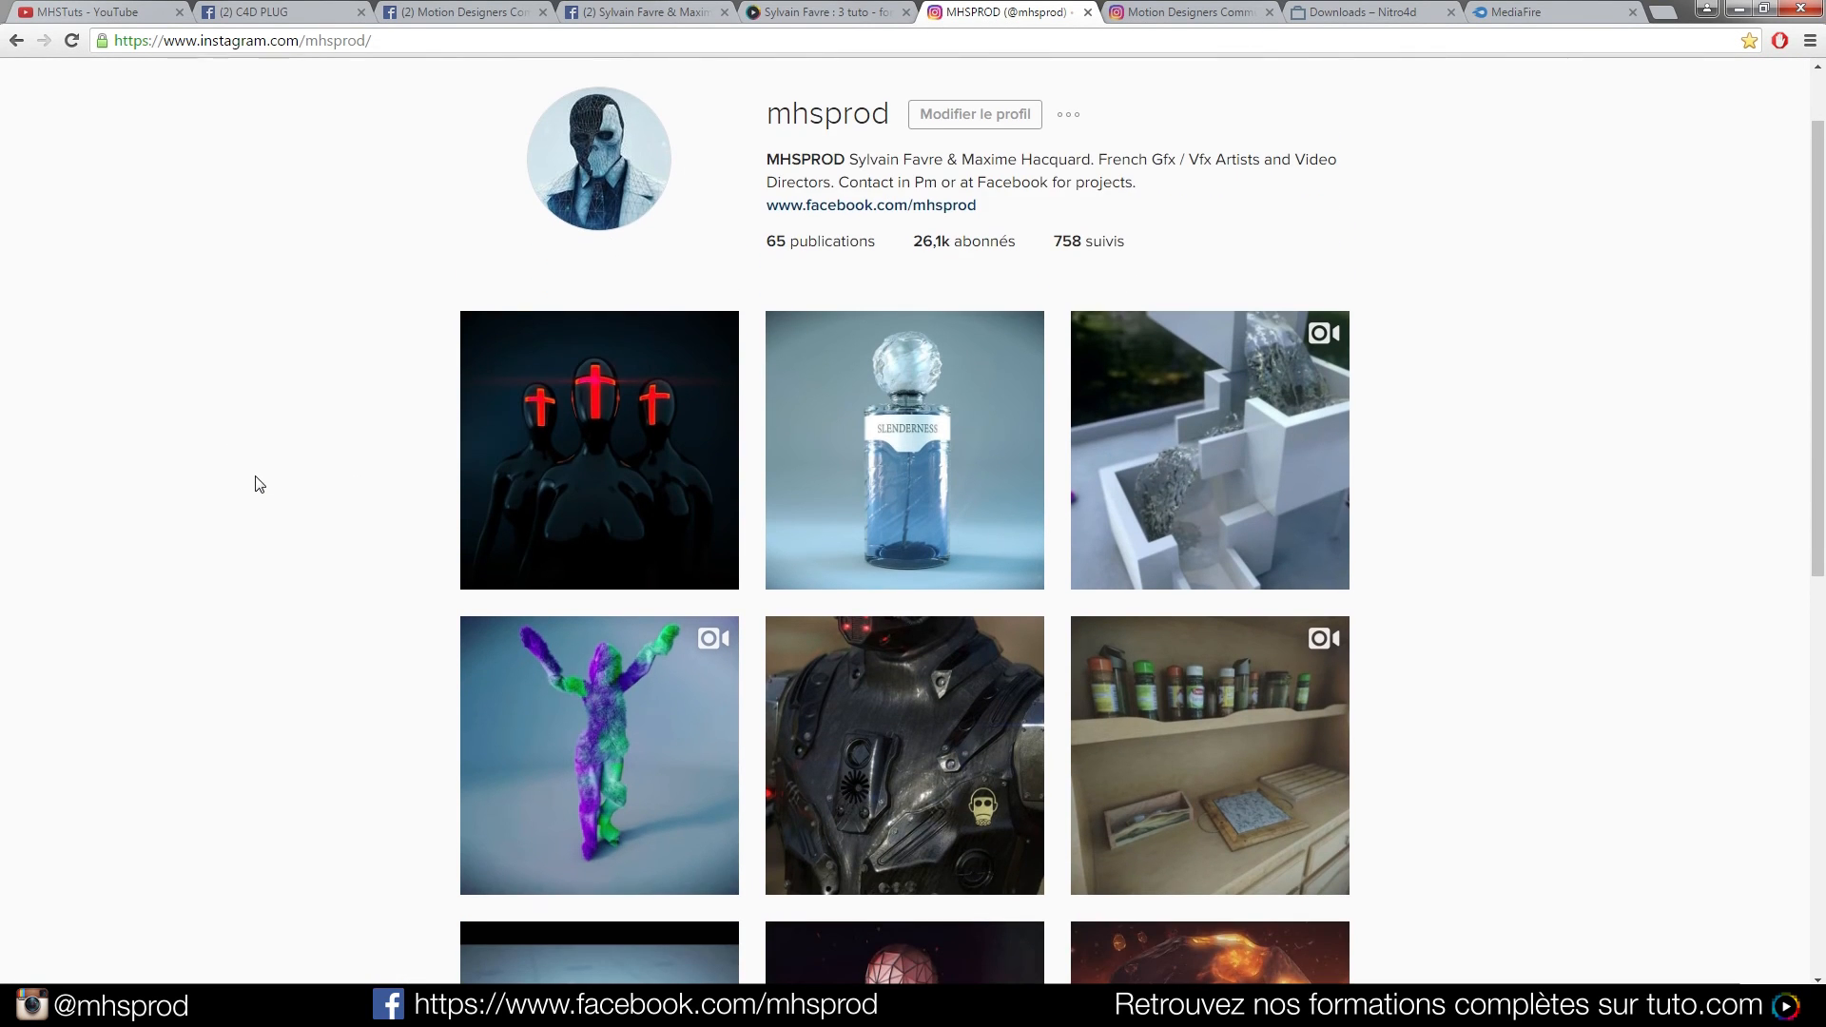
Browse the motiondesigners Instagram profile, loading additional posts and returning to the profile header
left_click(1188, 12)
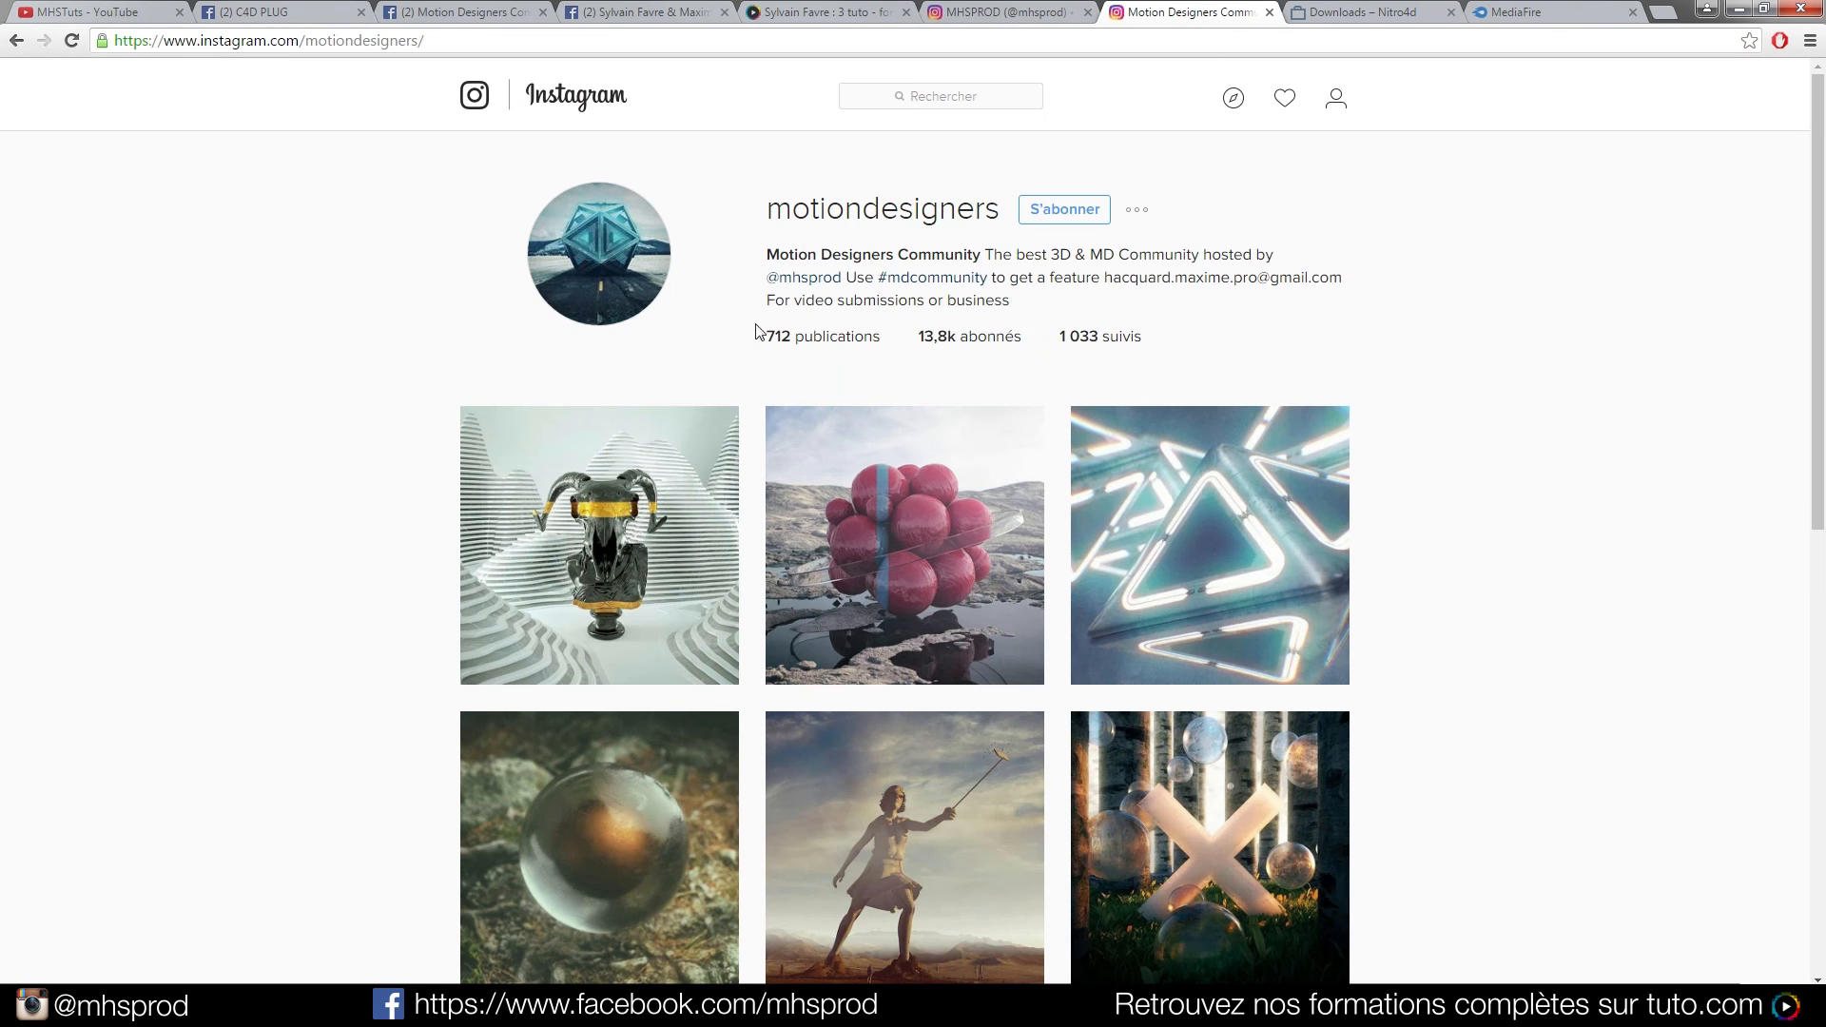
scroll(242, 369, "down", 5)
scroll(243, 369, "down", 3)
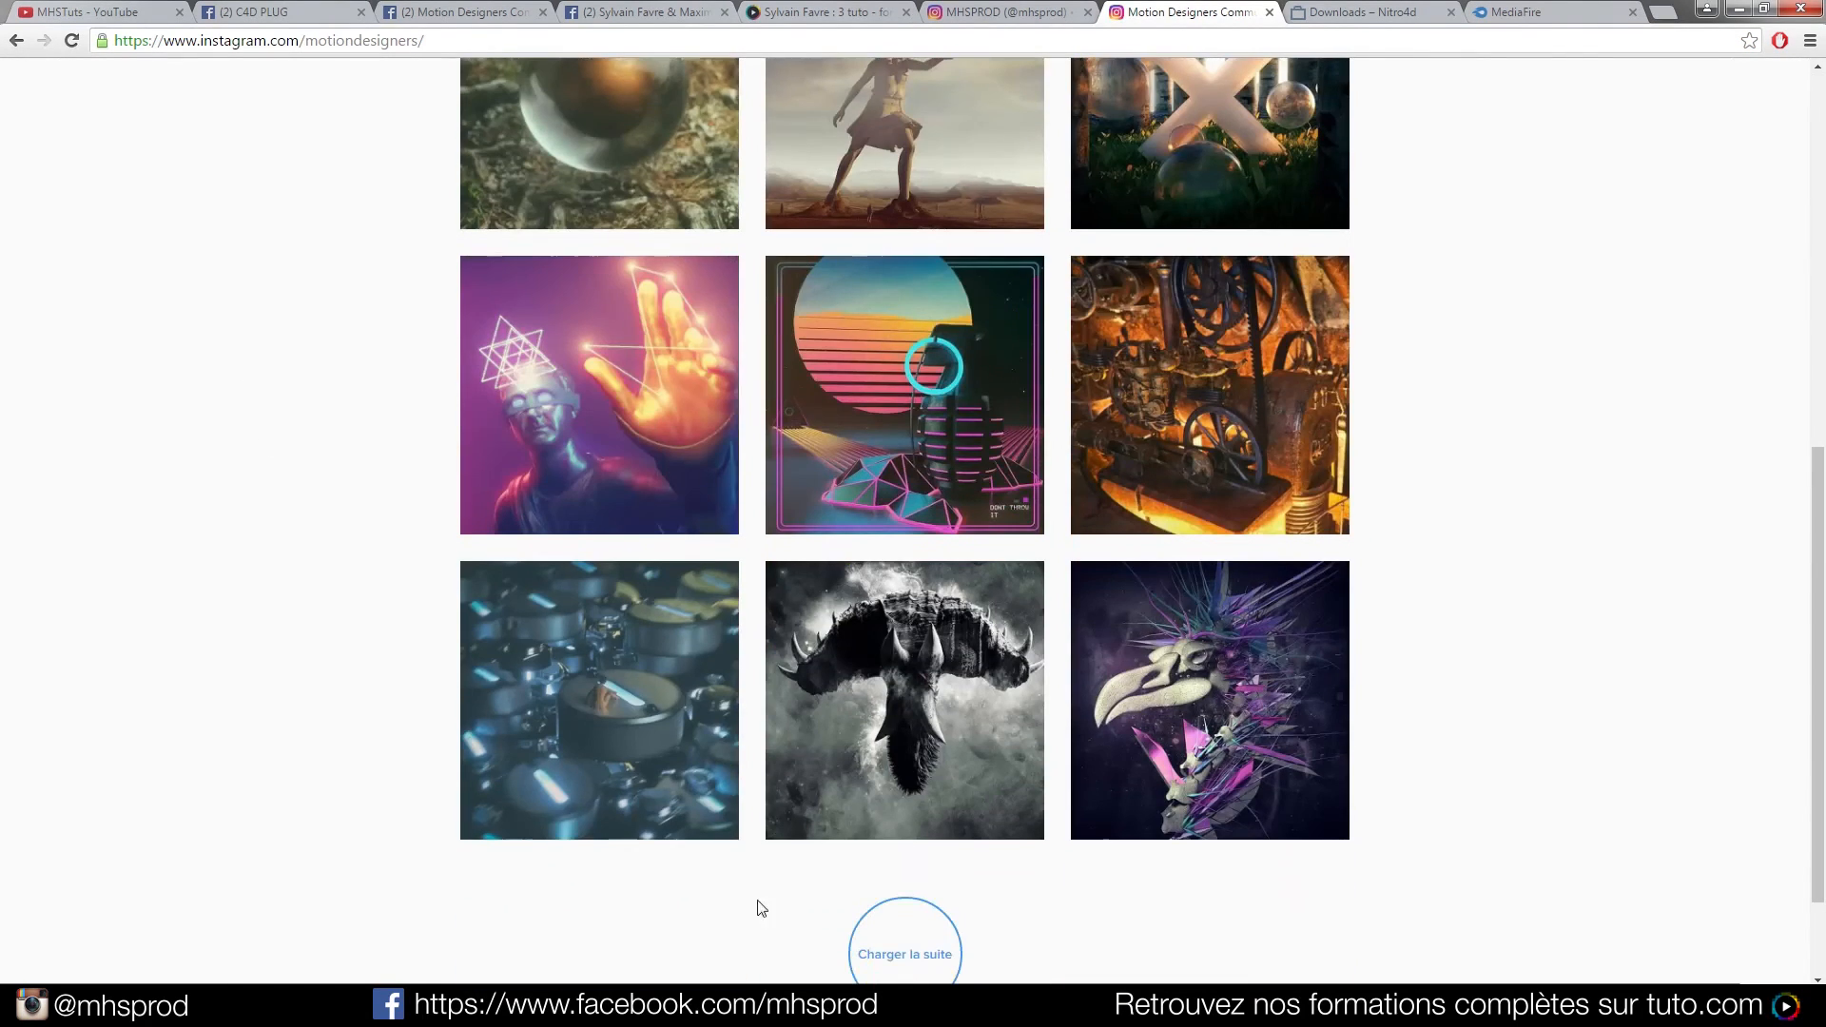
left_click(896, 939)
scroll(302, 701, "down", 4)
scroll(313, 678, "up", 5)
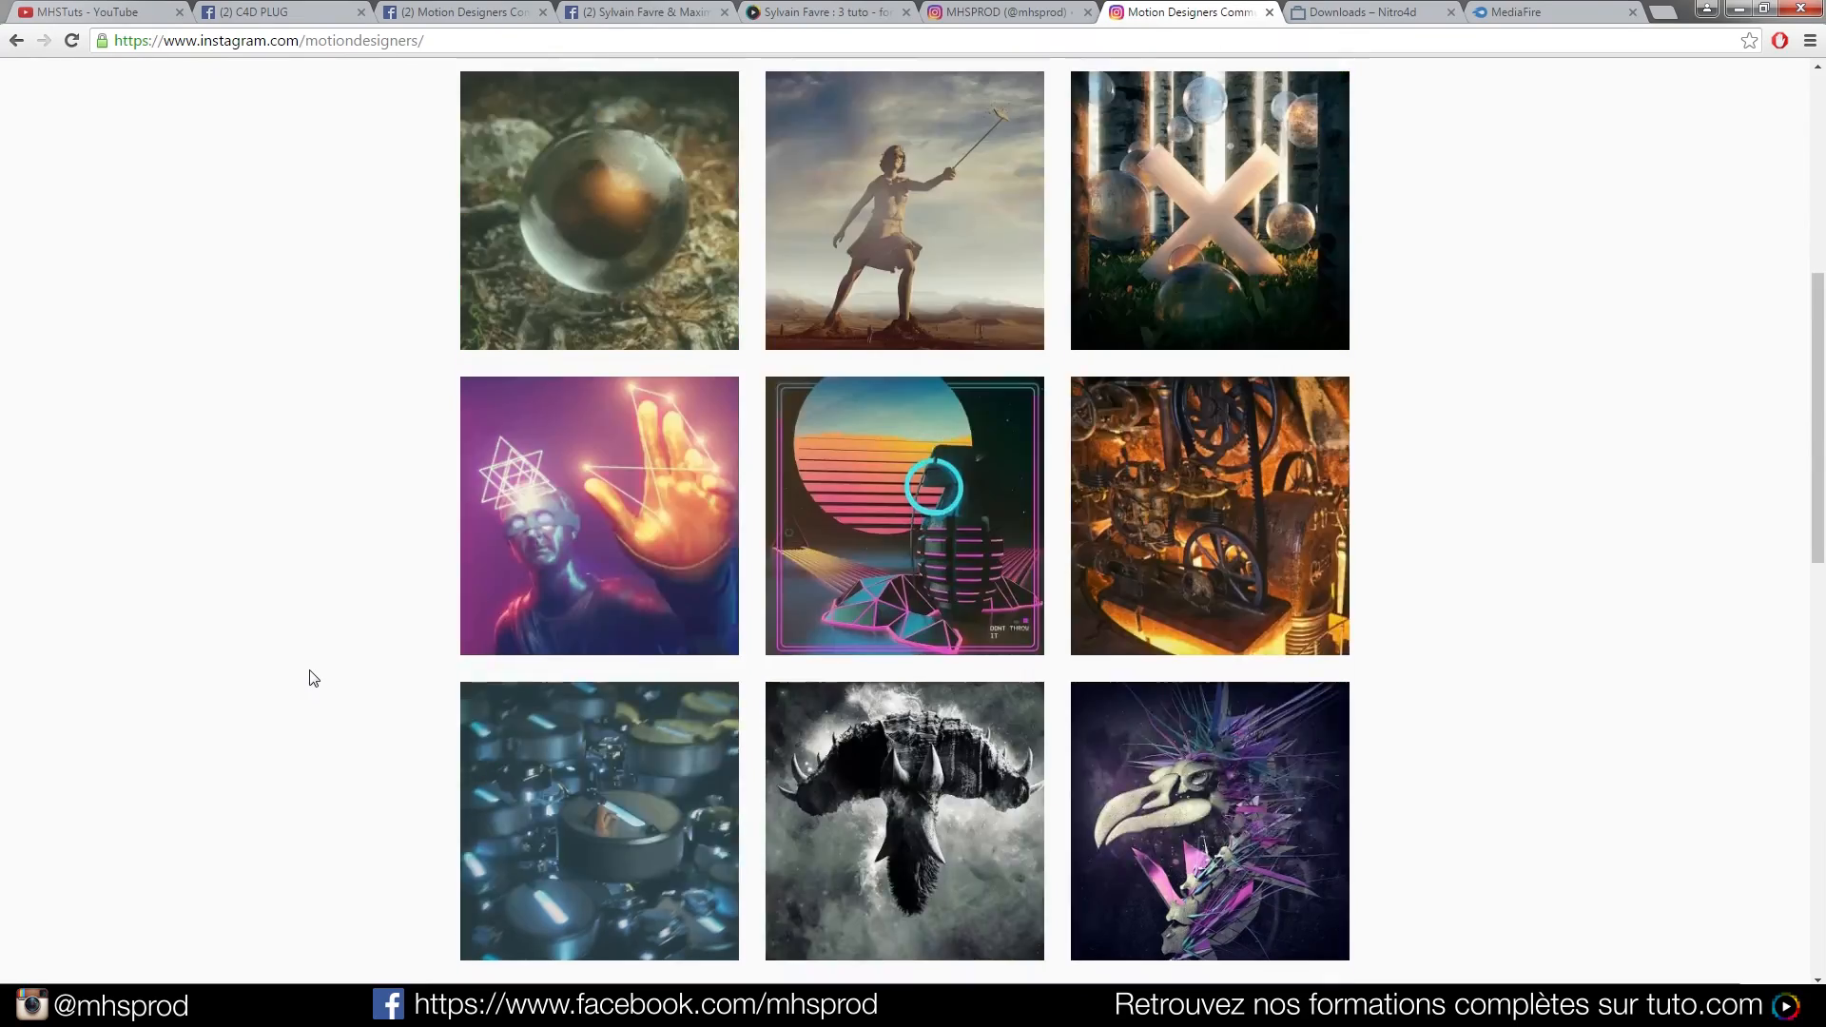
scroll(314, 678, "up", 7)
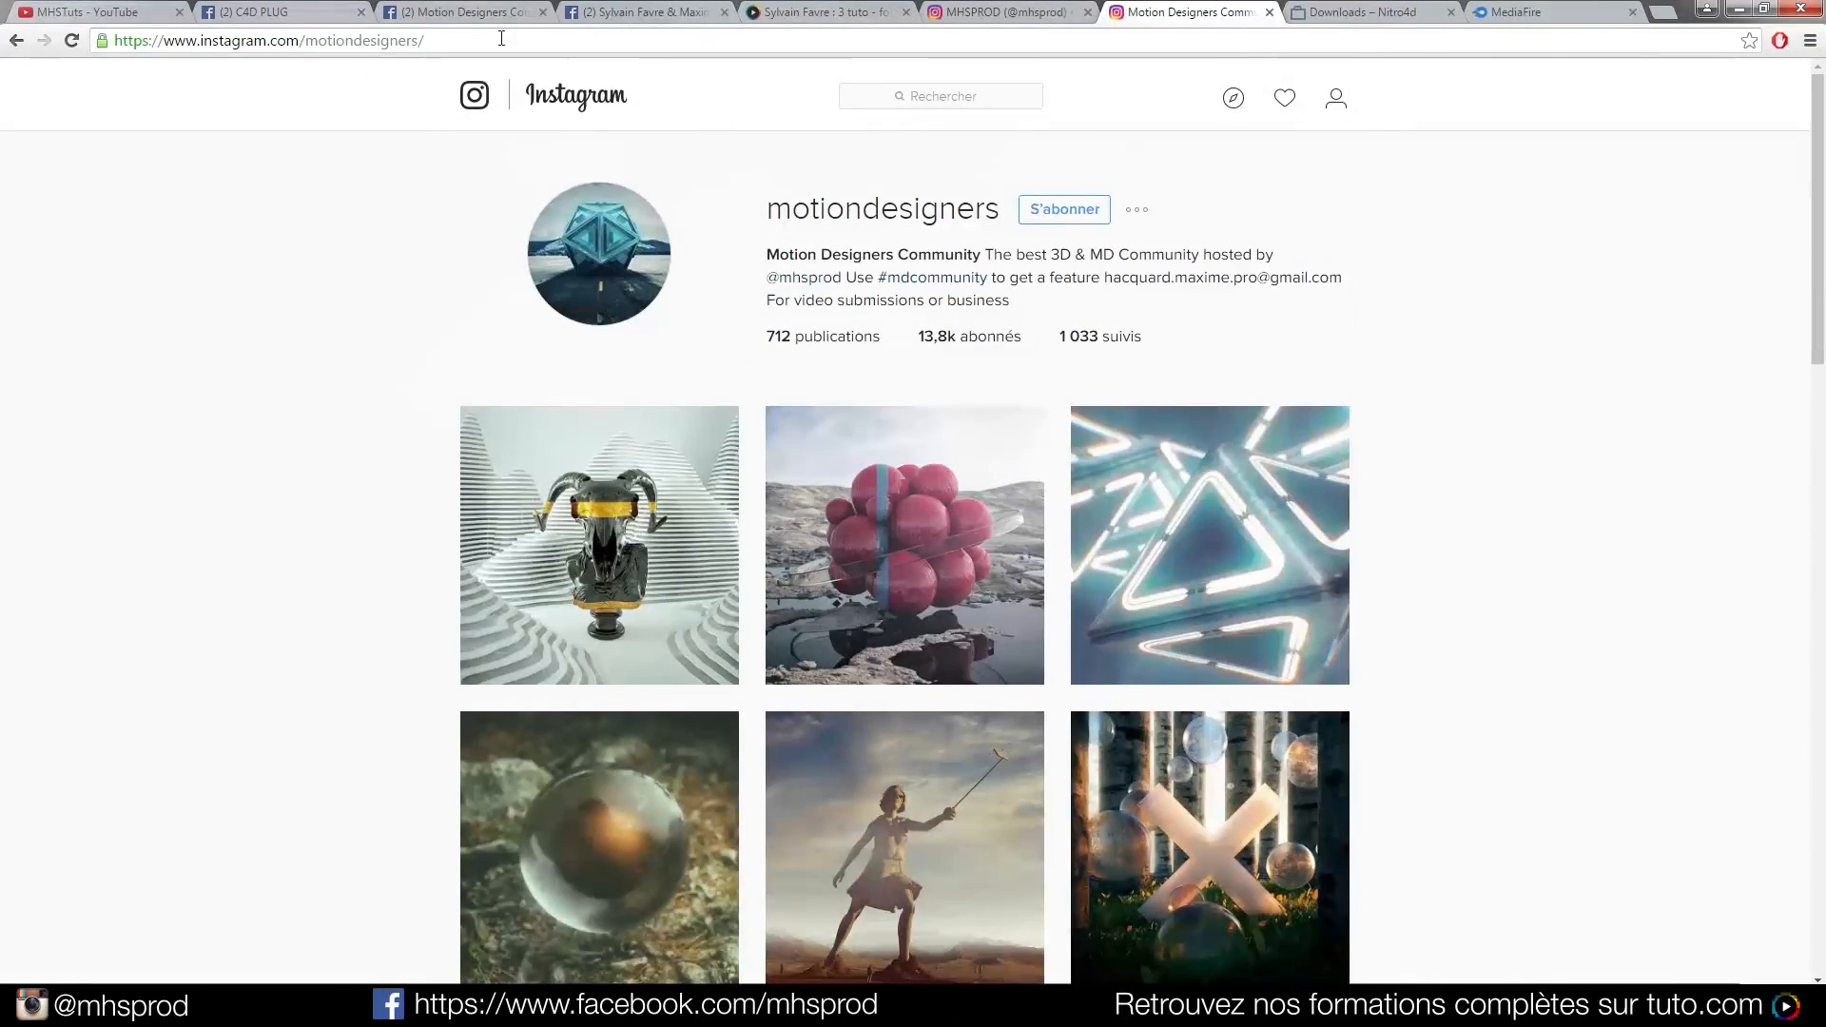
Look through the Motion Designers Community Facebook group, from its cover and pinned post down through the discussion feed
left_click(448, 14)
scroll(485, 637, "up", 10)
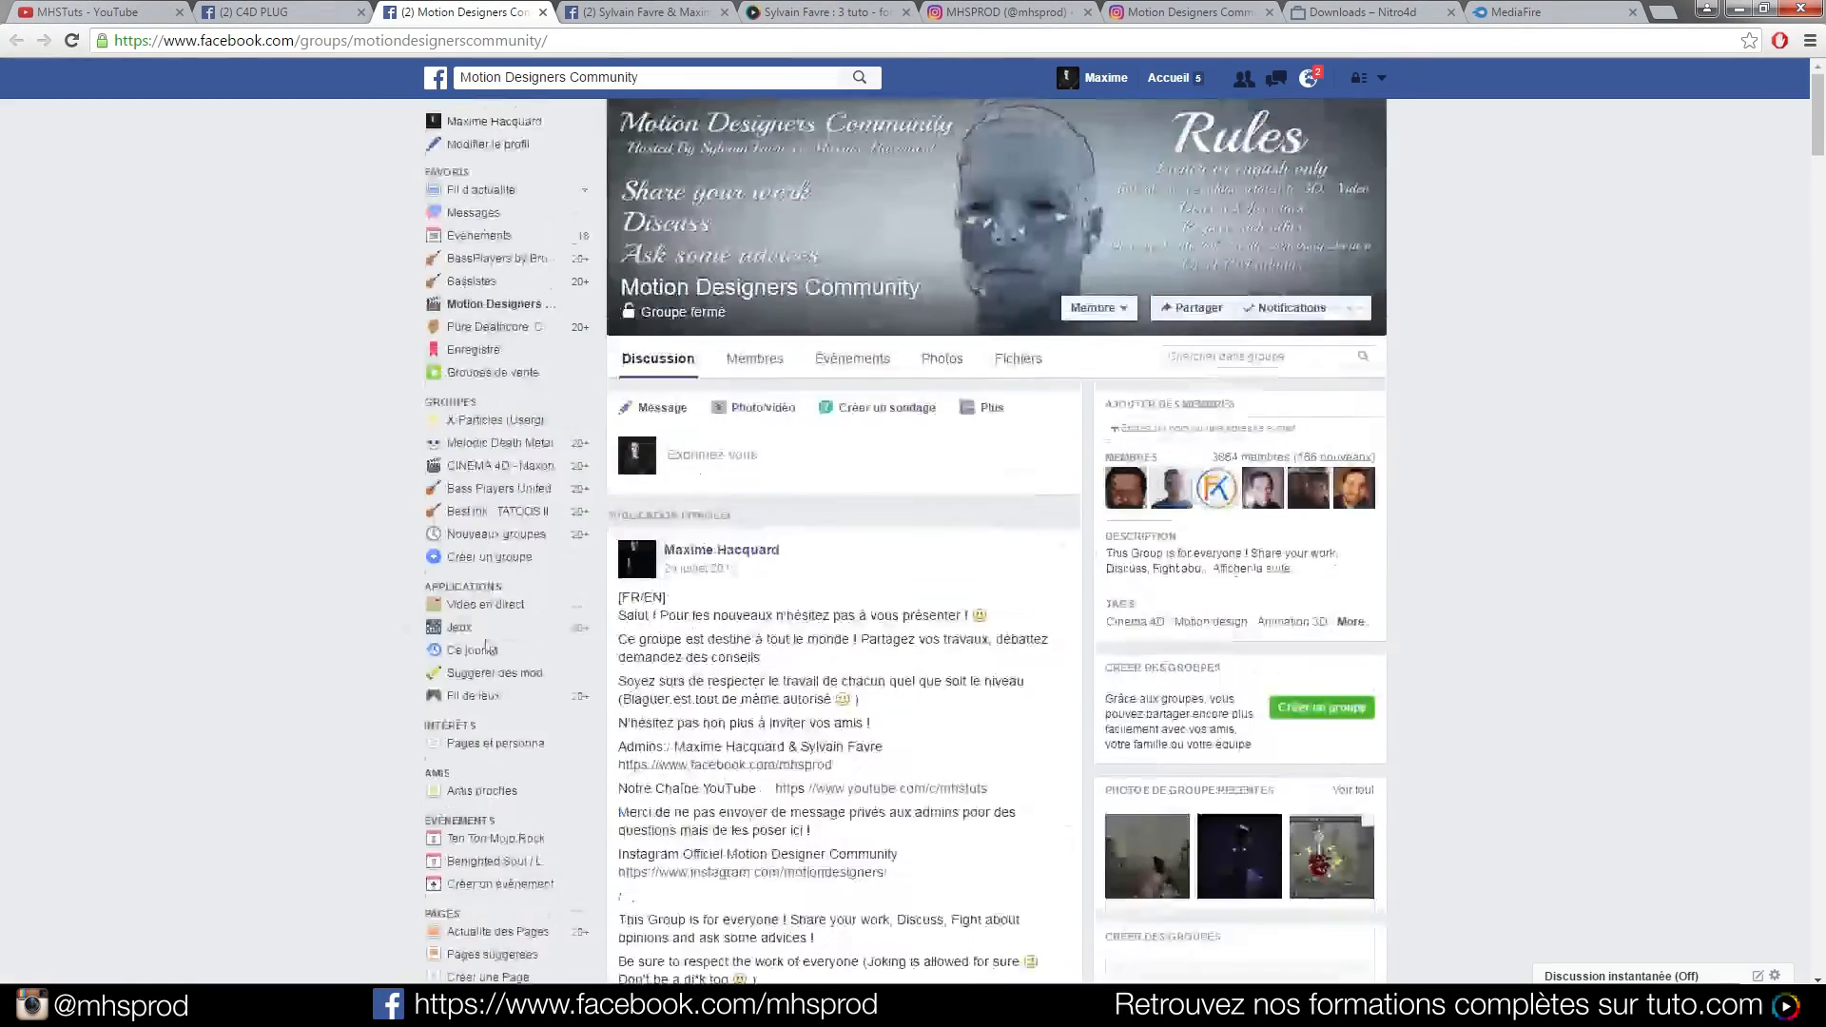
scroll(922, 531, "down", 20)
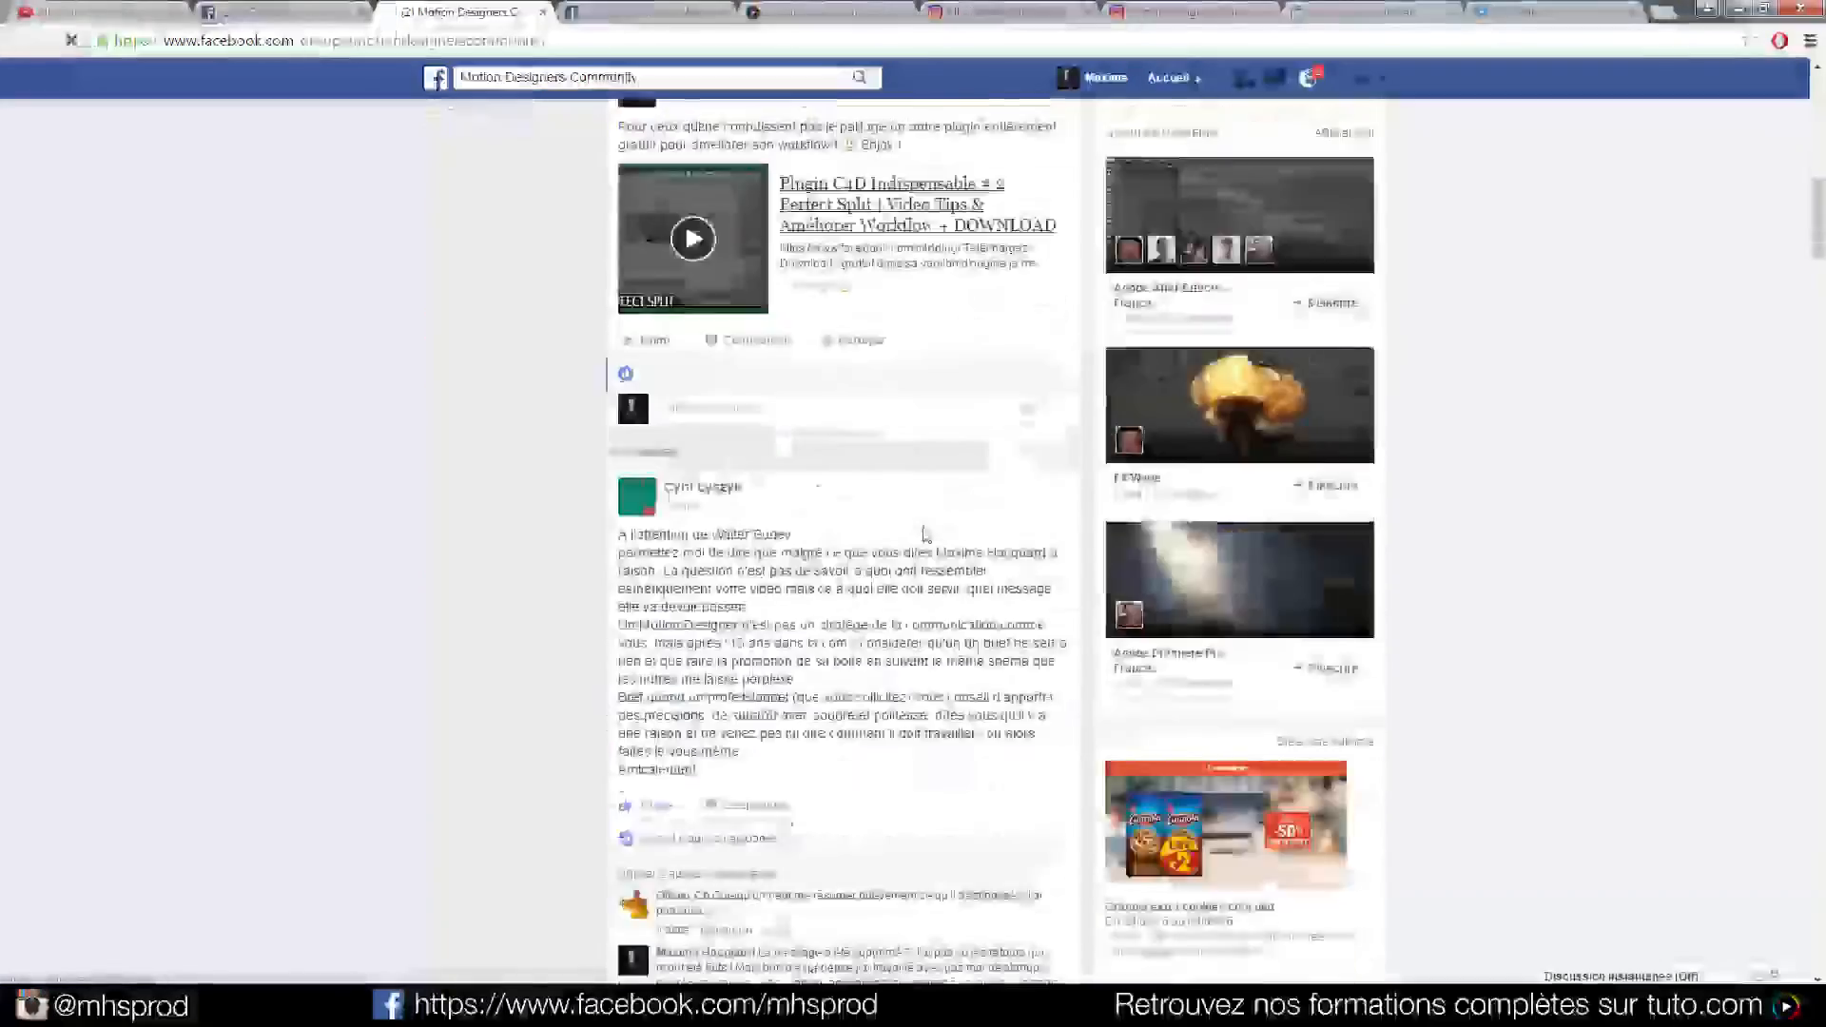
Finish looking through the Motion Designers Community feed, and view the mhsprod Facebook page and the mhsprod trainer page on tuto.com
scroll(920, 534, "down", 20)
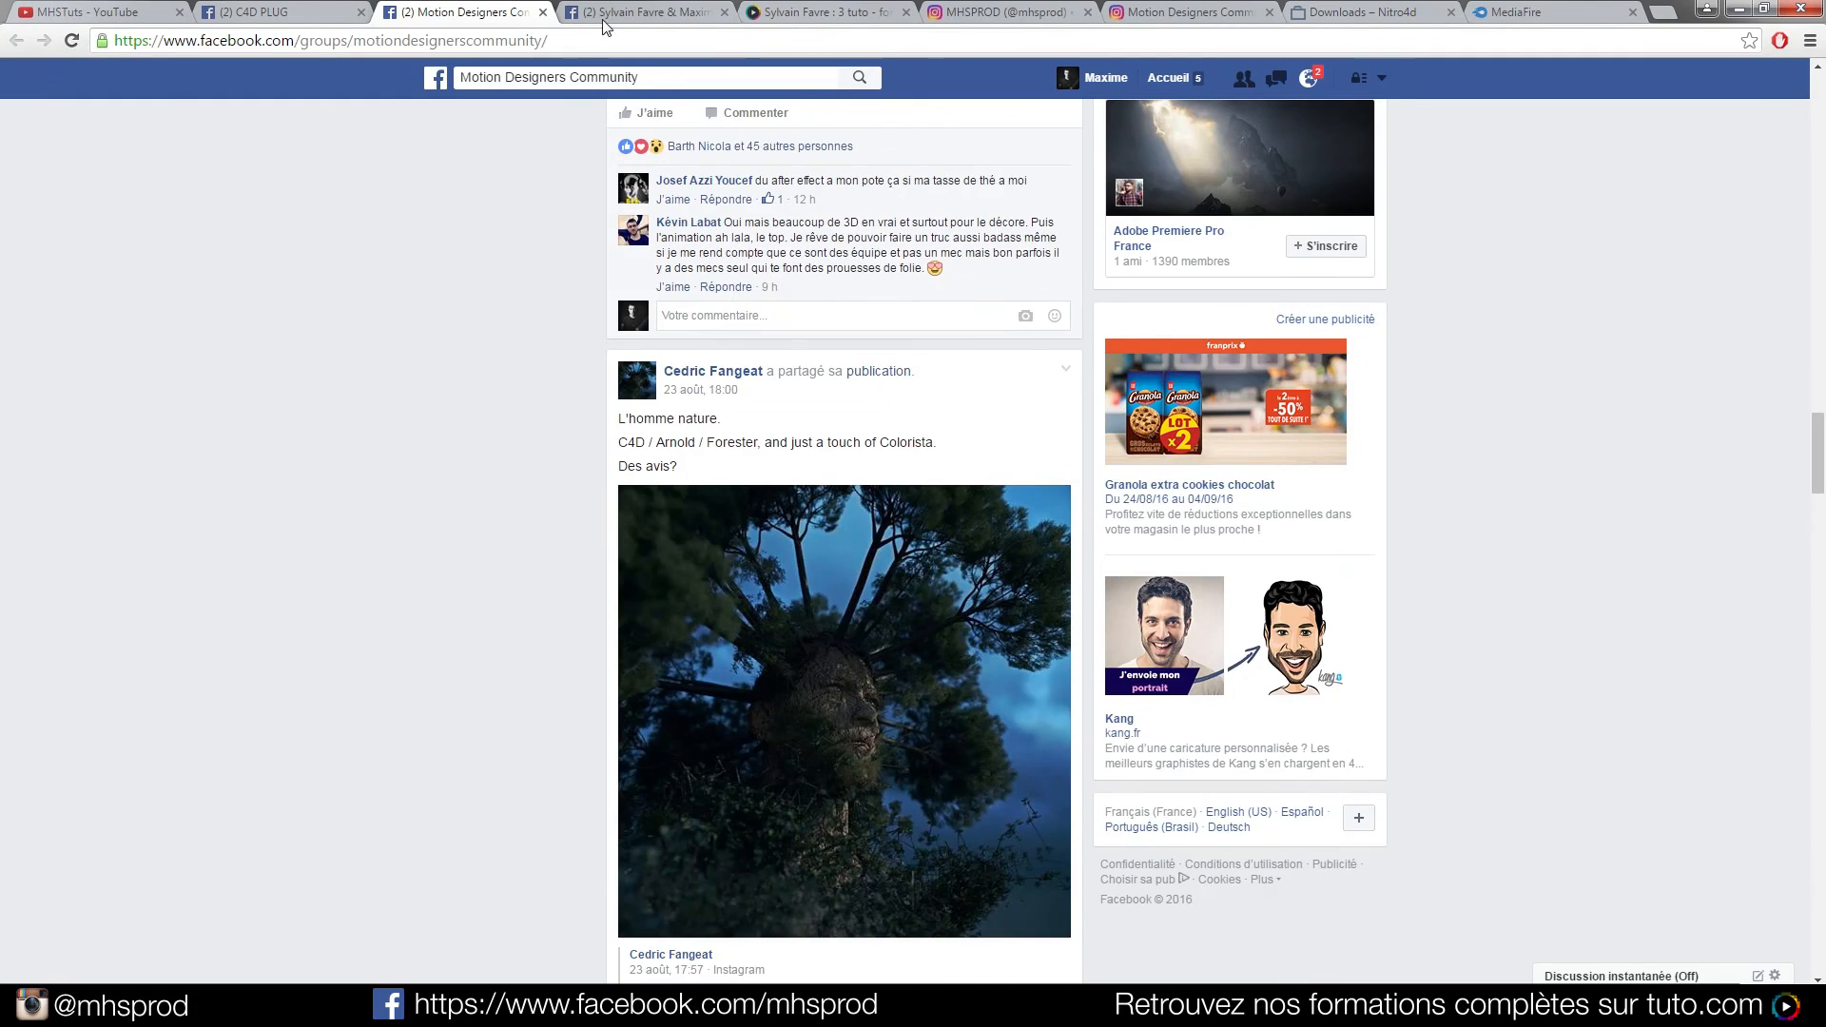
left_click(632, 13)
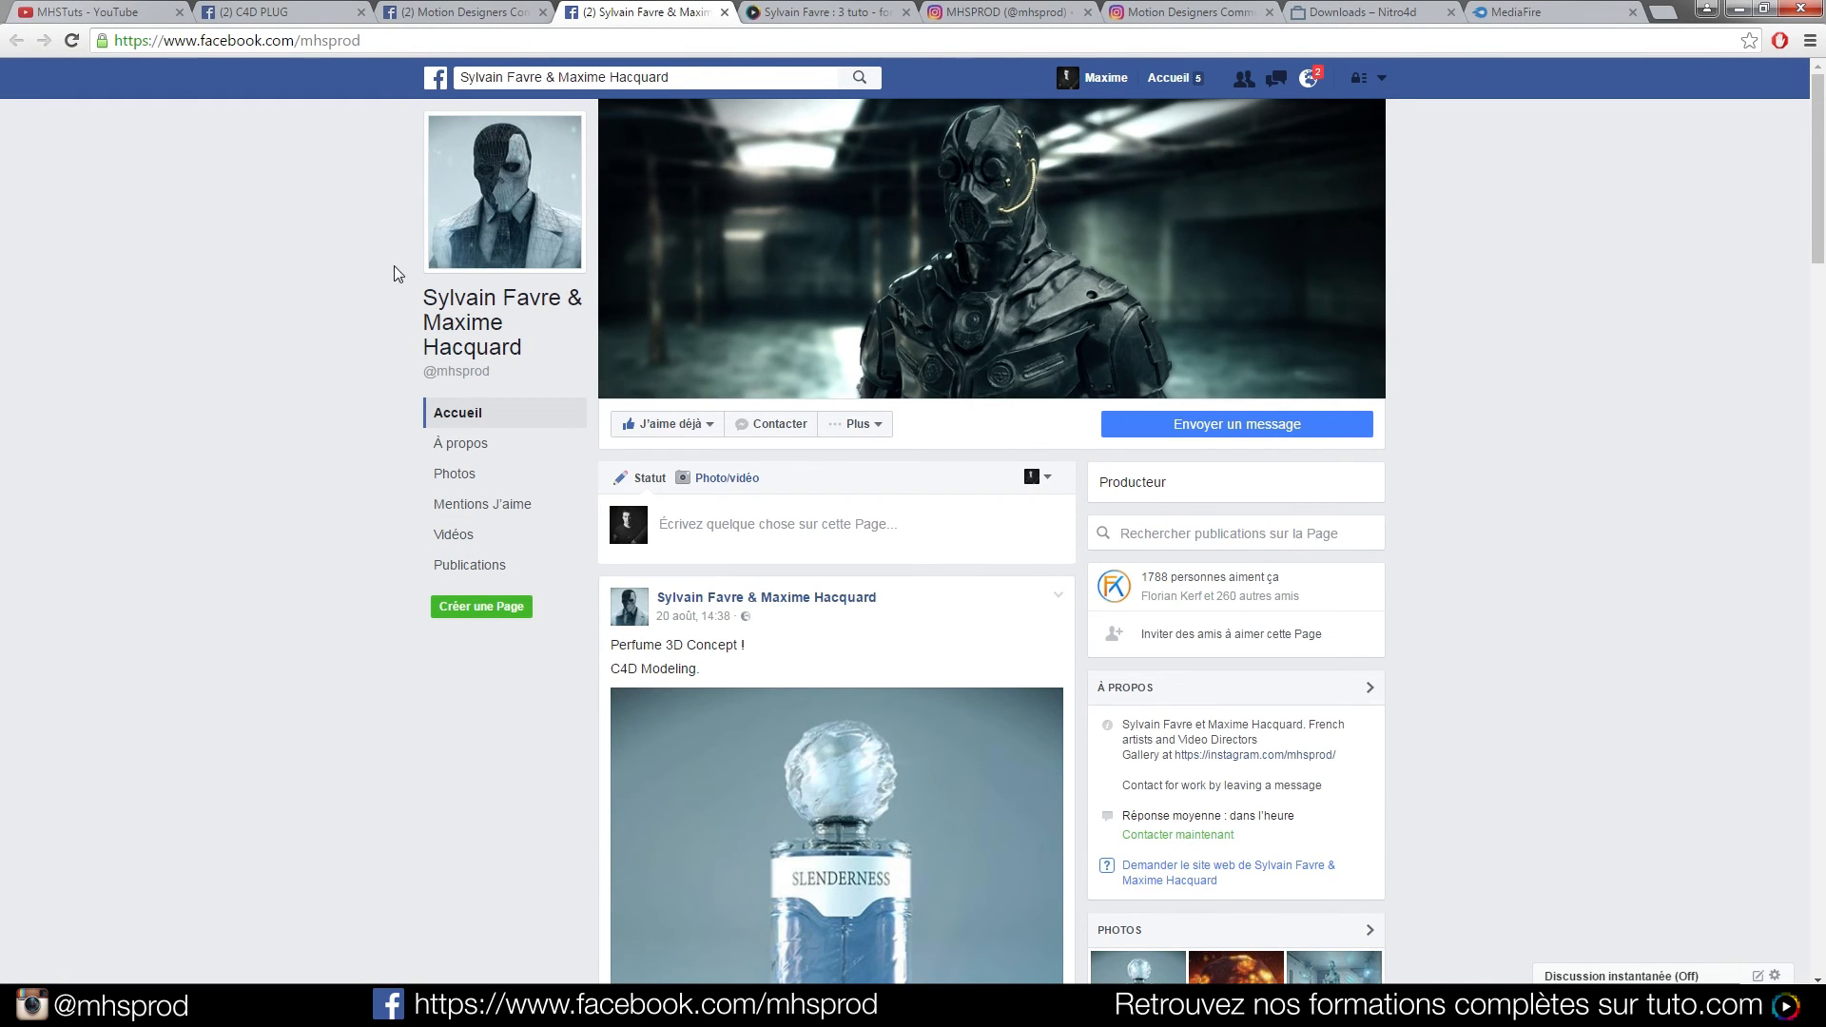
left_click(815, 12)
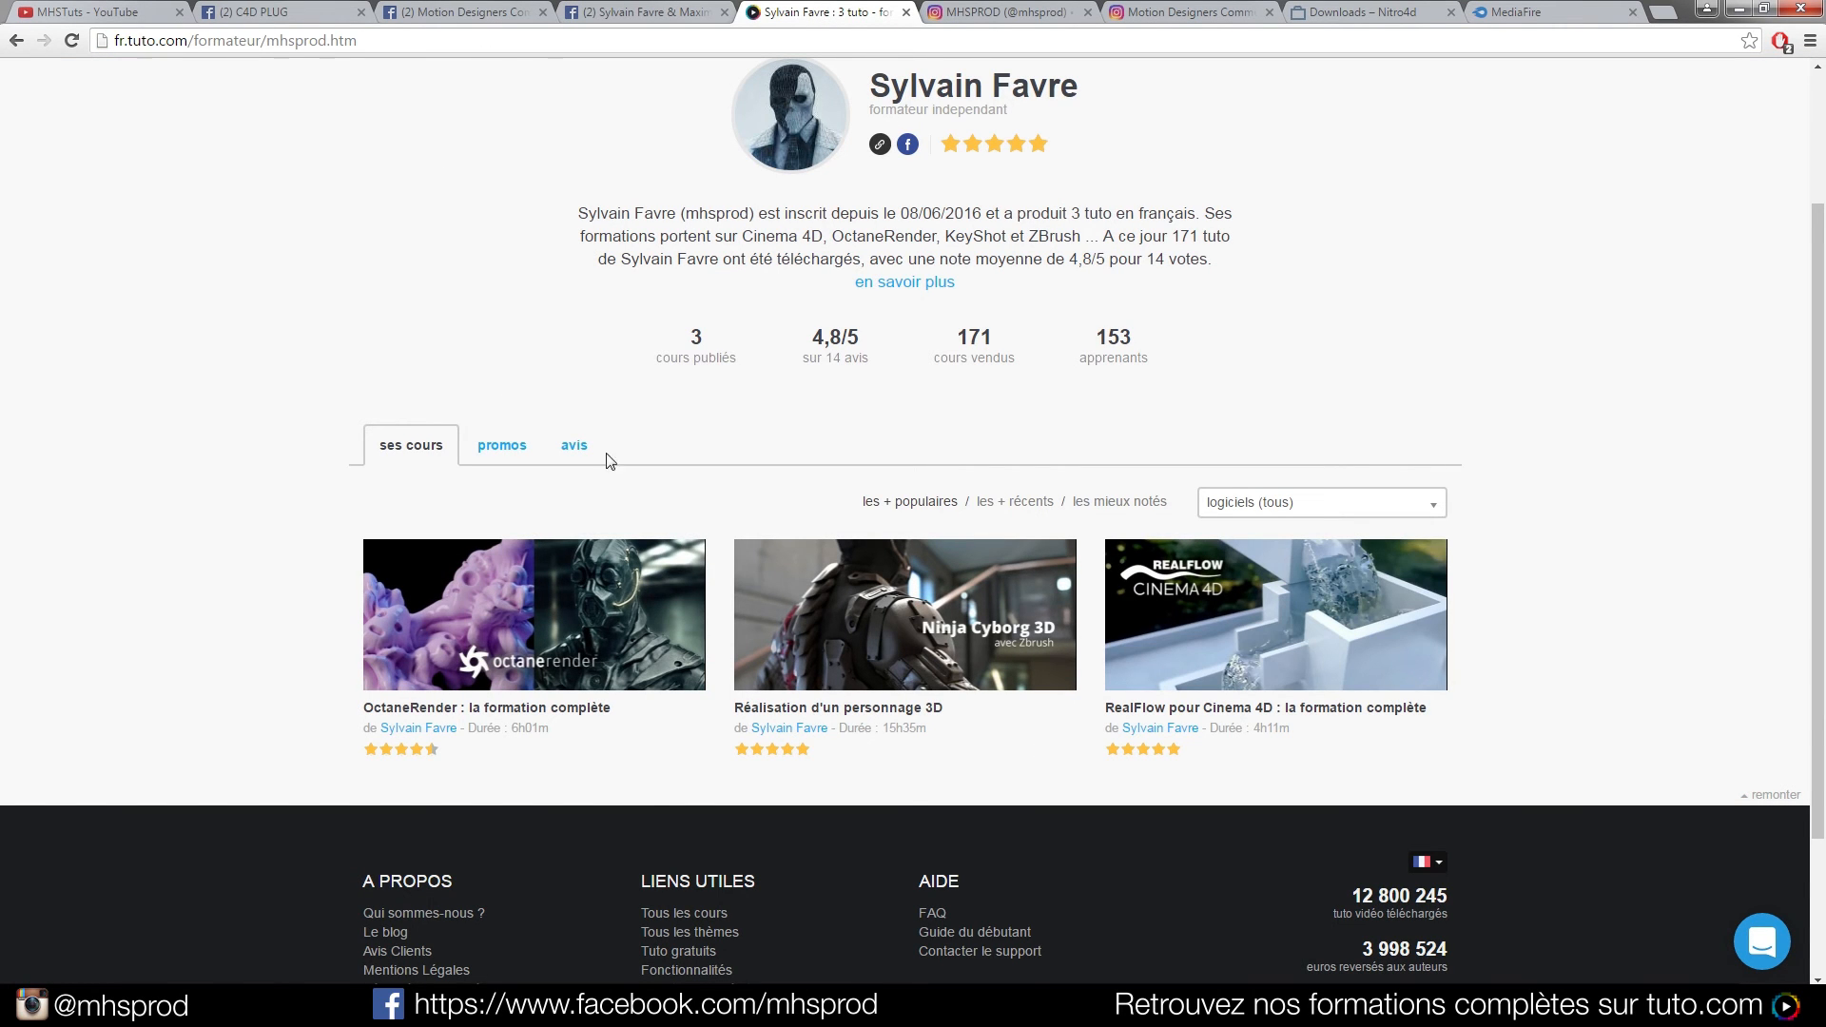
View the MHSTuts YouTube channel's home page and look over the C4D PLUG Facebook page
left_click(89, 14)
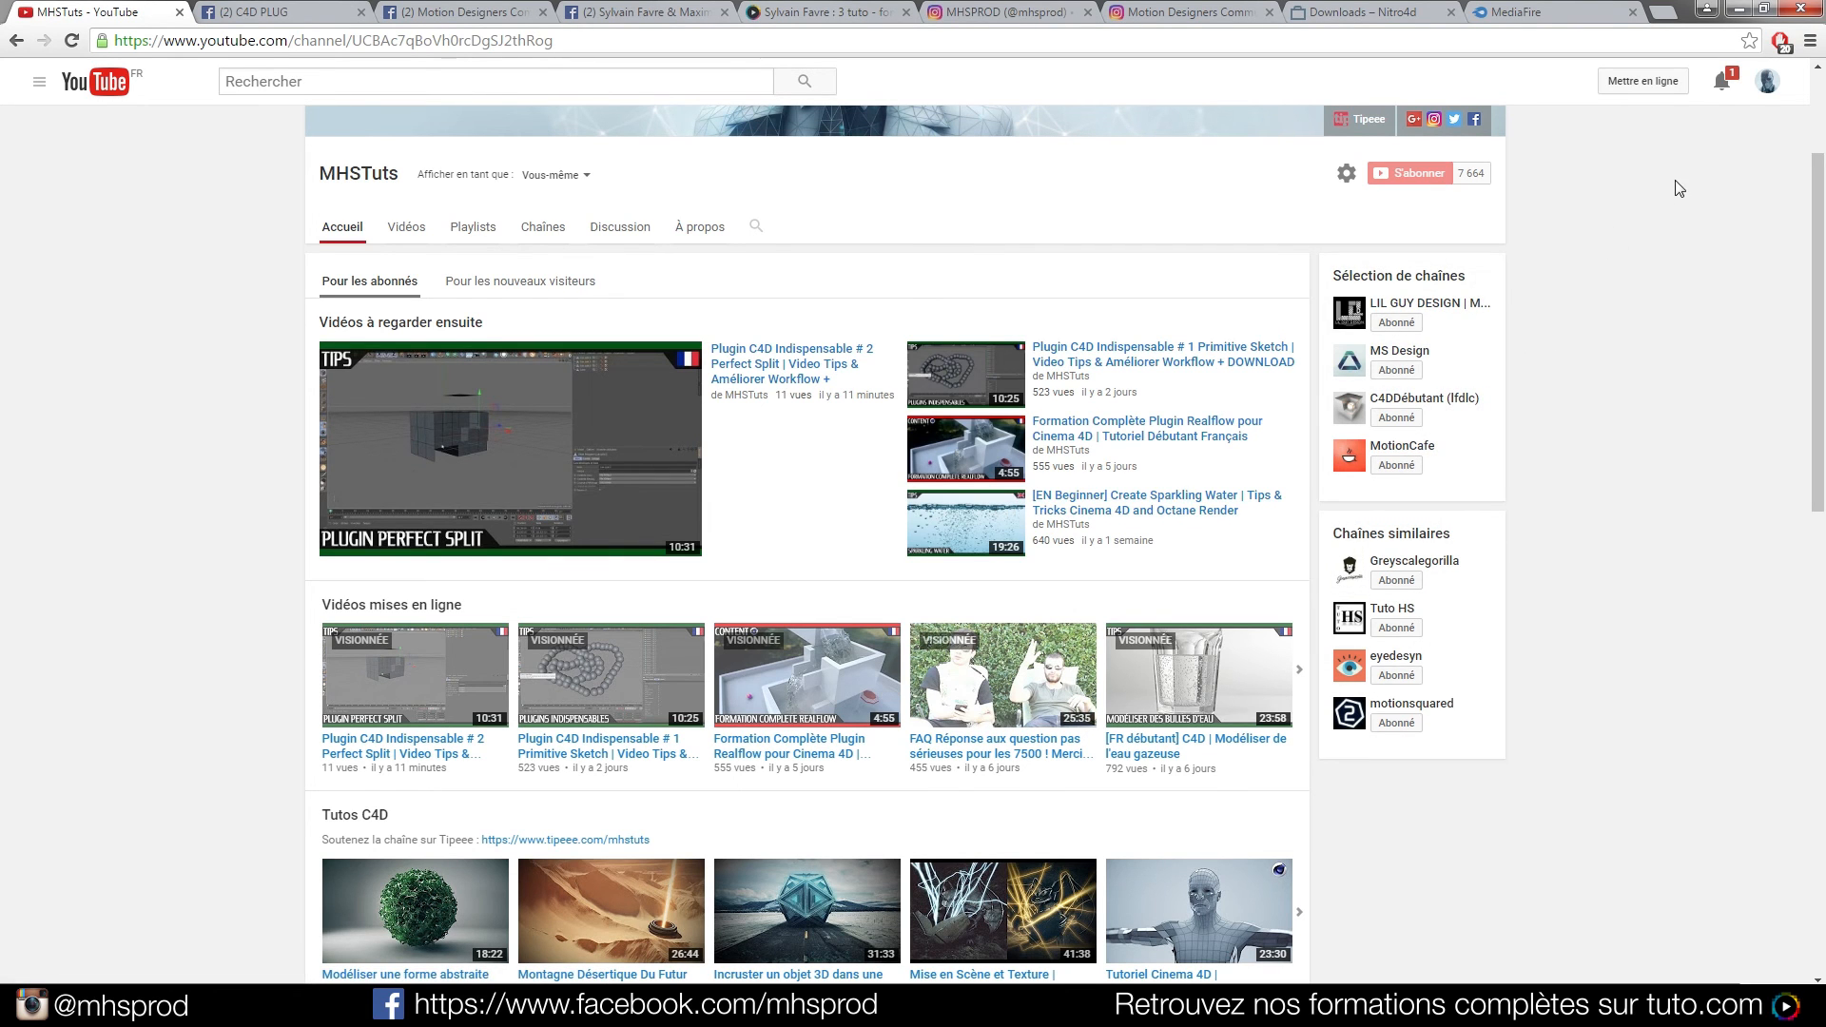
left_click(269, 15)
scroll(249, 550, "down", 10)
scroll(380, 570, "up", 10)
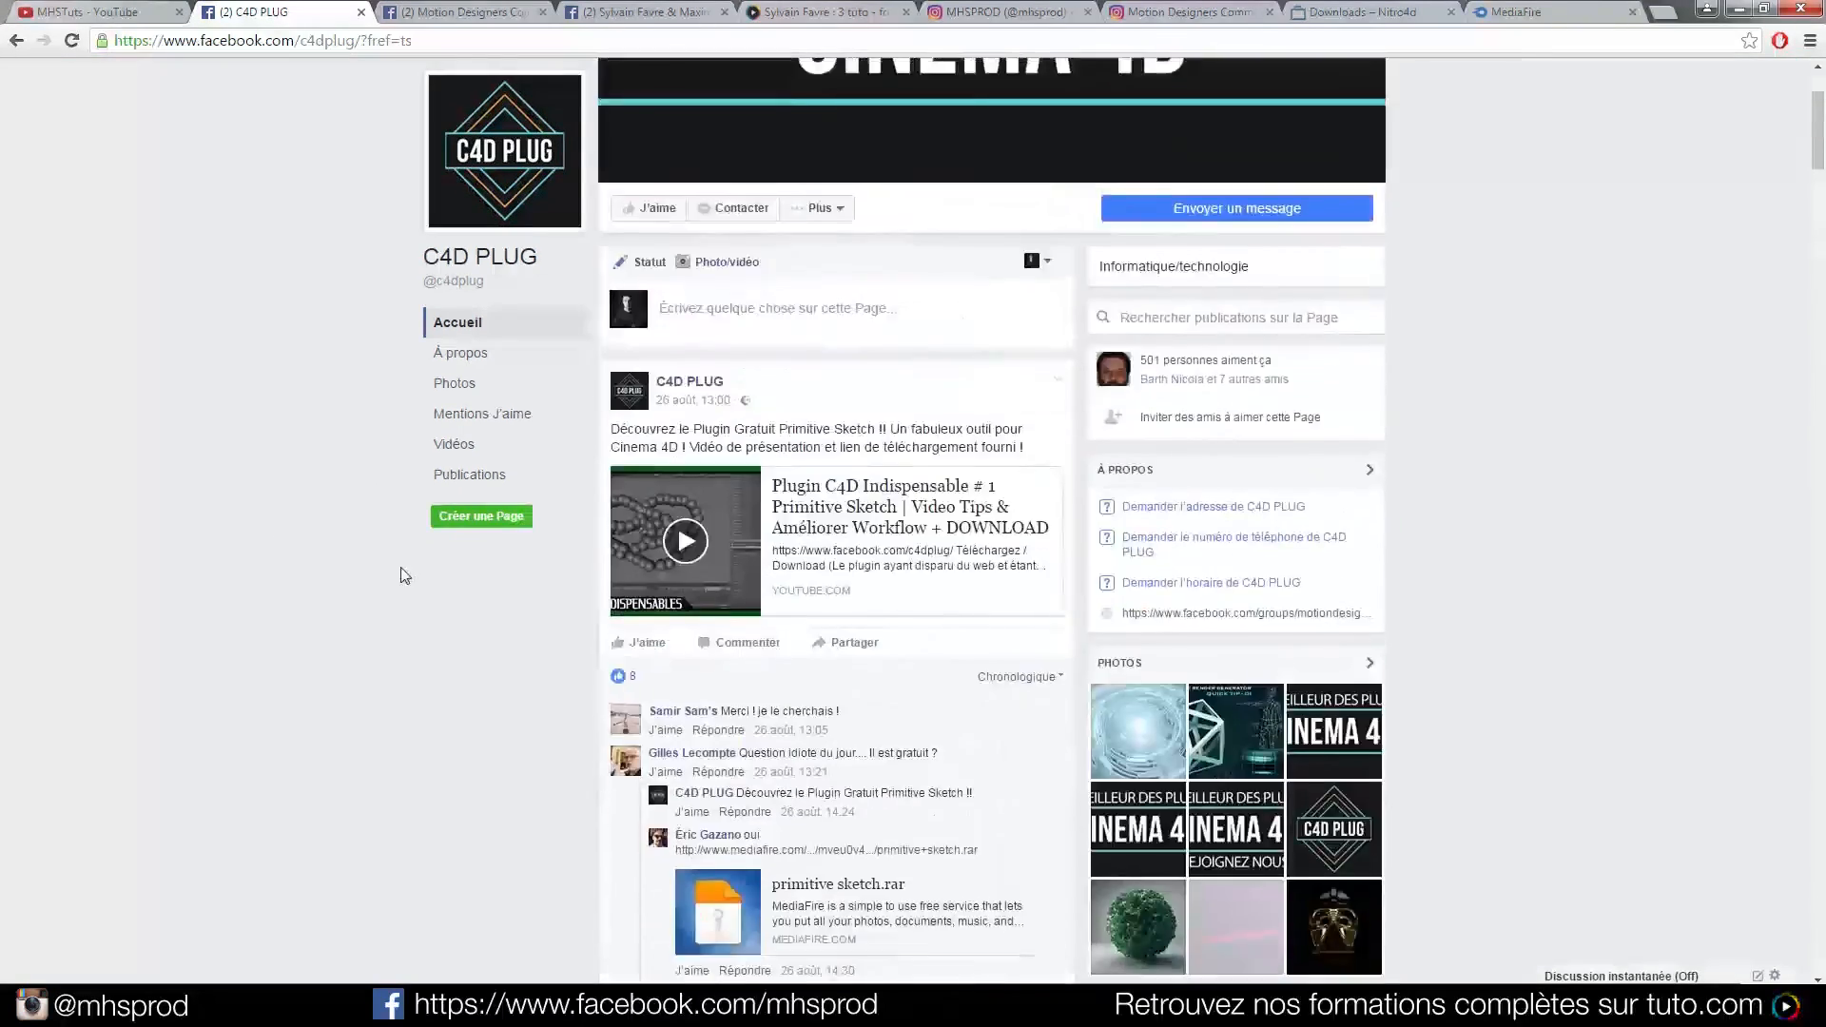
Look back at the Motion Designers Community group's pinned post and reopen the mhsprod Facebook page
left_click(452, 14)
scroll(462, 618, "up", 15)
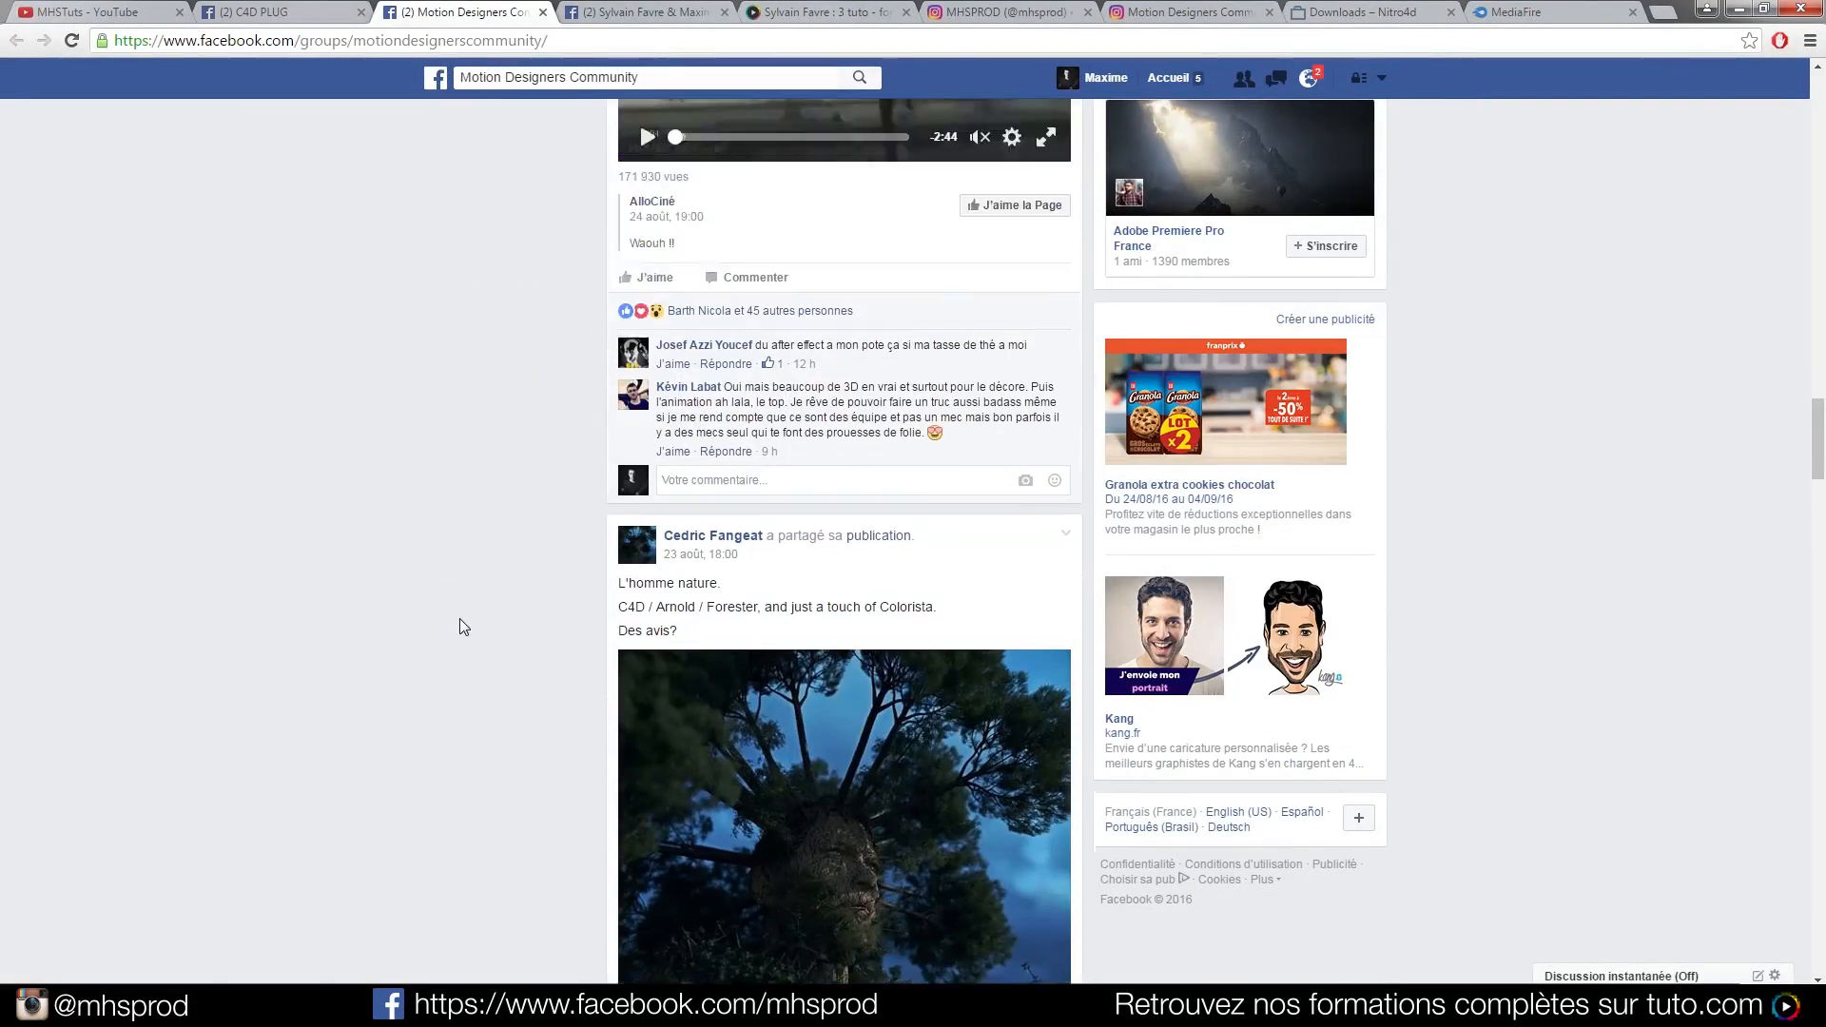
scroll(478, 612, "up", 10)
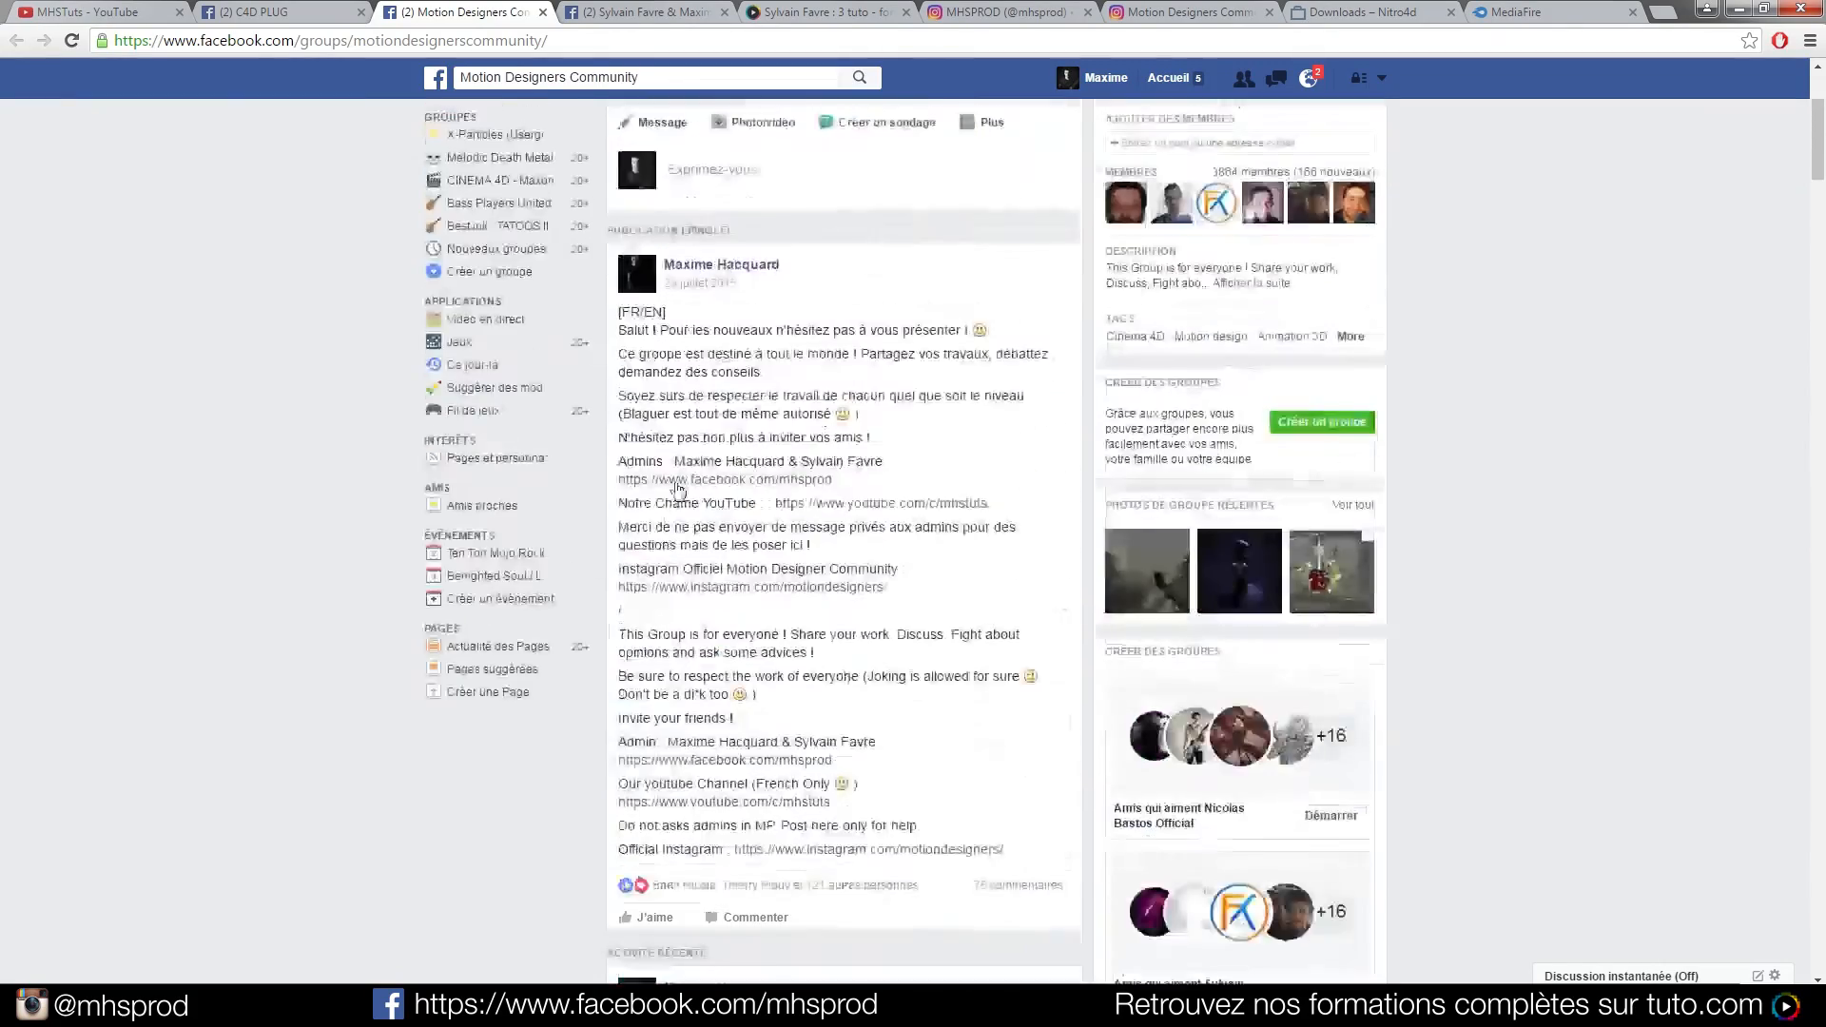
left_click(665, 12)
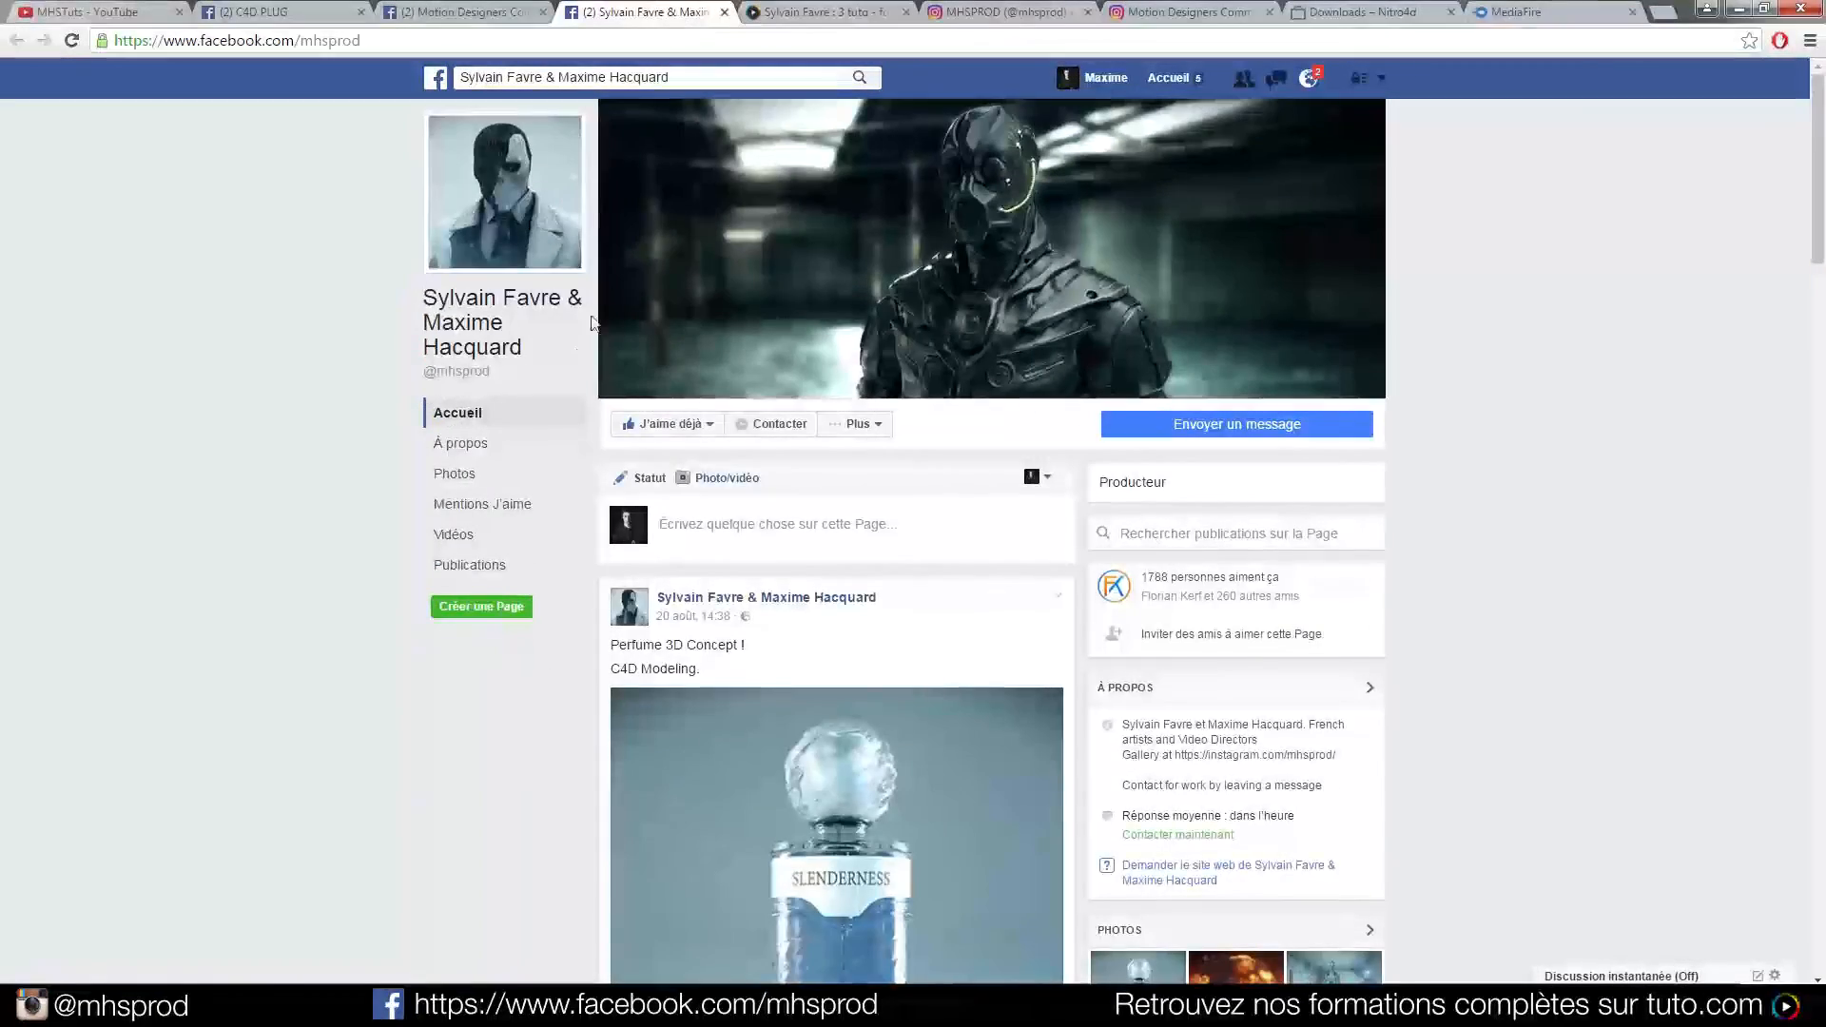
Switch to Cinema 4D and view the subdivided cube and its detached piece in the perspective view
left_click(859, 423)
left_click(858, 423)
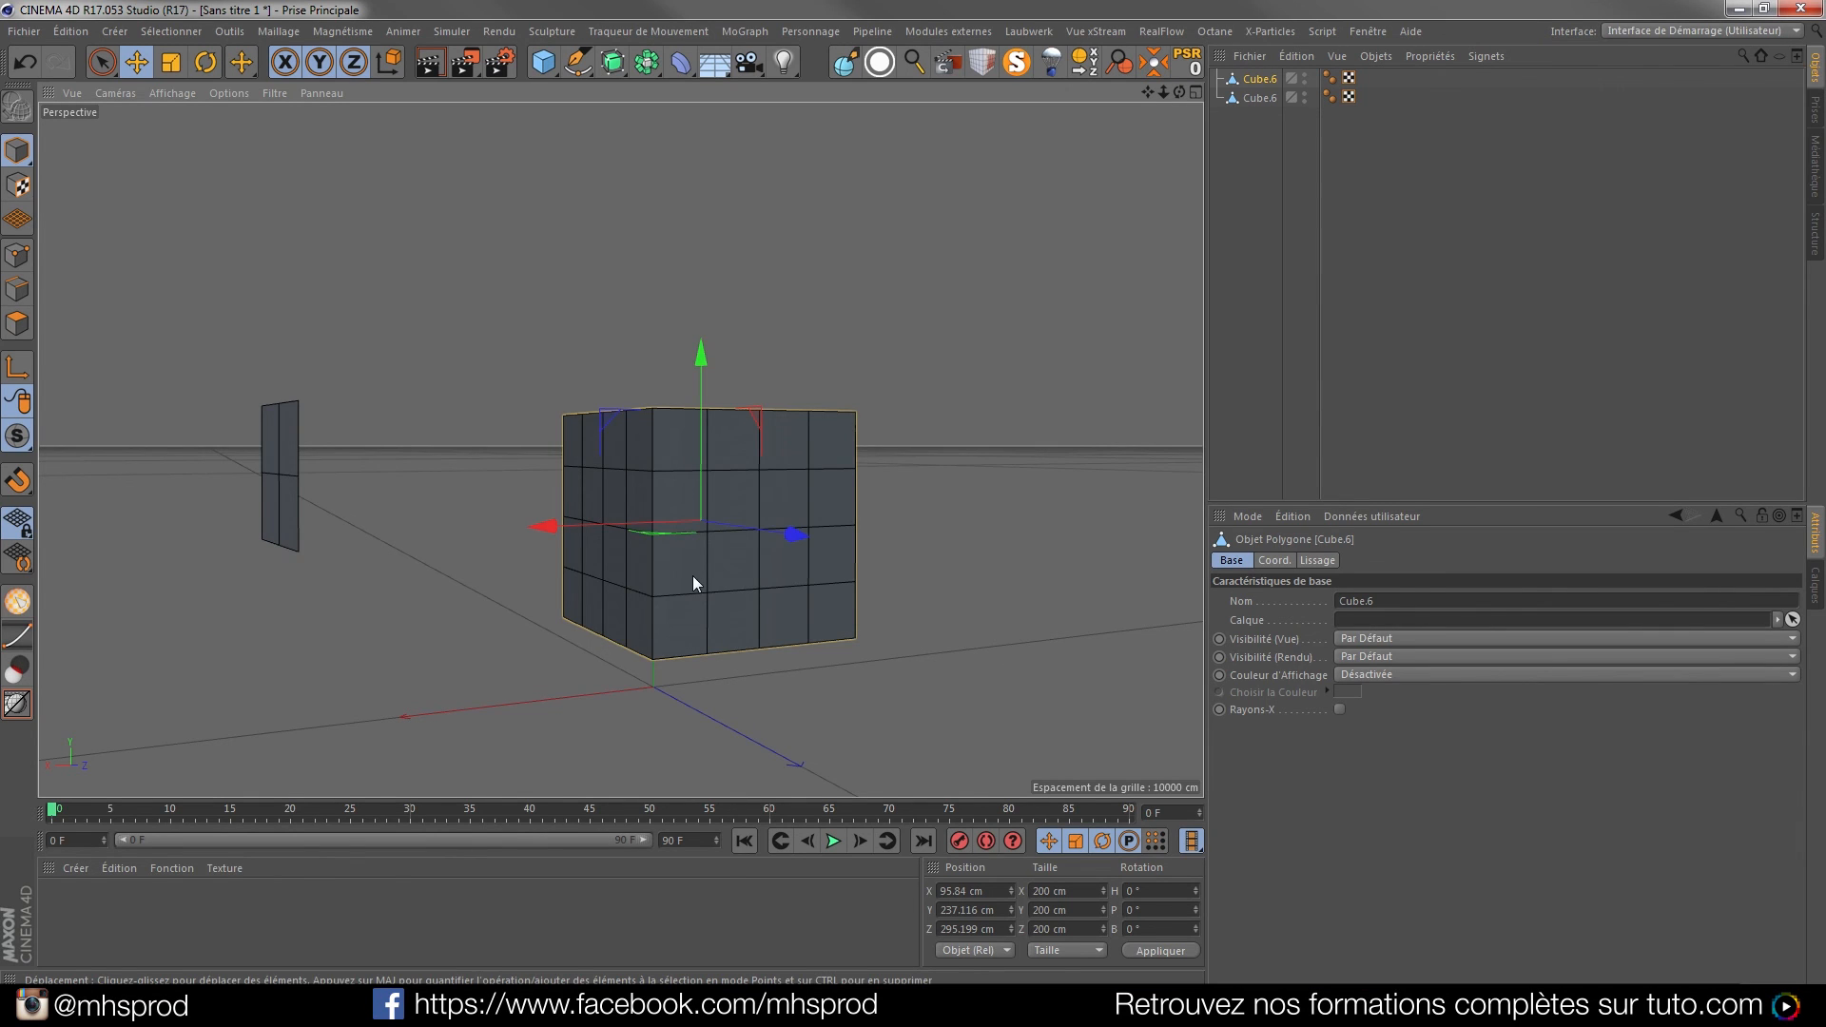
mouse_move(693, 574)
left_mouse_down("alt")
mouse_move(715, 630)
mouse_move(711, 560)
left_mouse_up("alt")
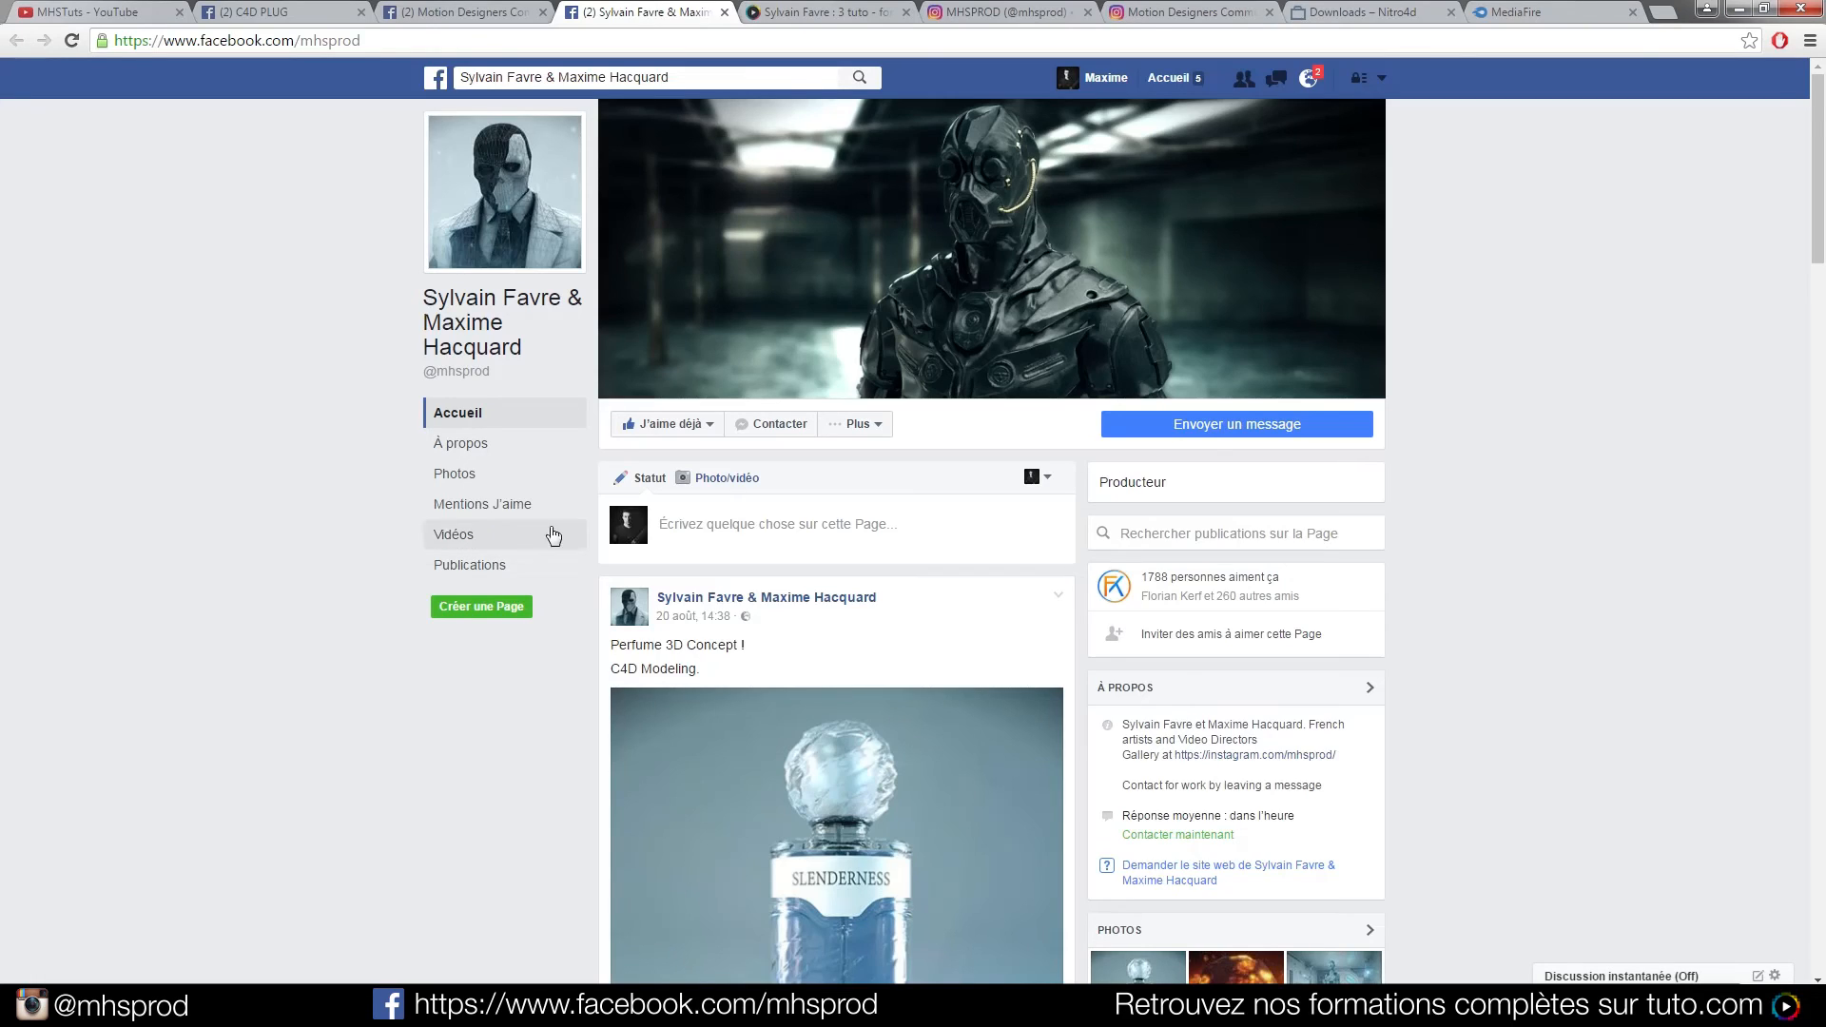
Switch back to the web browser and browse the uploaded videos of the MHSTuts YouTube channel
left_click(109, 13)
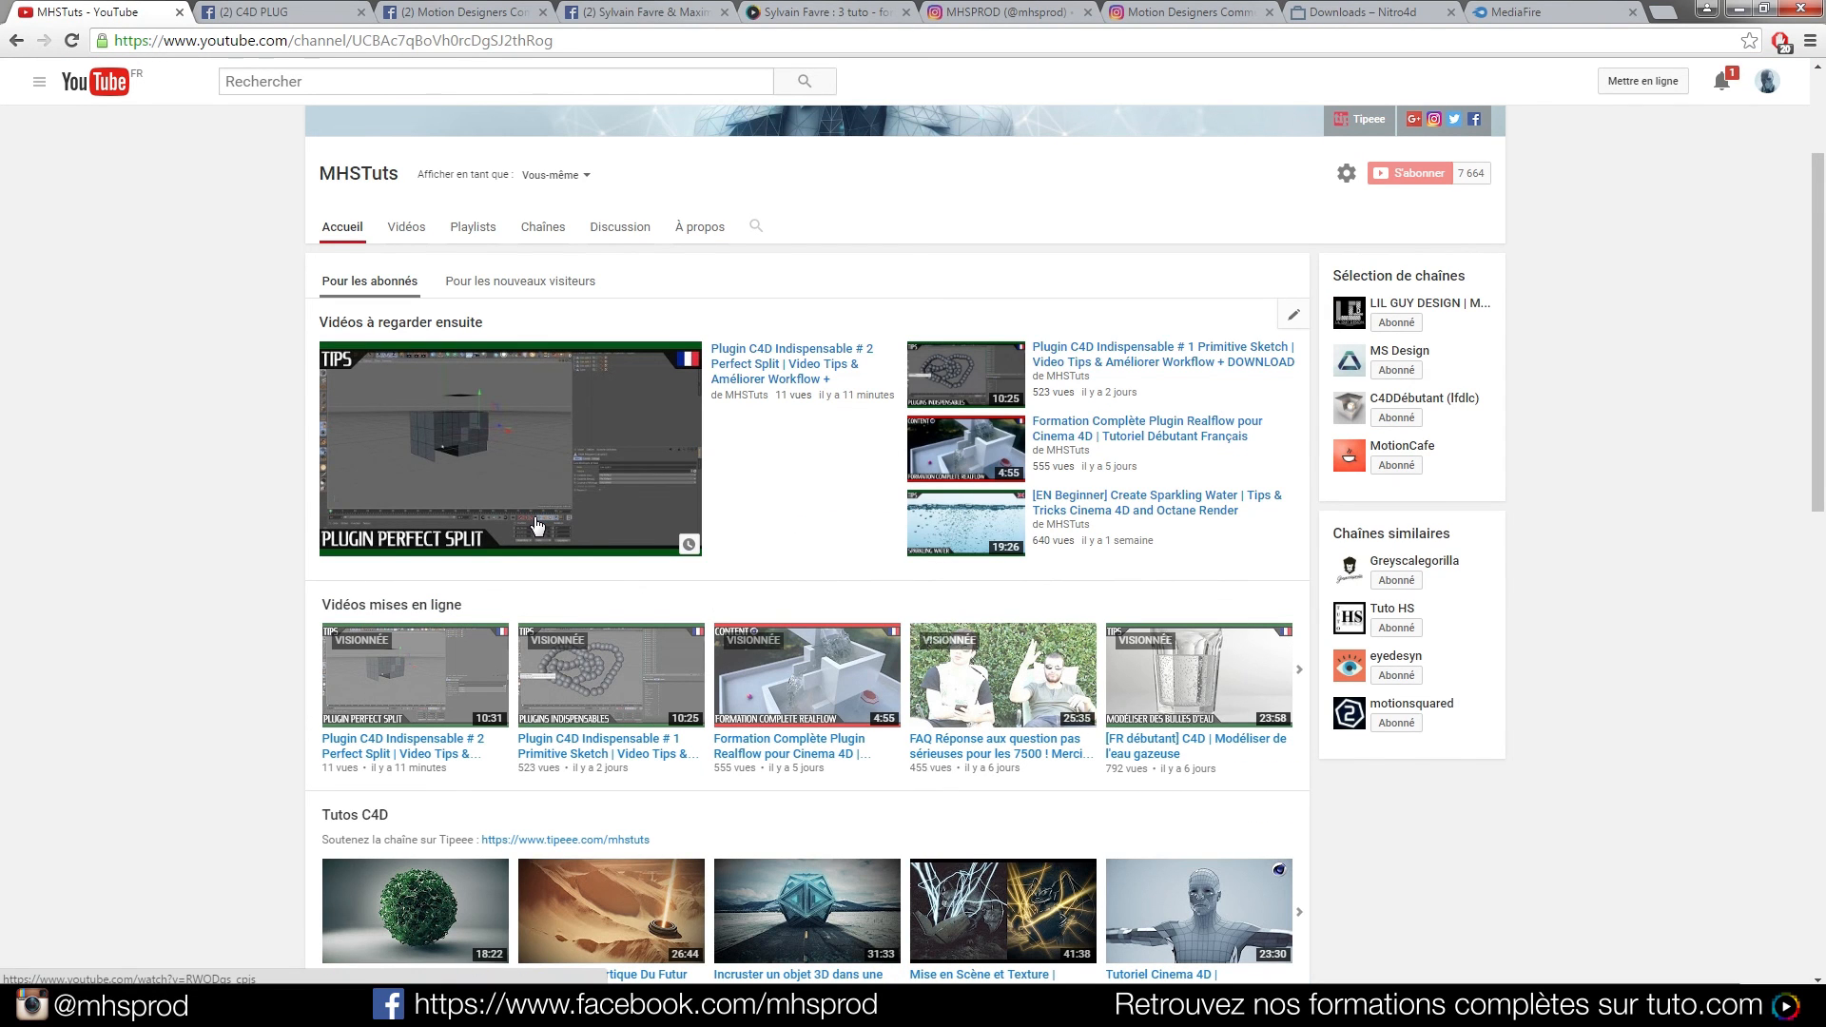
left_click(430, 230)
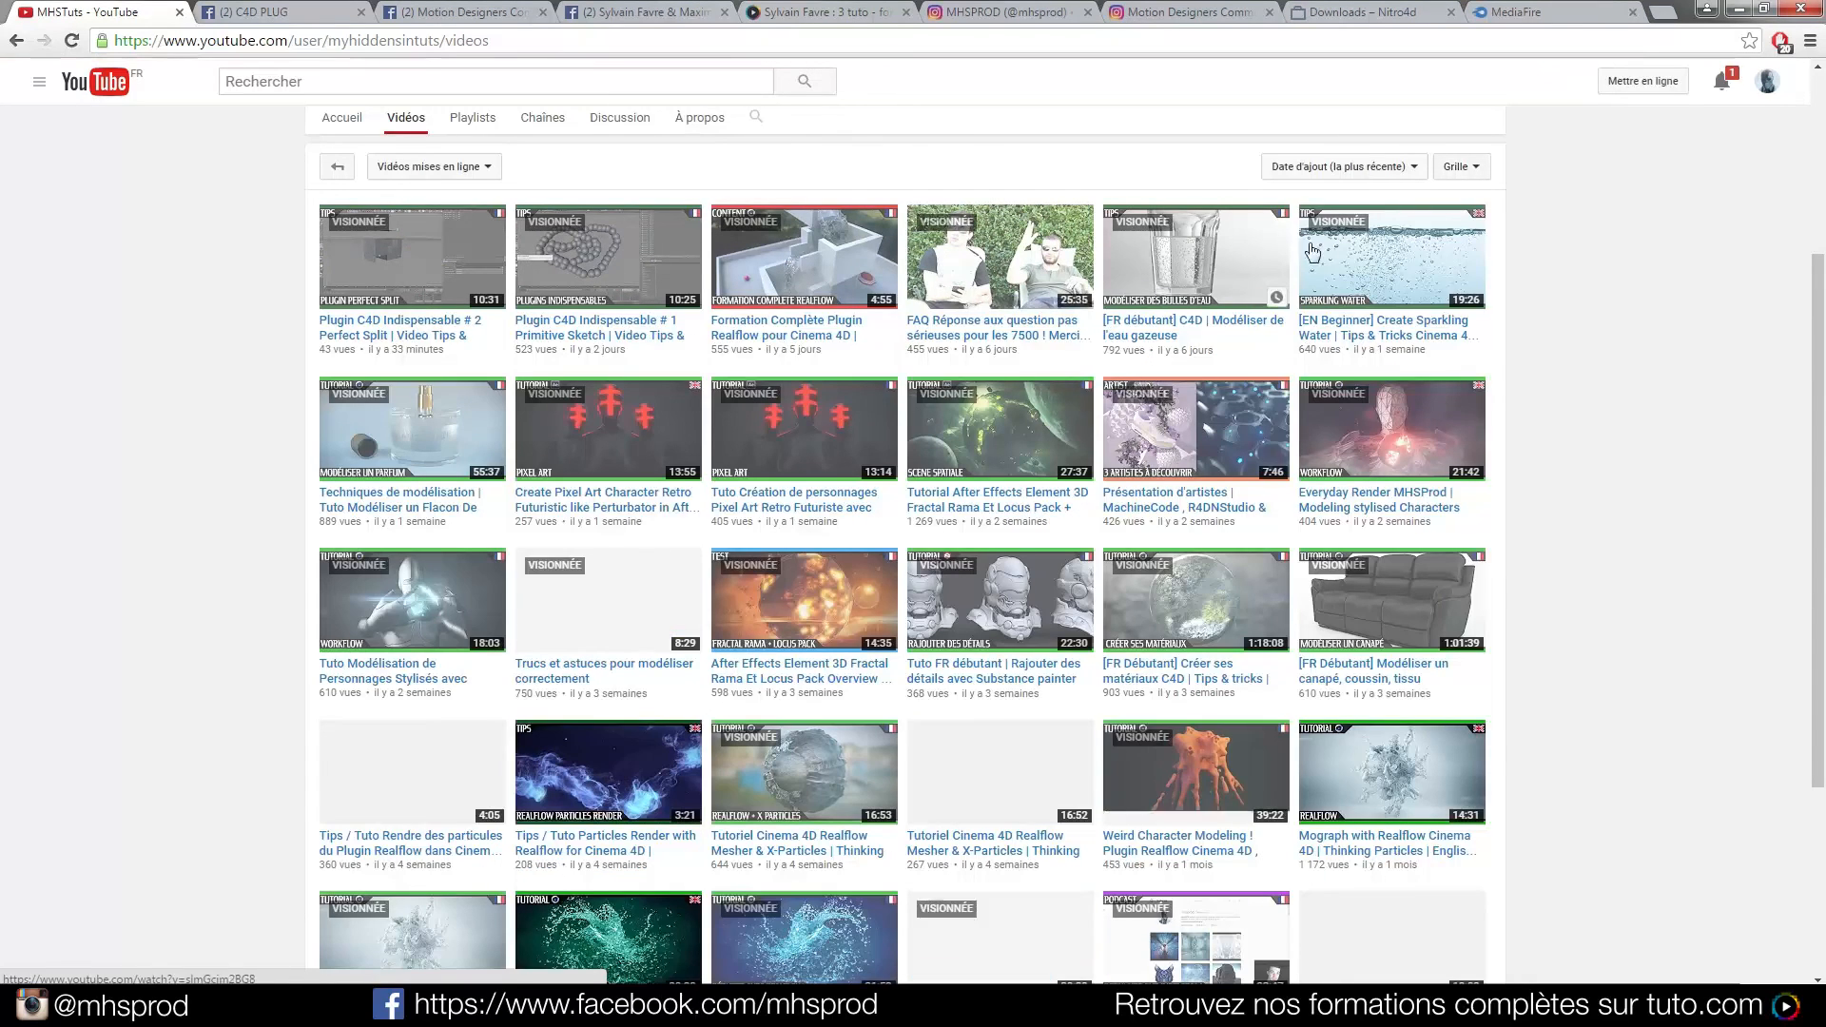
scroll(1521, 513, "down", 2)
left_click(905, 903)
scroll(1478, 737, "down", 4)
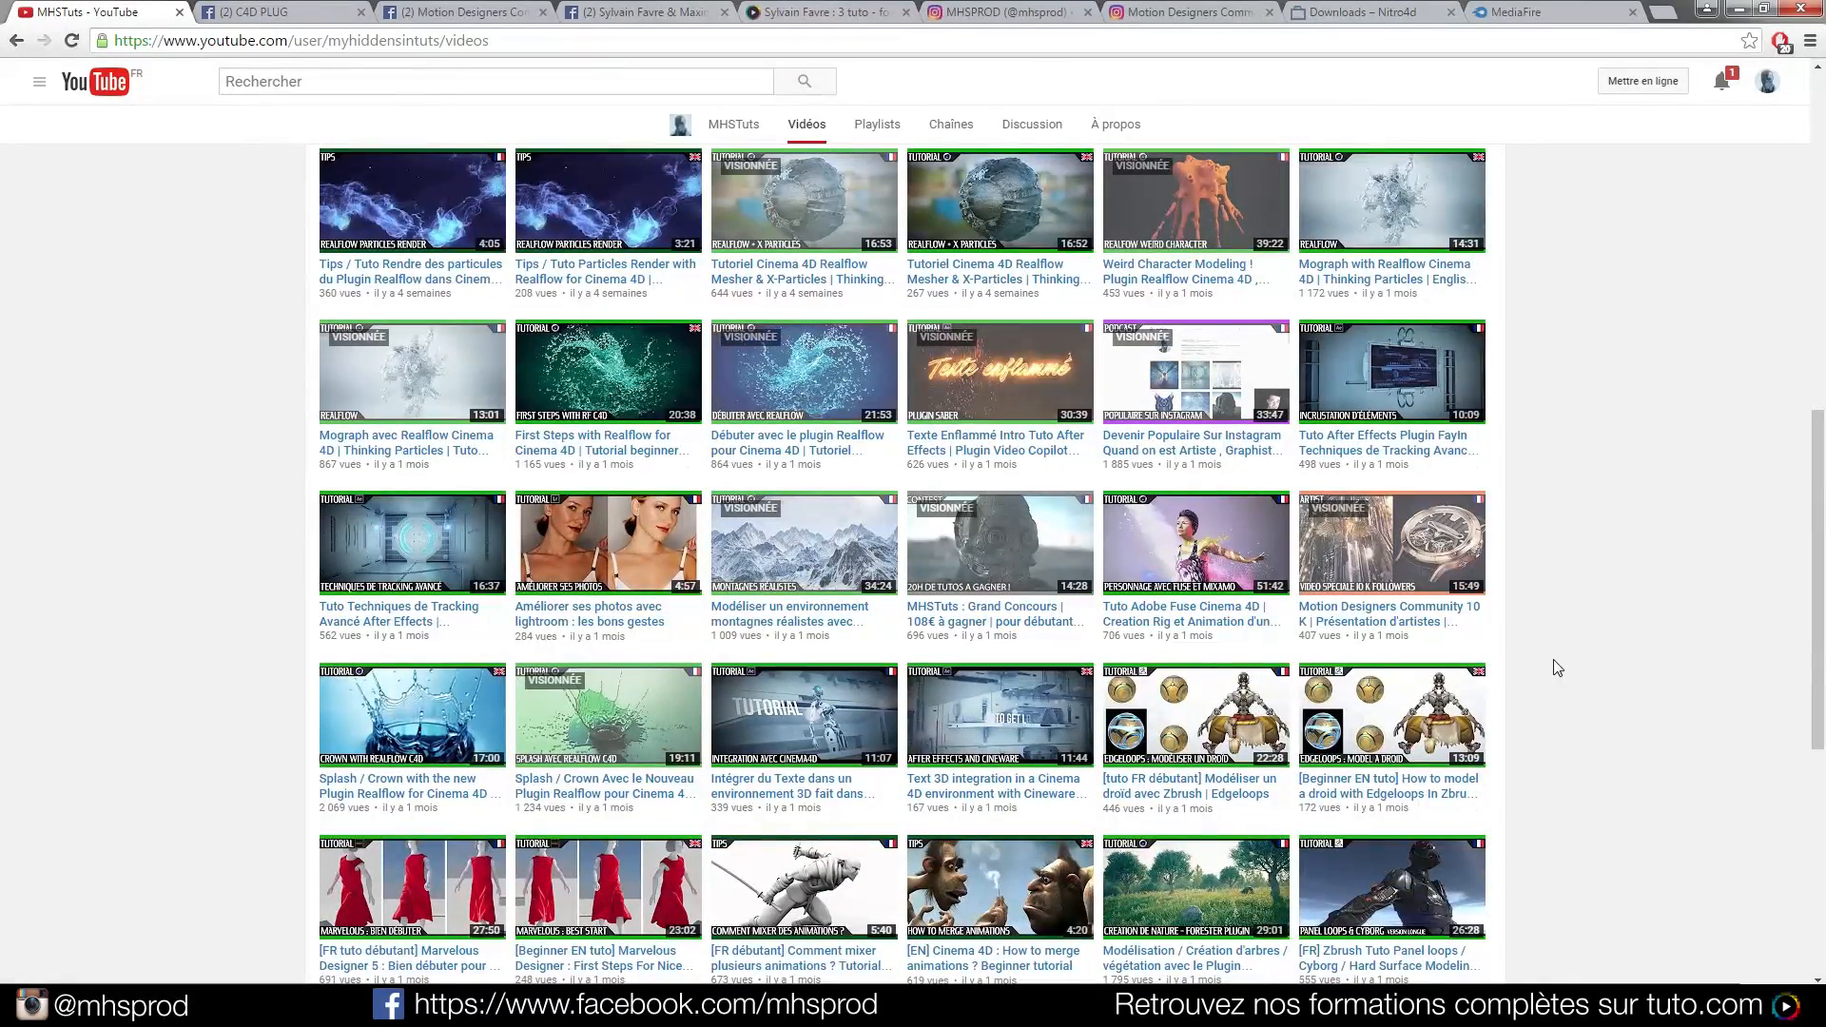
scroll(1064, 393, "up", 8)
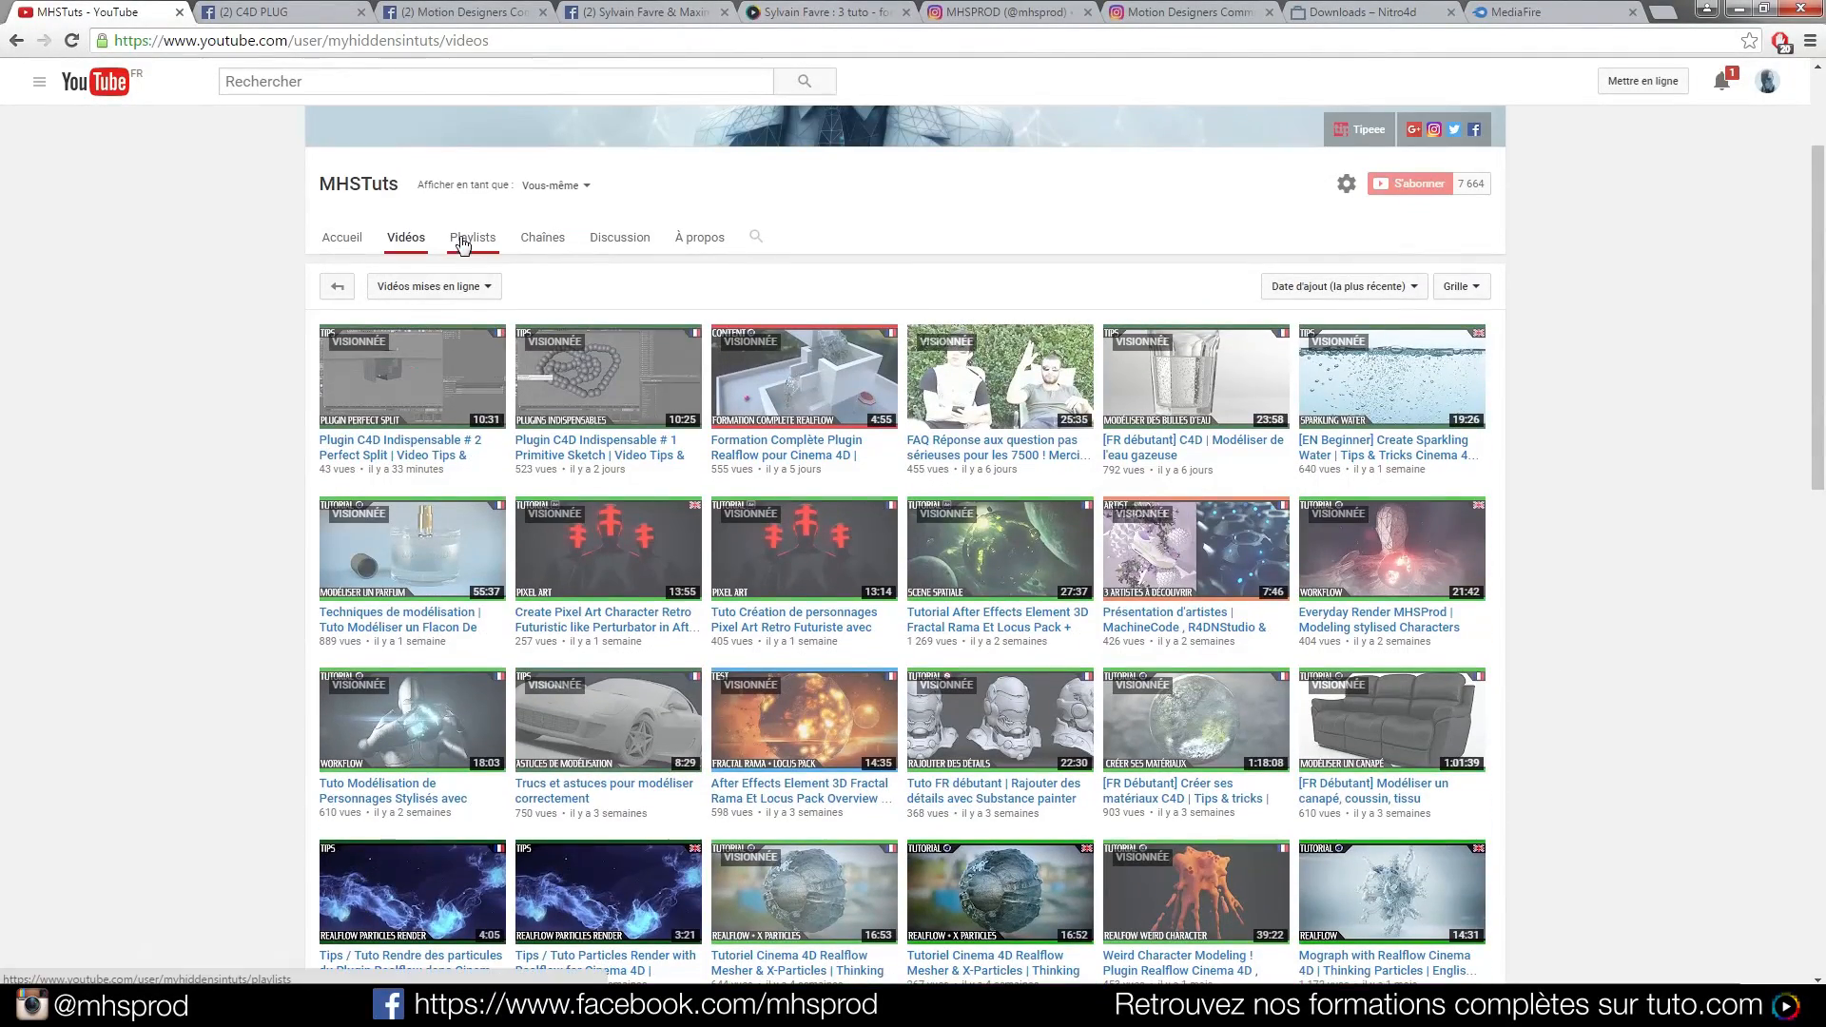
View the MHSTuts channel's created playlists and go back to the channel's home page
left_click(462, 243)
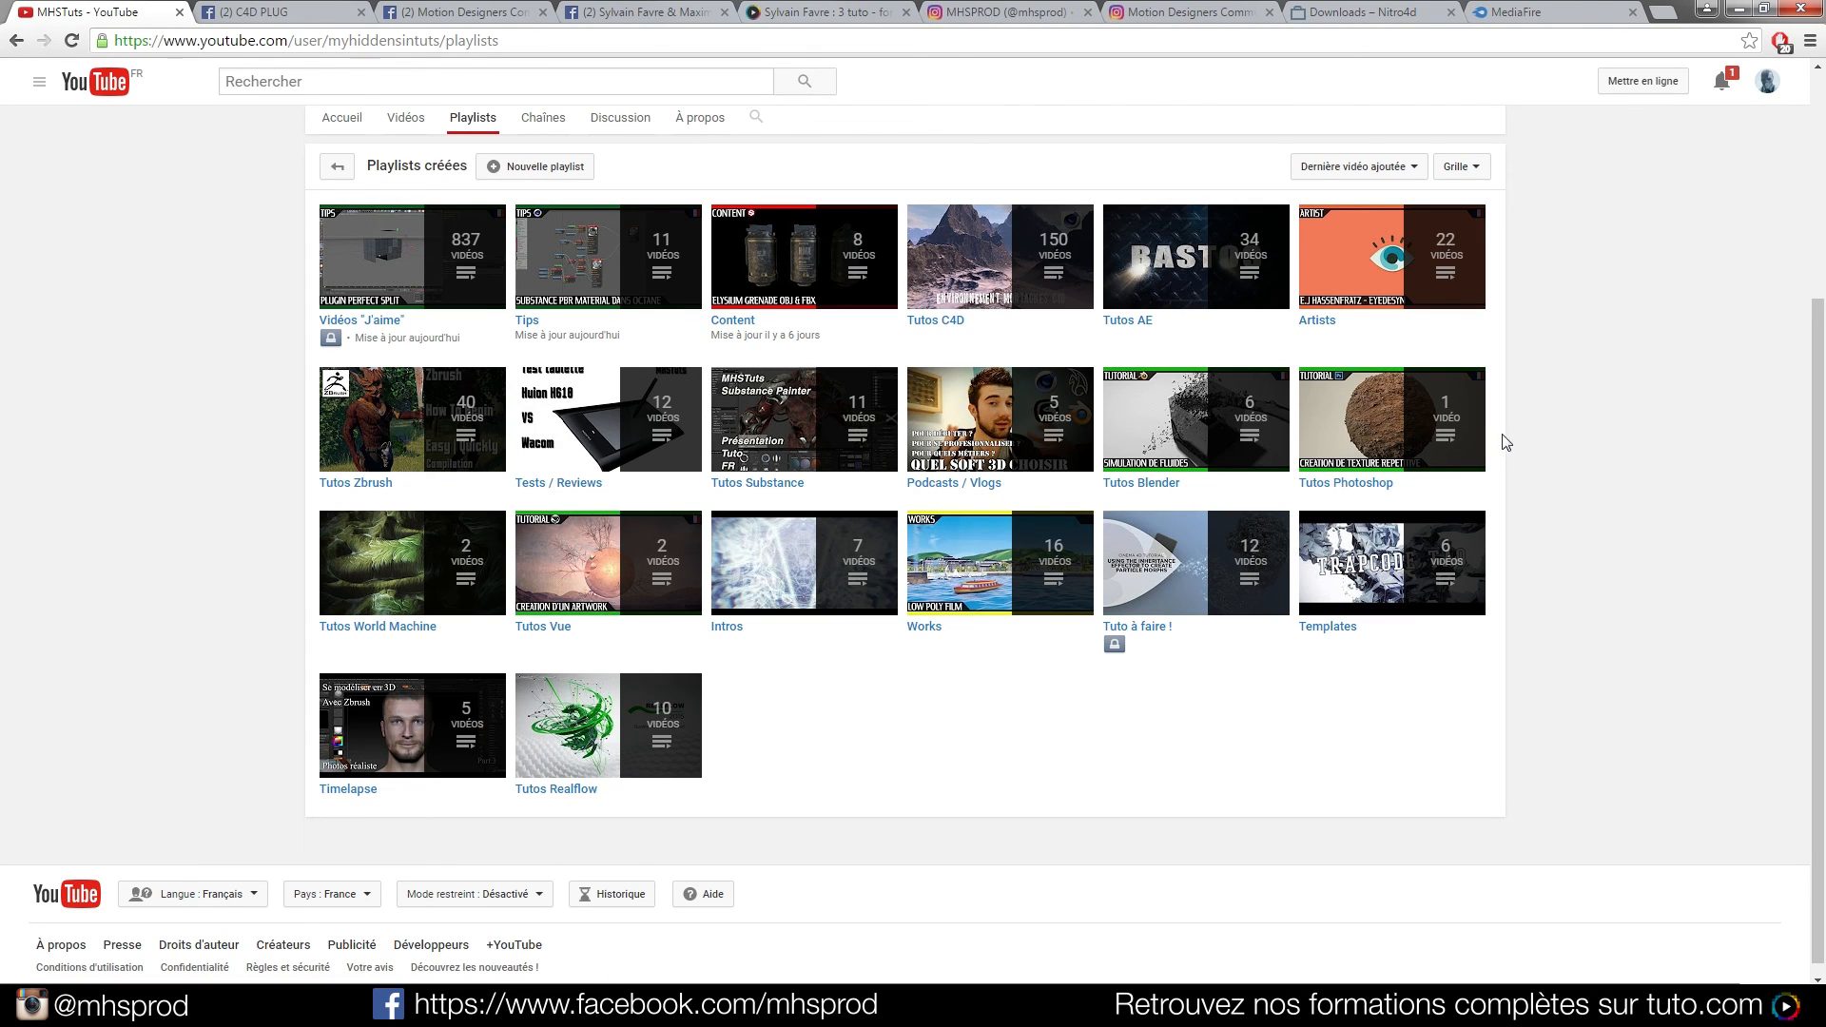
left_click(337, 167)
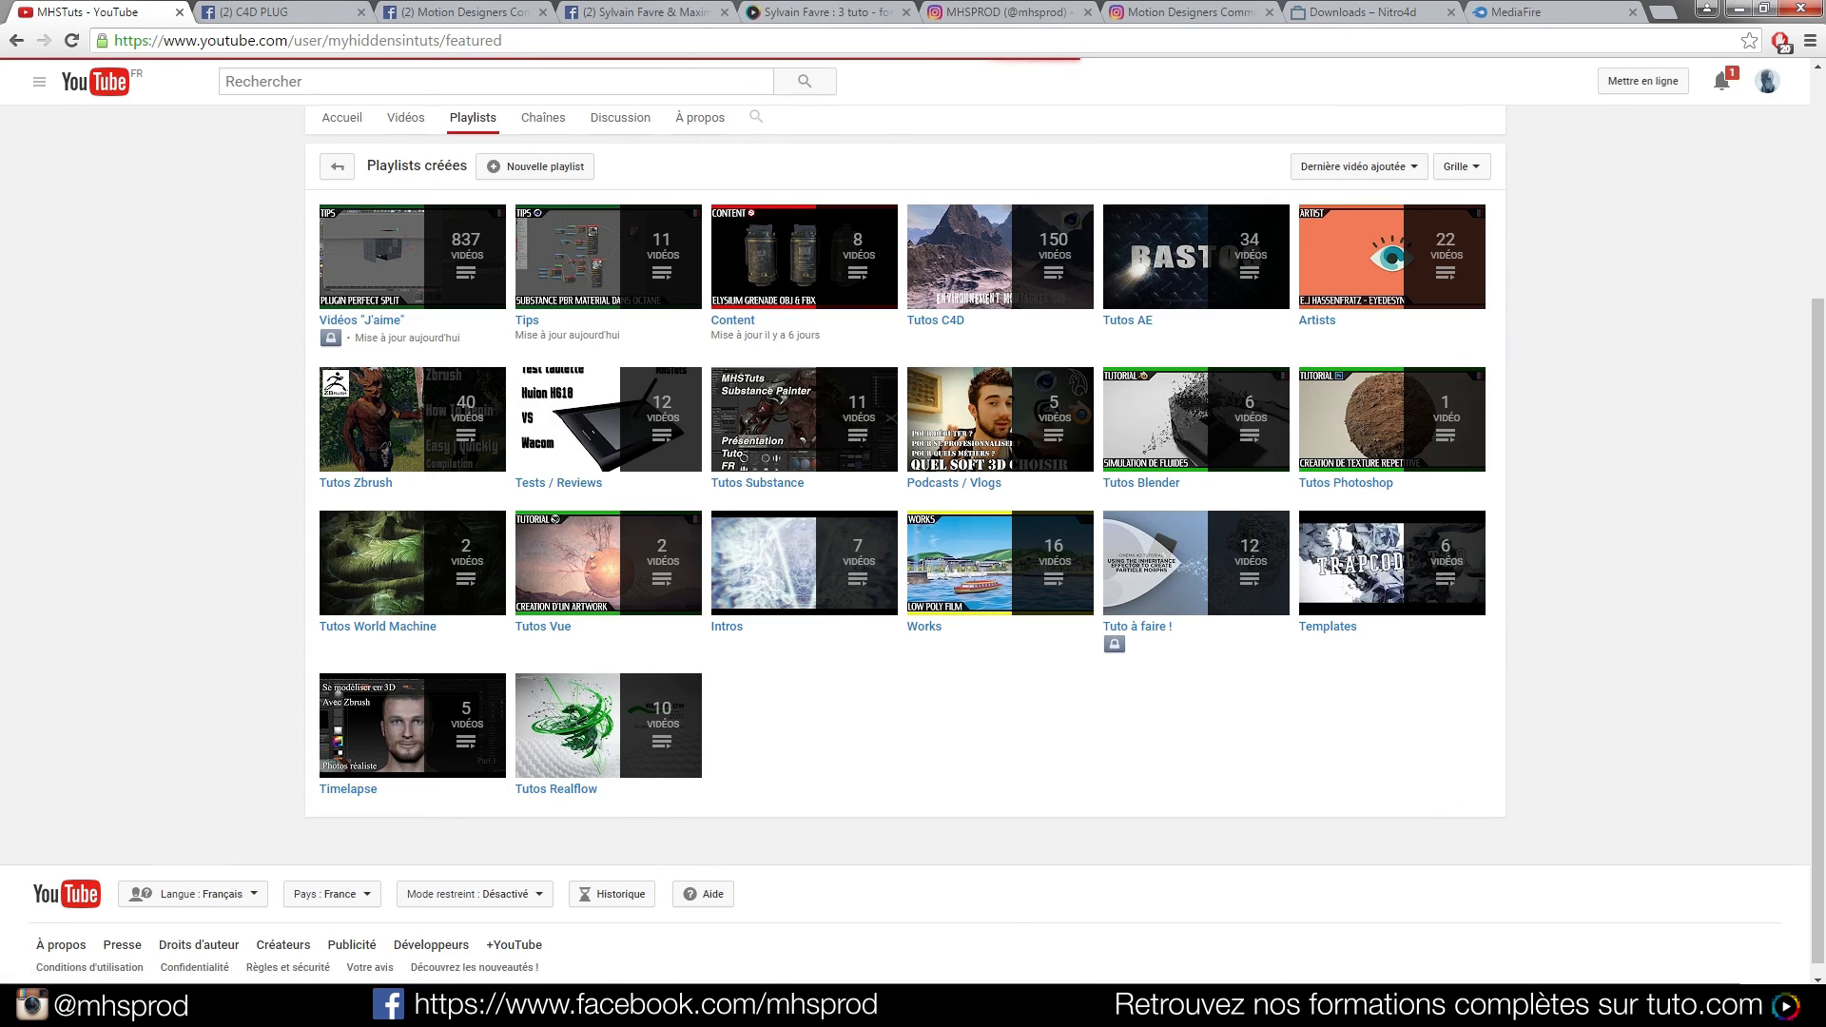